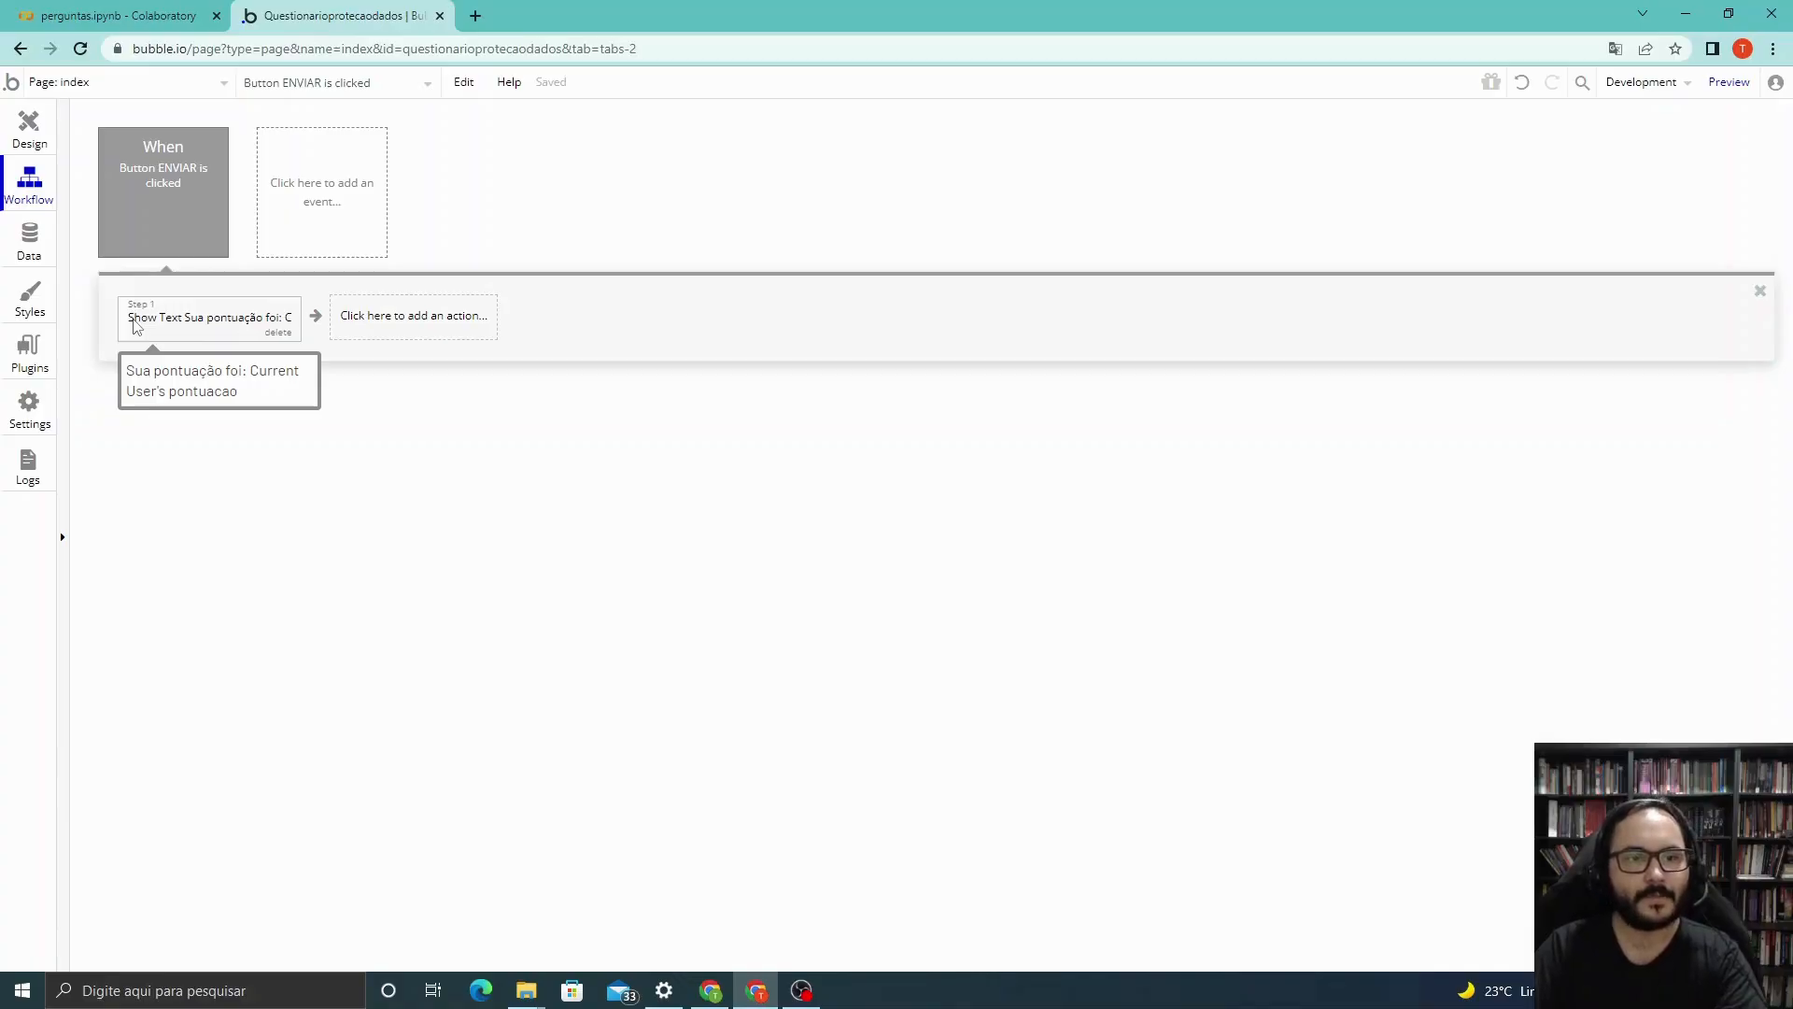
{"action": "right_click", "coordinate": [136, 324]}
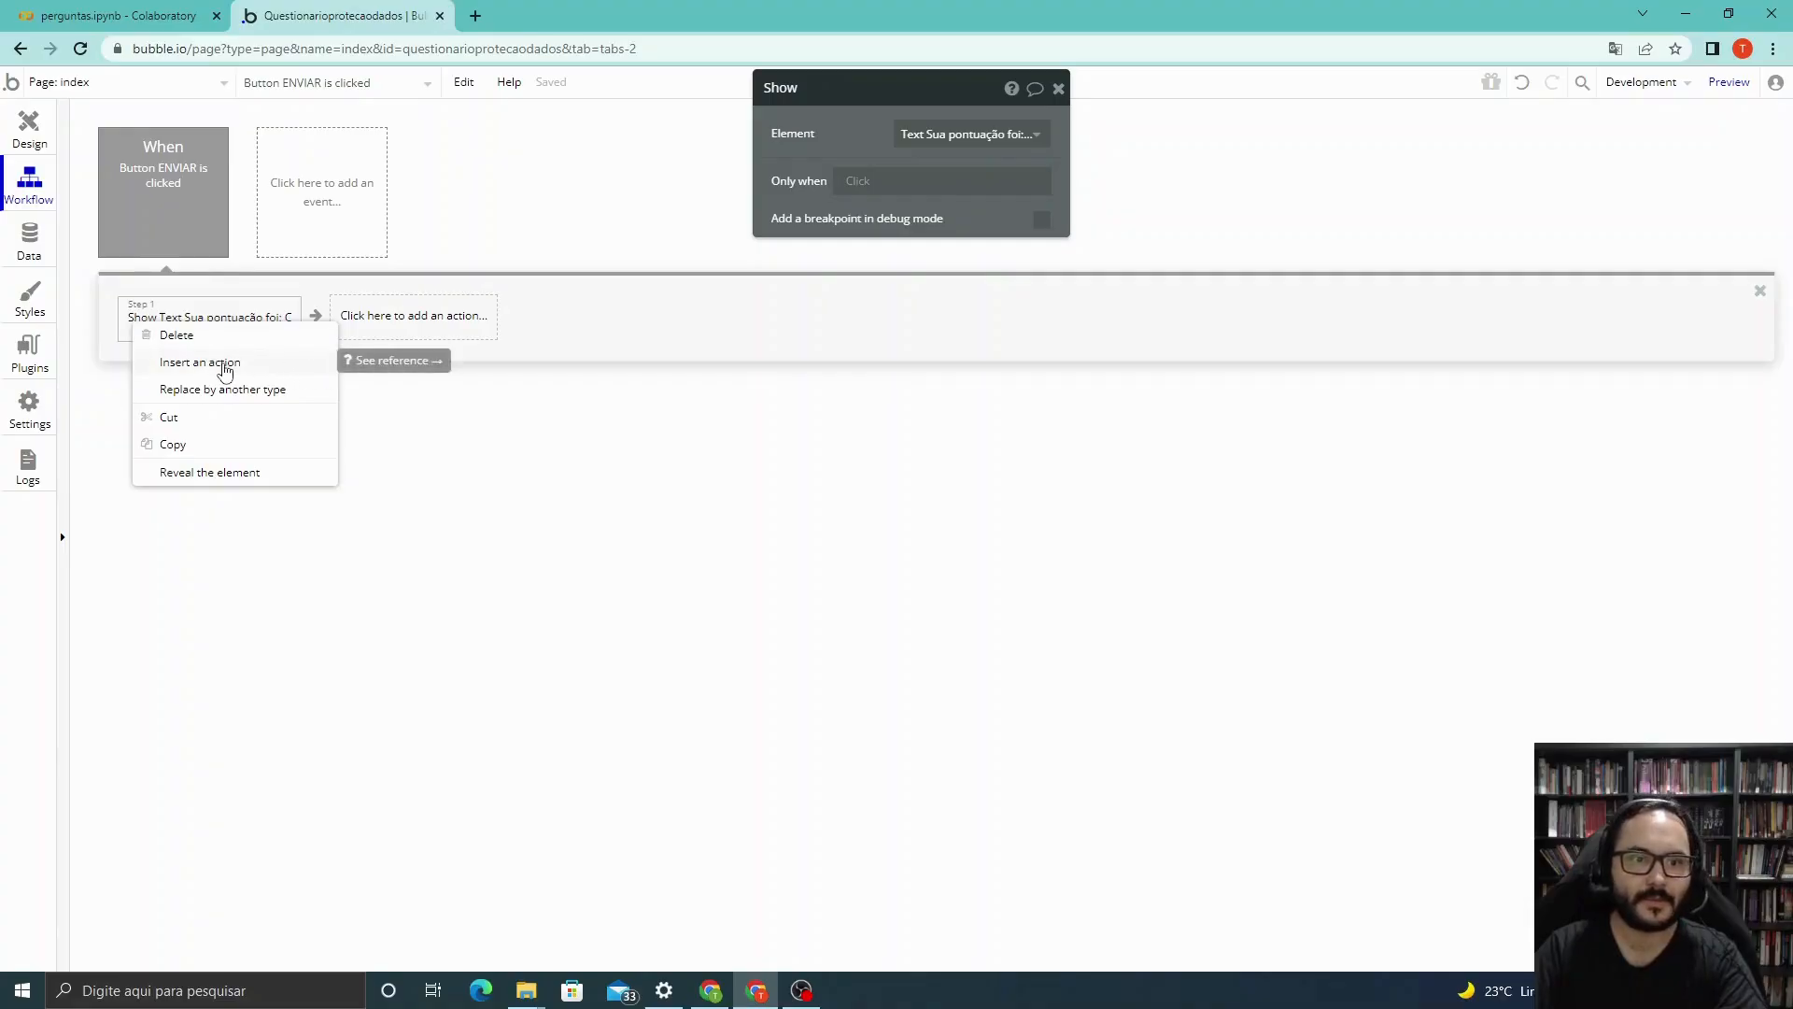
{"action": "right_click", "coordinate": [132, 317]}
{"action": "left_click", "coordinate": [654, 482]}
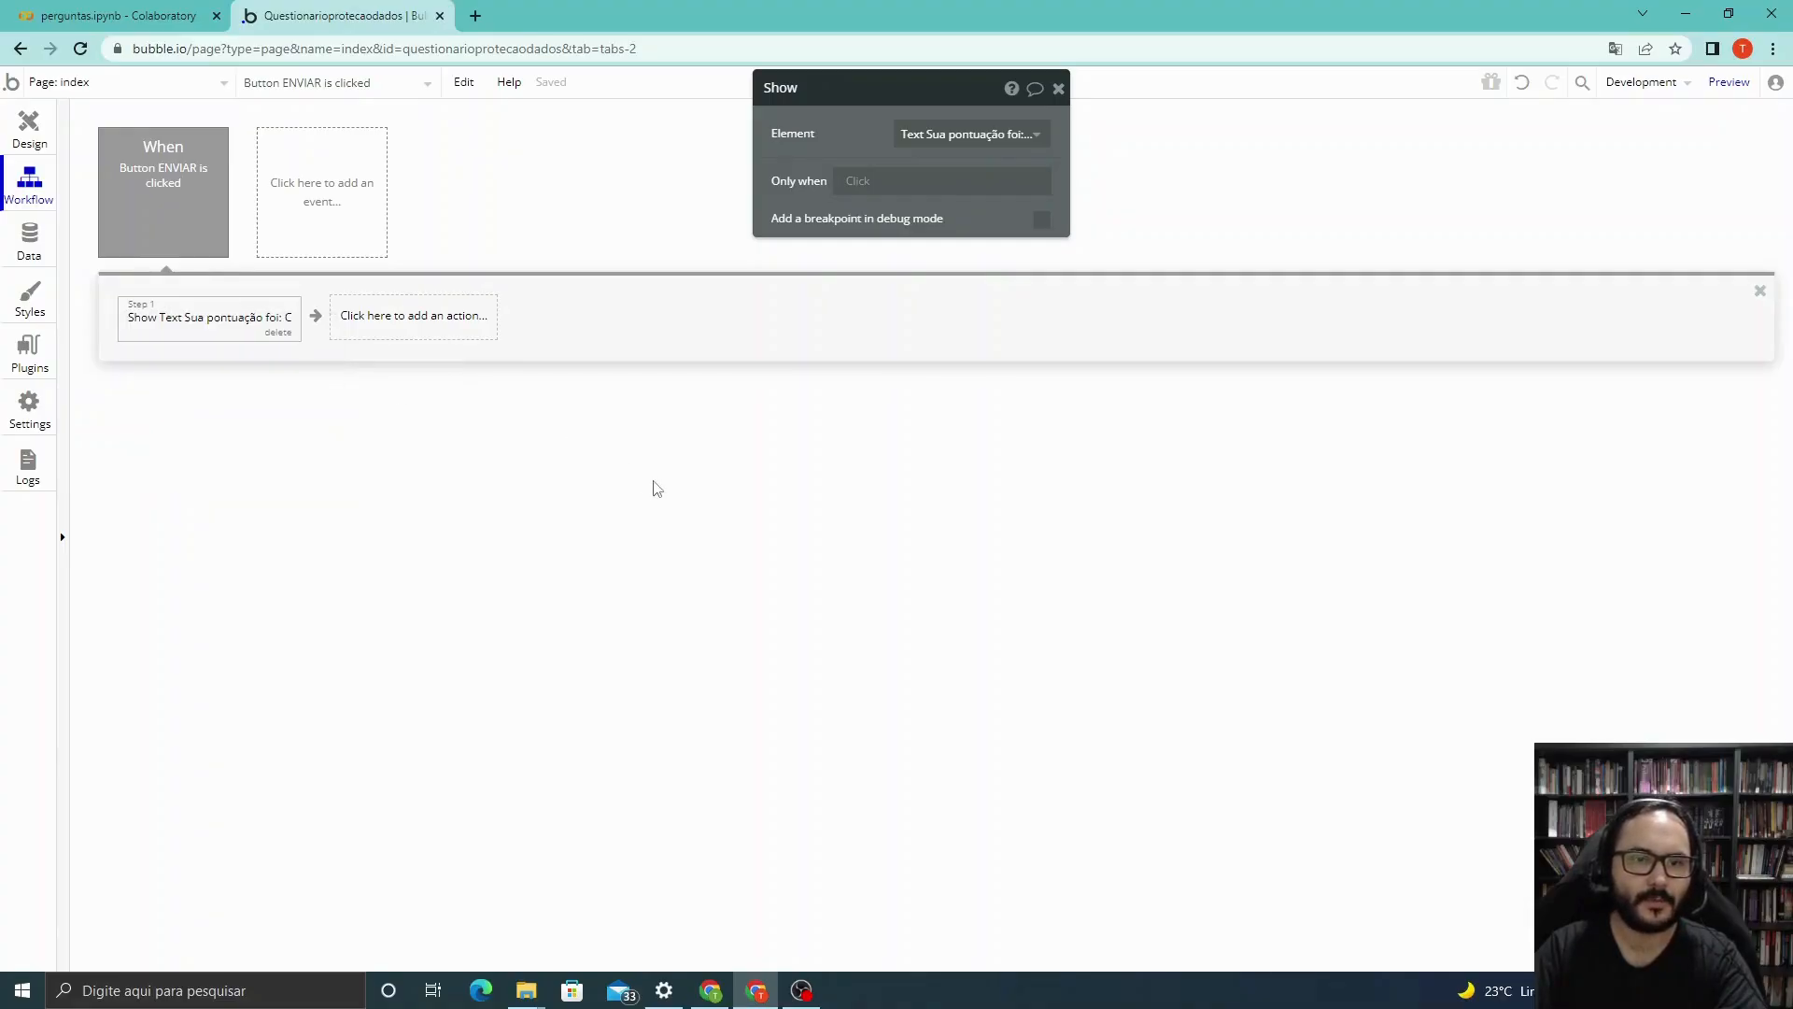
{"action": "left_click", "coordinate": [426, 334]}
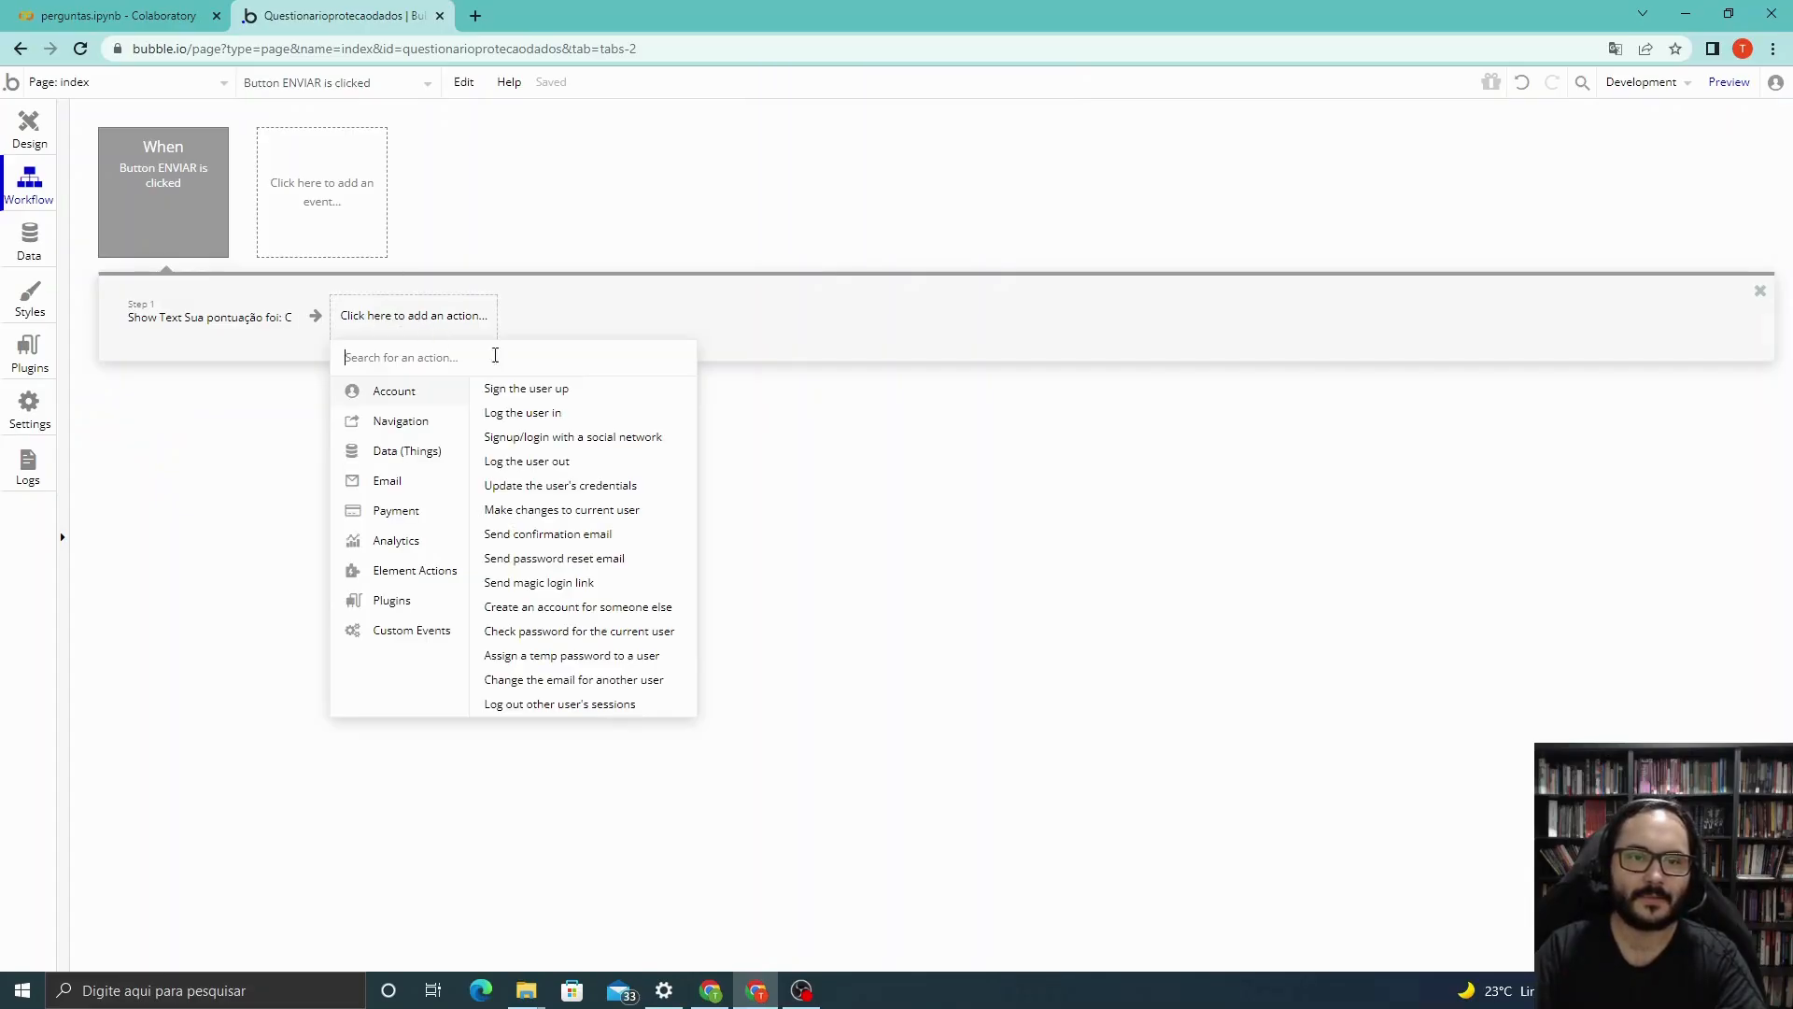
{"action": "left_click", "coordinate": [758, 450]}
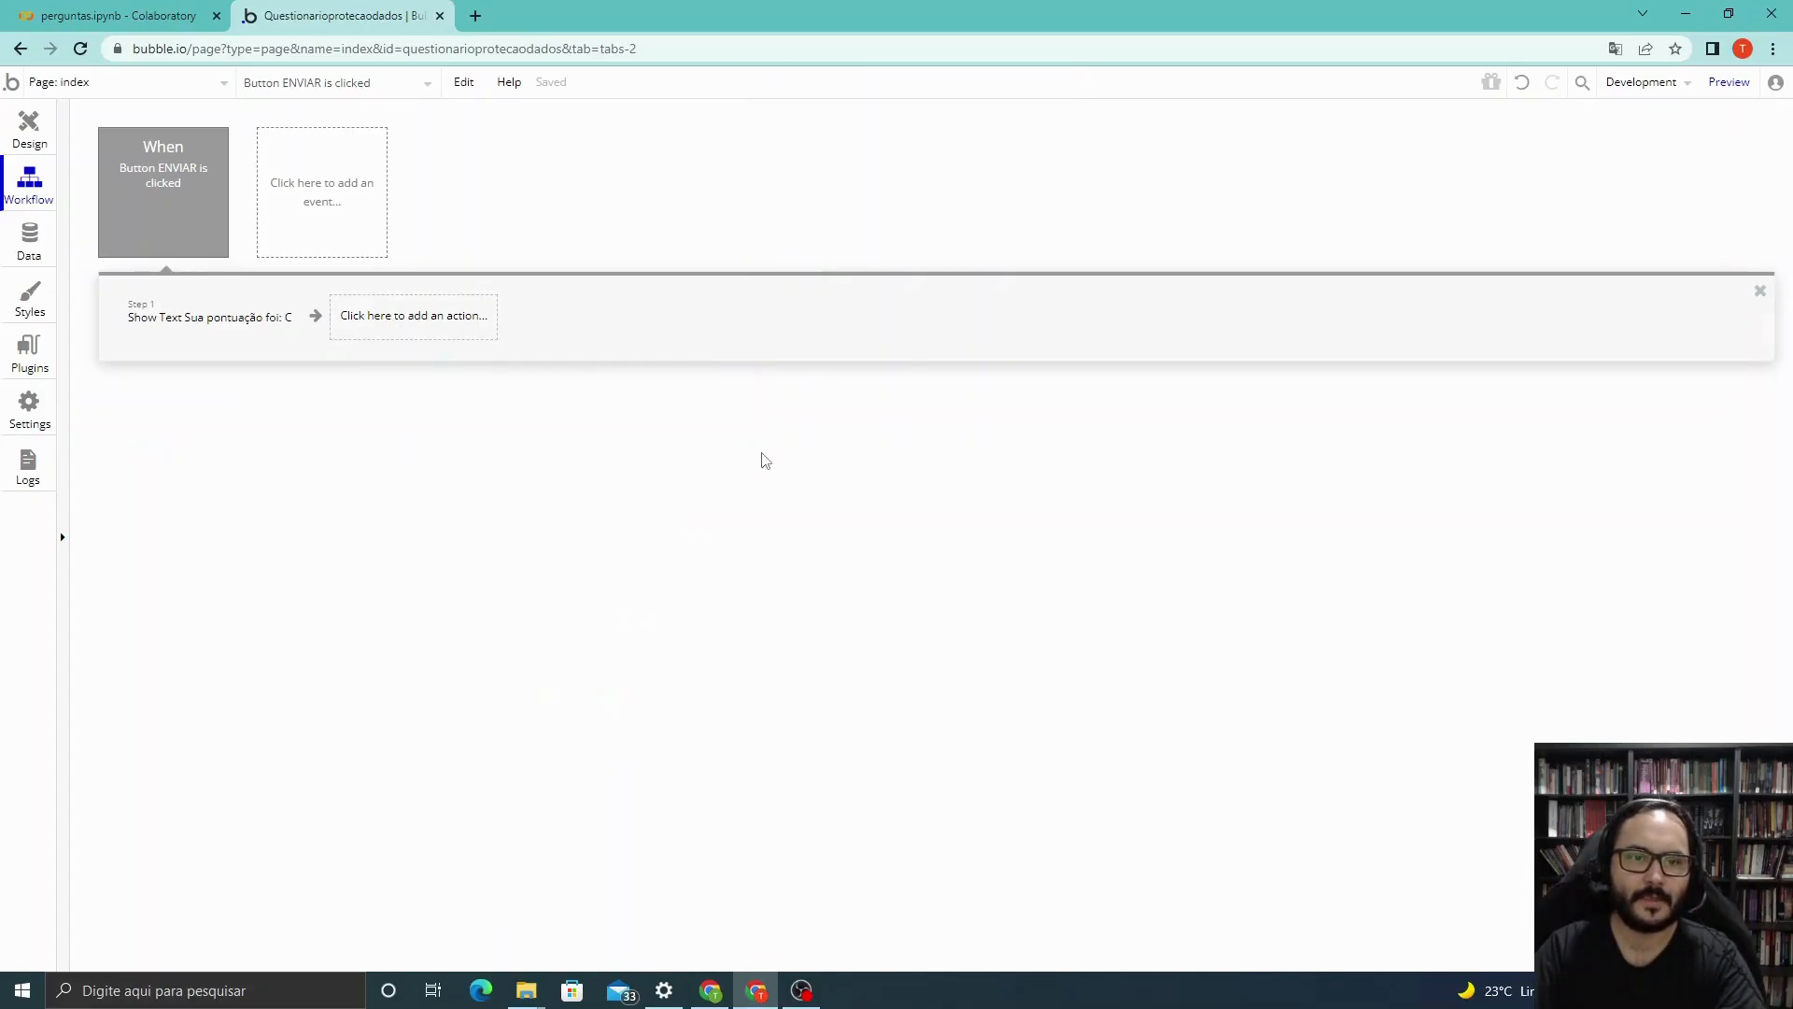
{"action": "right_click", "coordinate": [138, 323]}
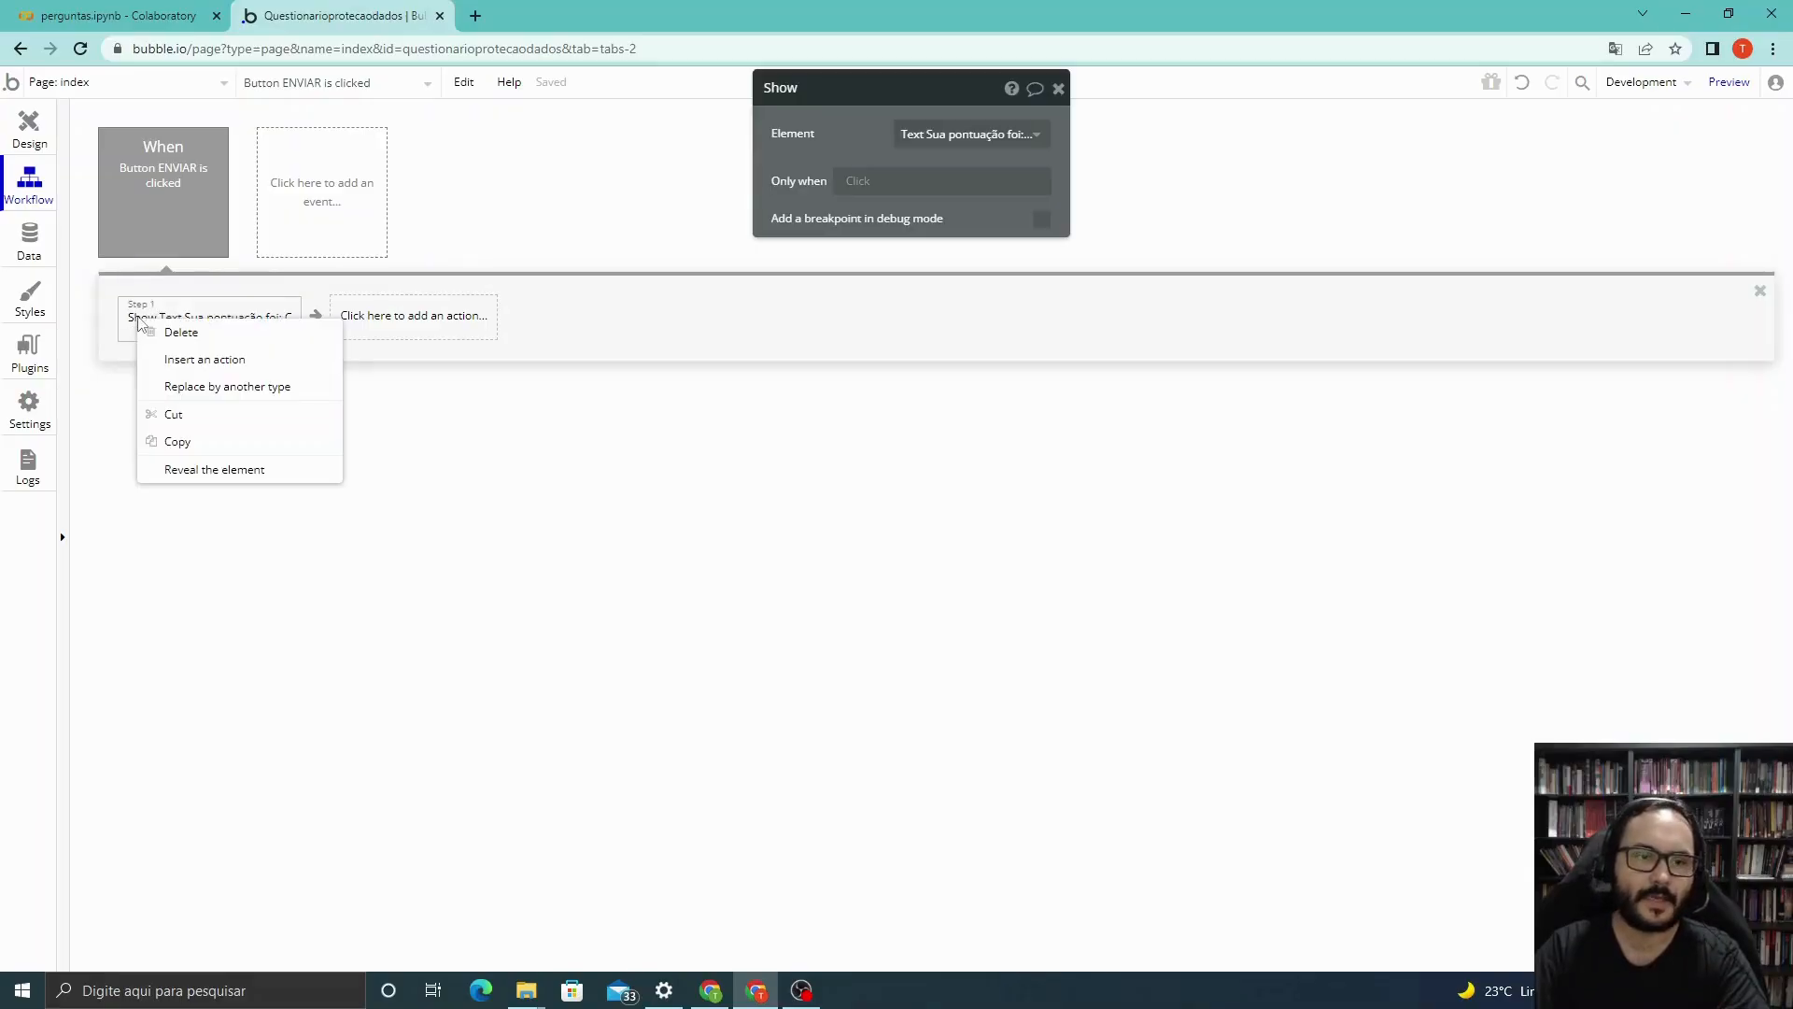
{"action": "left_click", "coordinate": [225, 367]}
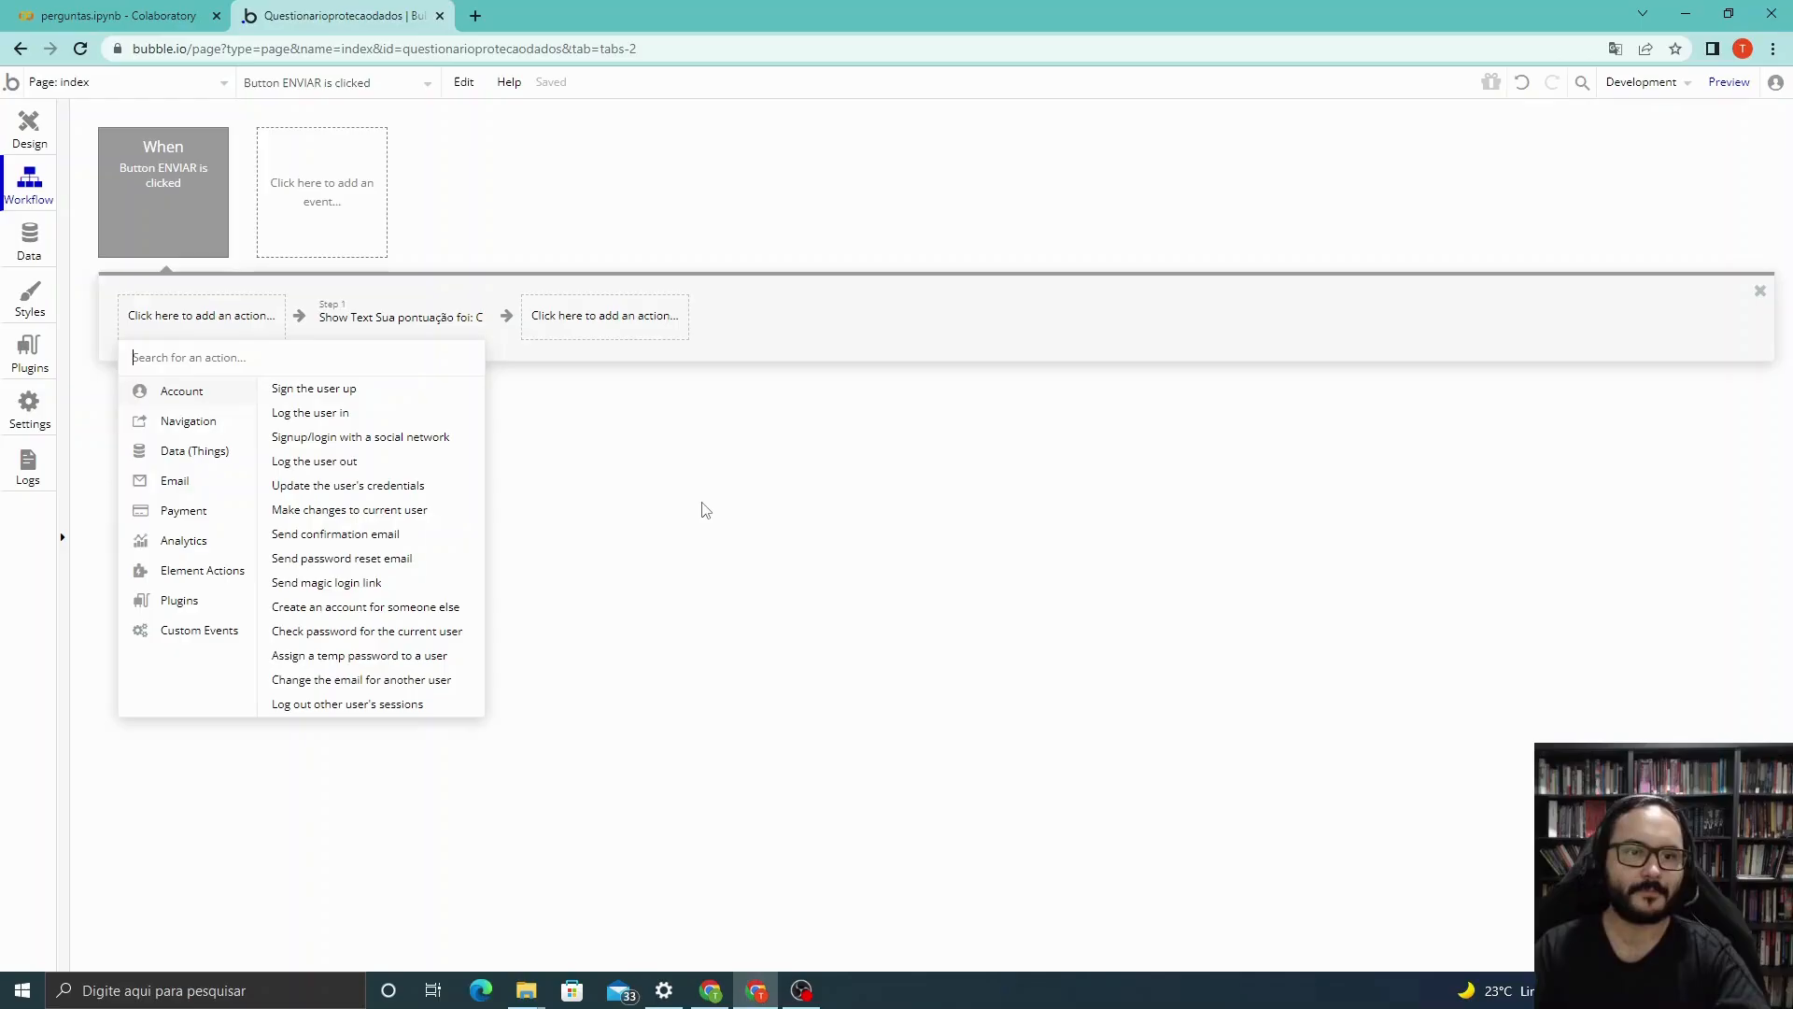
{"action": "left_click", "coordinate": [733, 473]}
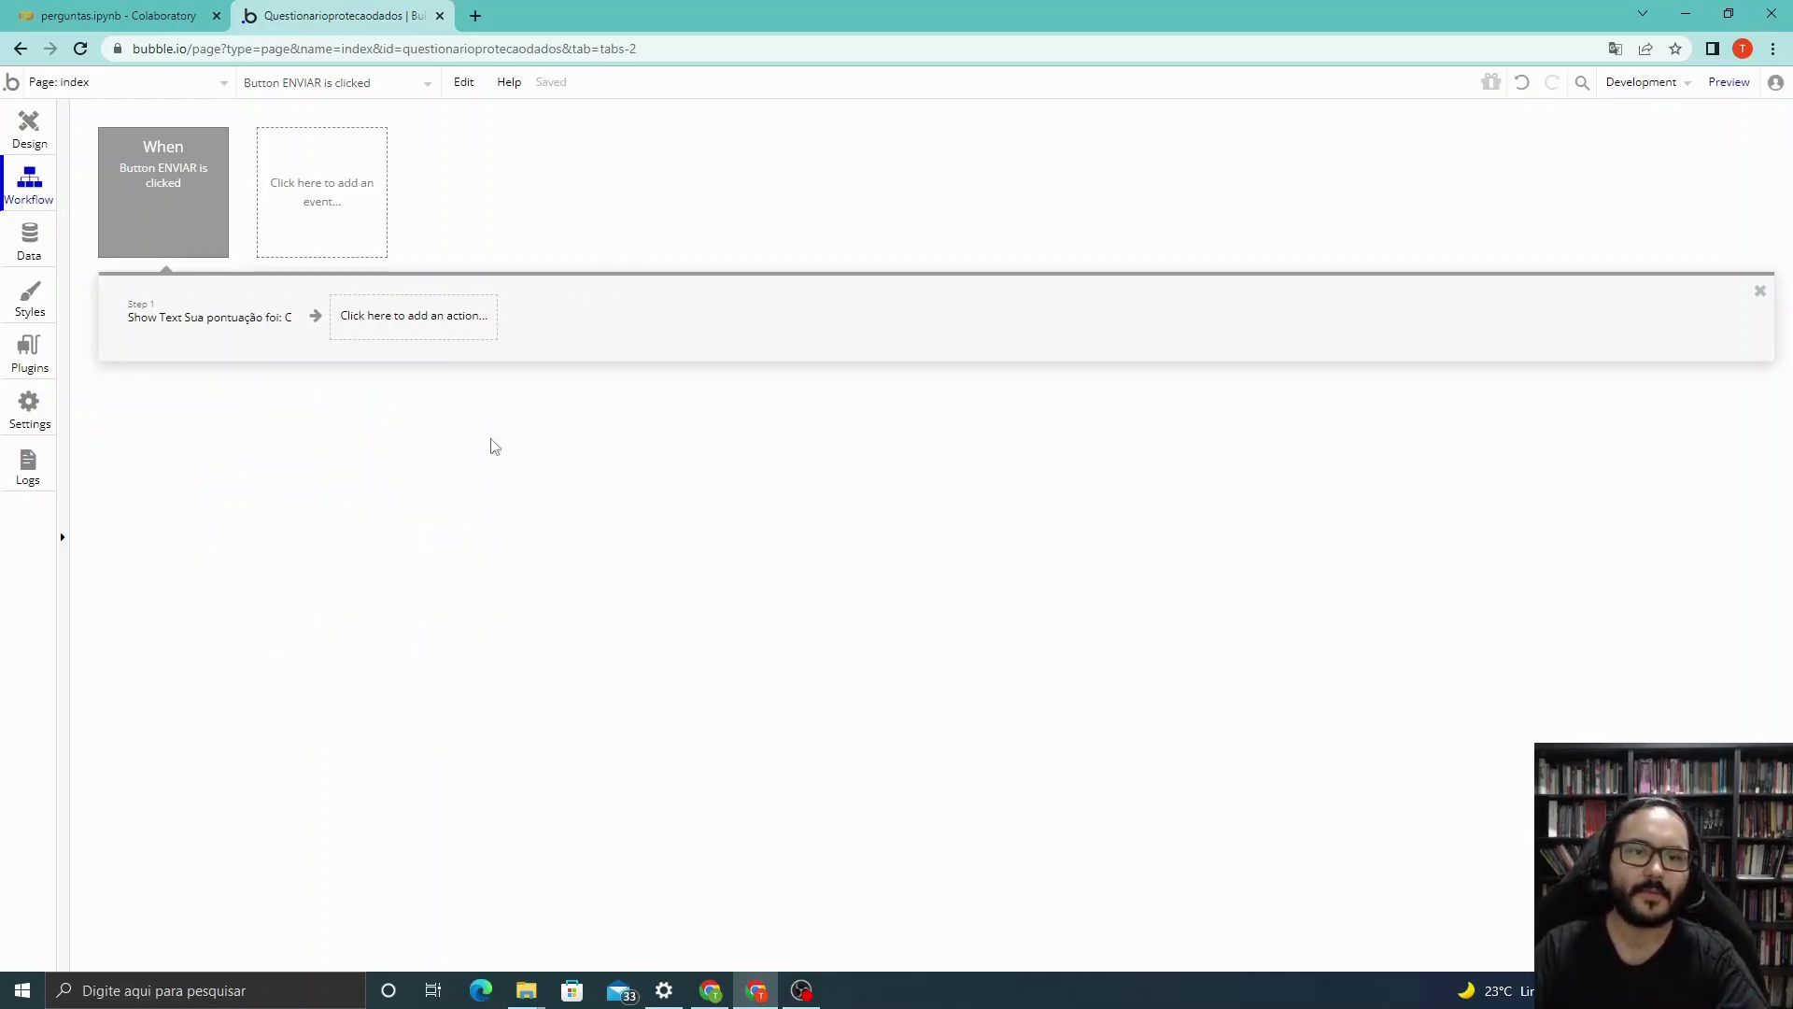
Insert a Make changes to thing action before the Show Text action, with Current User as the thing to change.
{"action": "right_click", "coordinate": [134, 324]}
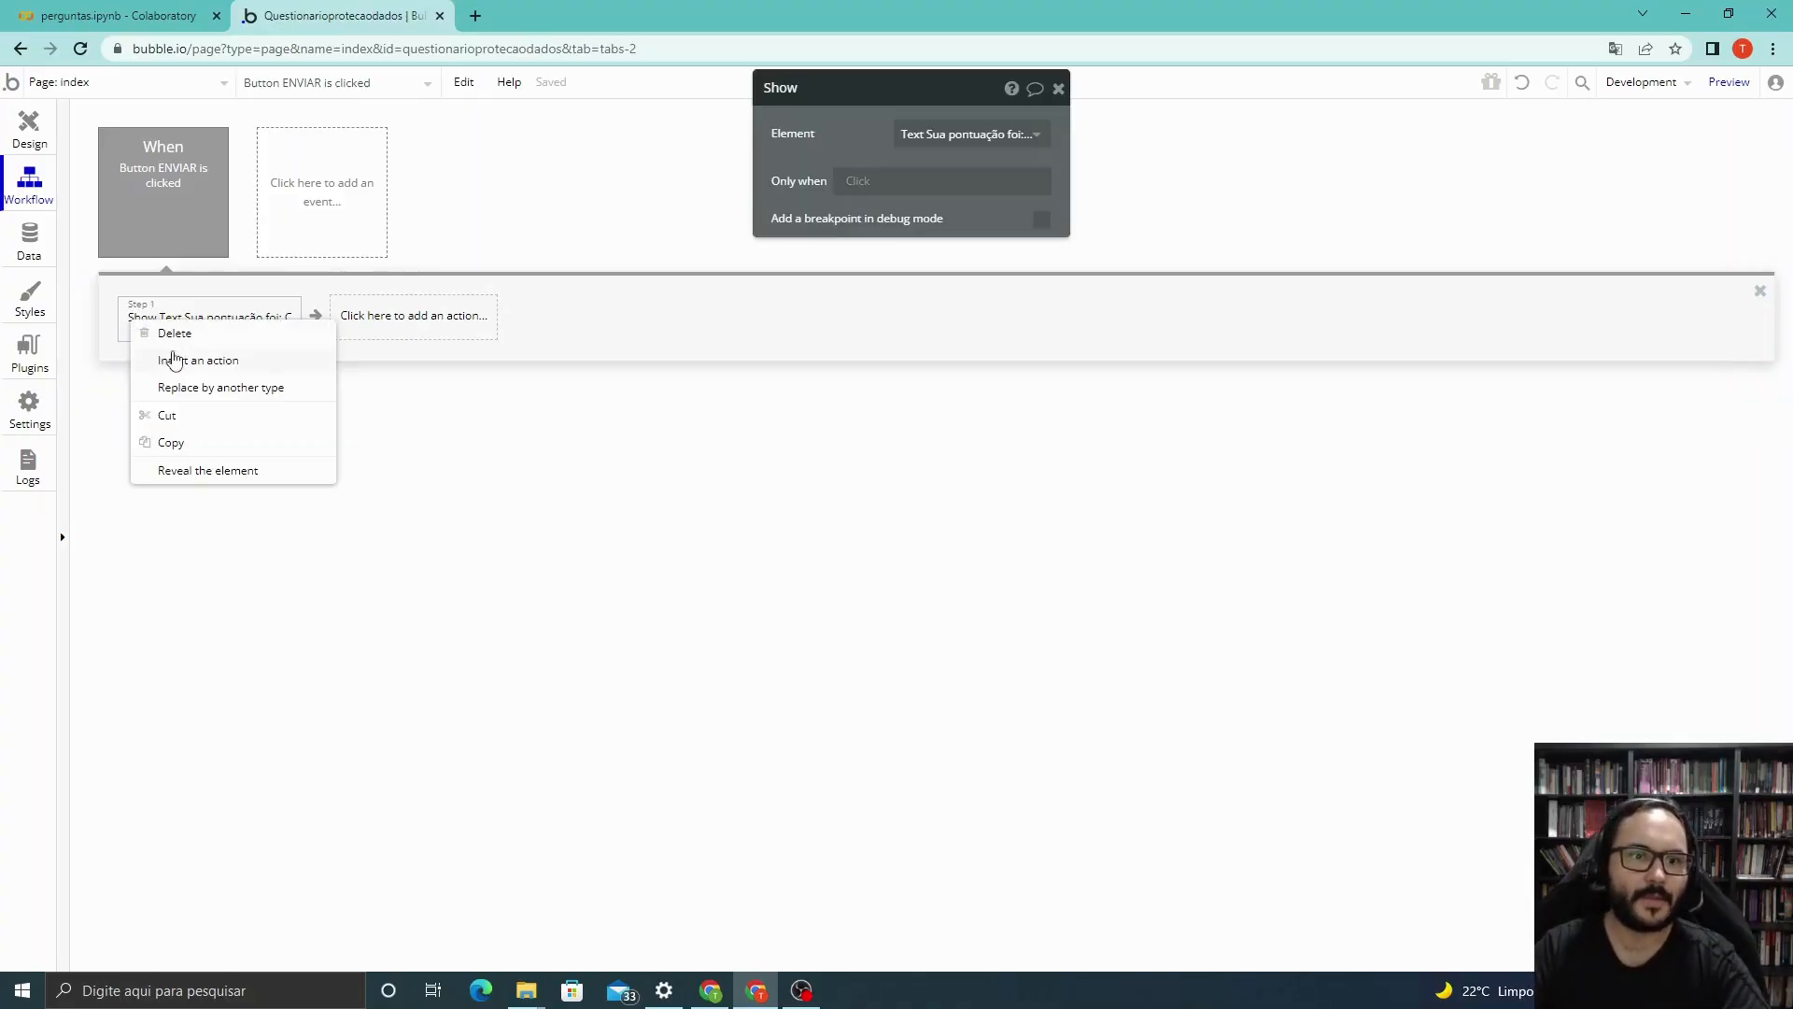
{"action": "left_click", "coordinate": [177, 359]}
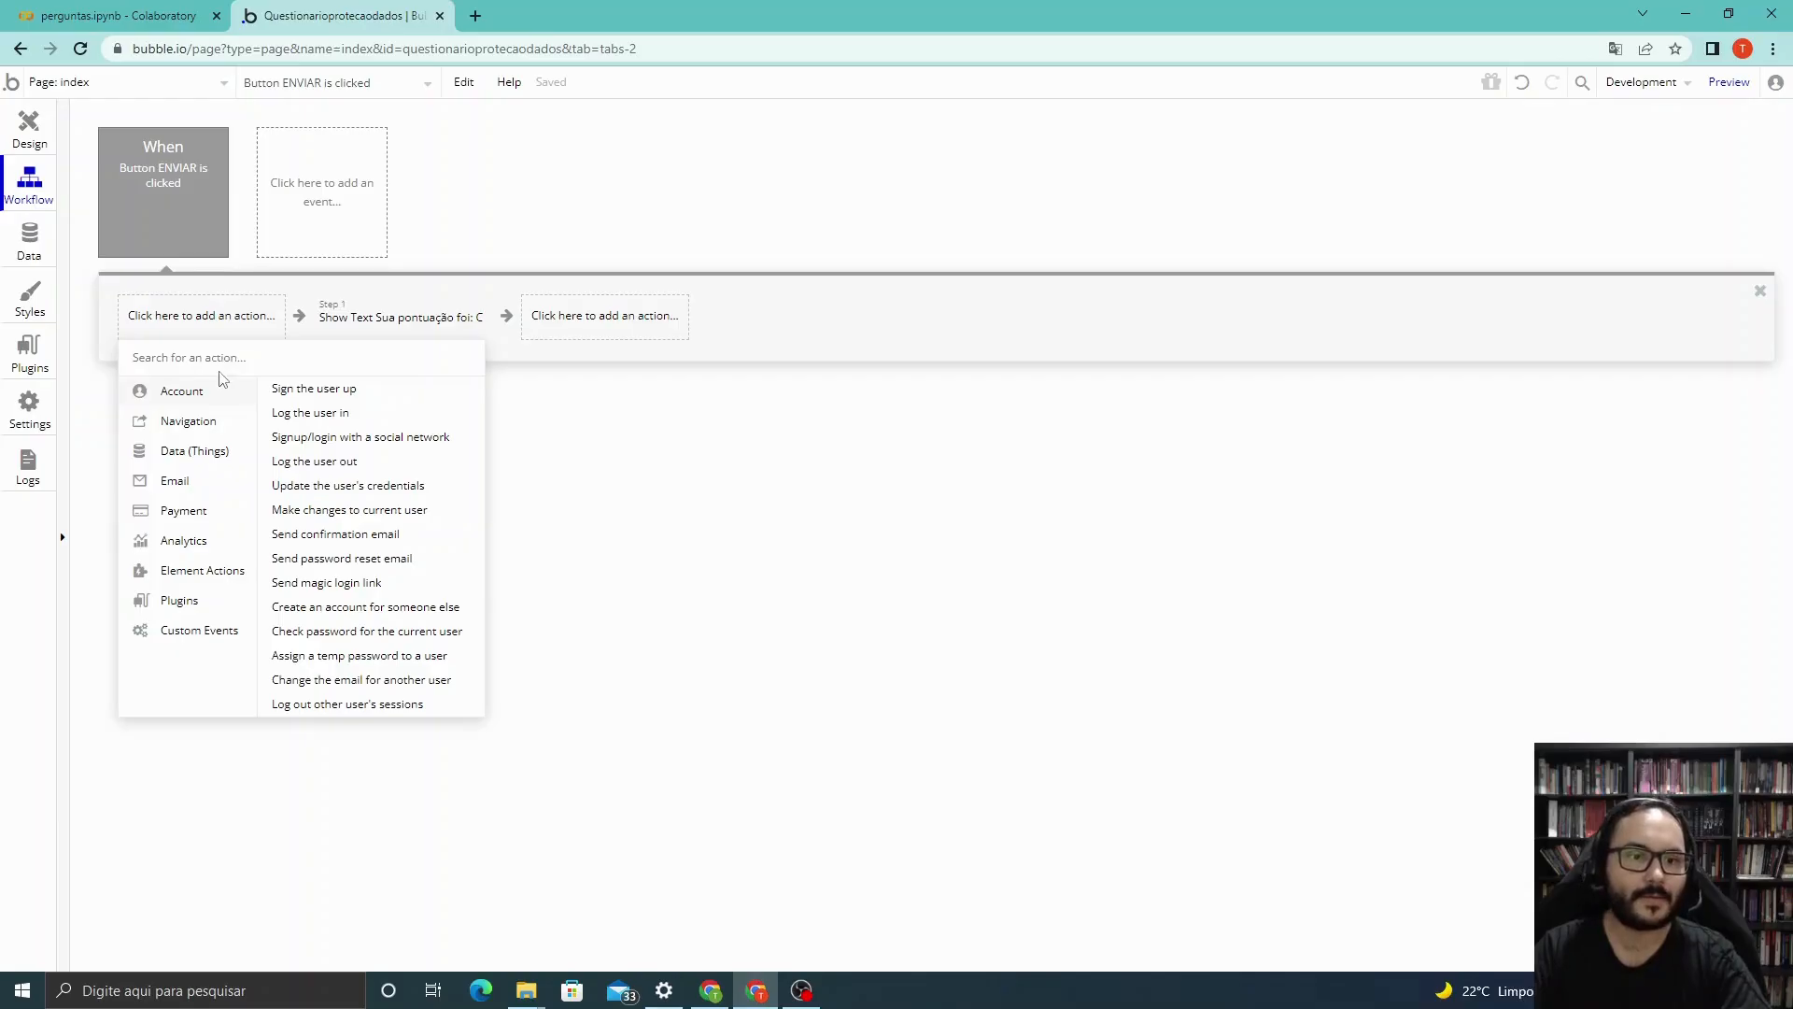
{"action": "mouse_move", "coordinate": [205, 461]}
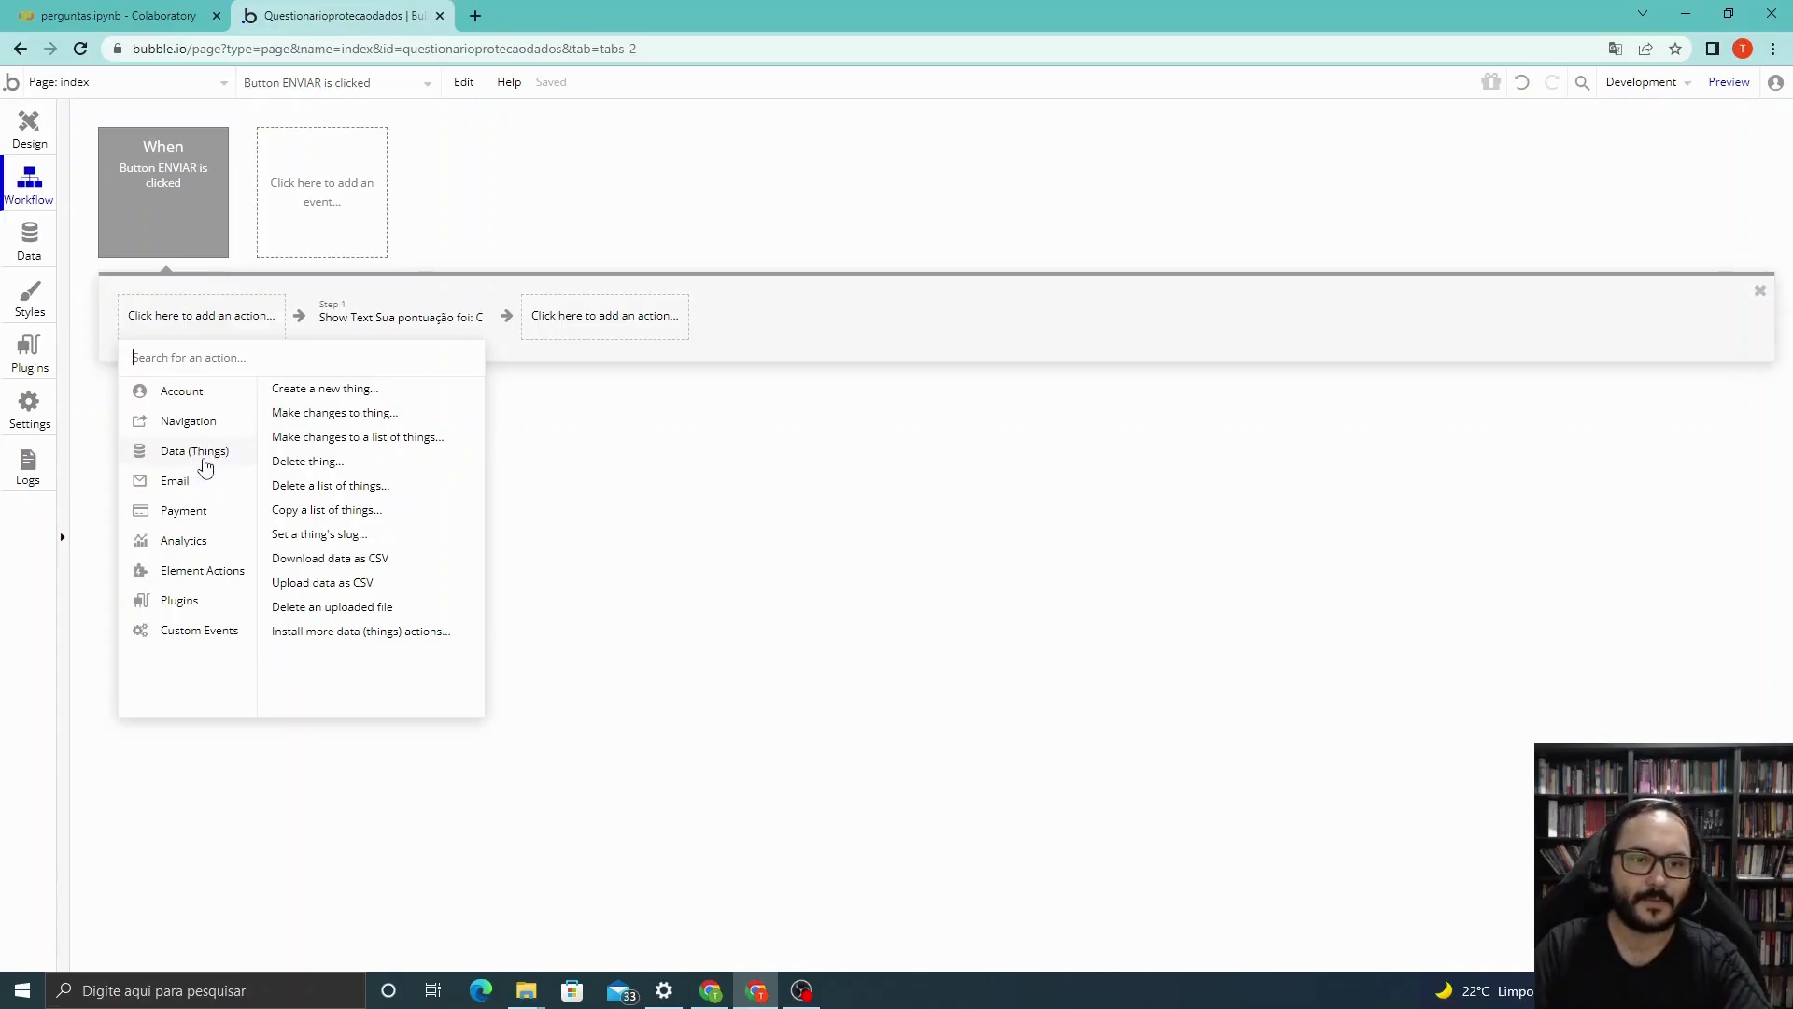
{"action": "mouse_move", "coordinate": [385, 425]}
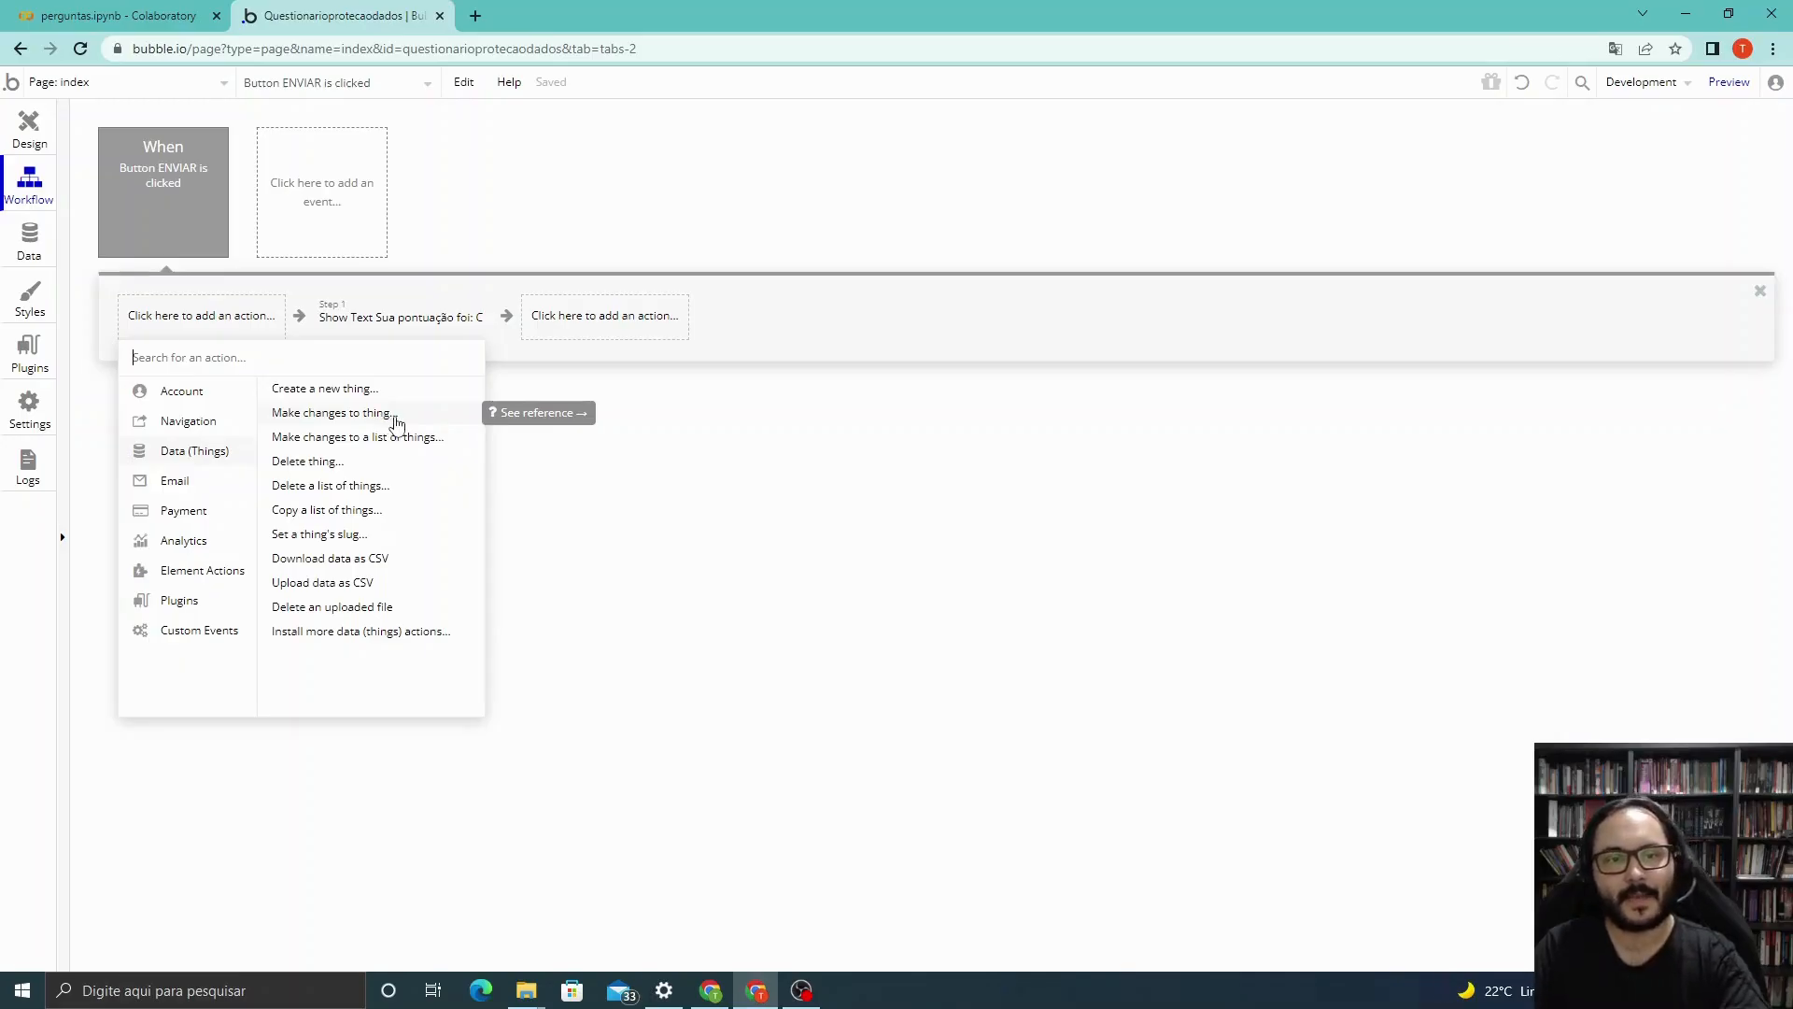
{"action": "left_click", "coordinate": [397, 422]}
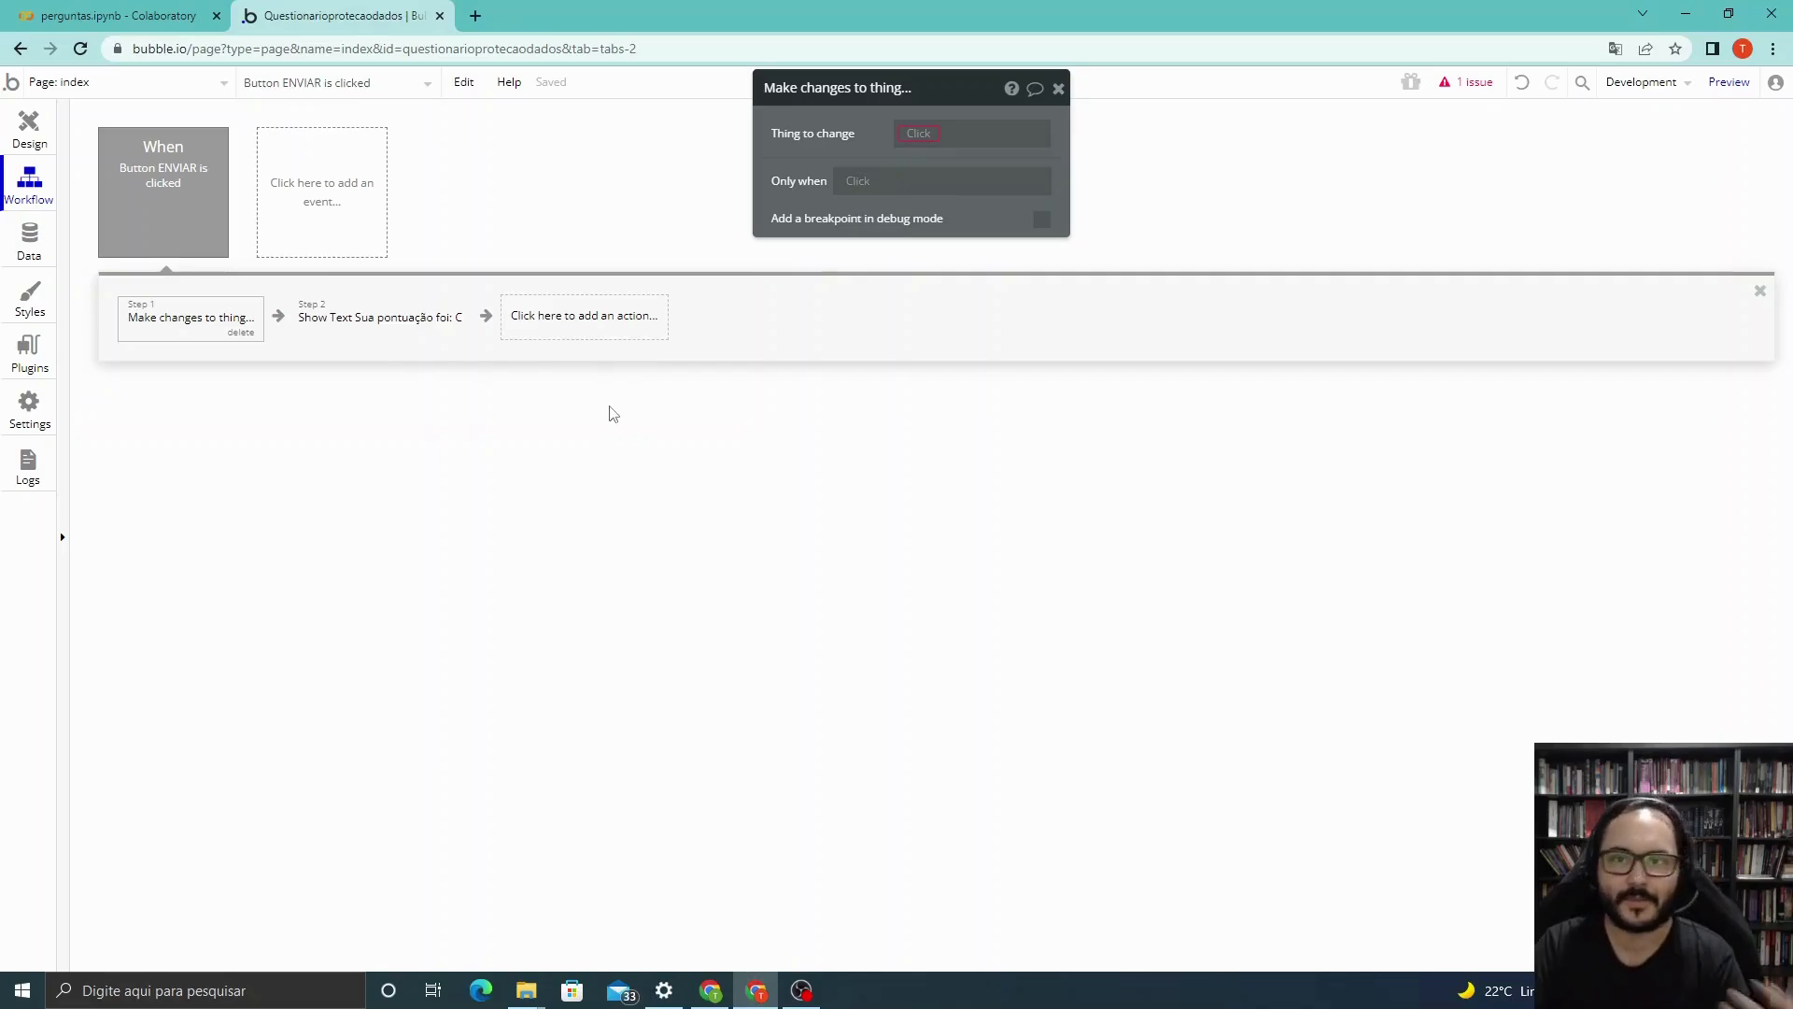
{"action": "left_click", "coordinate": [920, 136]}
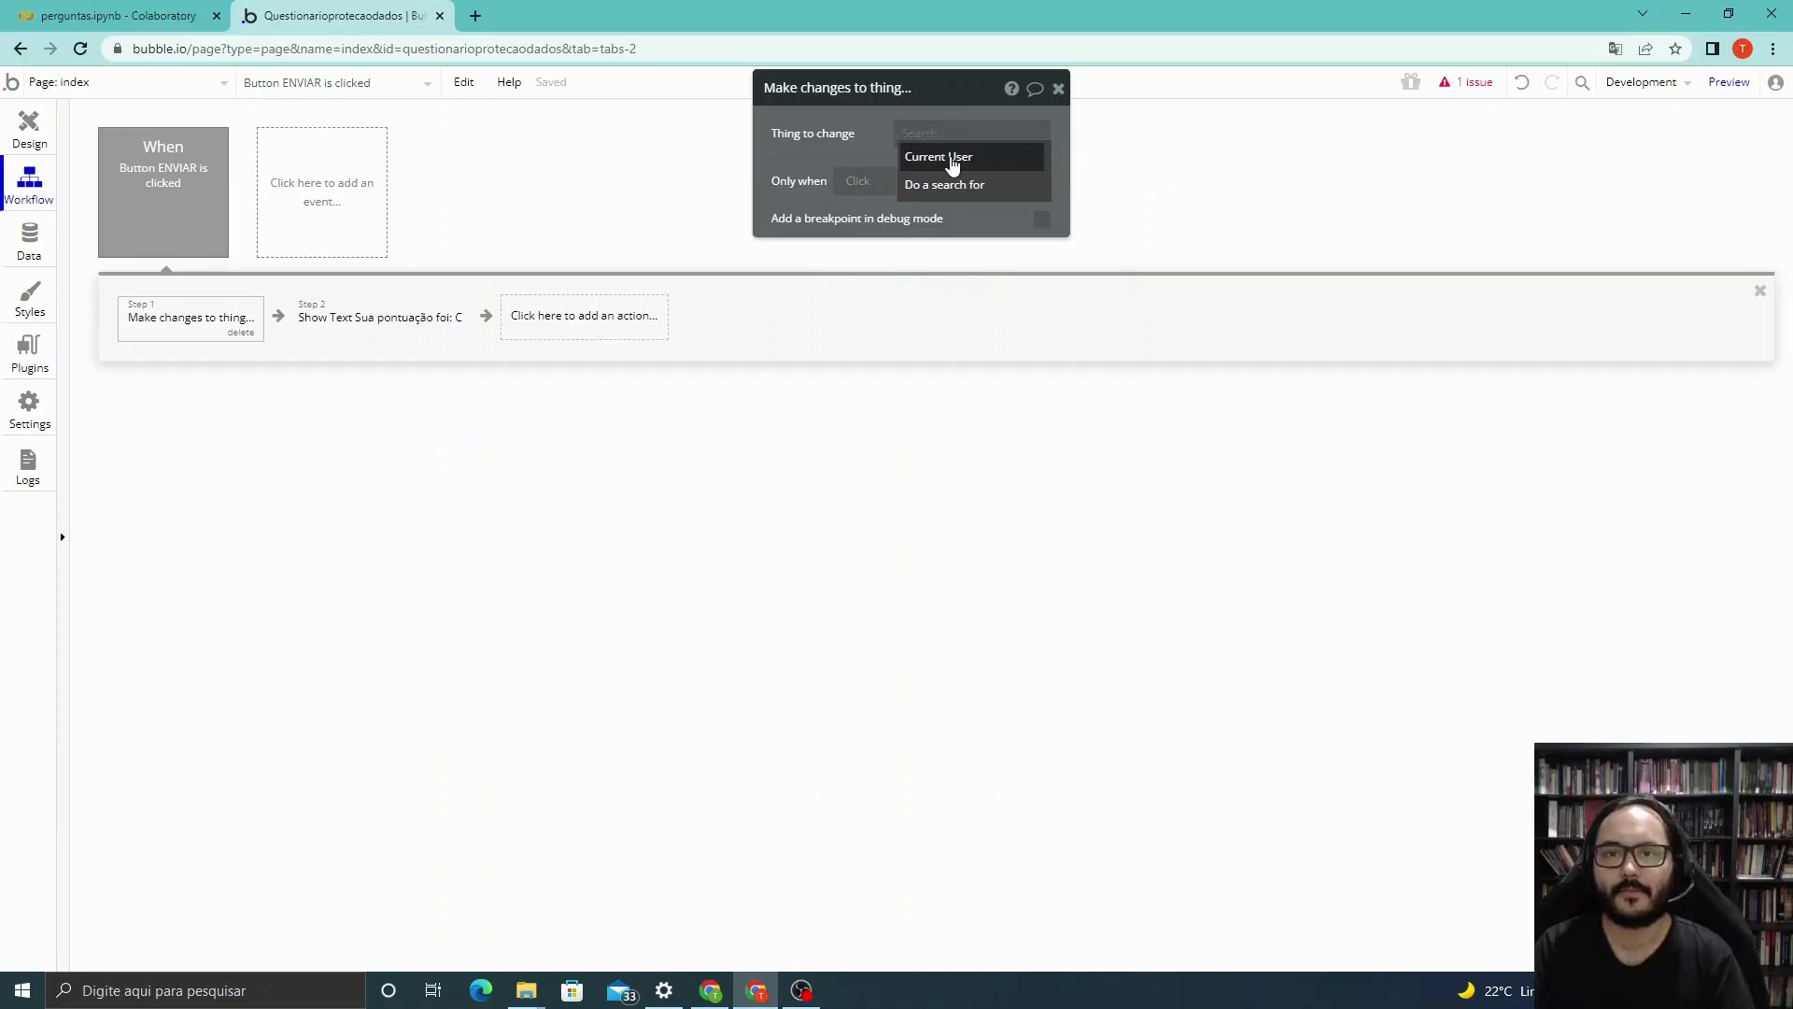
{"action": "left_click", "coordinate": [951, 165]}
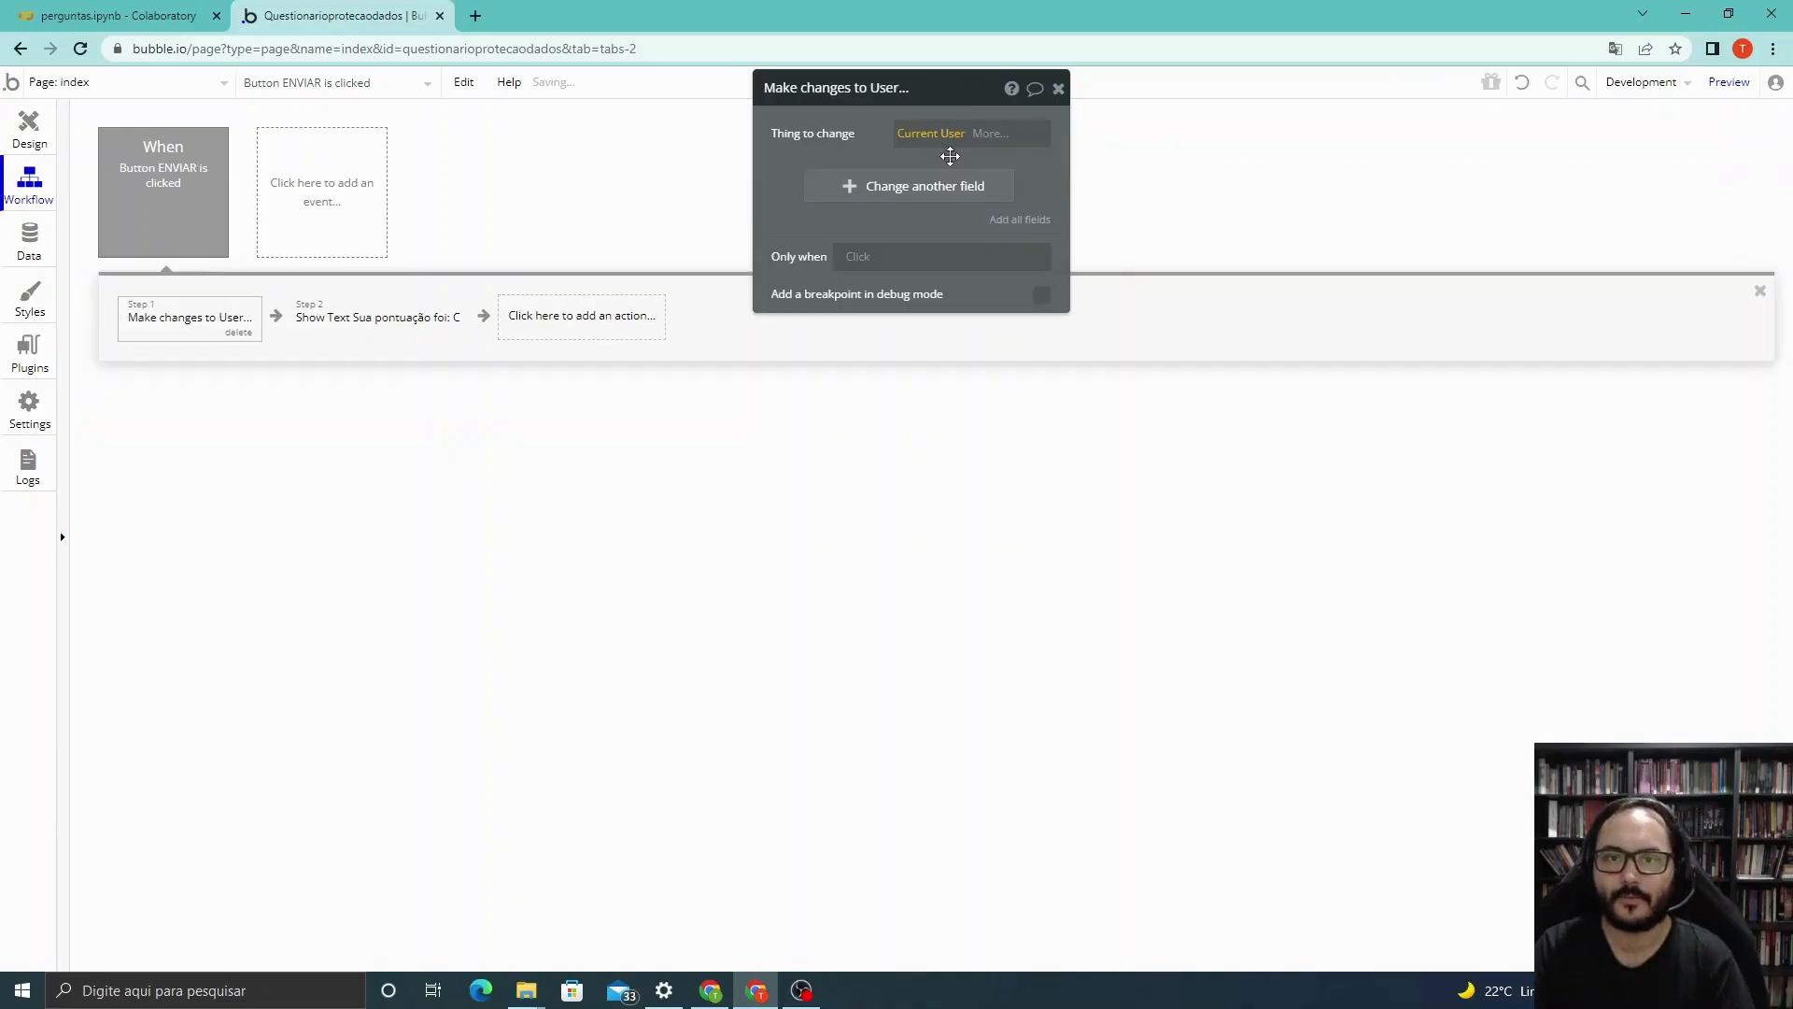
Add the pontuacao field to the user change and set it to This User's pontuacao + 1.
{"action": "left_click", "coordinate": [900, 191]}
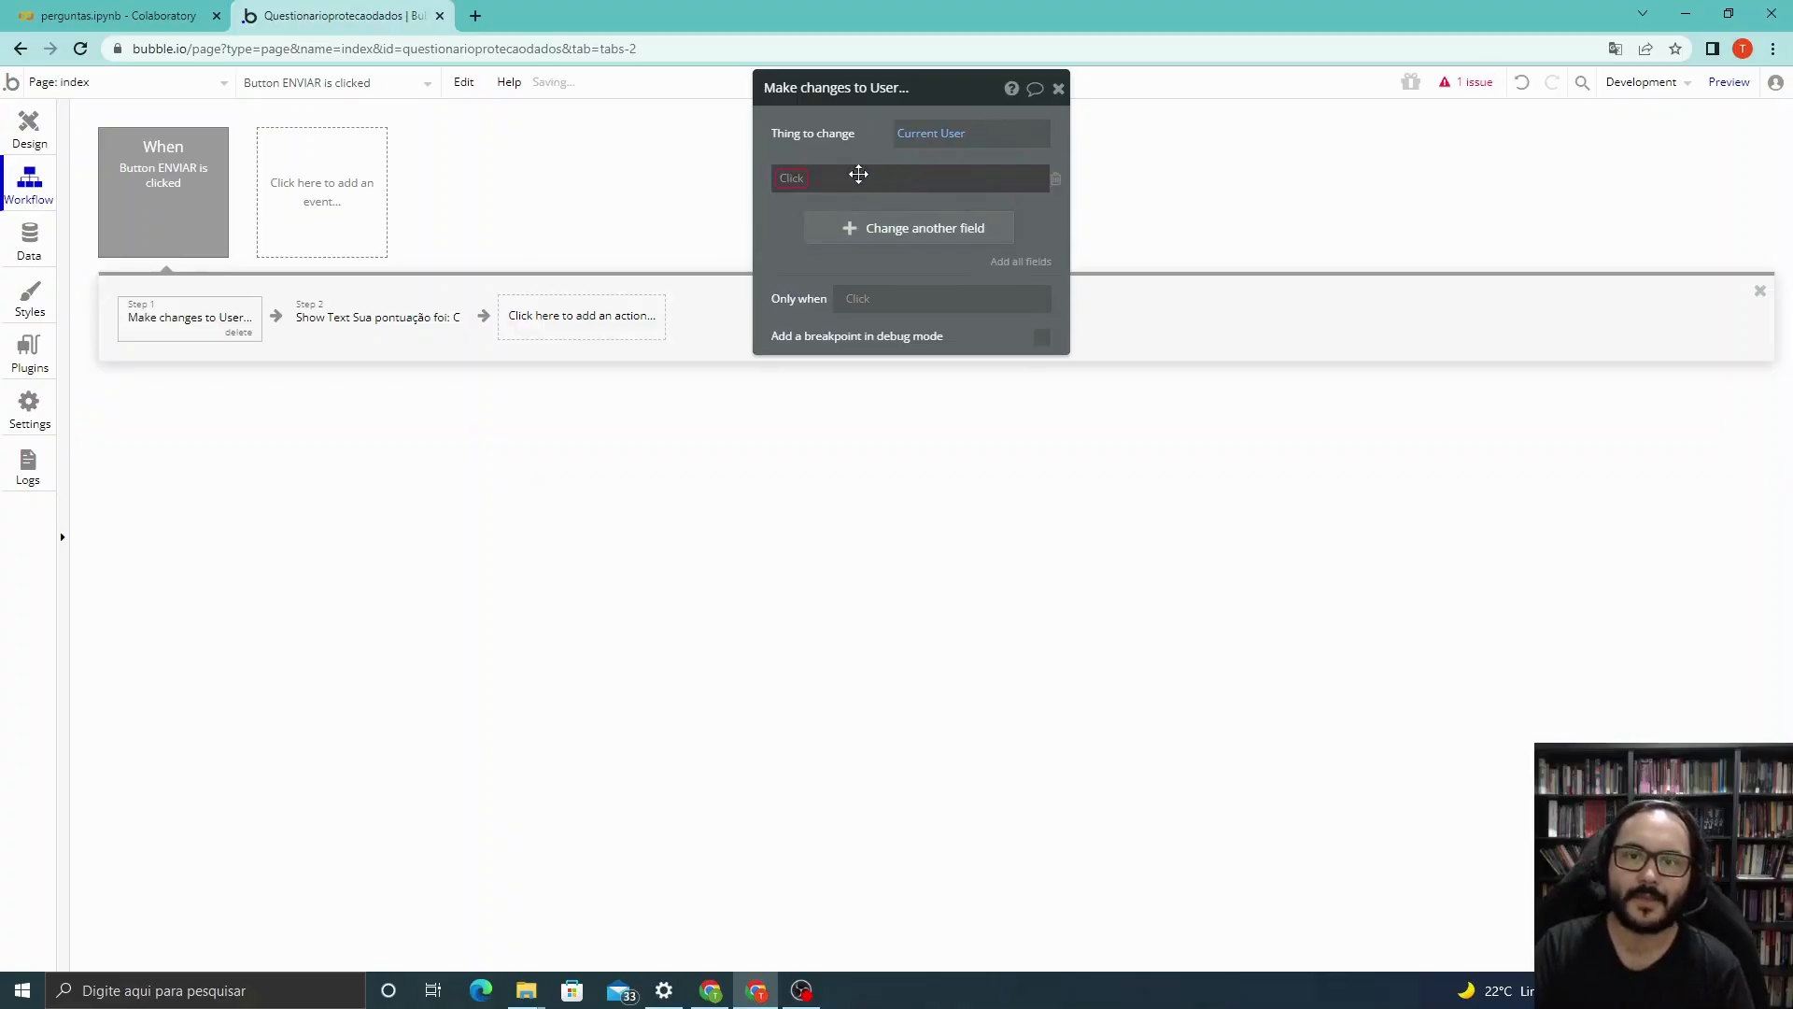
{"action": "left_click", "coordinate": [792, 178]}
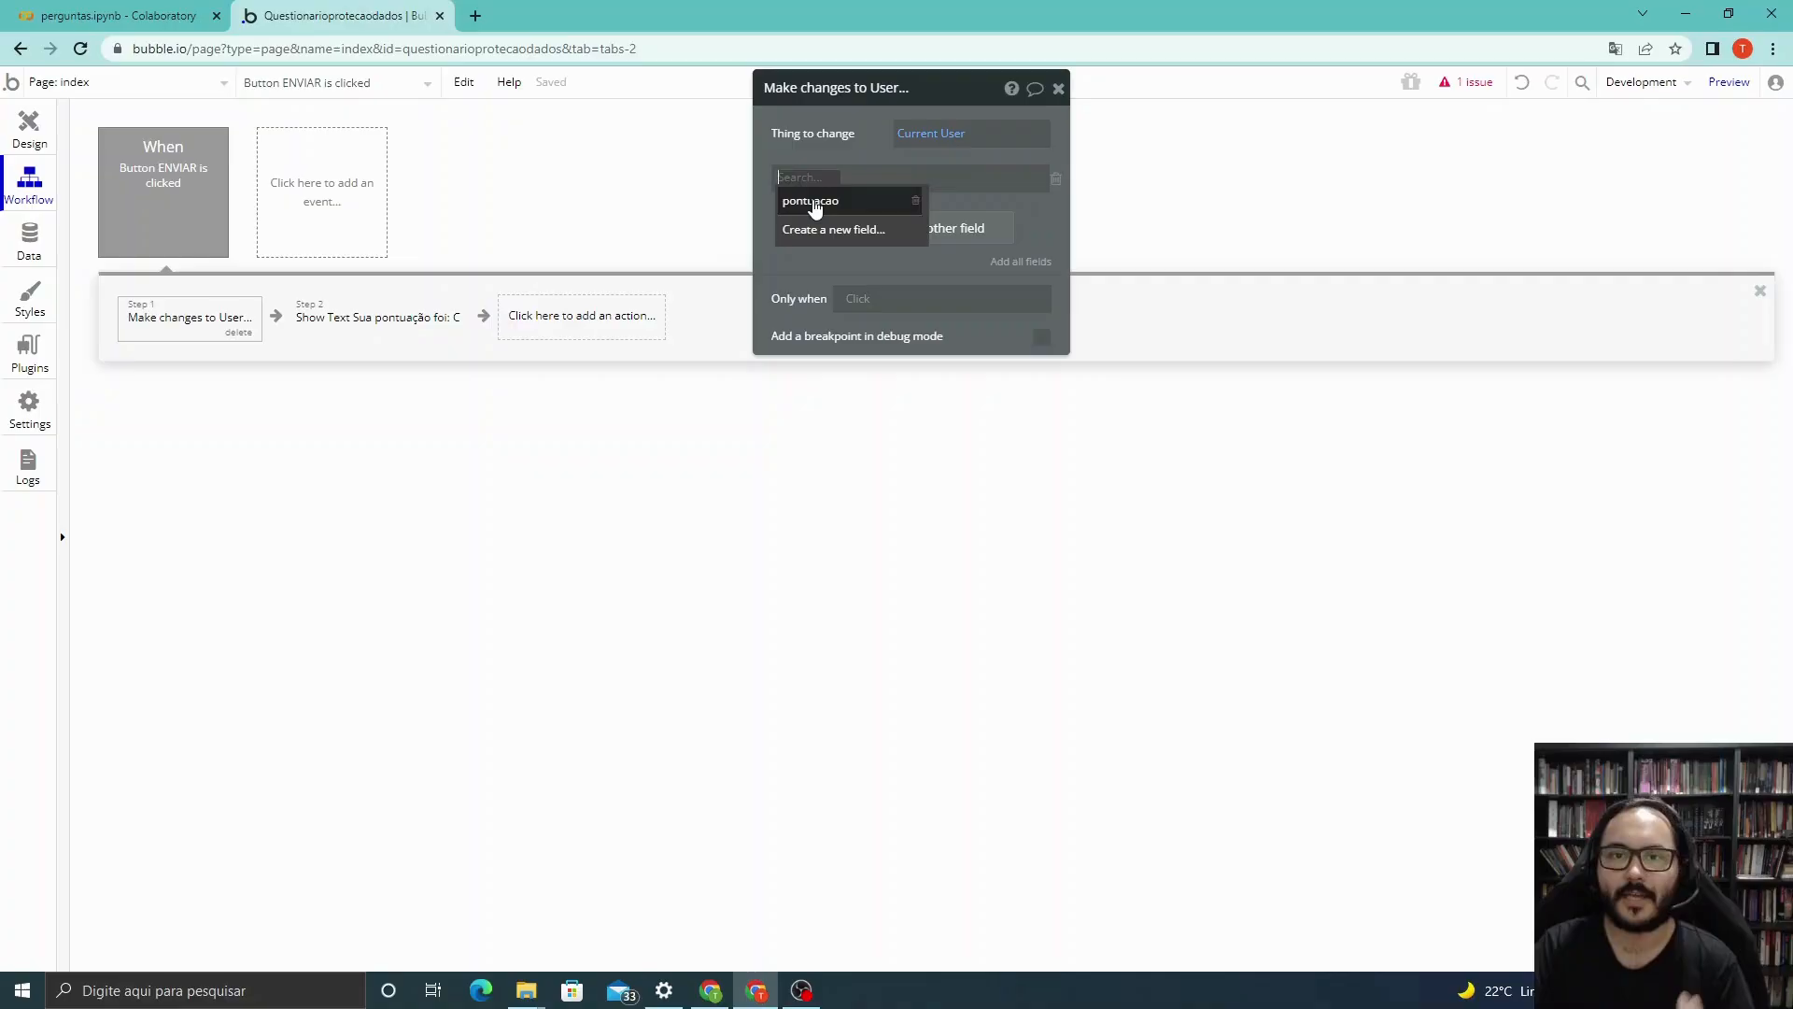
{"action": "left_click", "coordinate": [814, 202]}
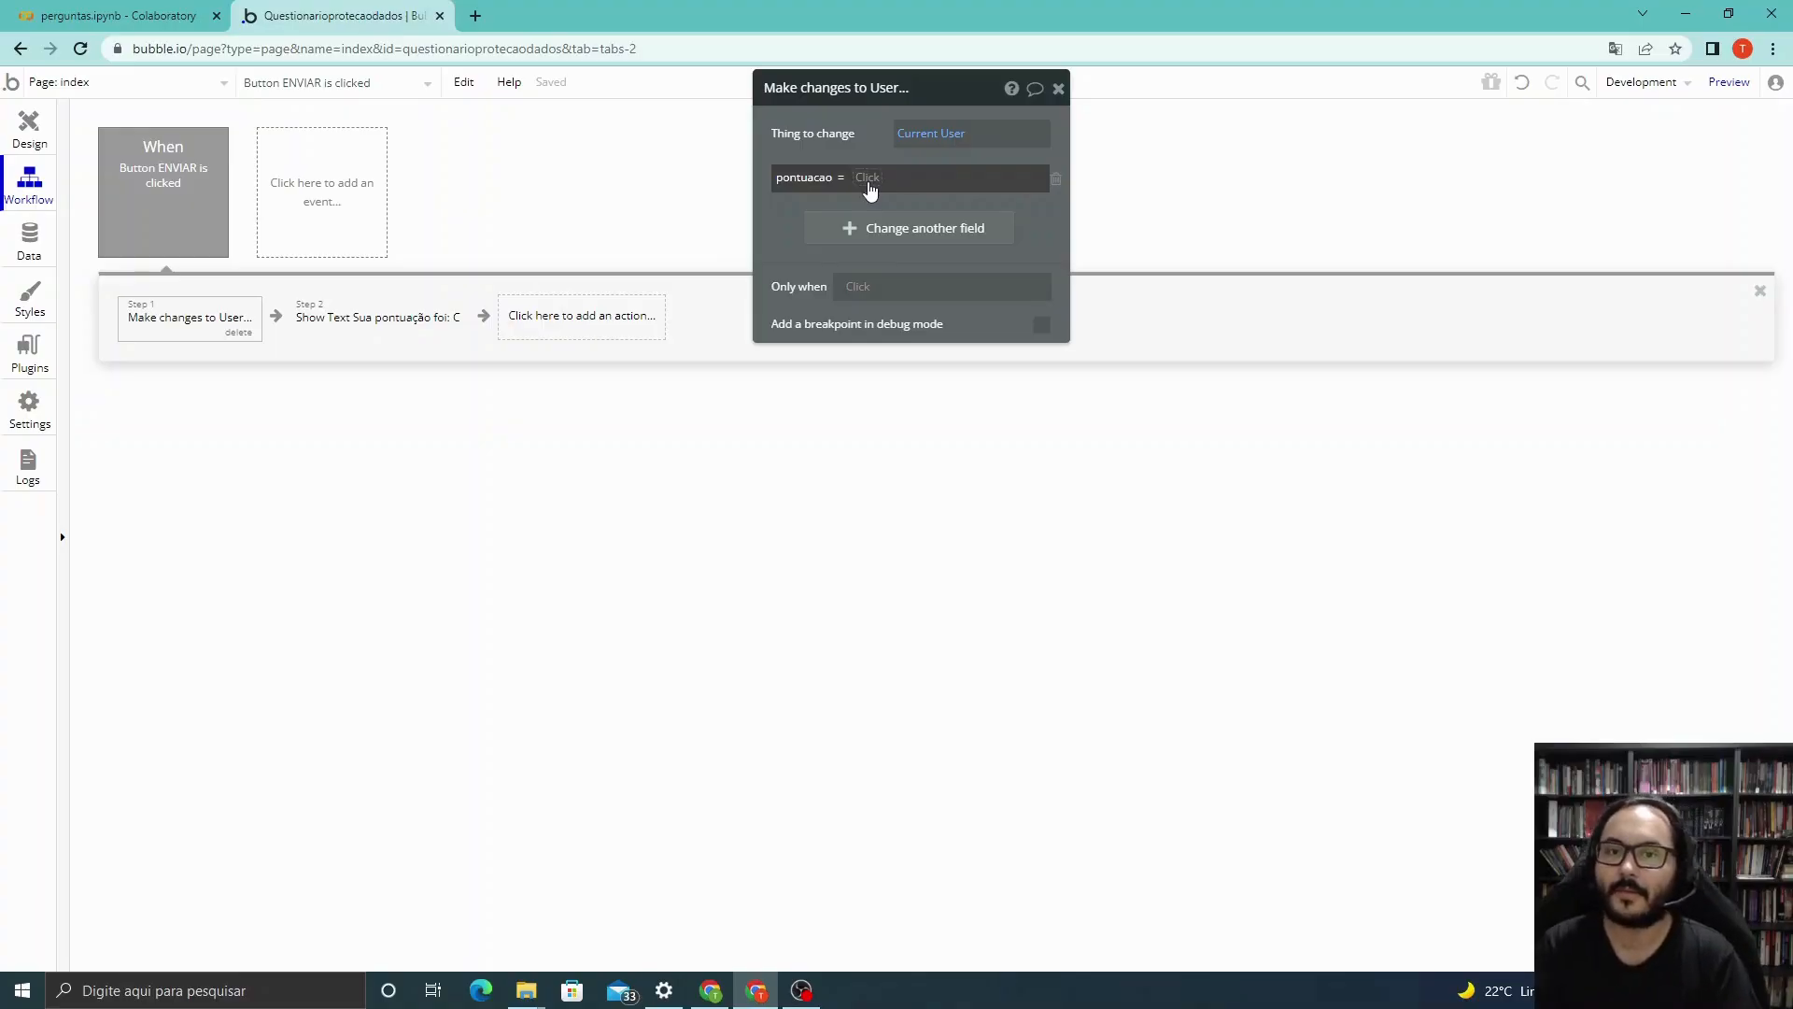
{"action": "left_click", "coordinate": [868, 180]}
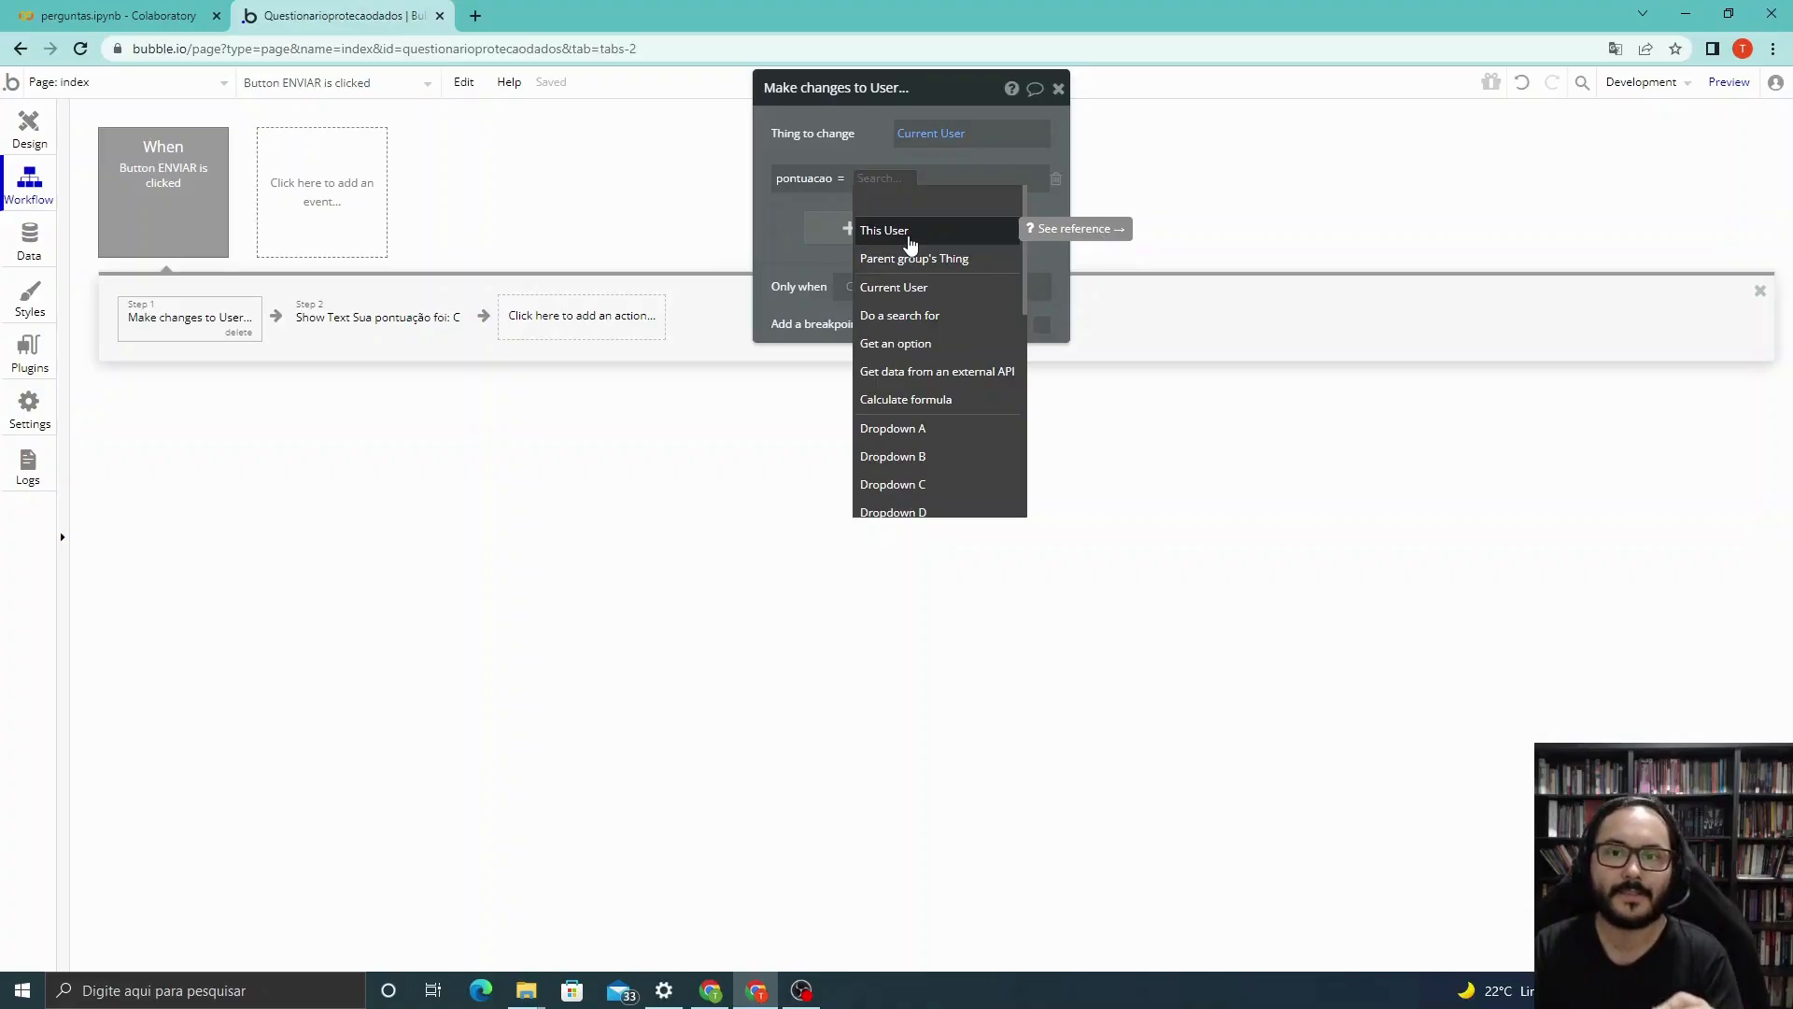
{"action": "left_click", "coordinate": [910, 233]}
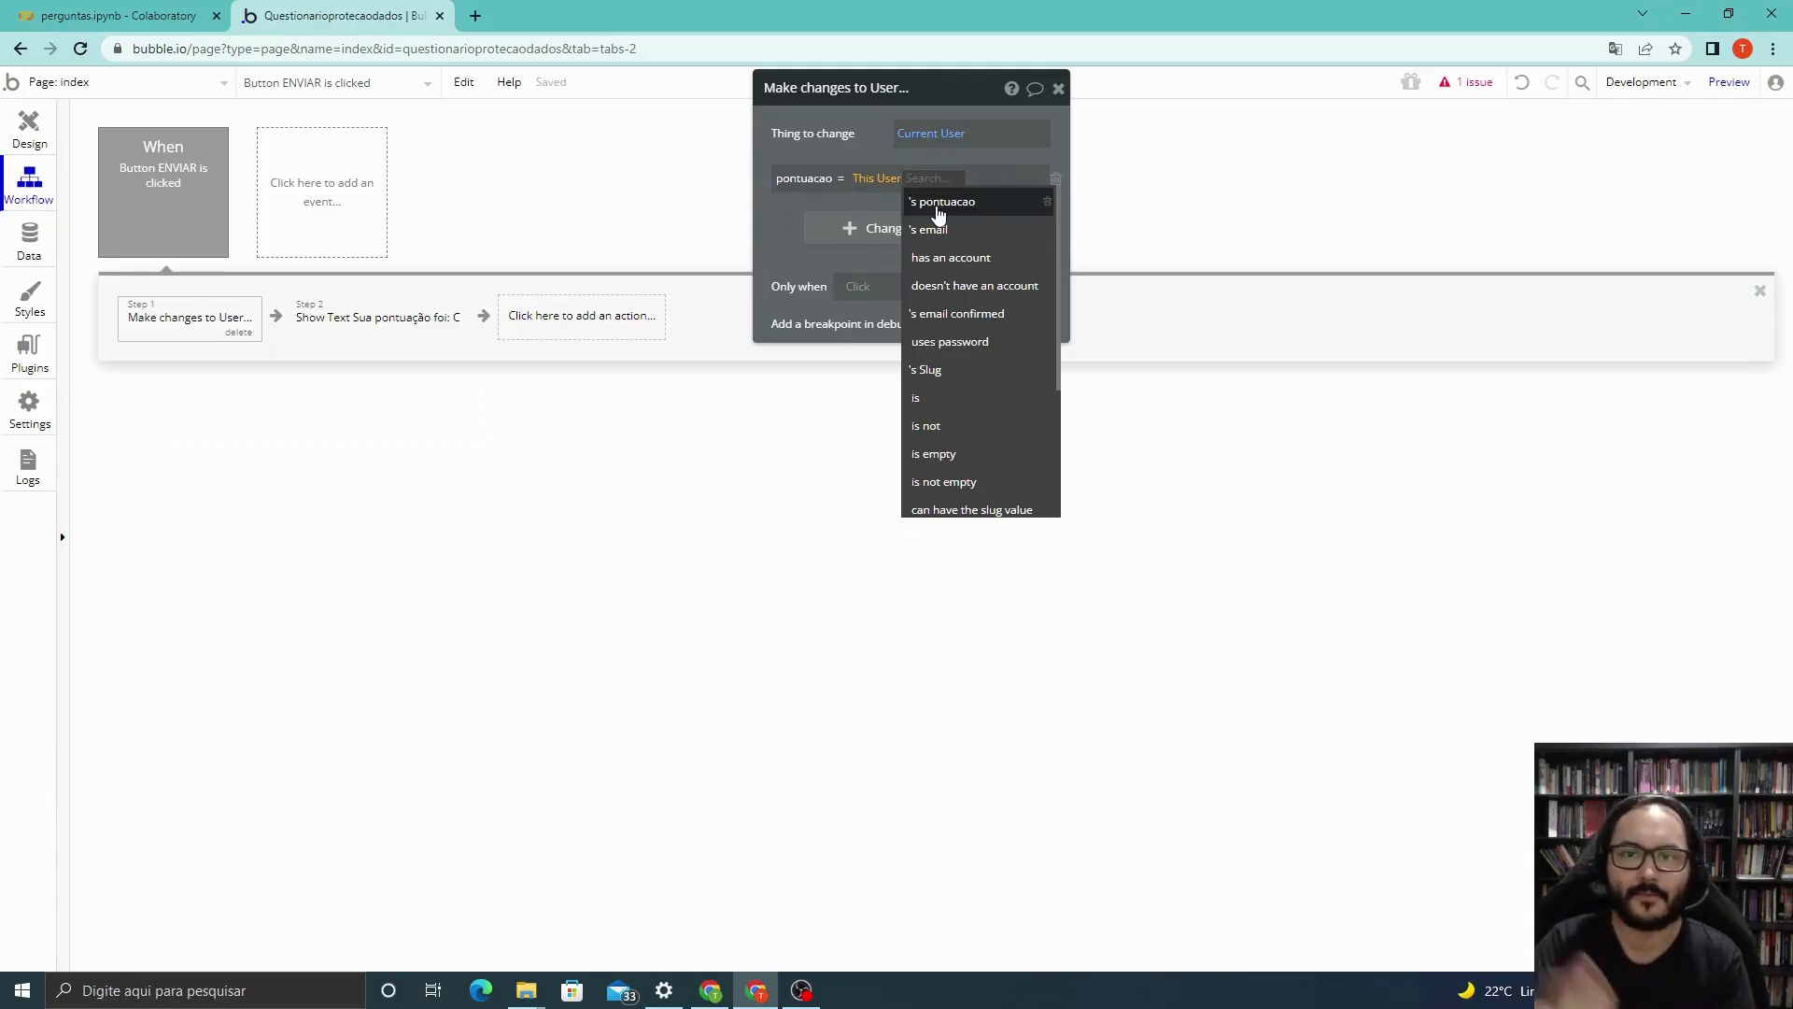
{"action": "left_click", "coordinate": [938, 202]}
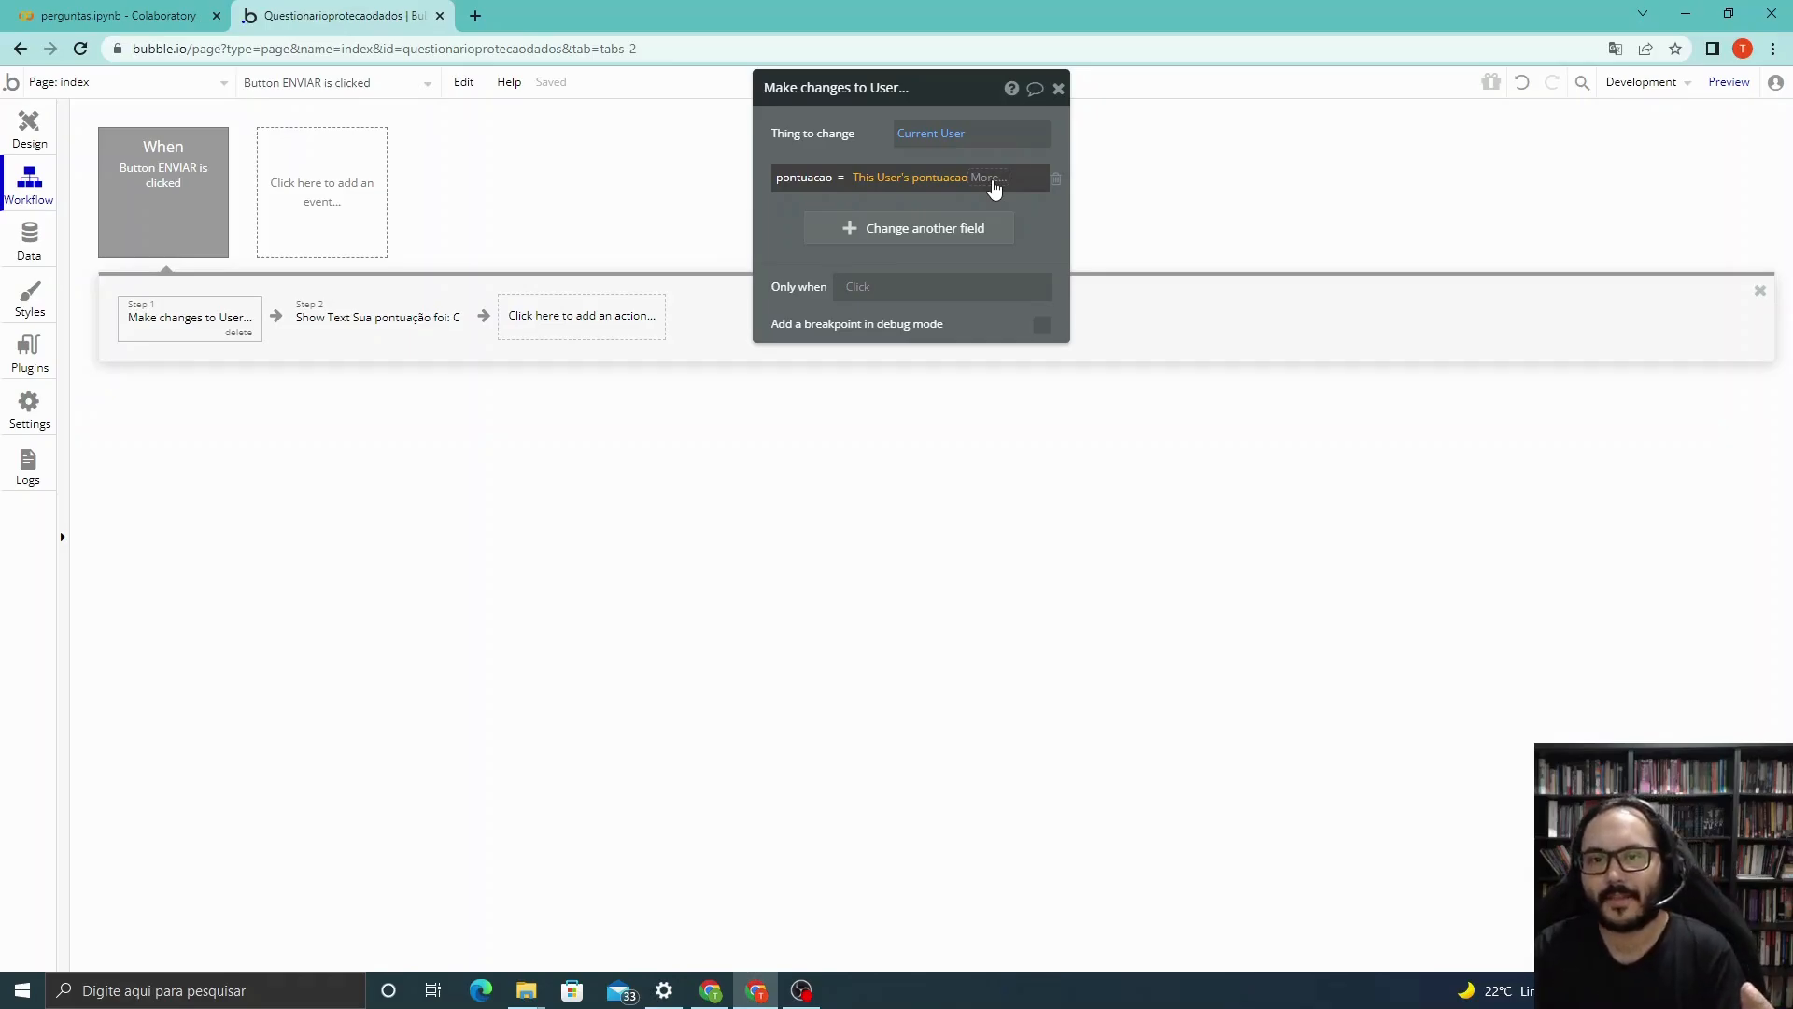
{"action": "left_click", "coordinate": [988, 178]}
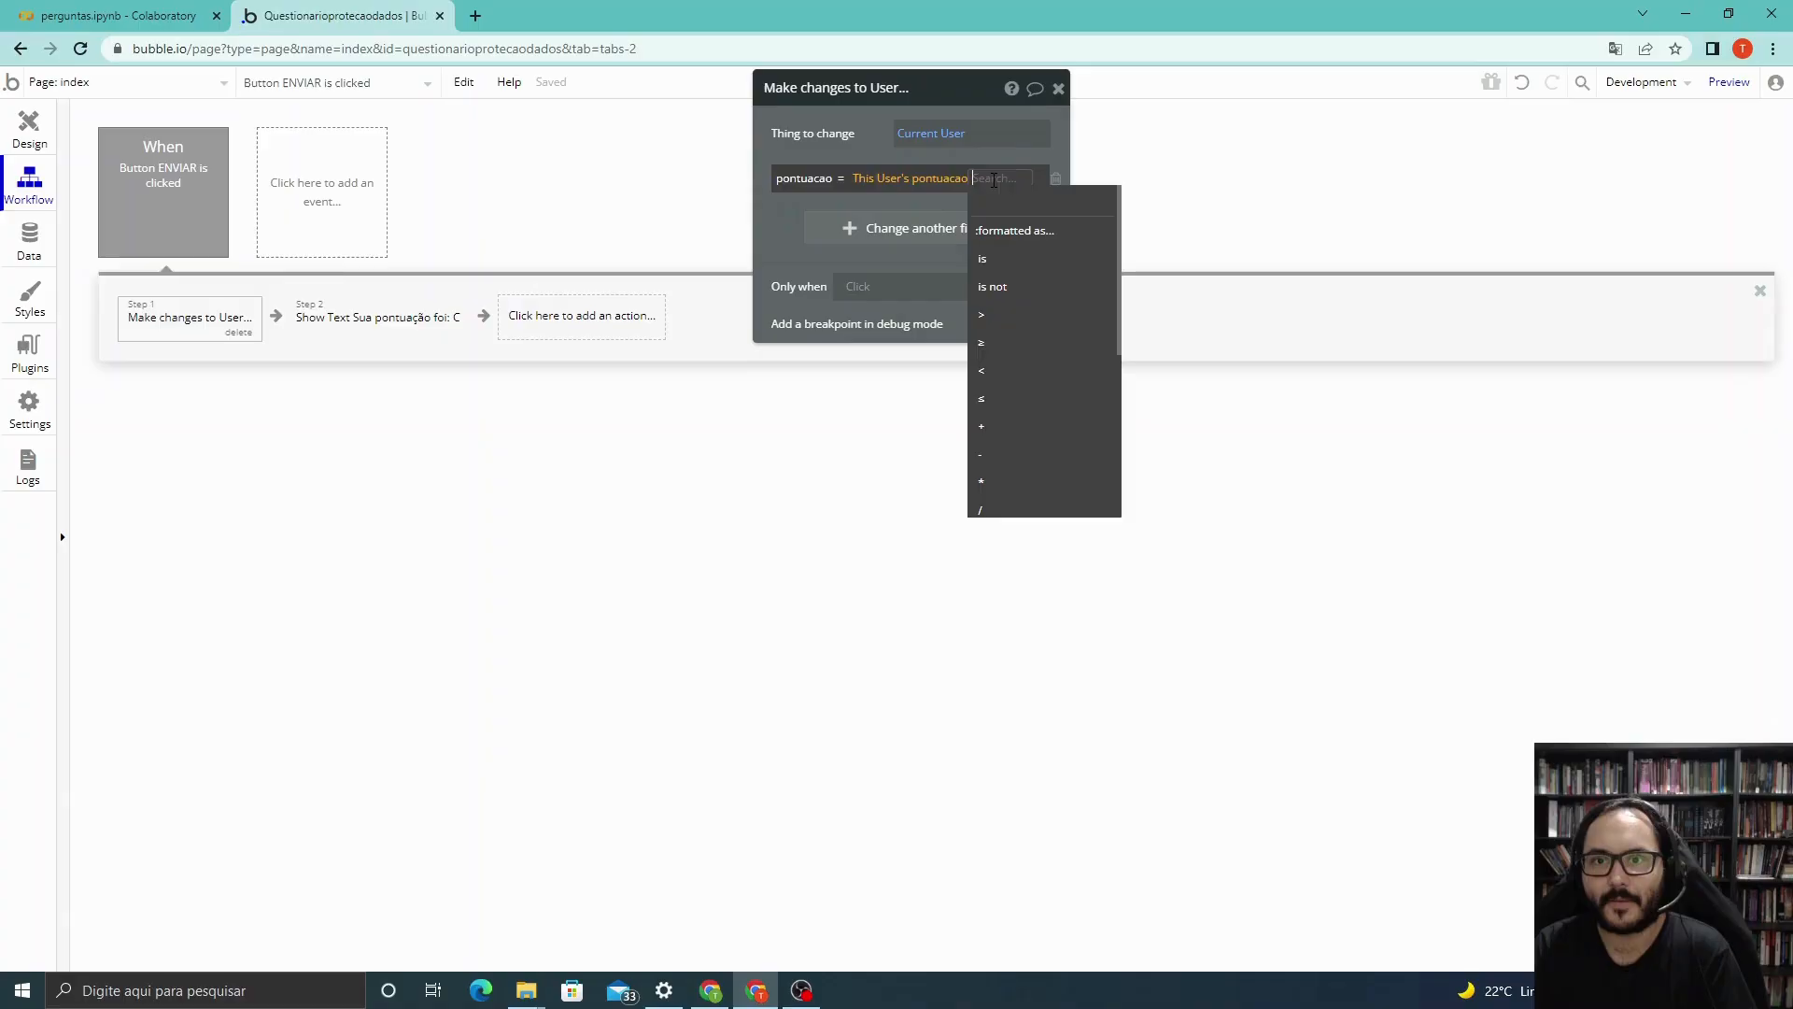
{"action": "left_click", "coordinate": [1021, 430]}
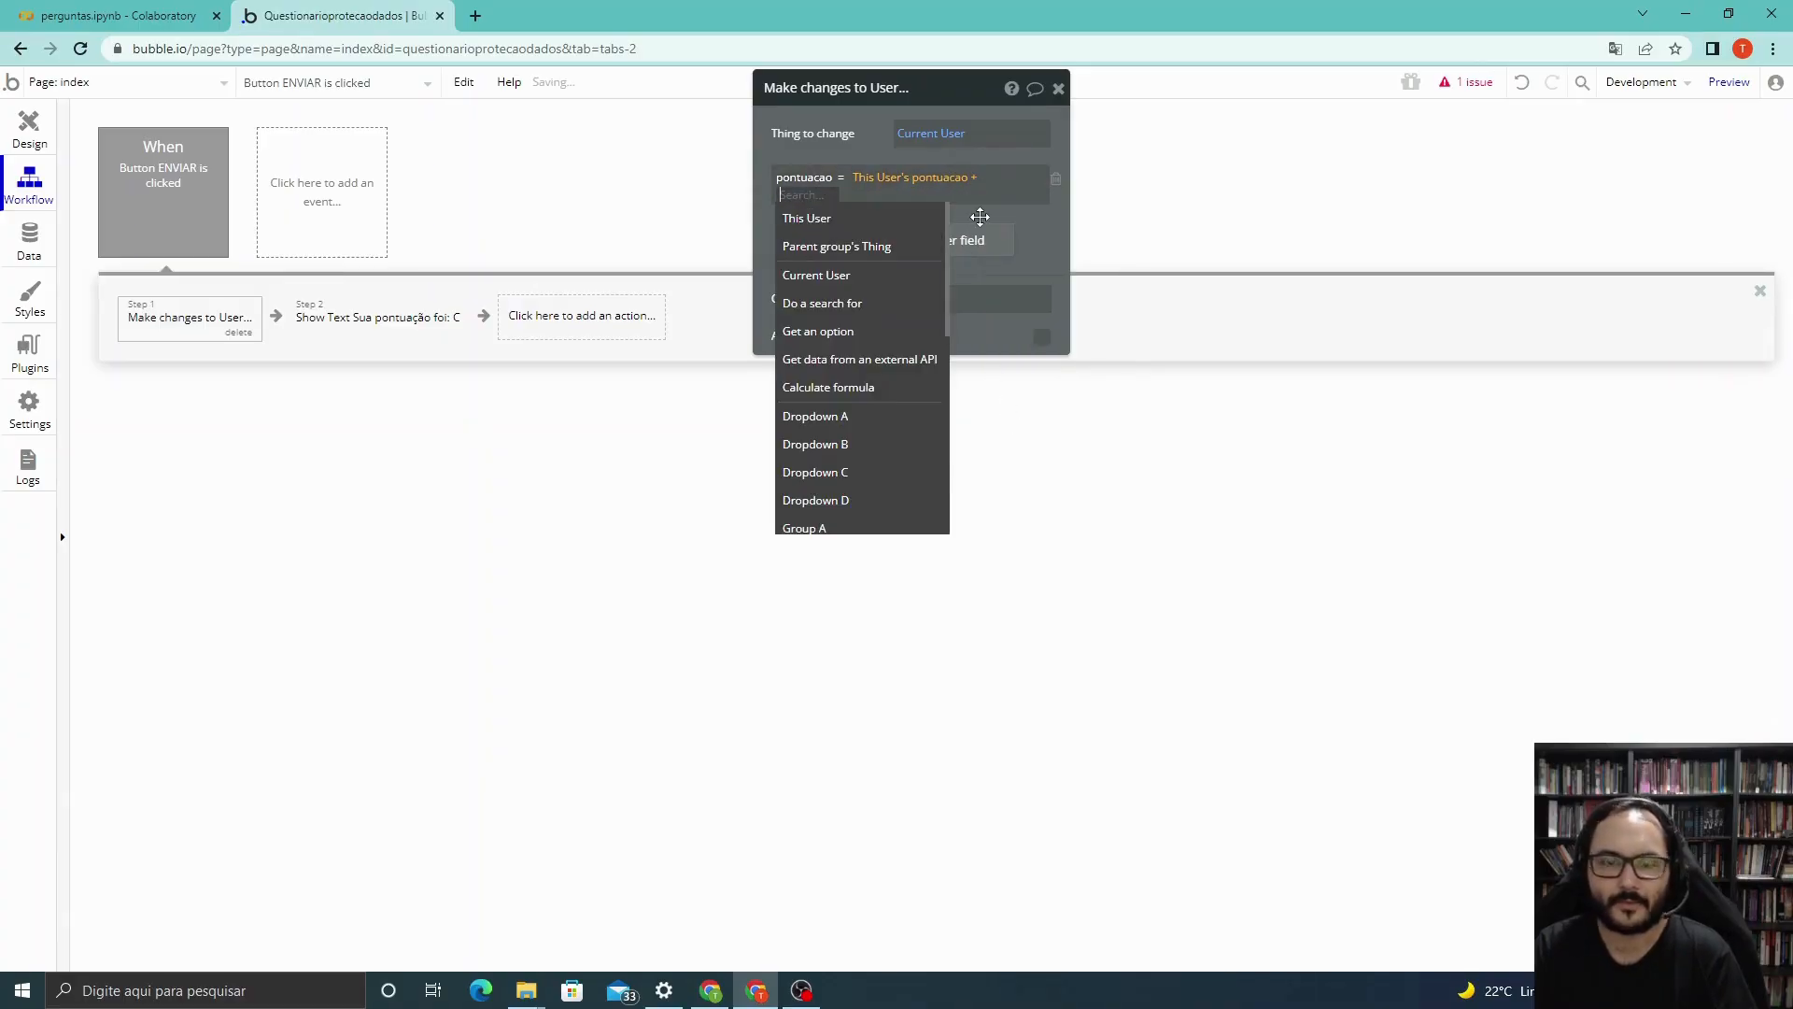
{"action": "type", "text": "1"}
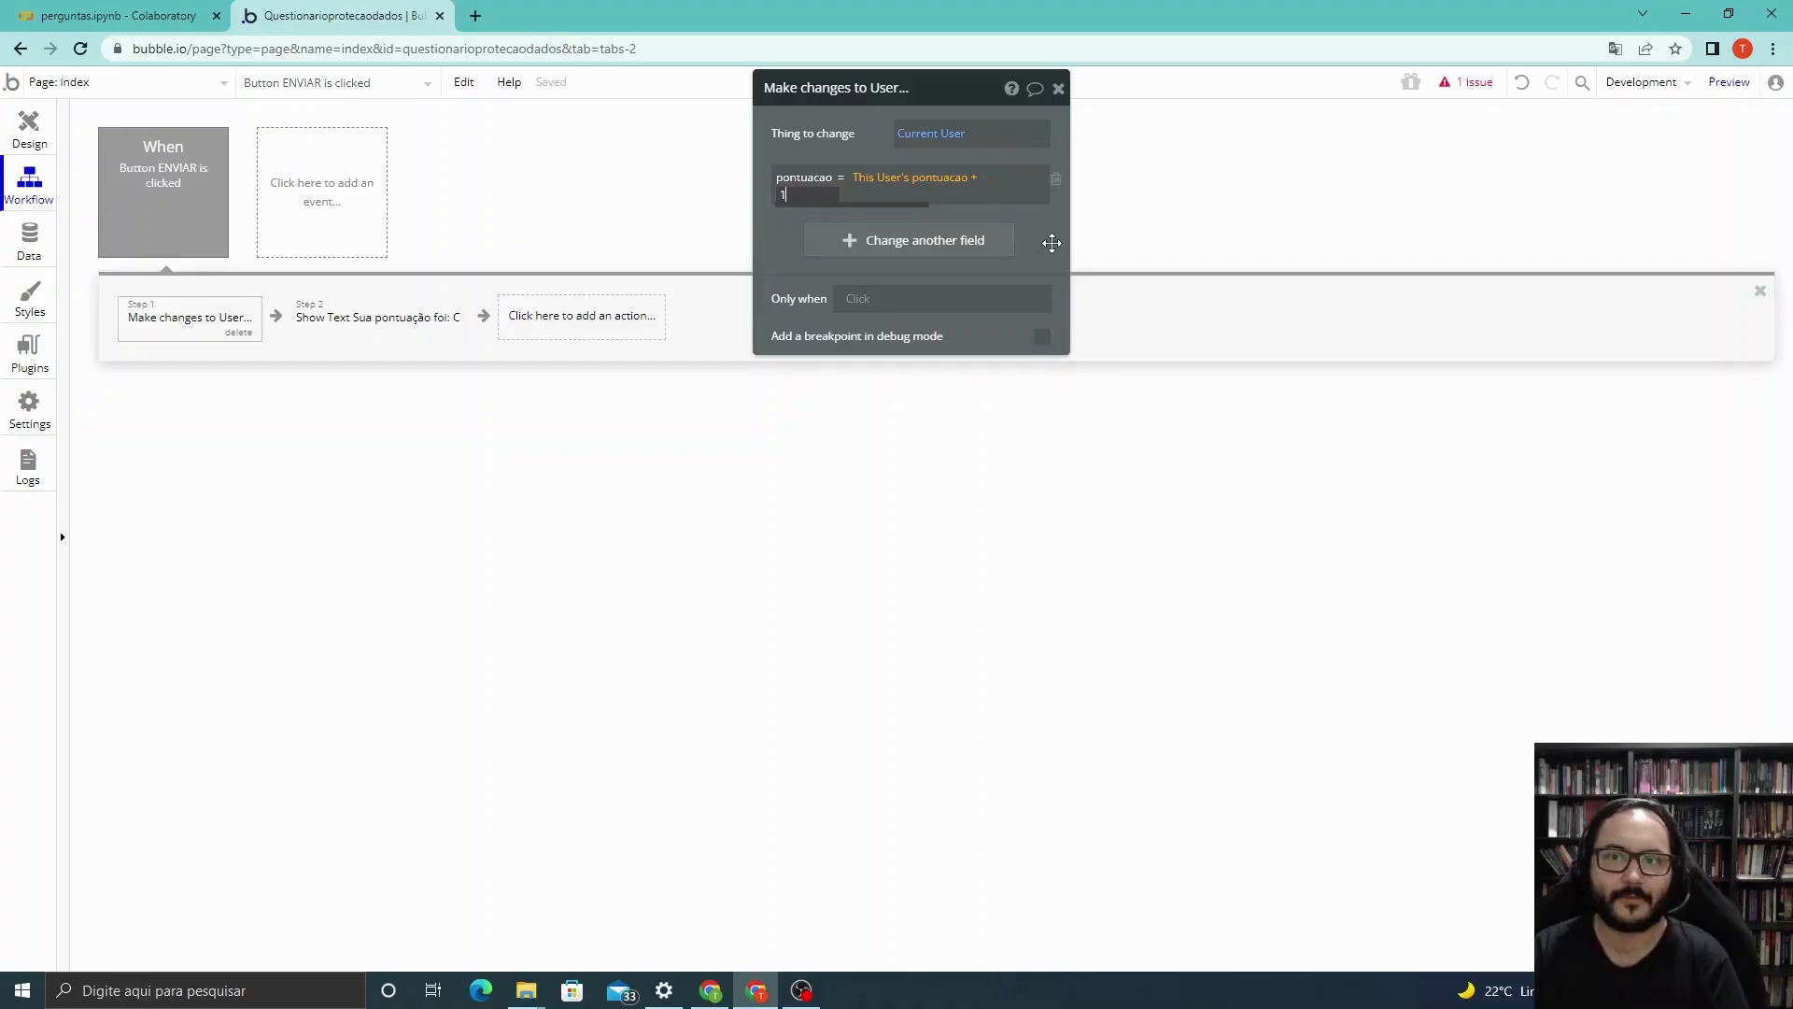
{"action": "left_click", "coordinate": [1161, 521]}
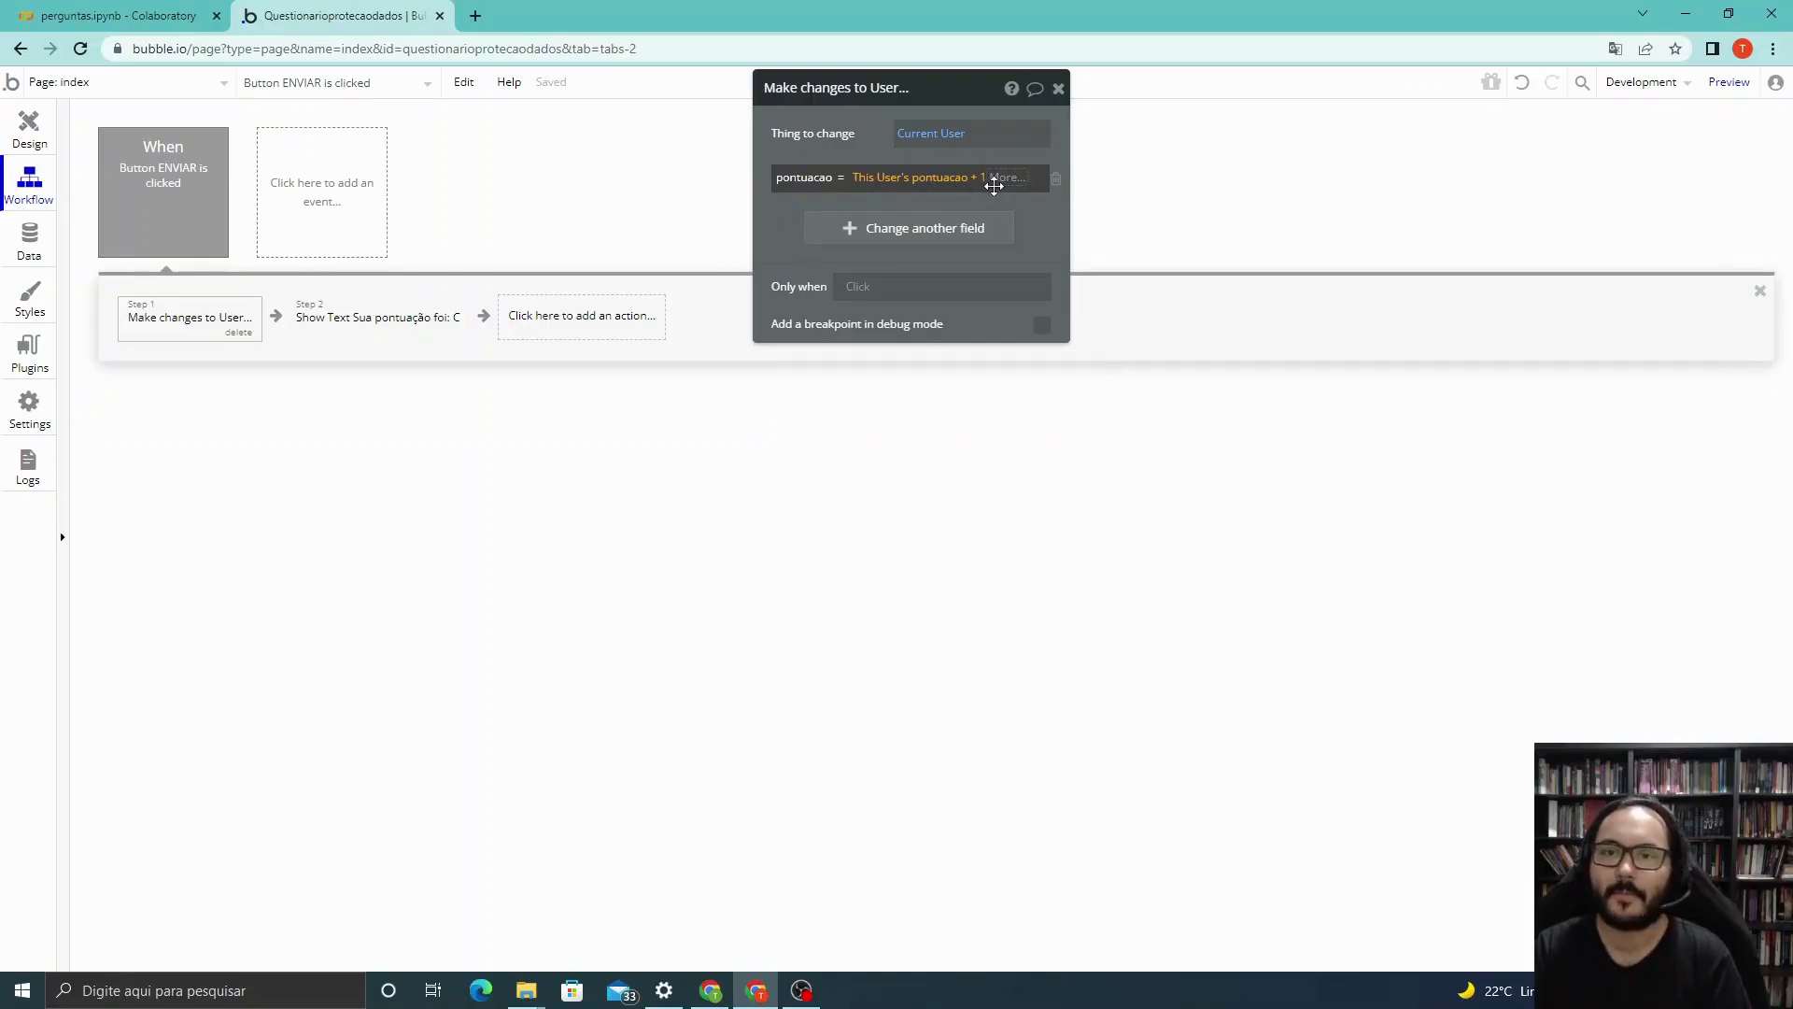
Make the user change run only when Dropdown A's value is Falso, with no trailing space, and close its properties.
{"action": "left_click", "coordinate": [860, 290]}
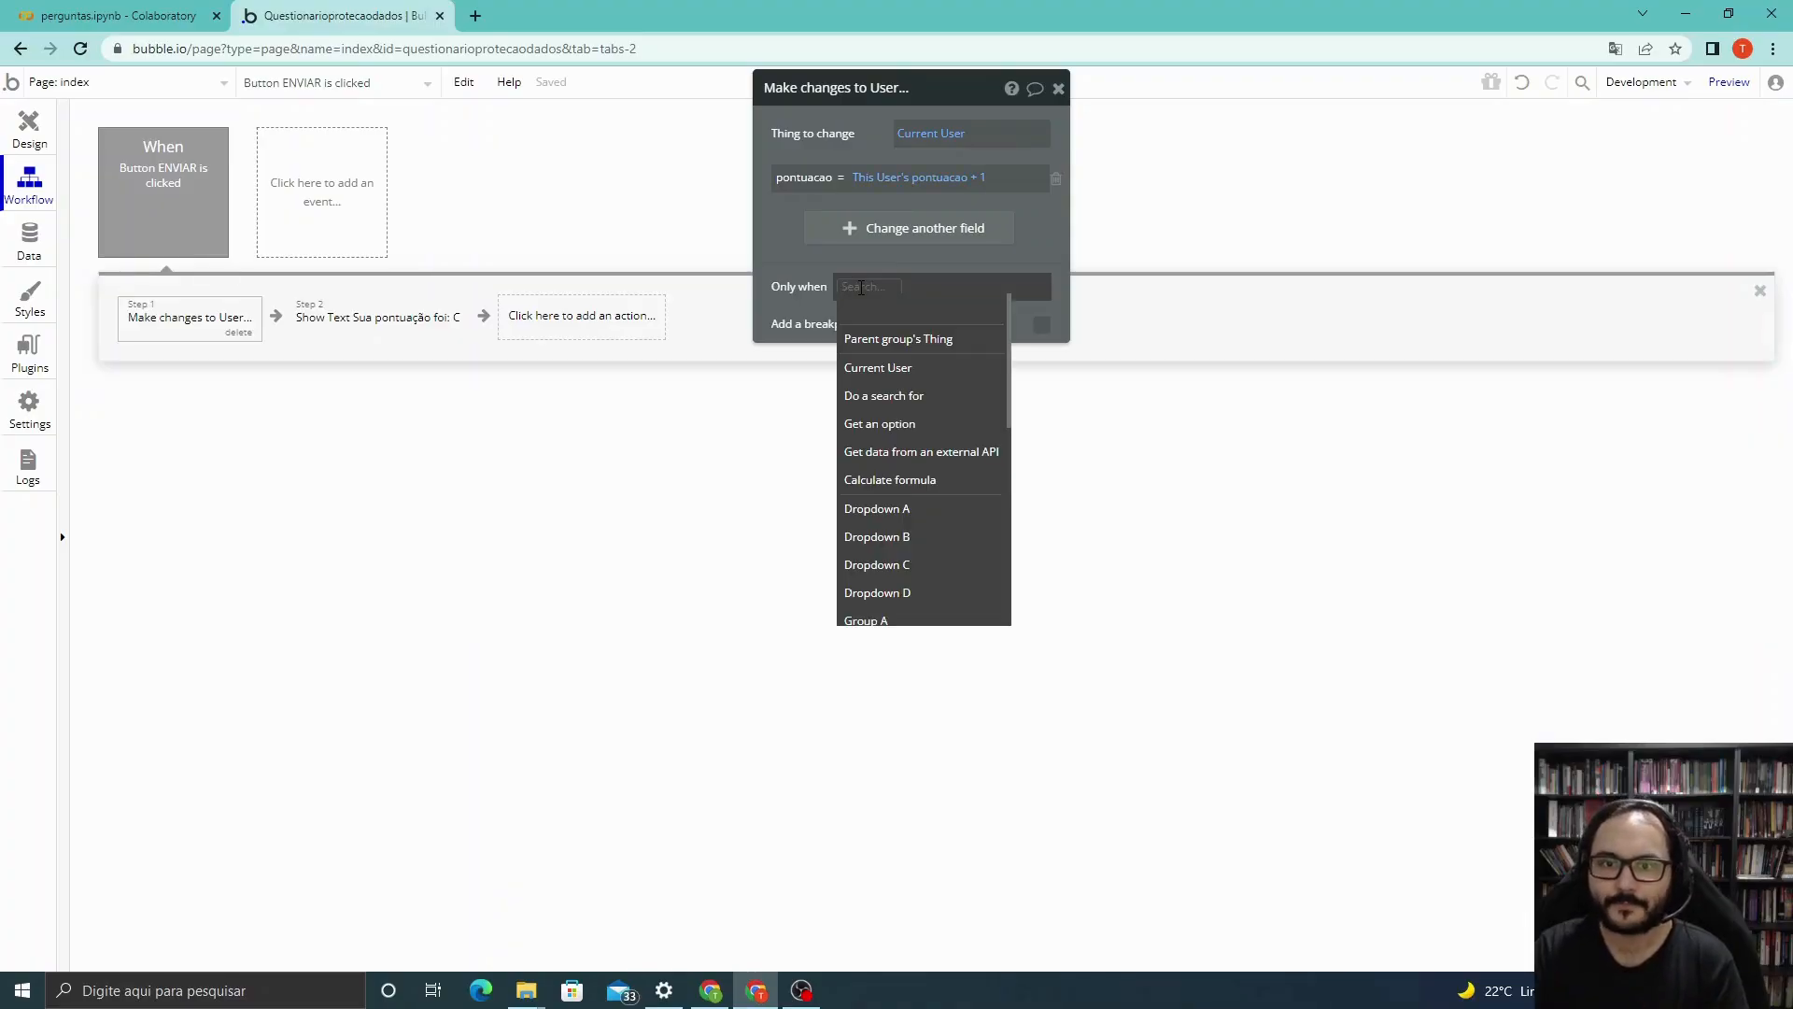
{"action": "mouse_move", "coordinate": [913, 520]}
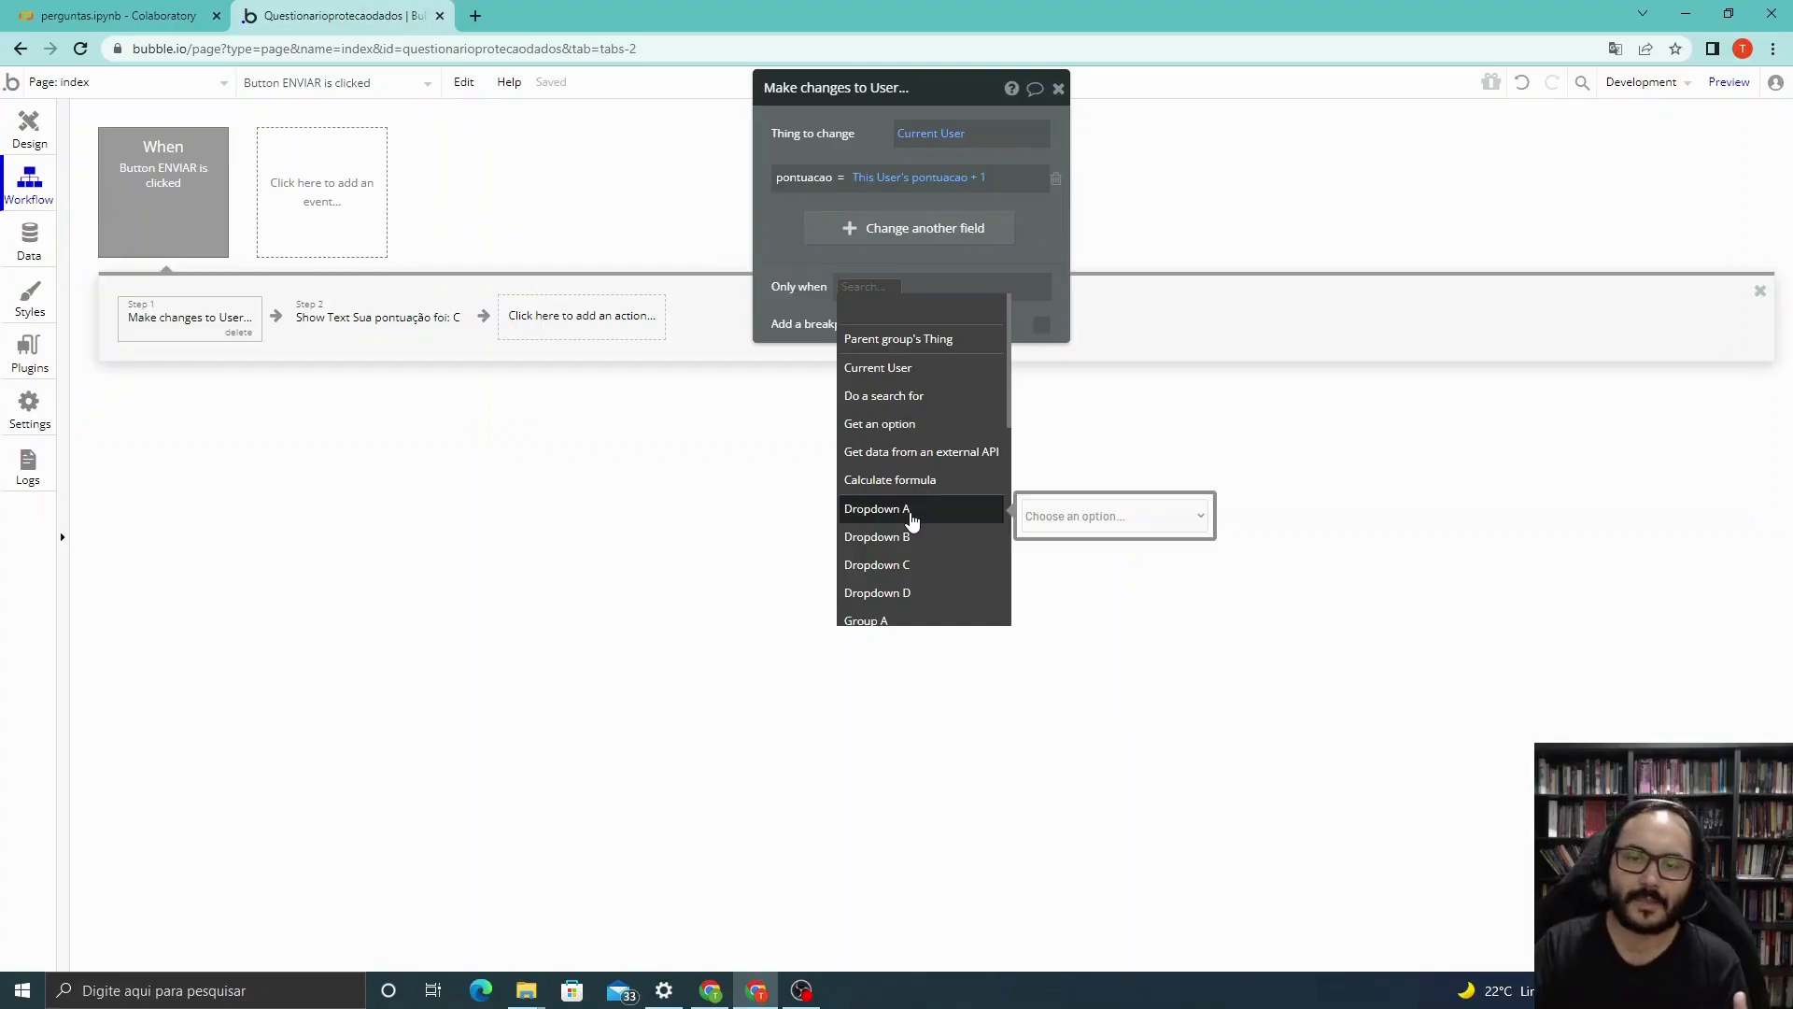
{"action": "left_click", "coordinate": [911, 509]}
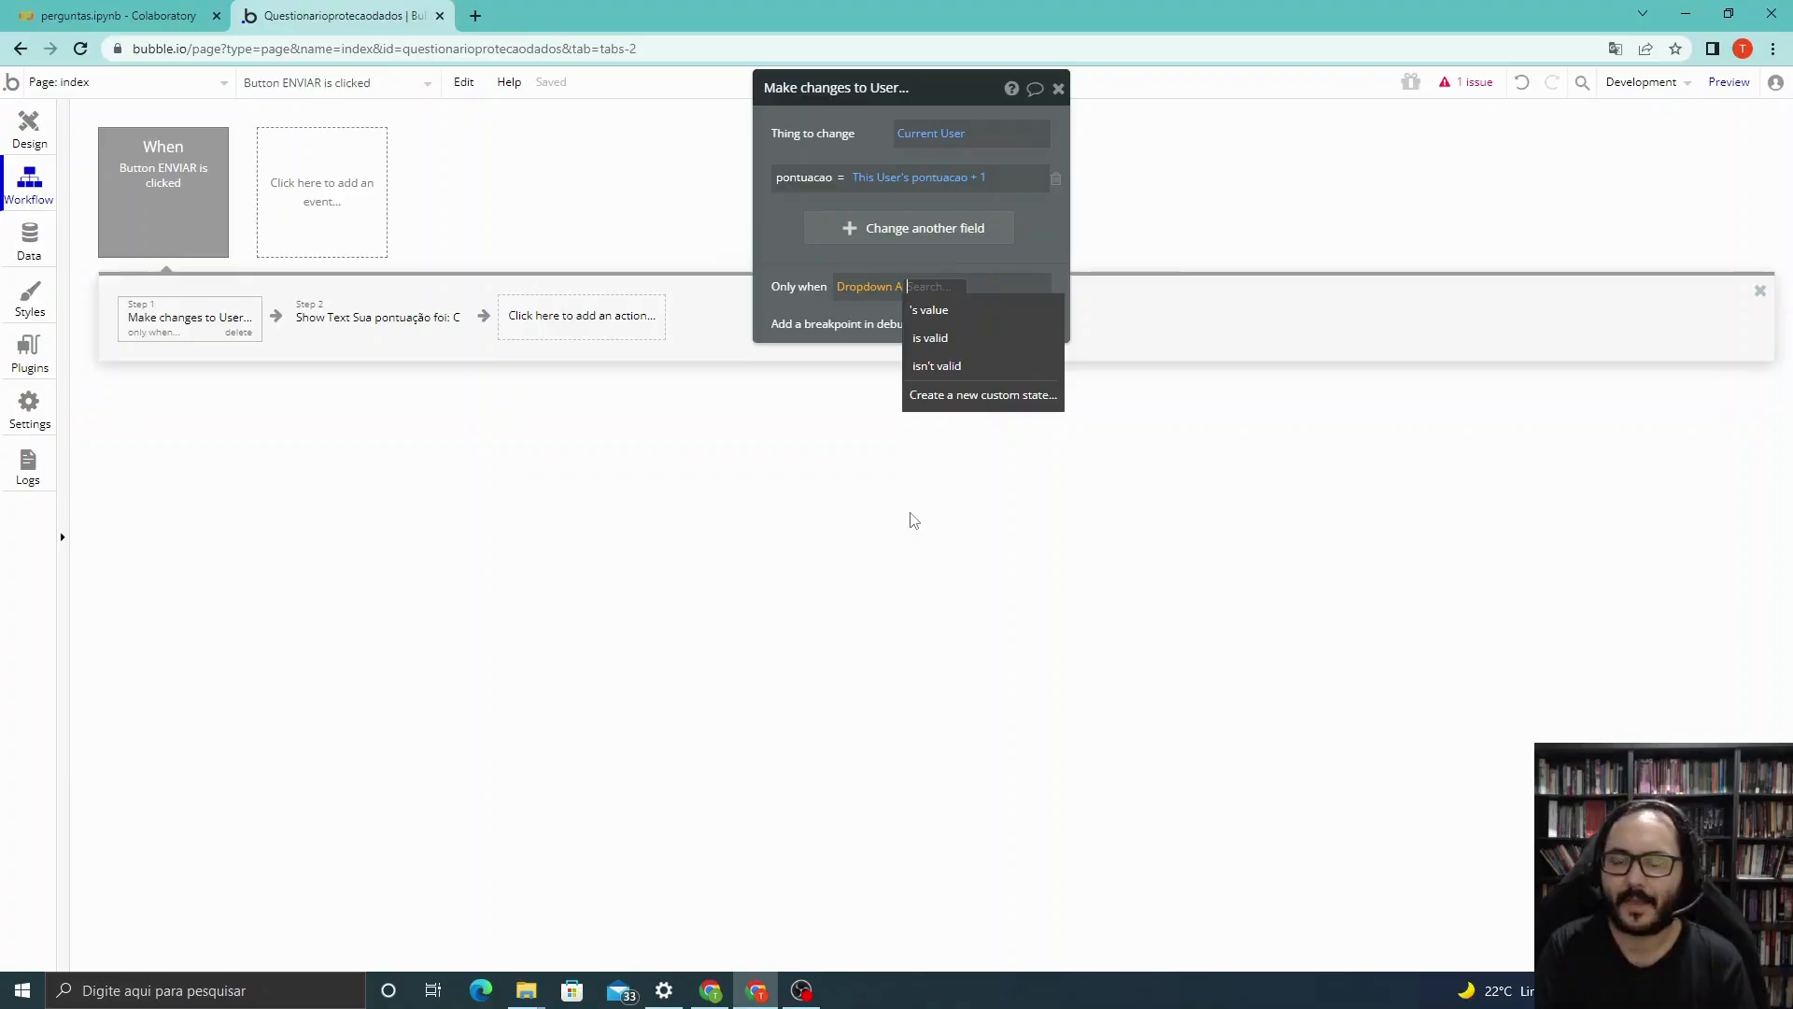
{"action": "left_click", "coordinate": [934, 314]}
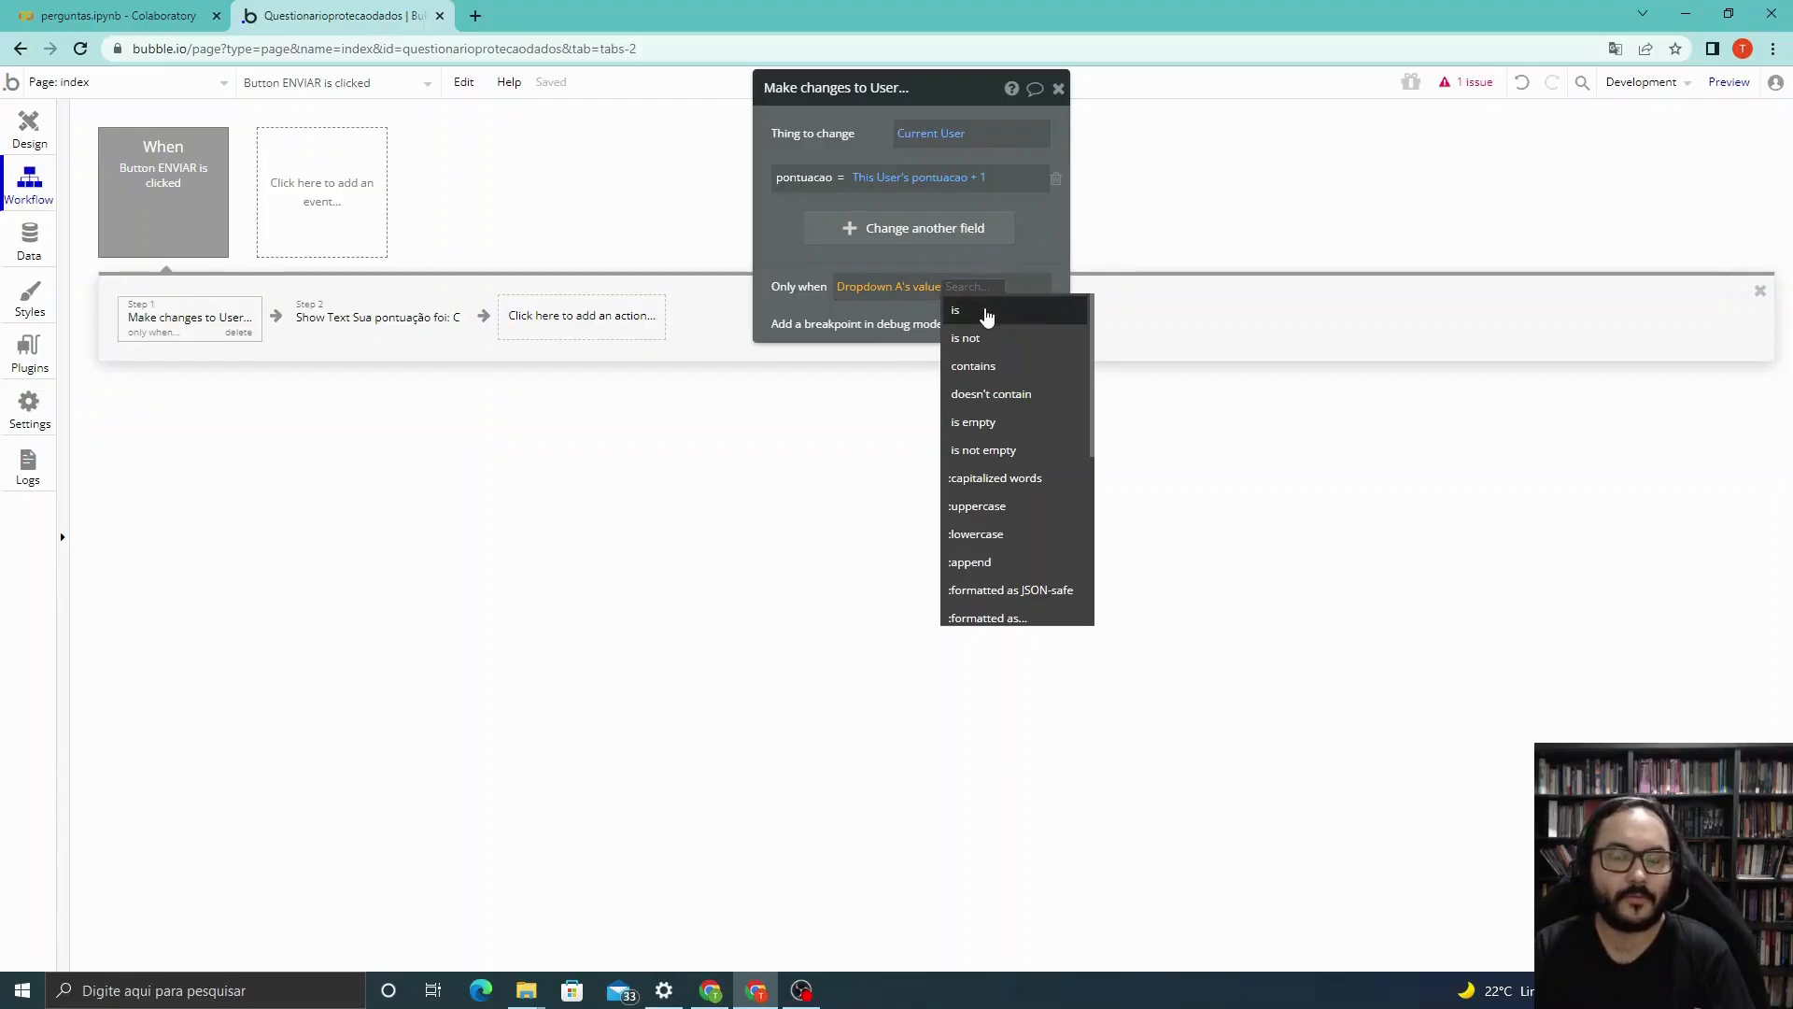
{"action": "left_click", "coordinate": [987, 312]}
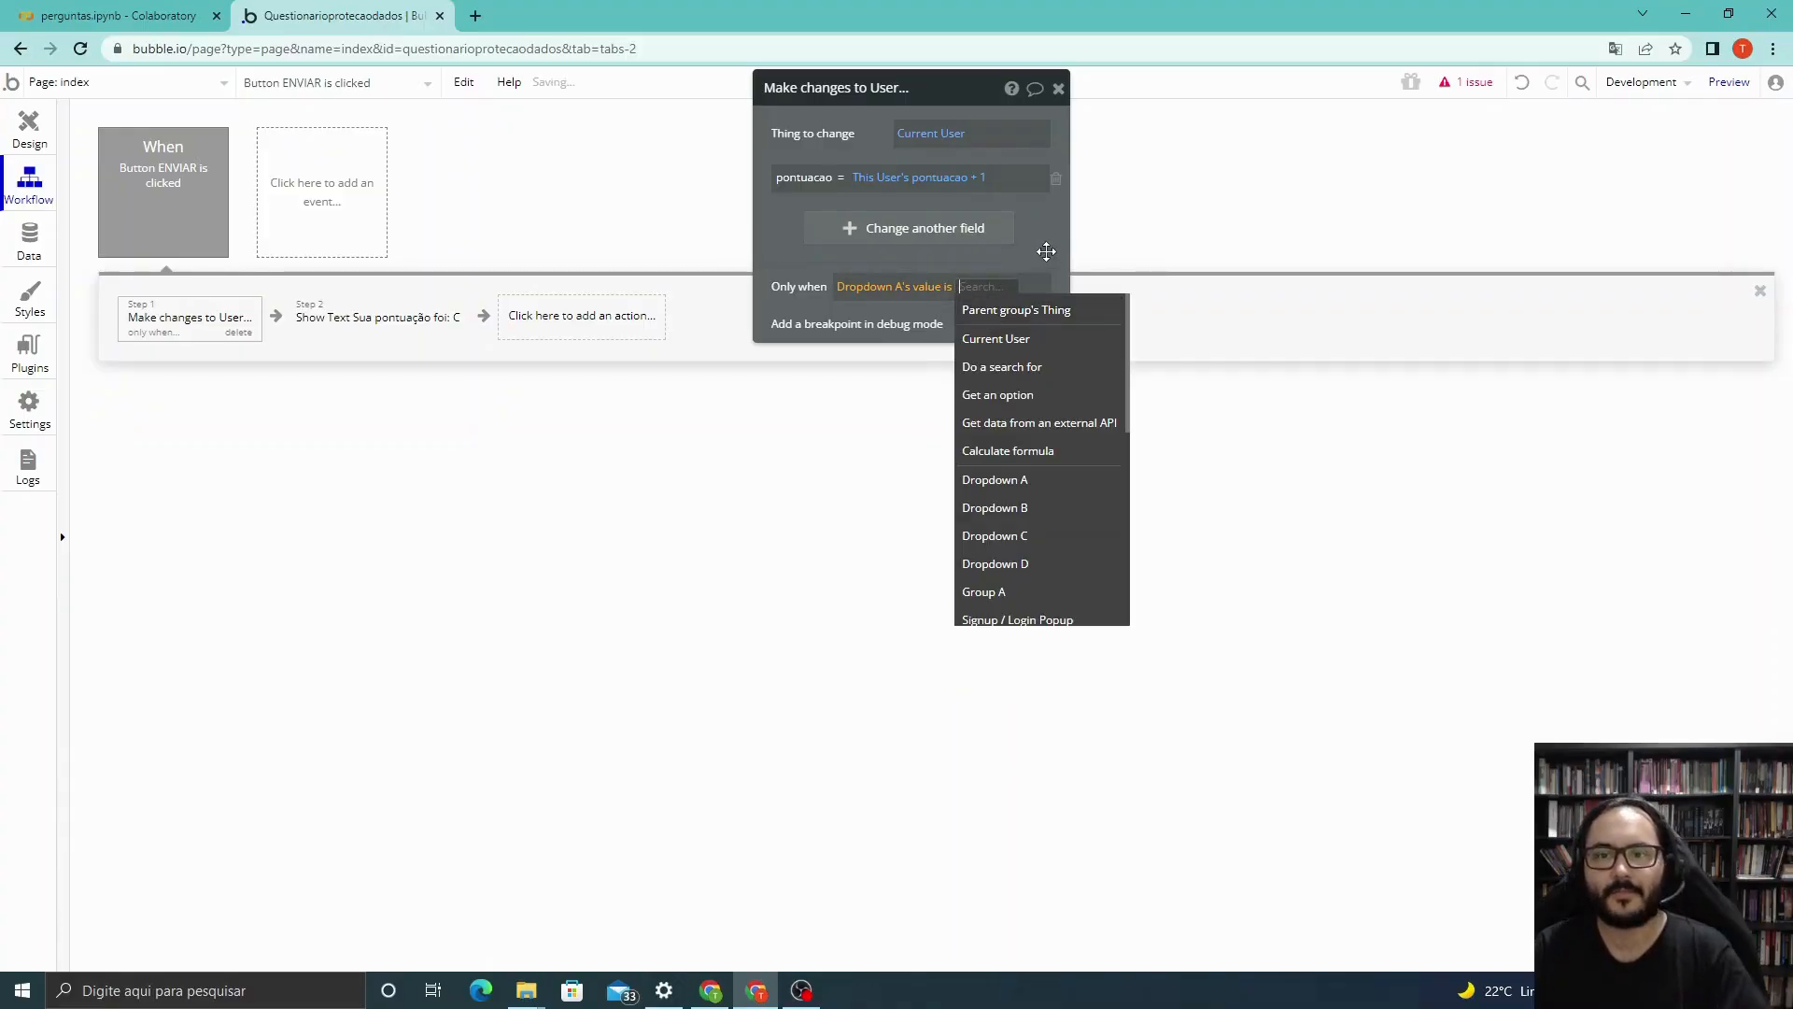
{"action": "type", "text": "Falso"}
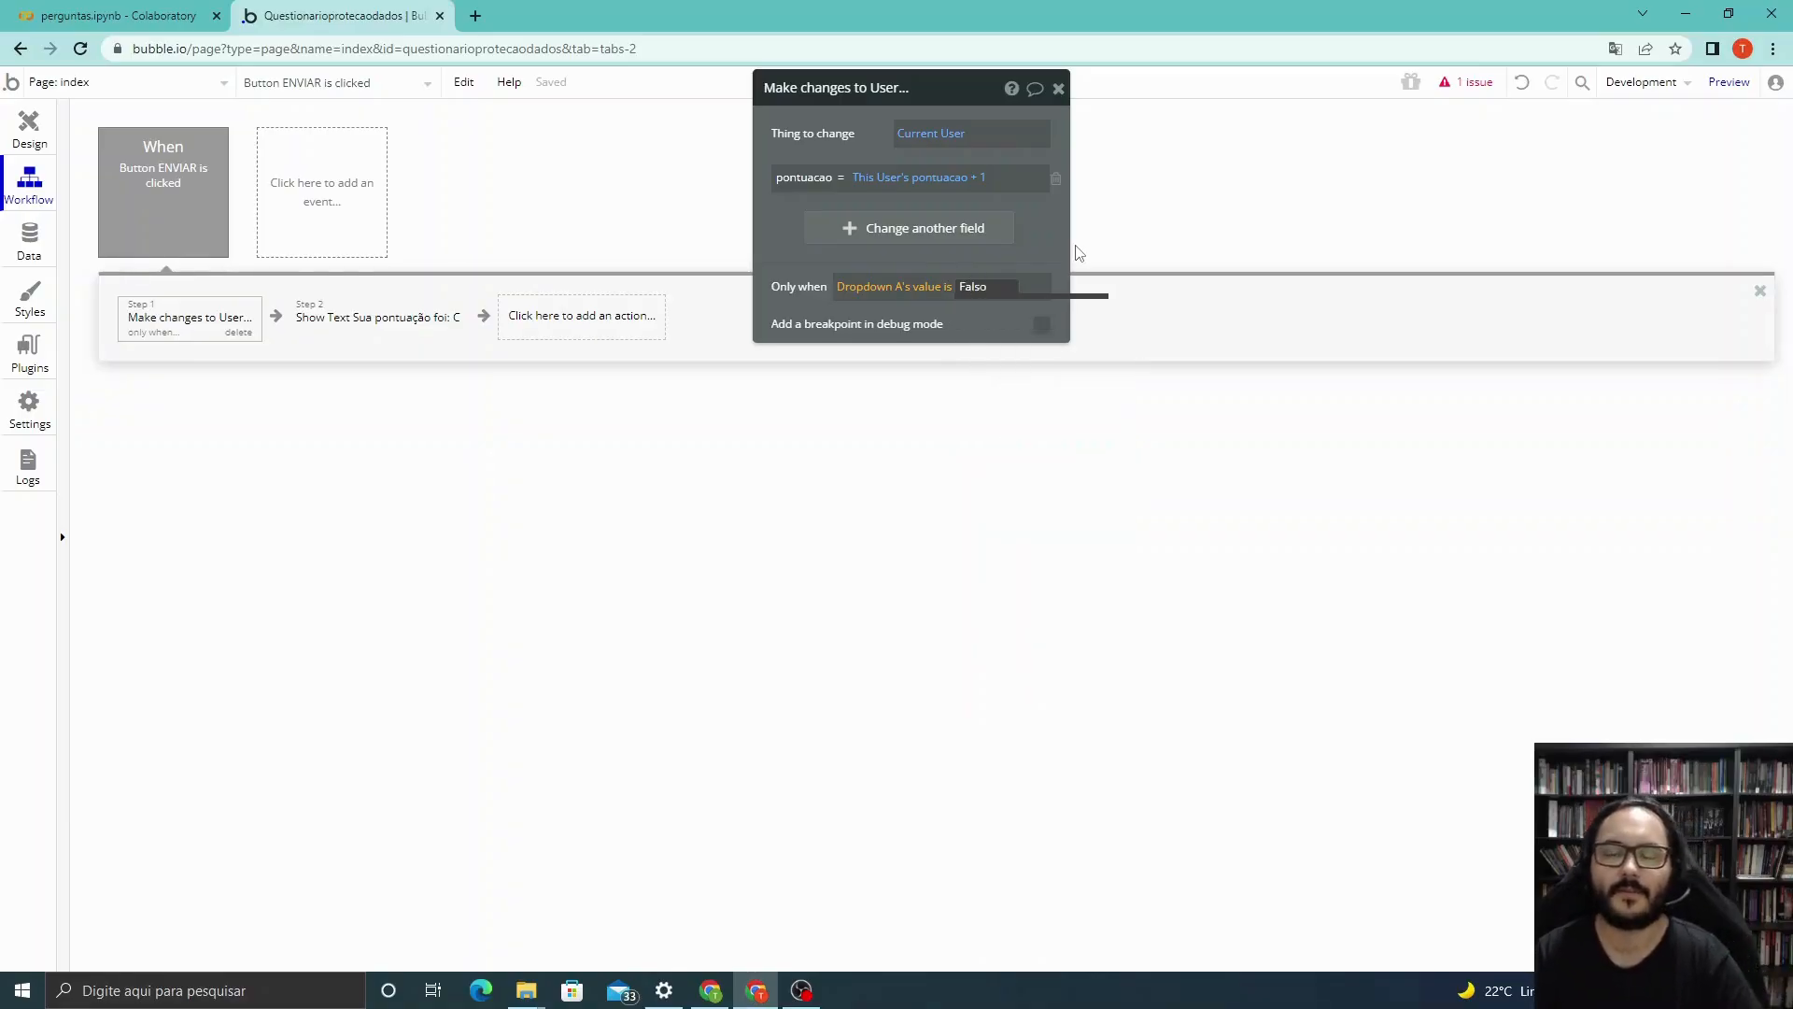
{"action": "left_click", "coordinate": [1135, 447]}
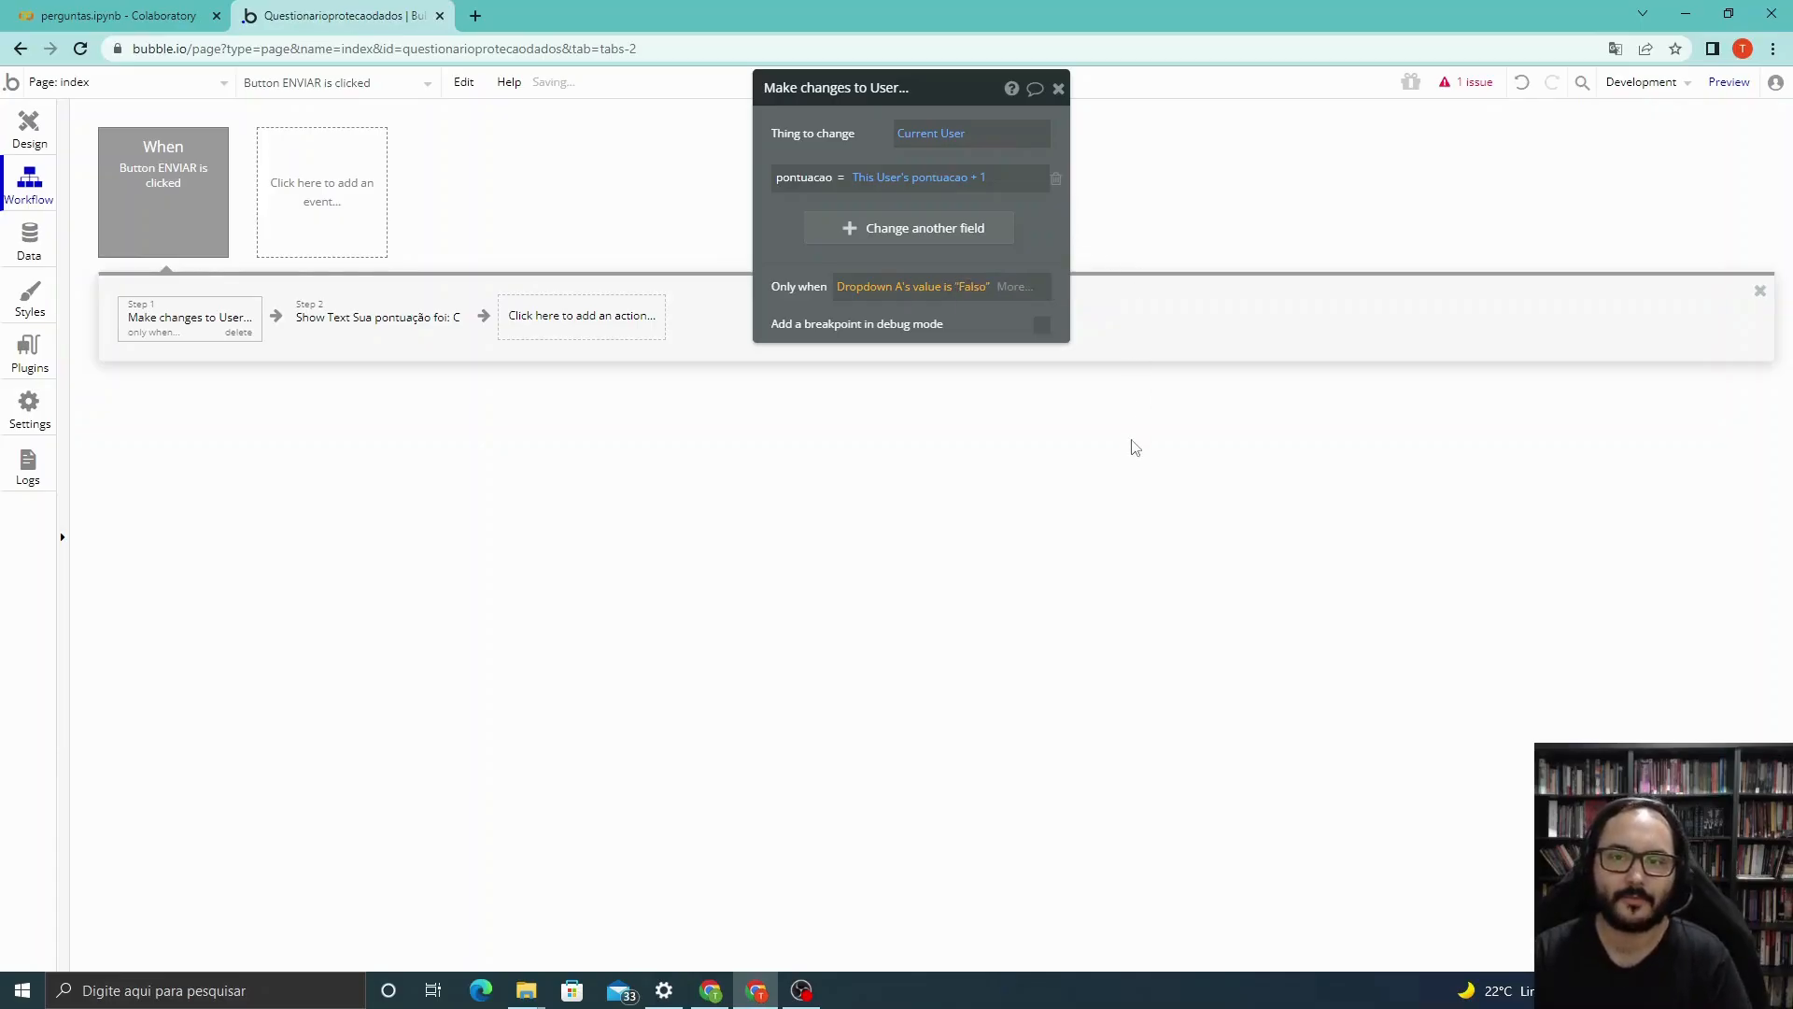
{"action": "left_click", "coordinate": [1006, 286]}
{"action": "key", "text": "BackSpace"}
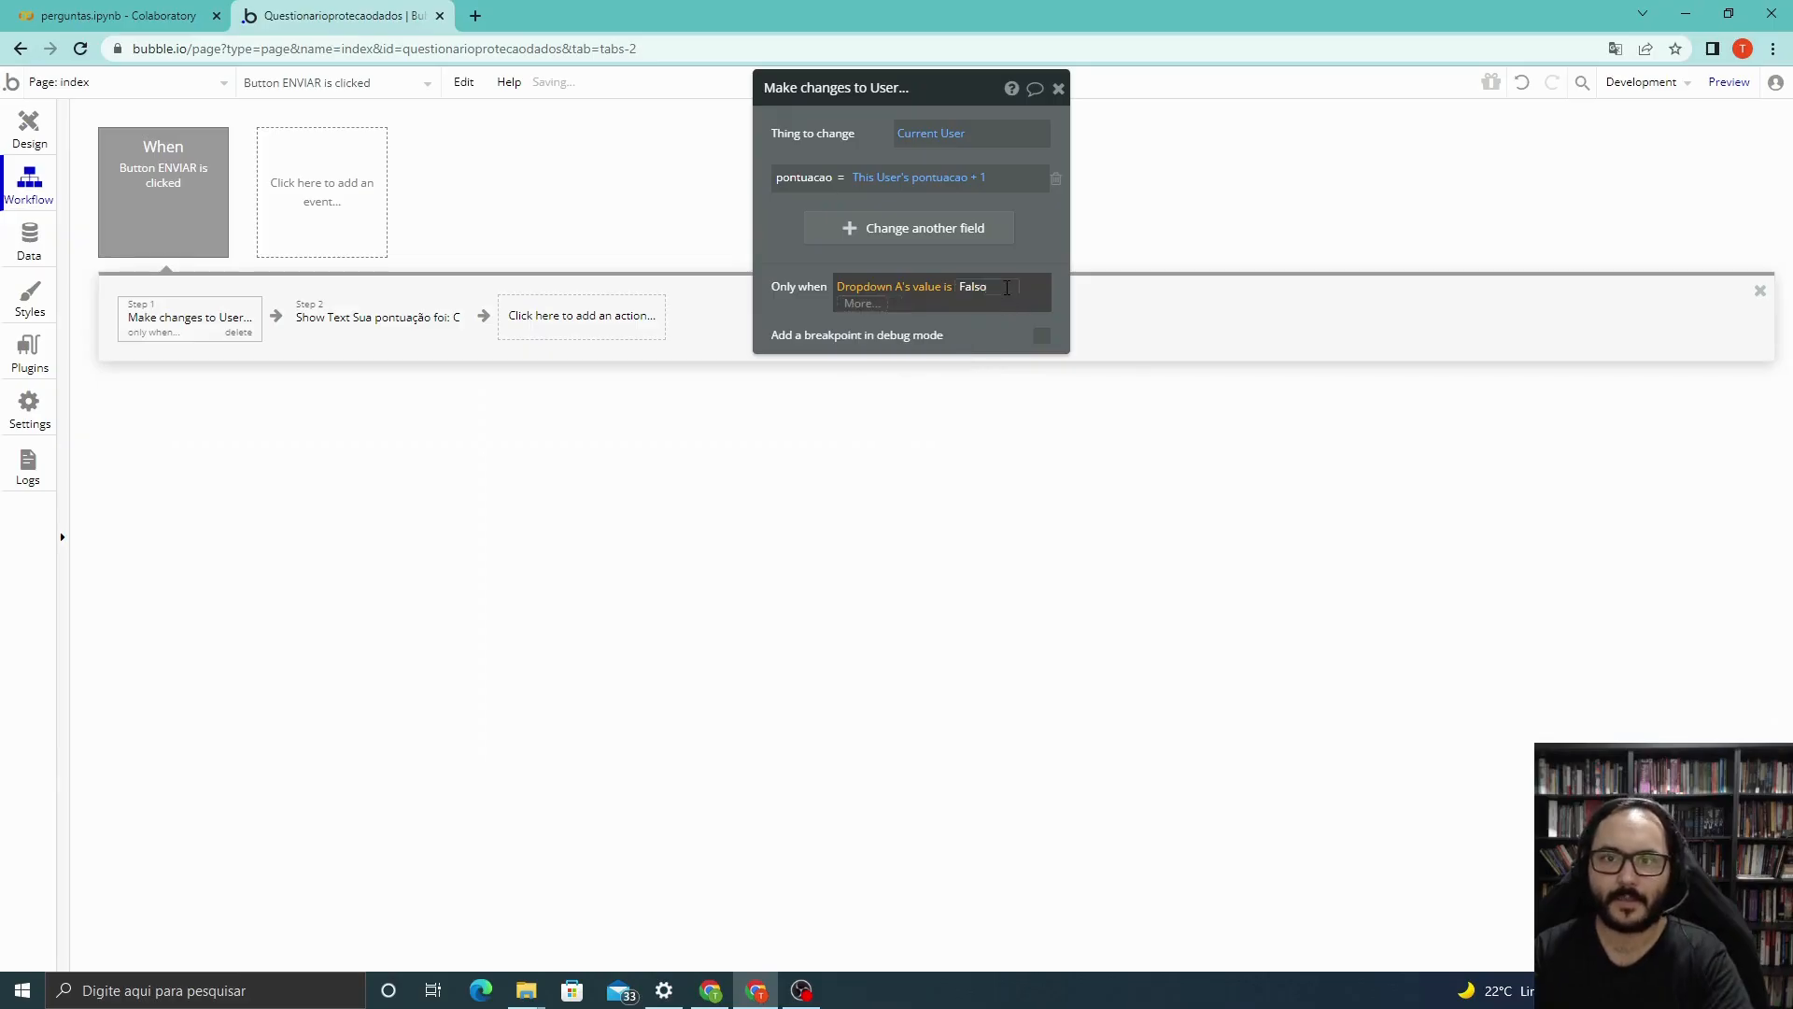
{"action": "left_click", "coordinate": [1005, 403]}
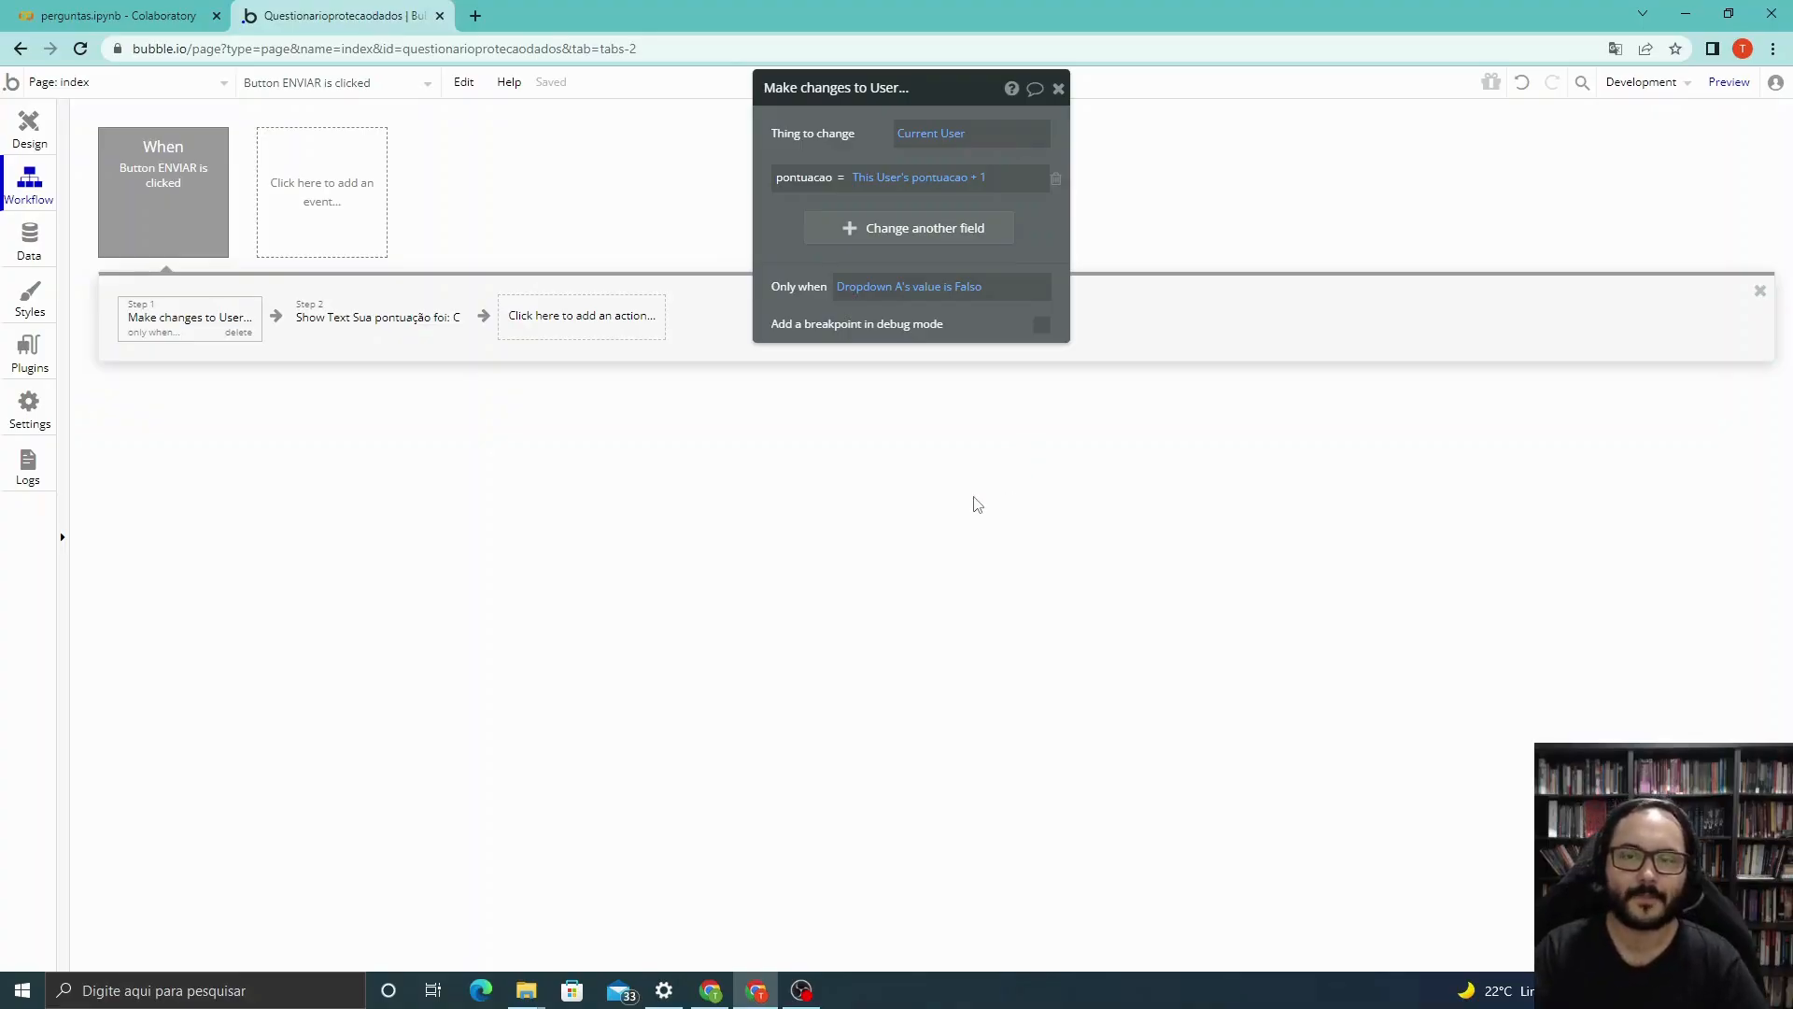
{"action": "left_click", "coordinate": [1058, 88]}
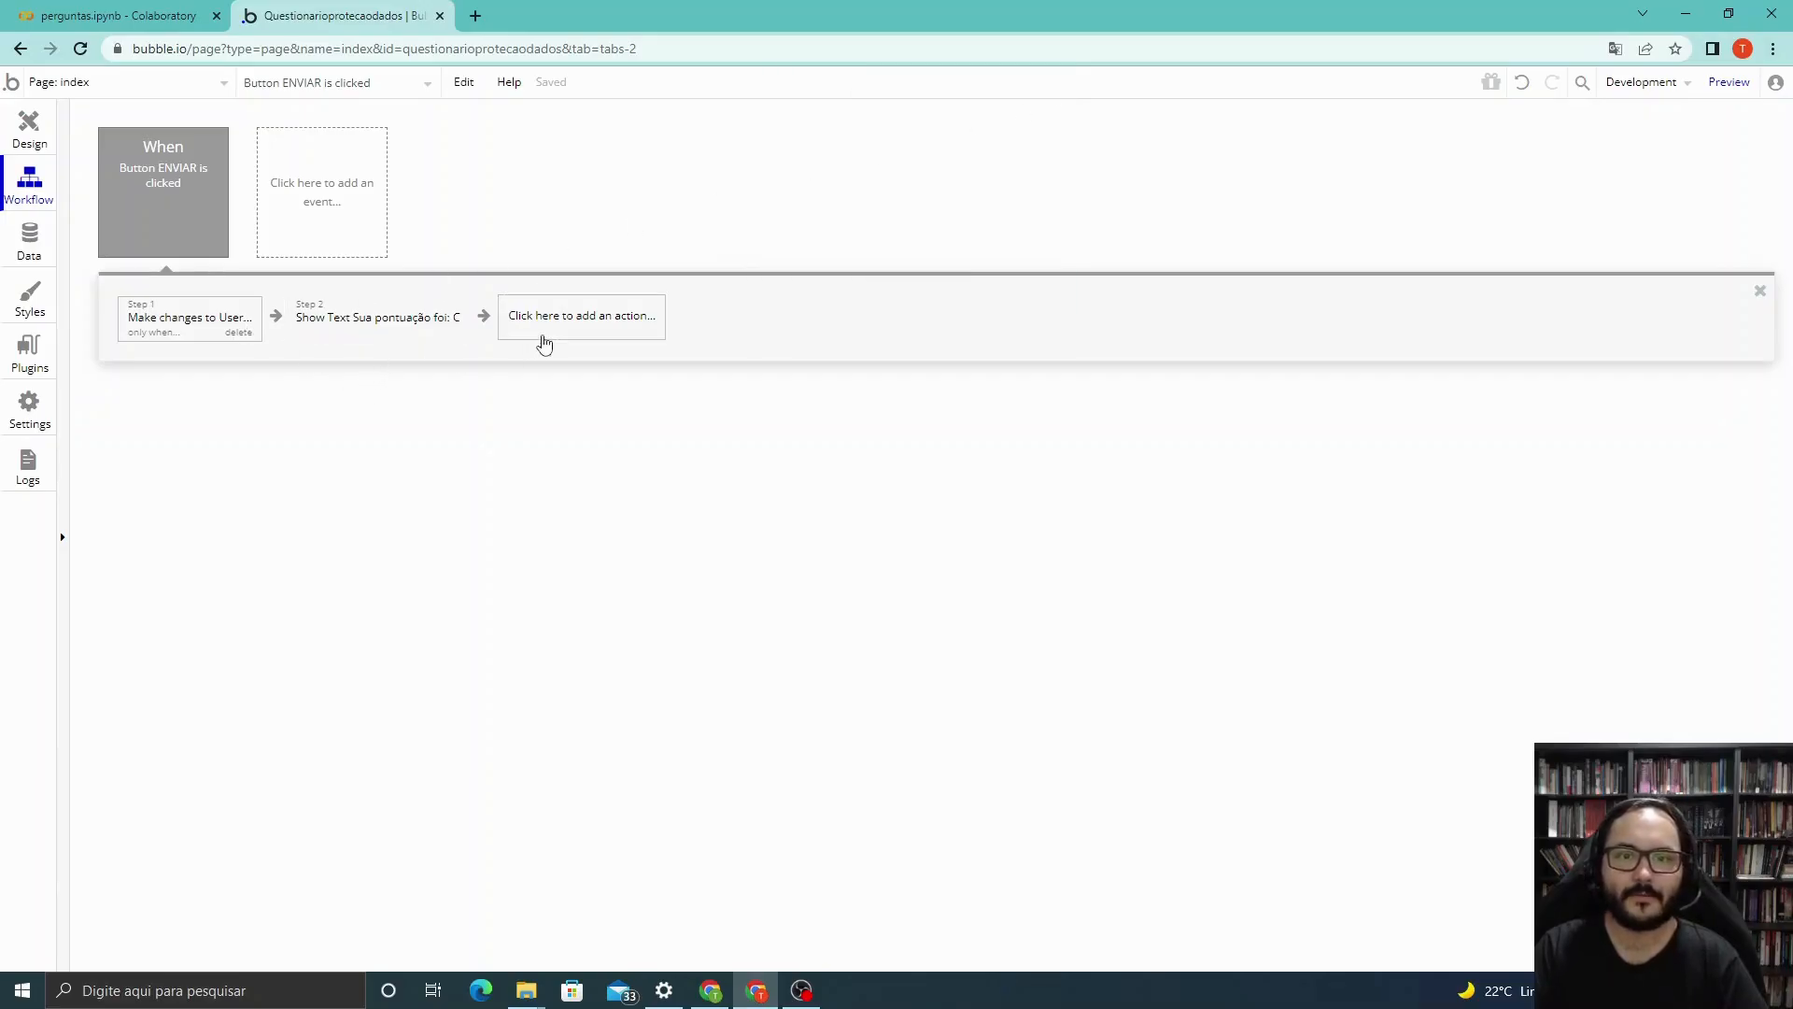
Preview the page, answer question 1 with Verdadeiro, submit the questionnaire and check the displayed score.
{"action": "mouse_move", "coordinate": [1729, 85]}
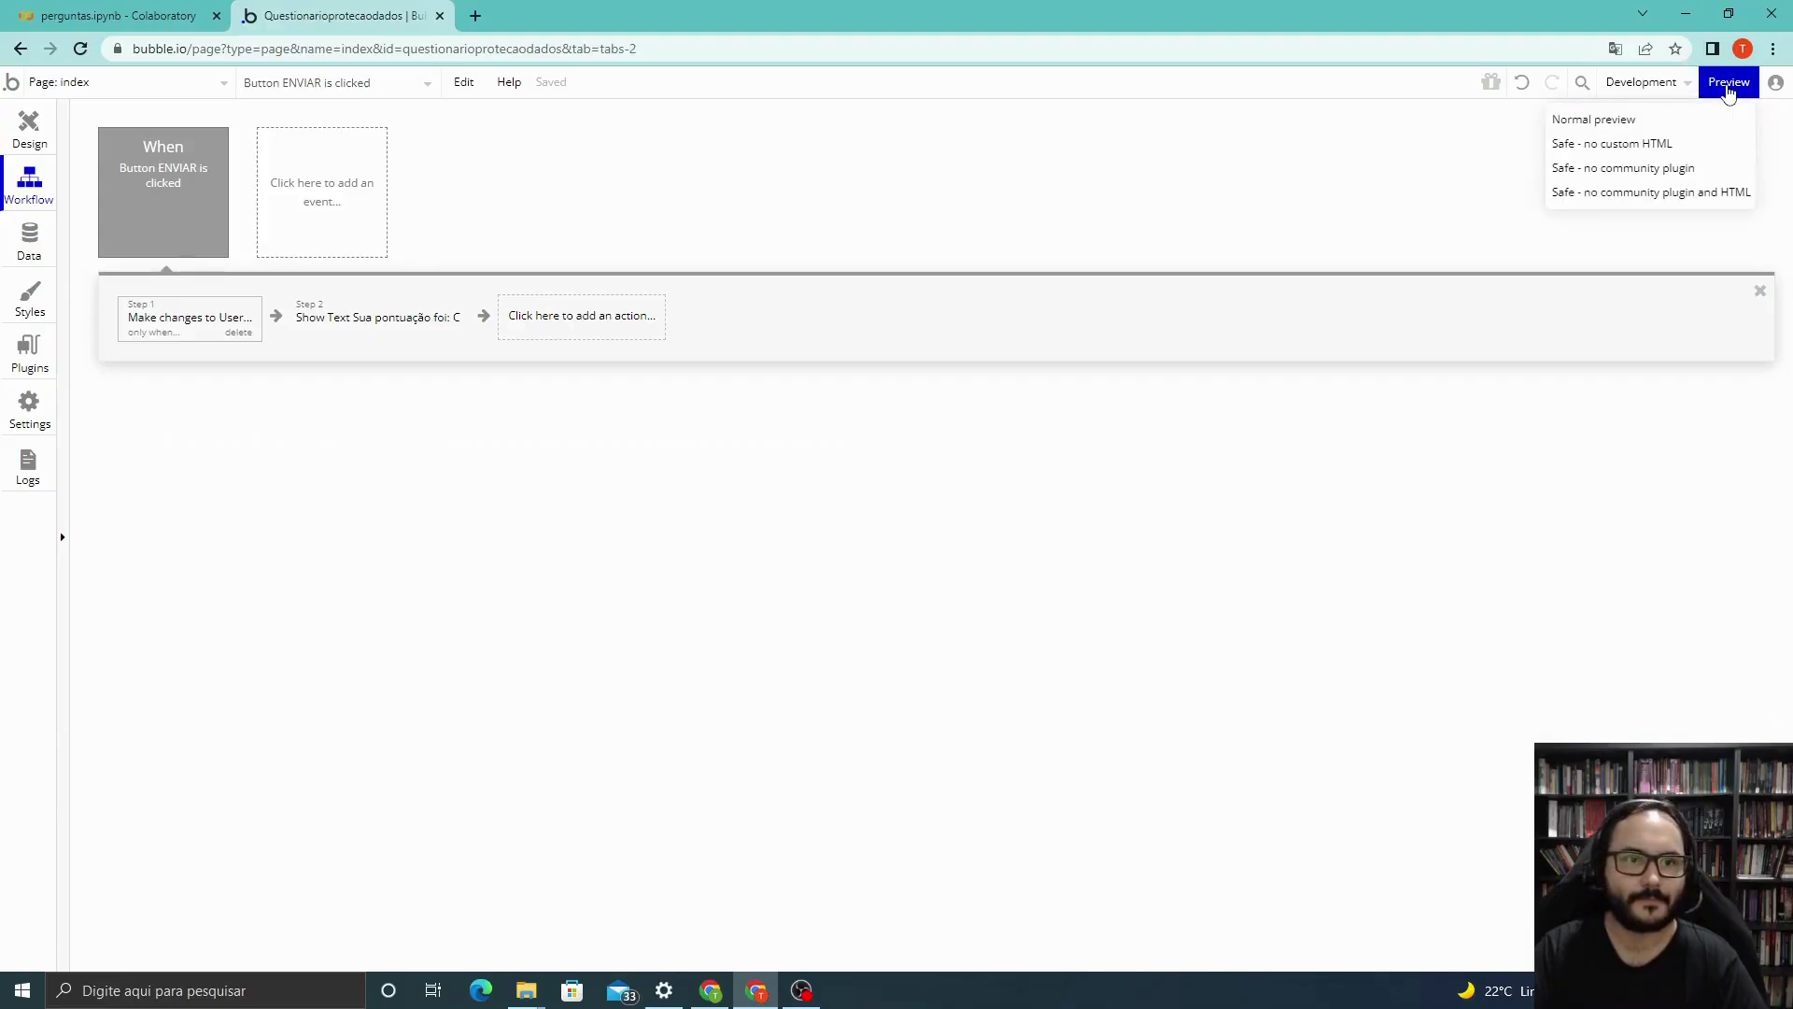
{"action": "left_click", "coordinate": [1729, 84]}
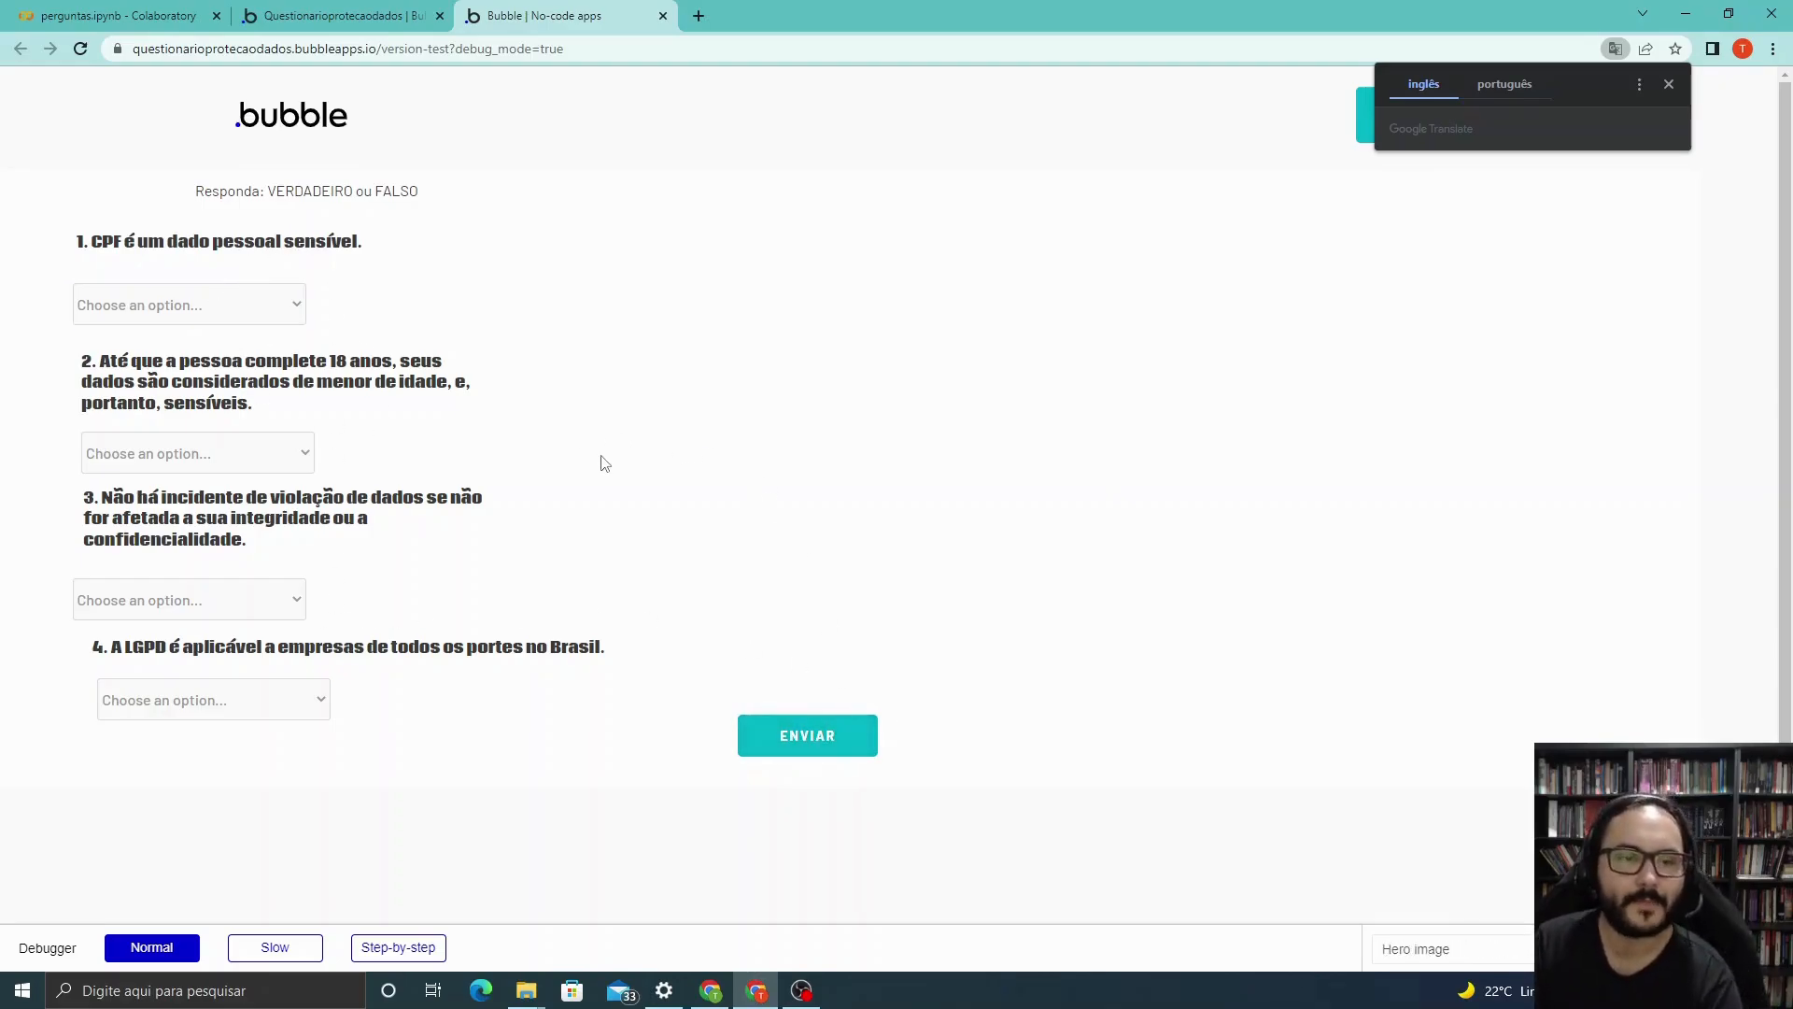
{"action": "left_click", "coordinate": [252, 313]}
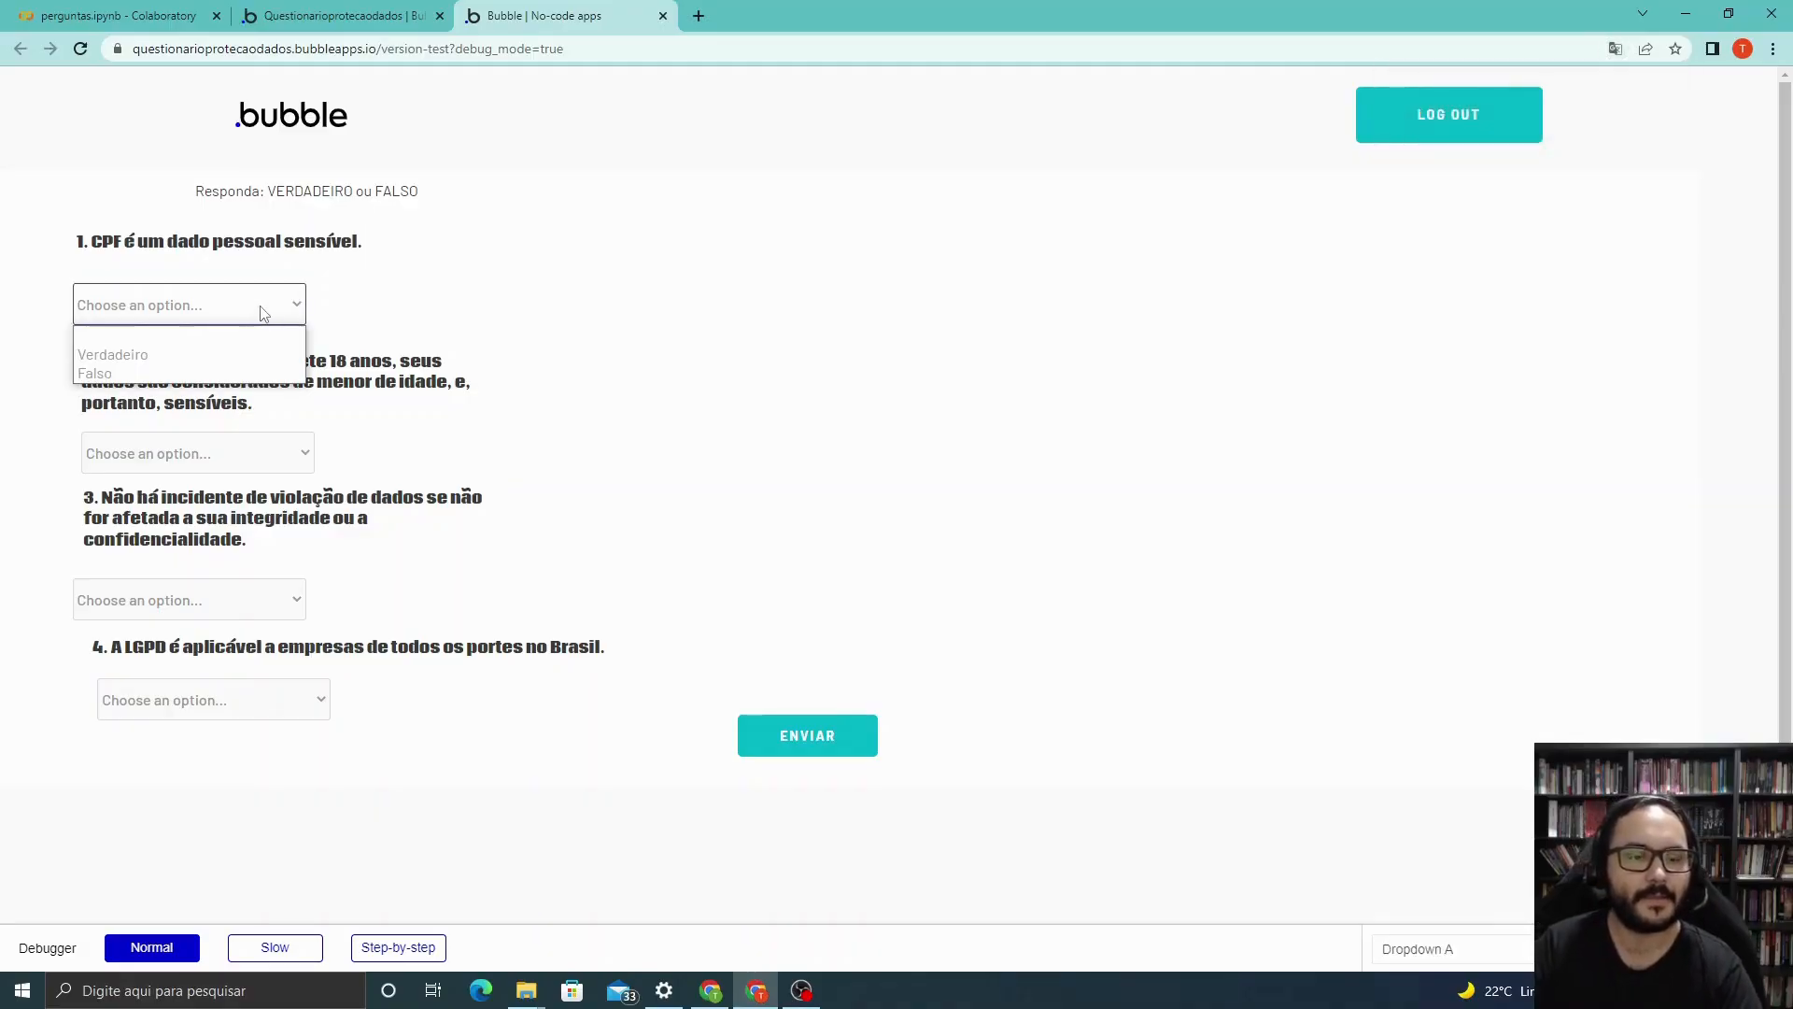
{"action": "left_click", "coordinate": [124, 375]}
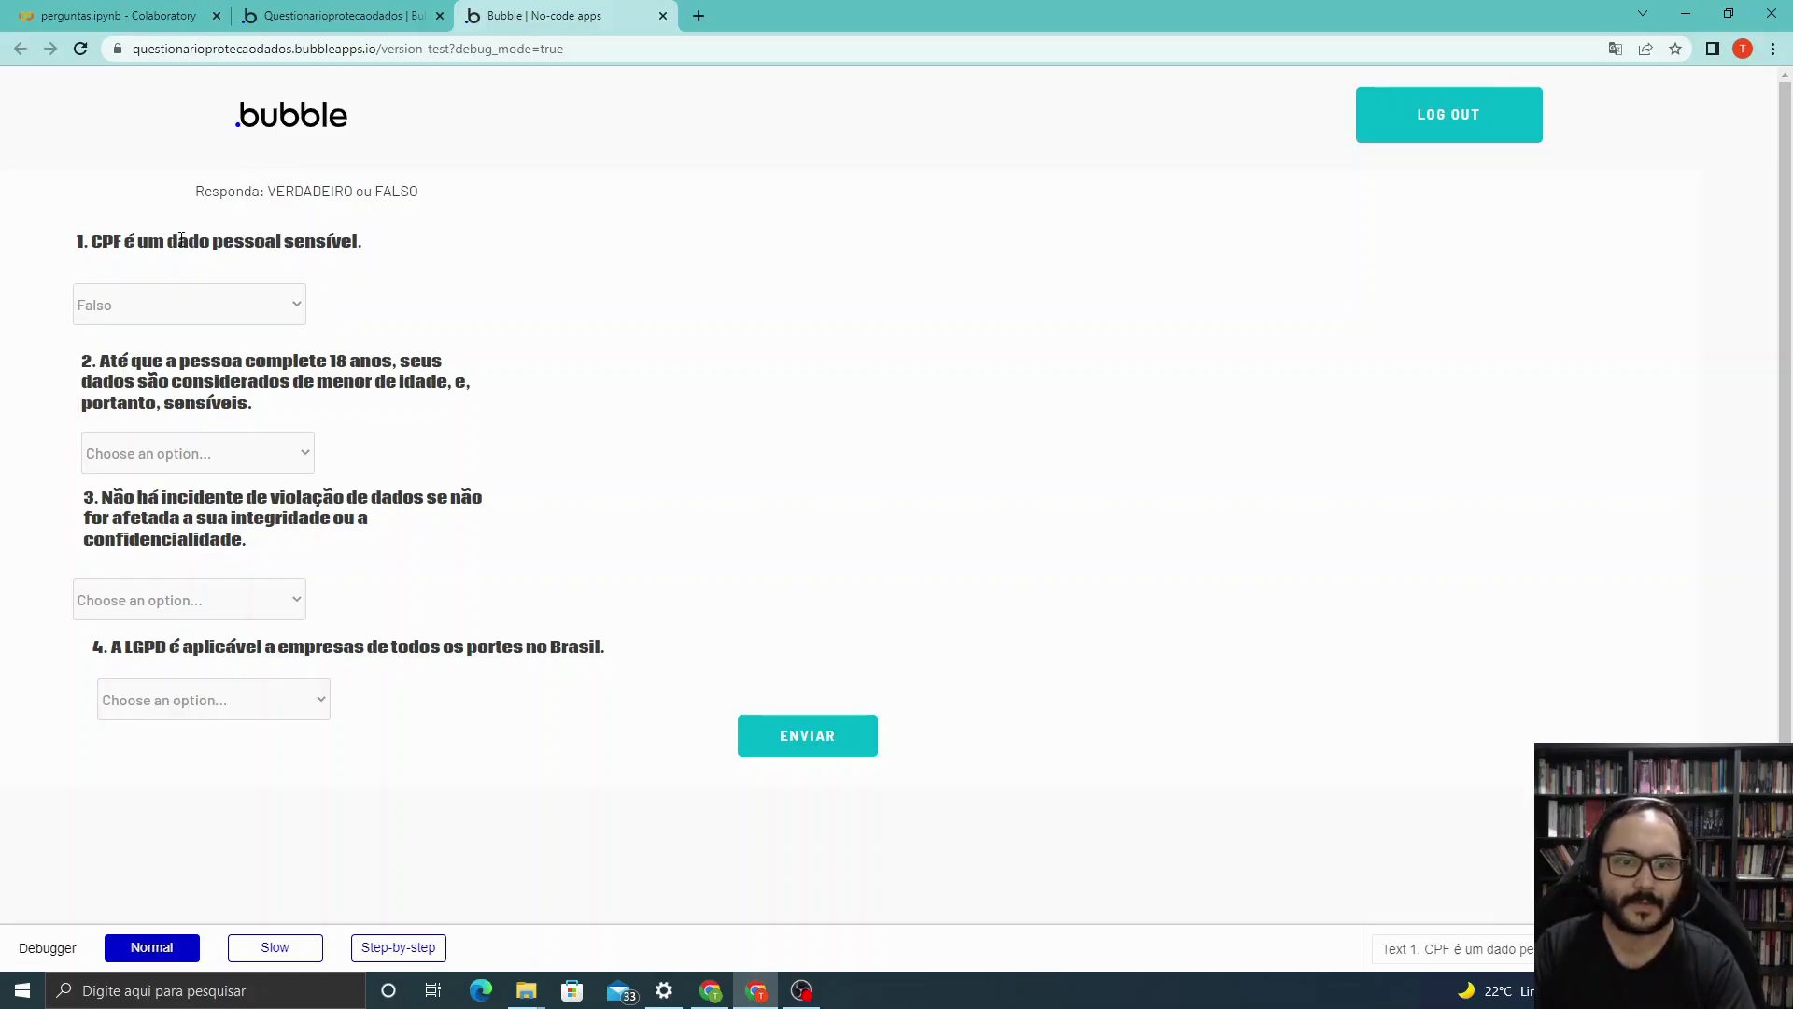
{"action": "left_click", "coordinate": [208, 316]}
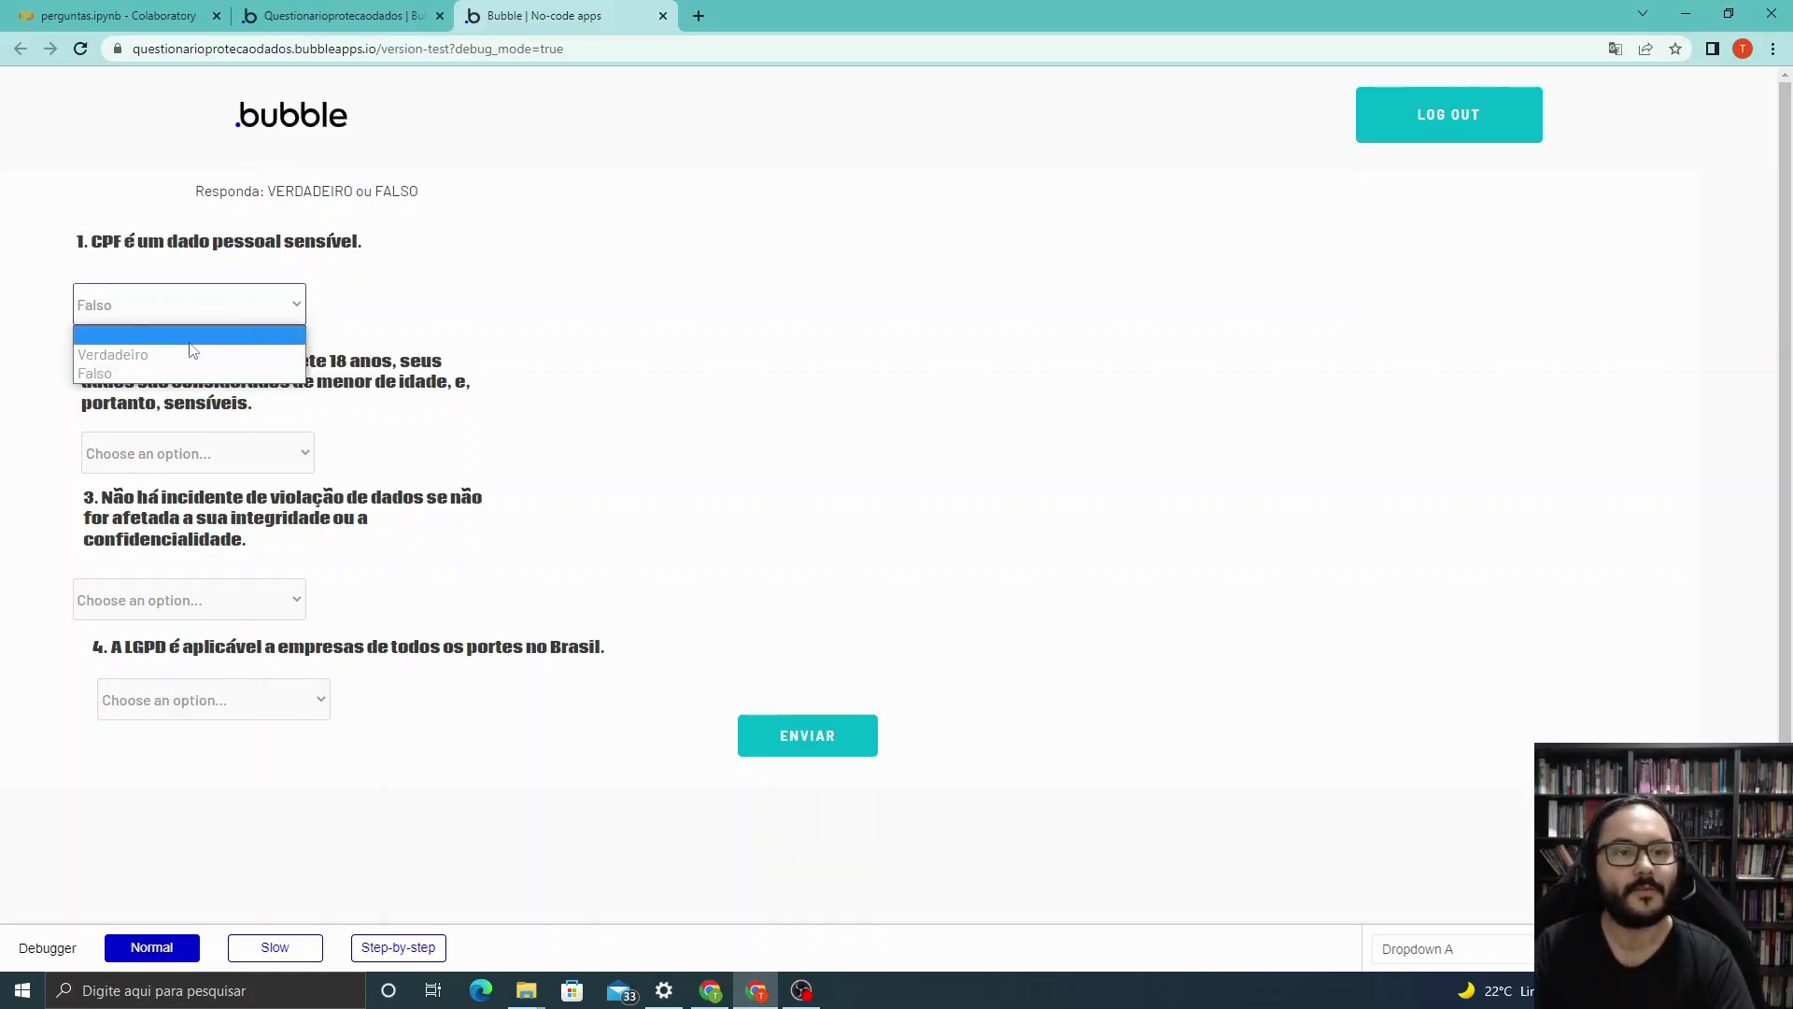
{"action": "left_click", "coordinate": [187, 354]}
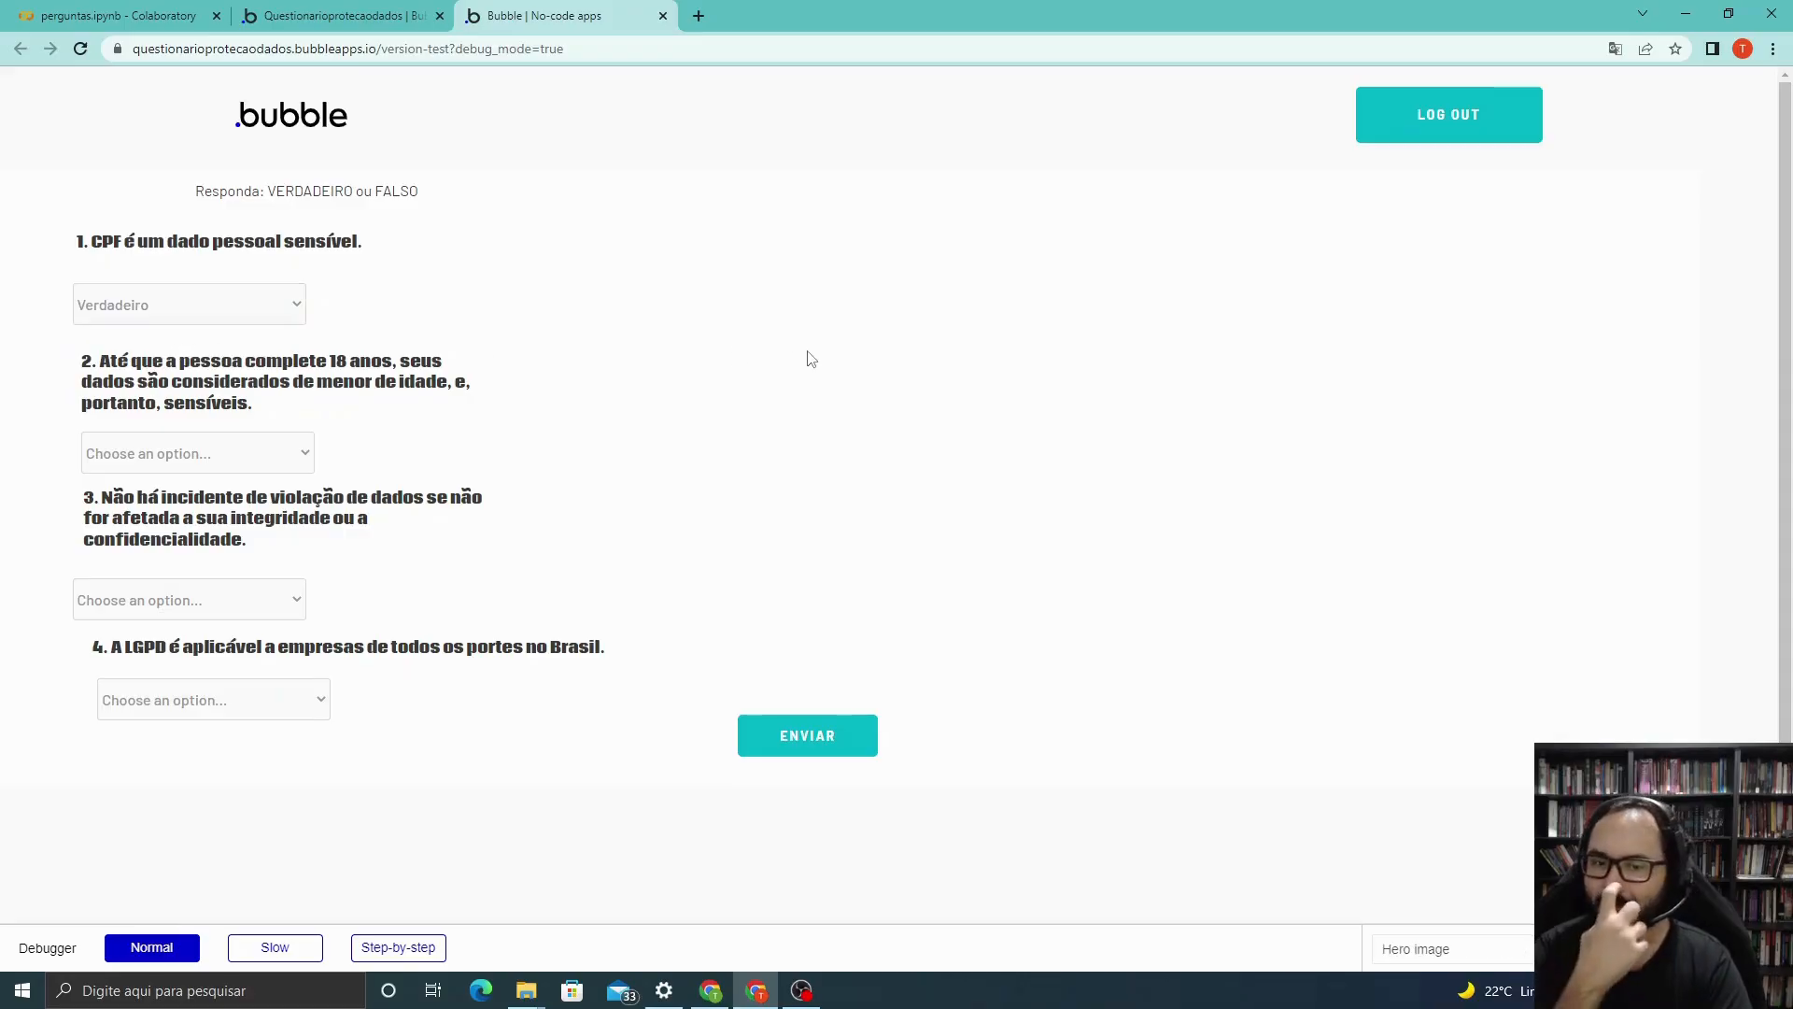
{"action": "left_click", "coordinate": [824, 744]}
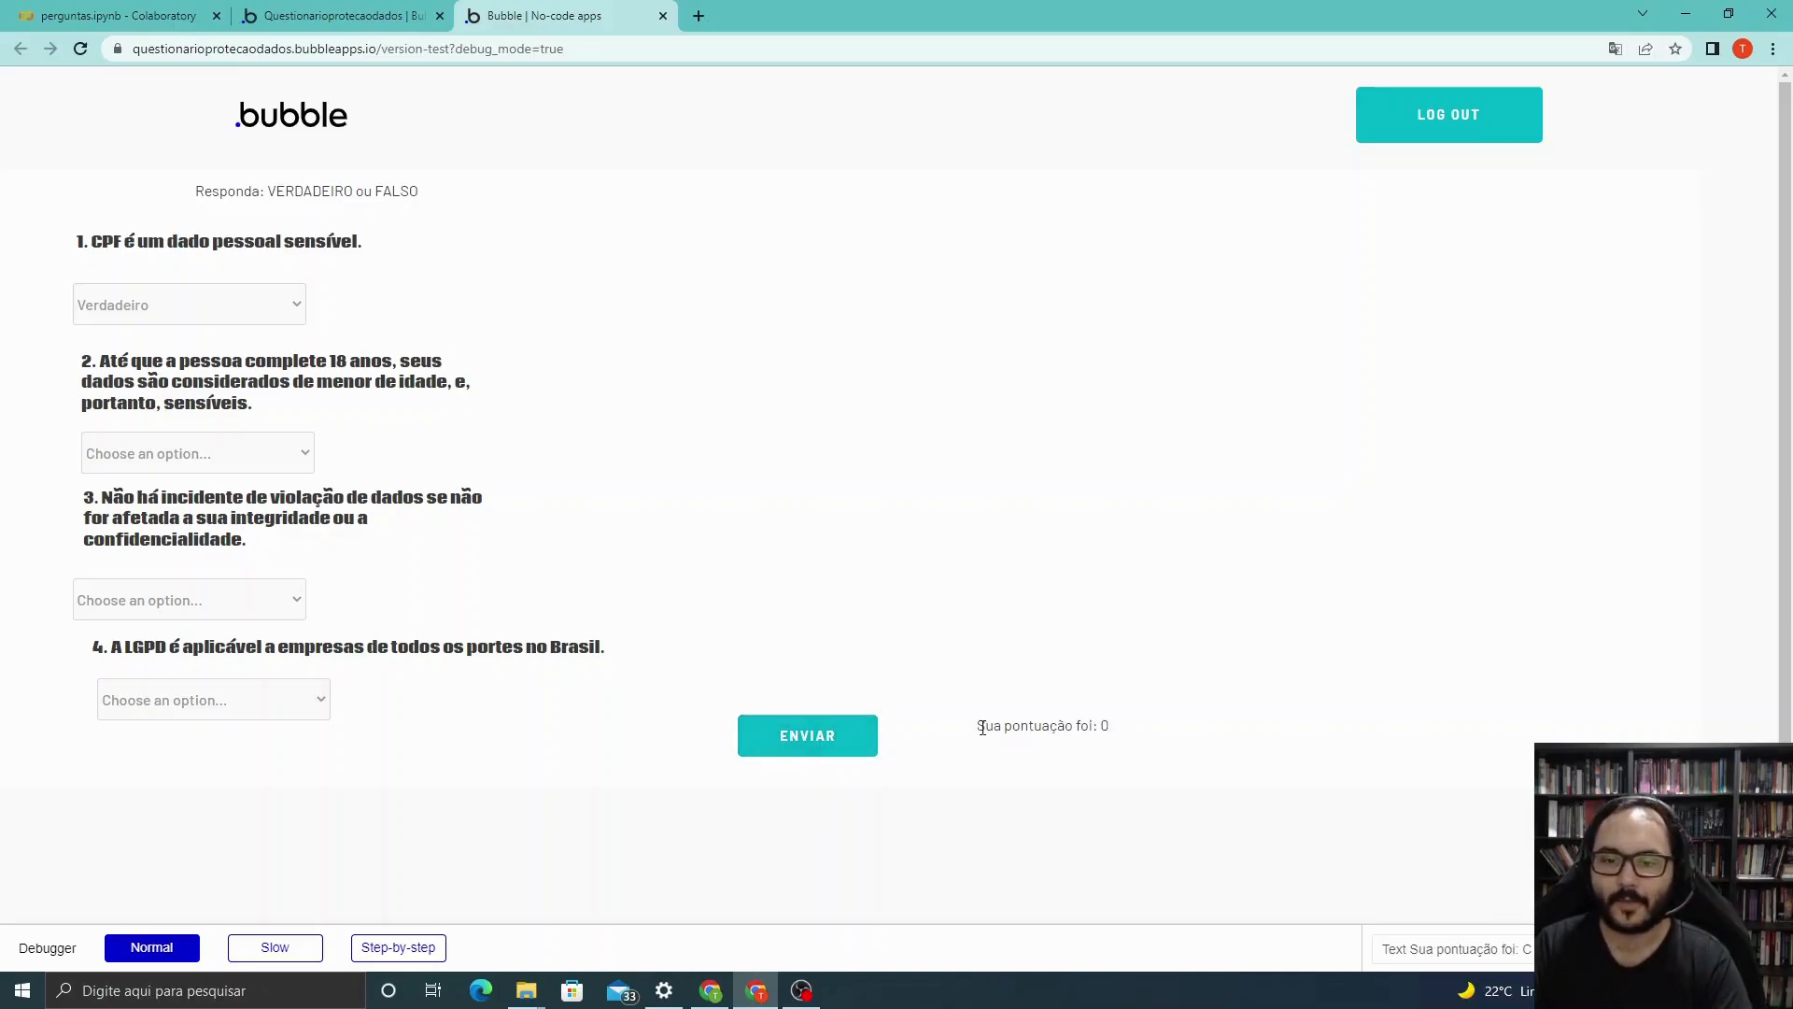
{"action": "left_click_drag", "start_coordinate": [981, 728], "coordinate": [1121, 729]}
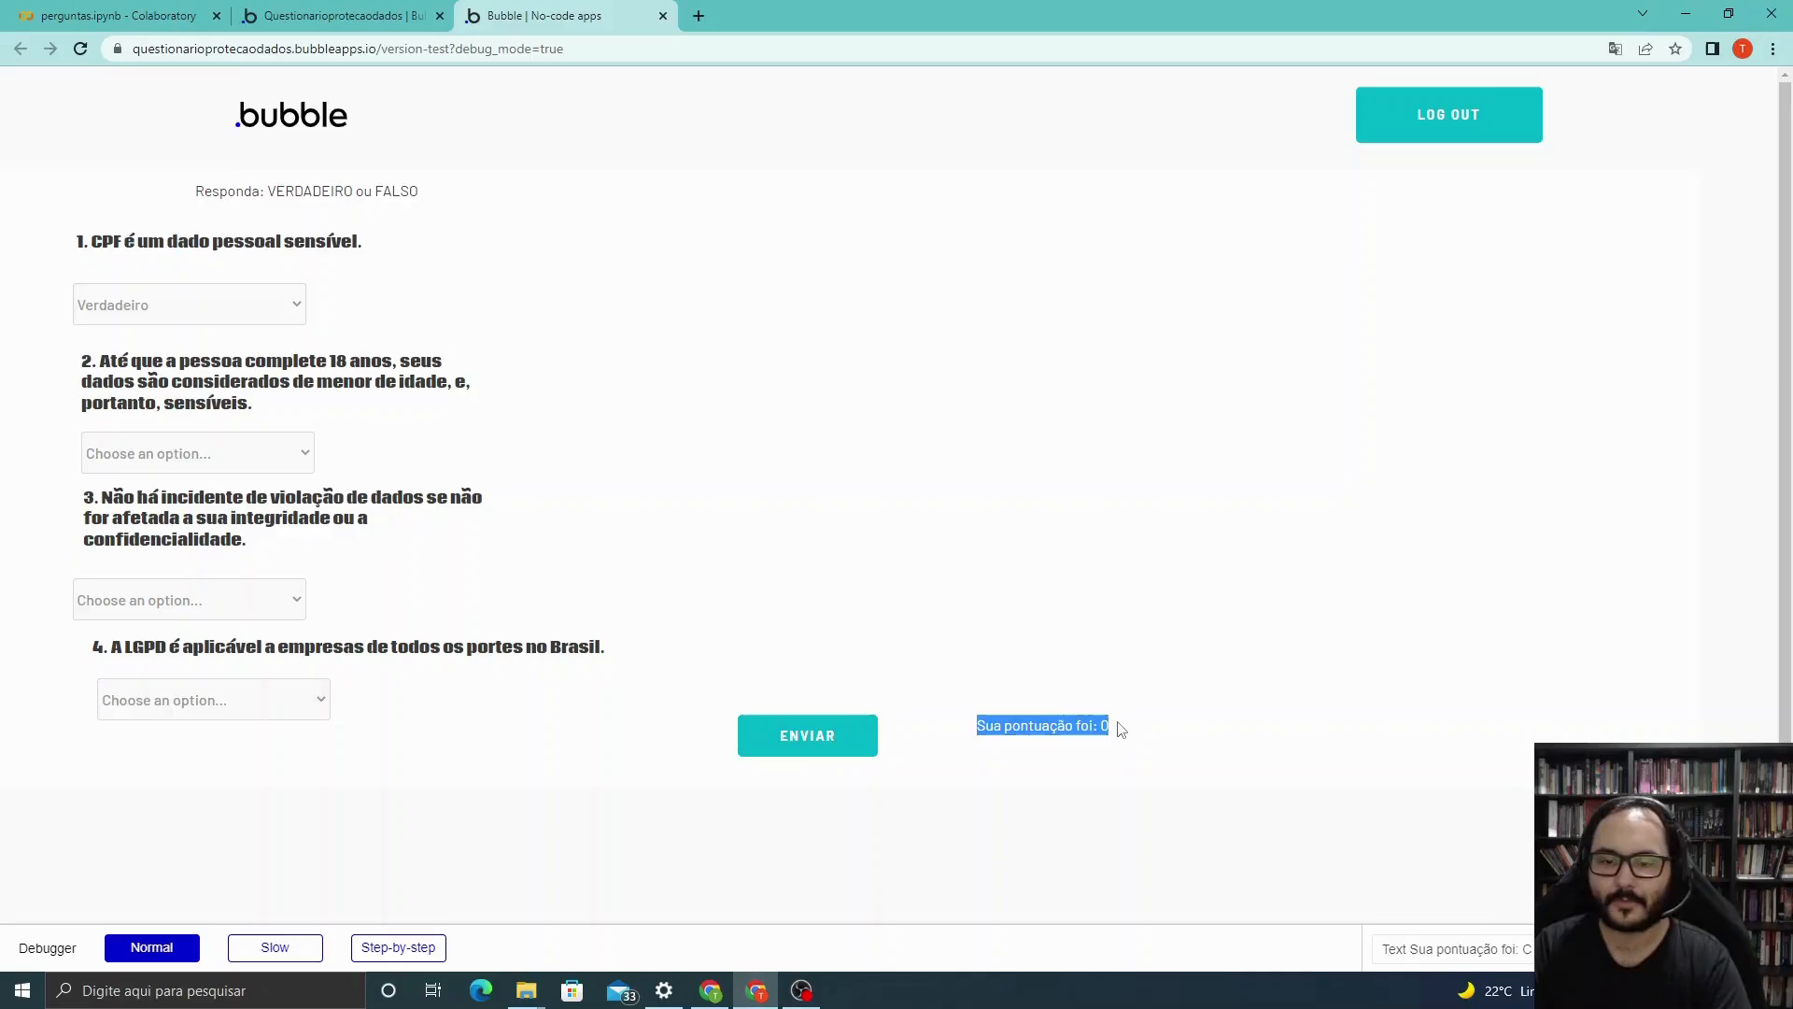
{"action": "left_click", "coordinate": [1067, 729]}
Change the question 1 answer to Falso, submit it twice and check the score each time.
{"action": "left_click", "coordinate": [248, 299]}
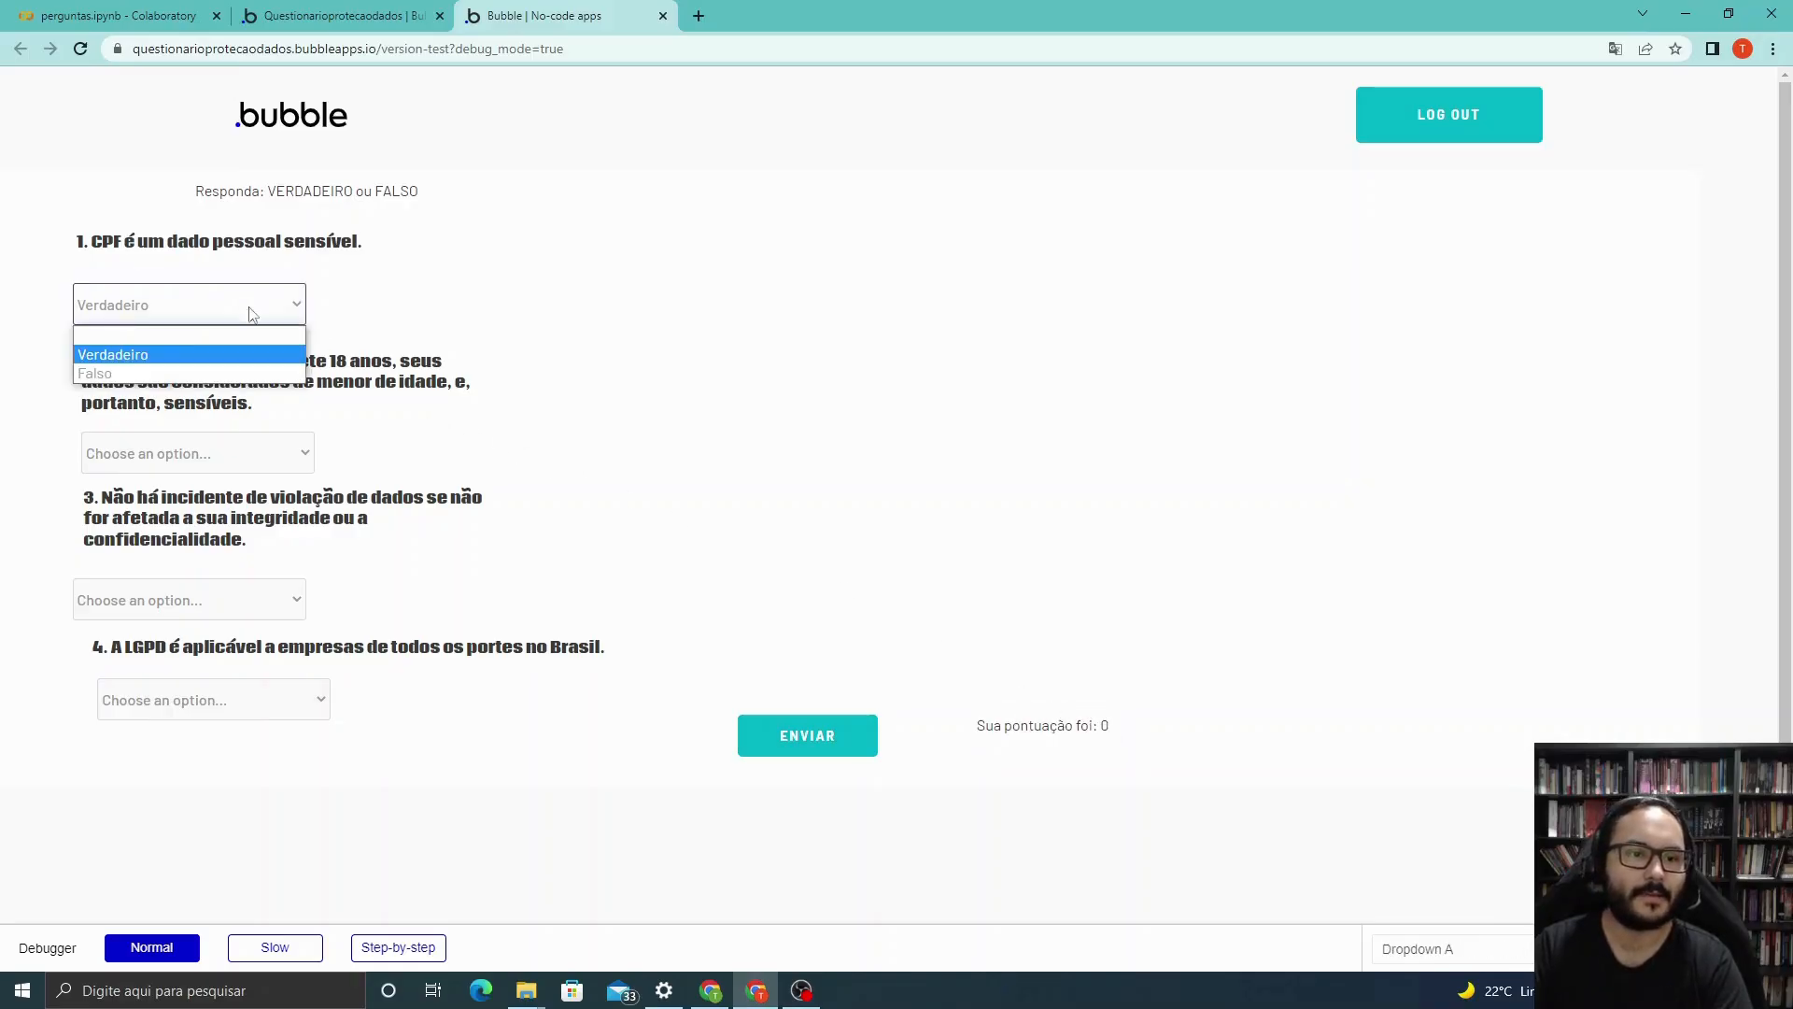
{"action": "left_click", "coordinate": [198, 373]}
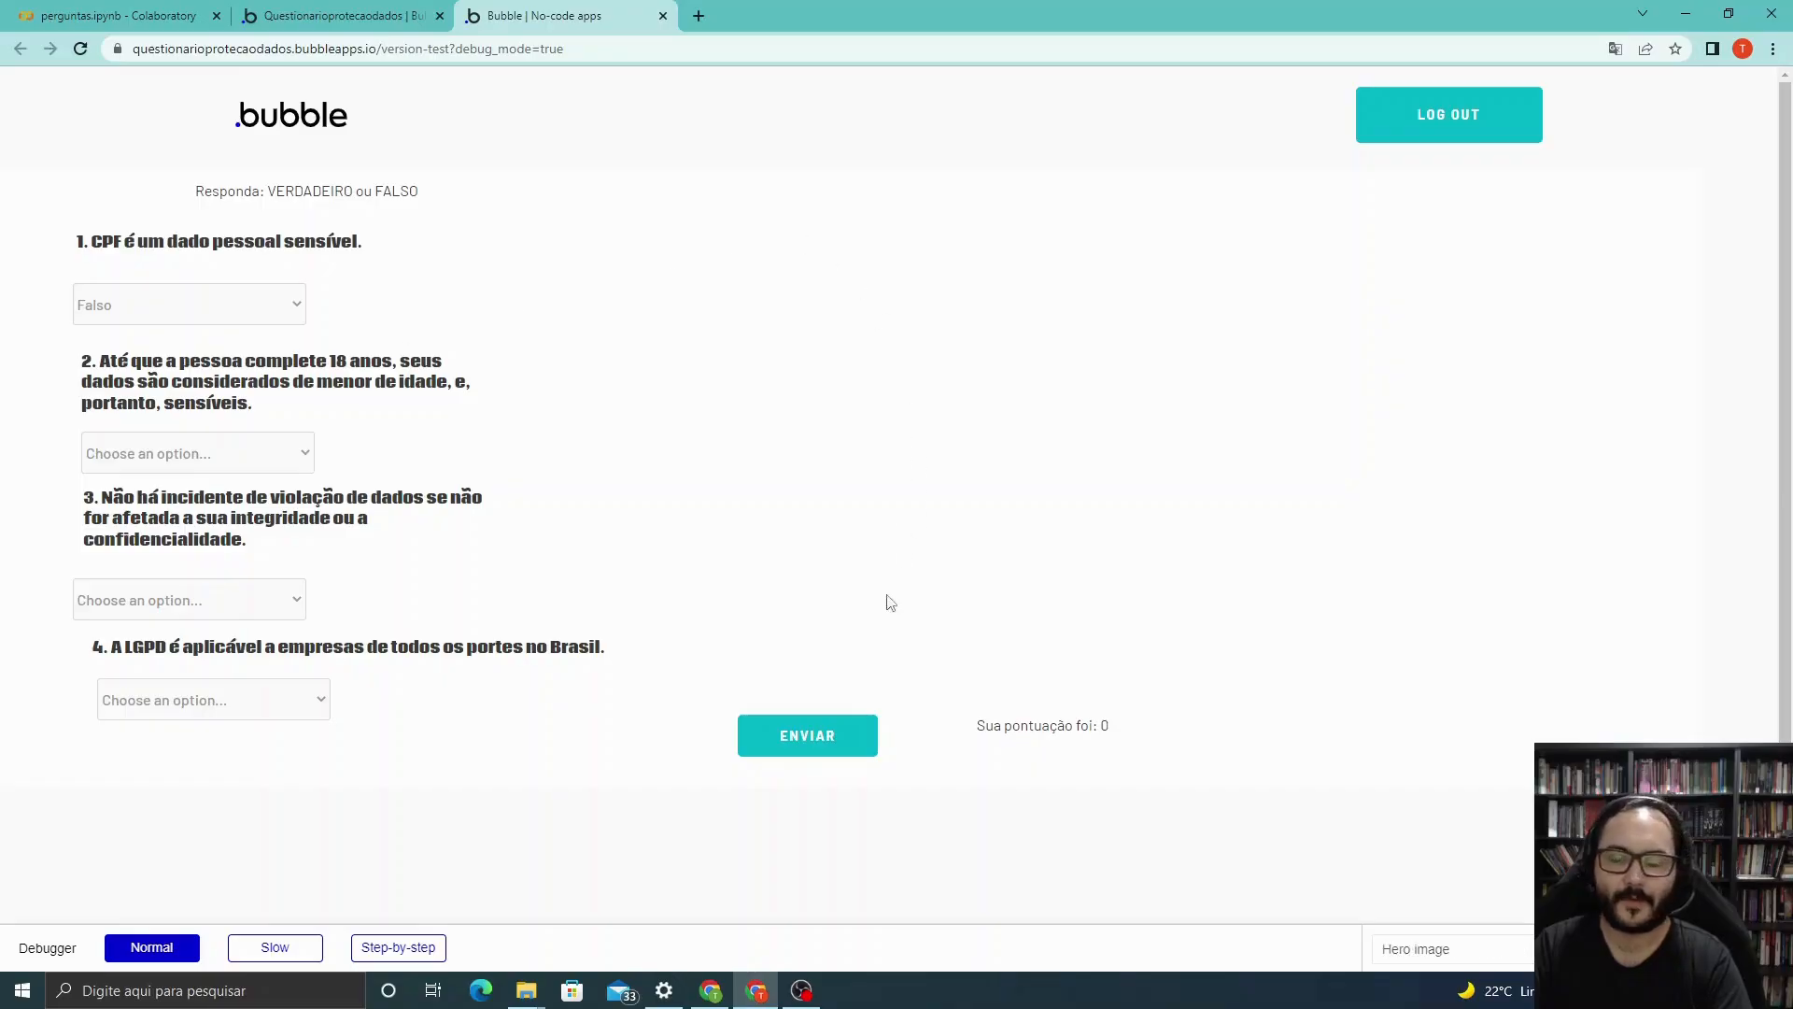
{"action": "left_click", "coordinate": [818, 738]}
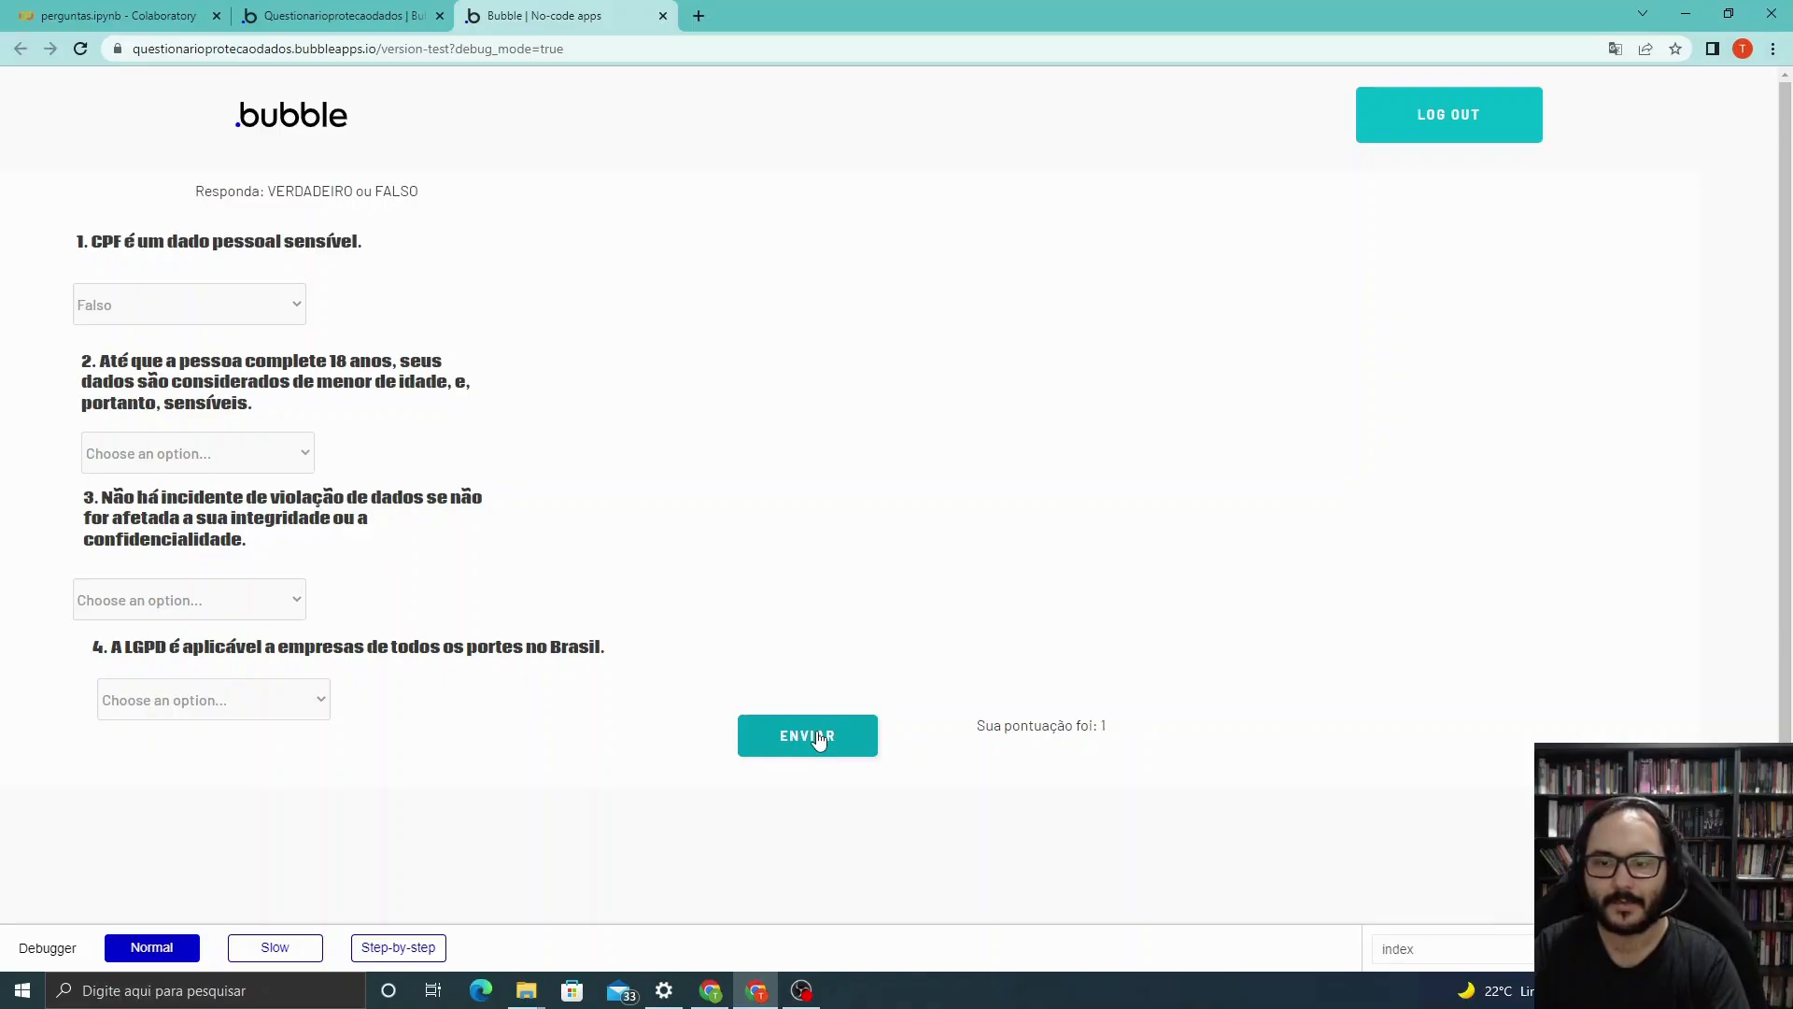
{"action": "left_click_drag", "start_coordinate": [978, 733], "coordinate": [1166, 734]}
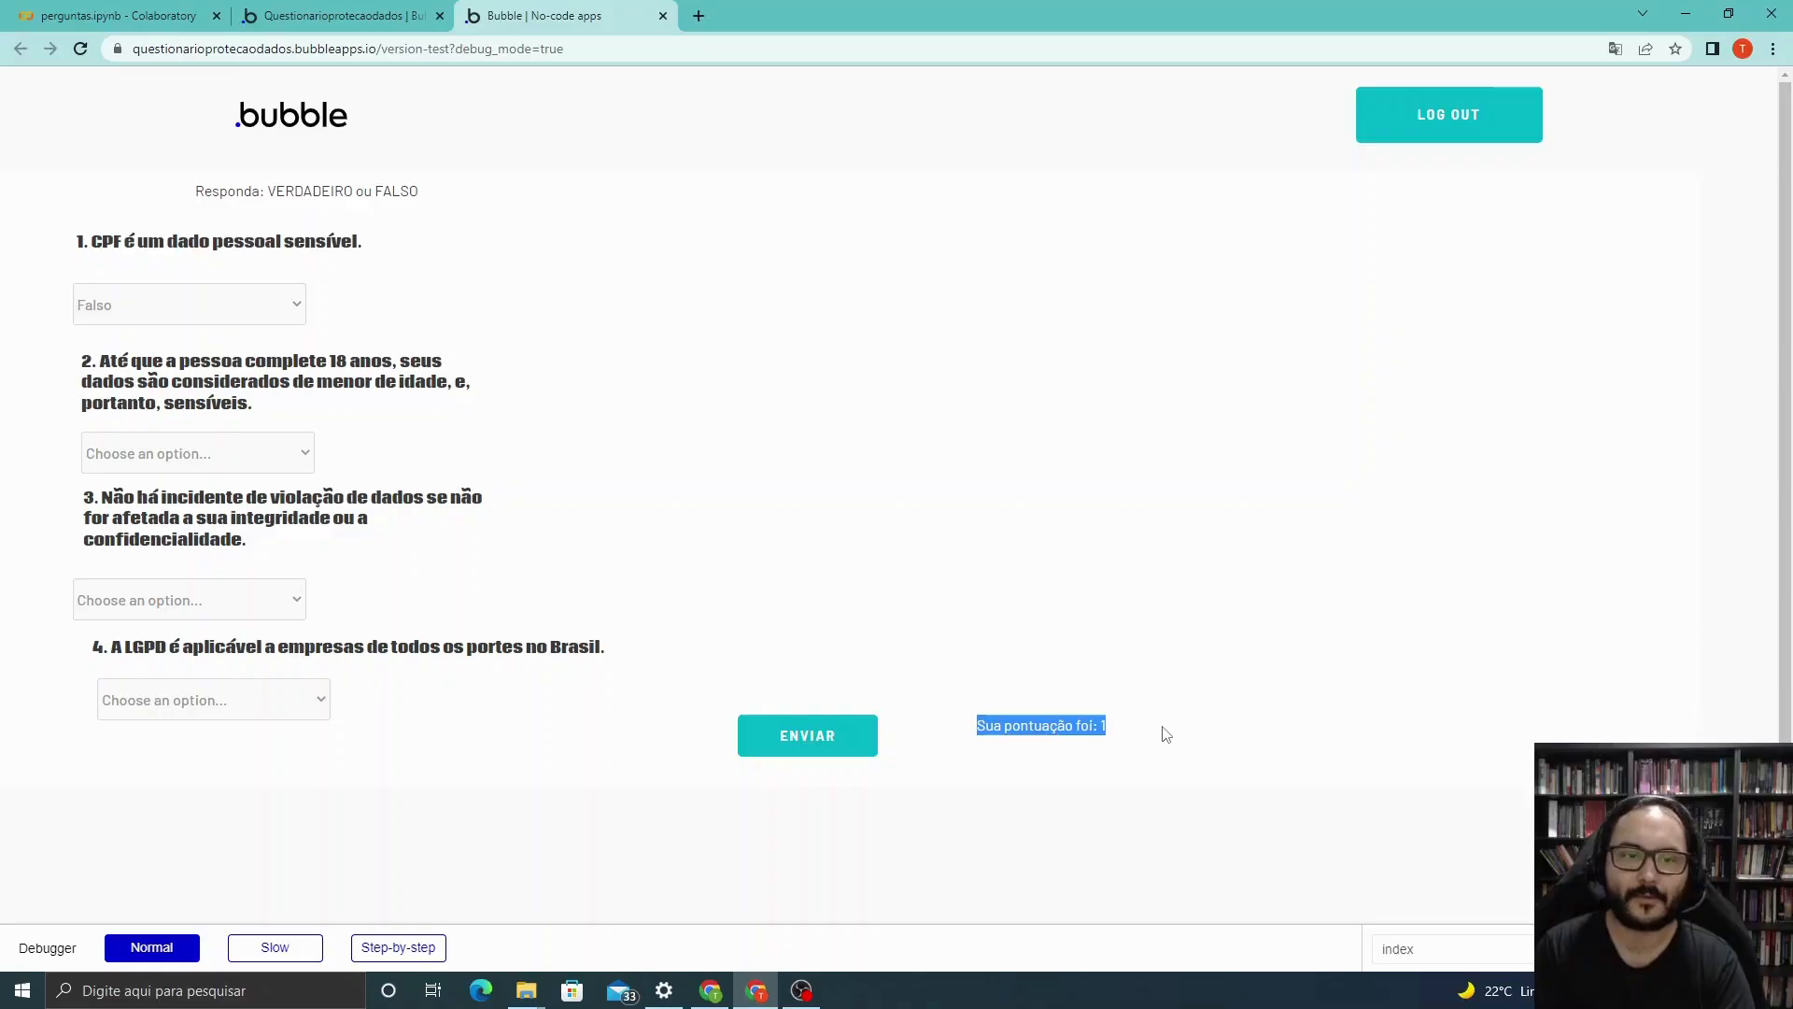
{"action": "left_click", "coordinate": [1020, 555]}
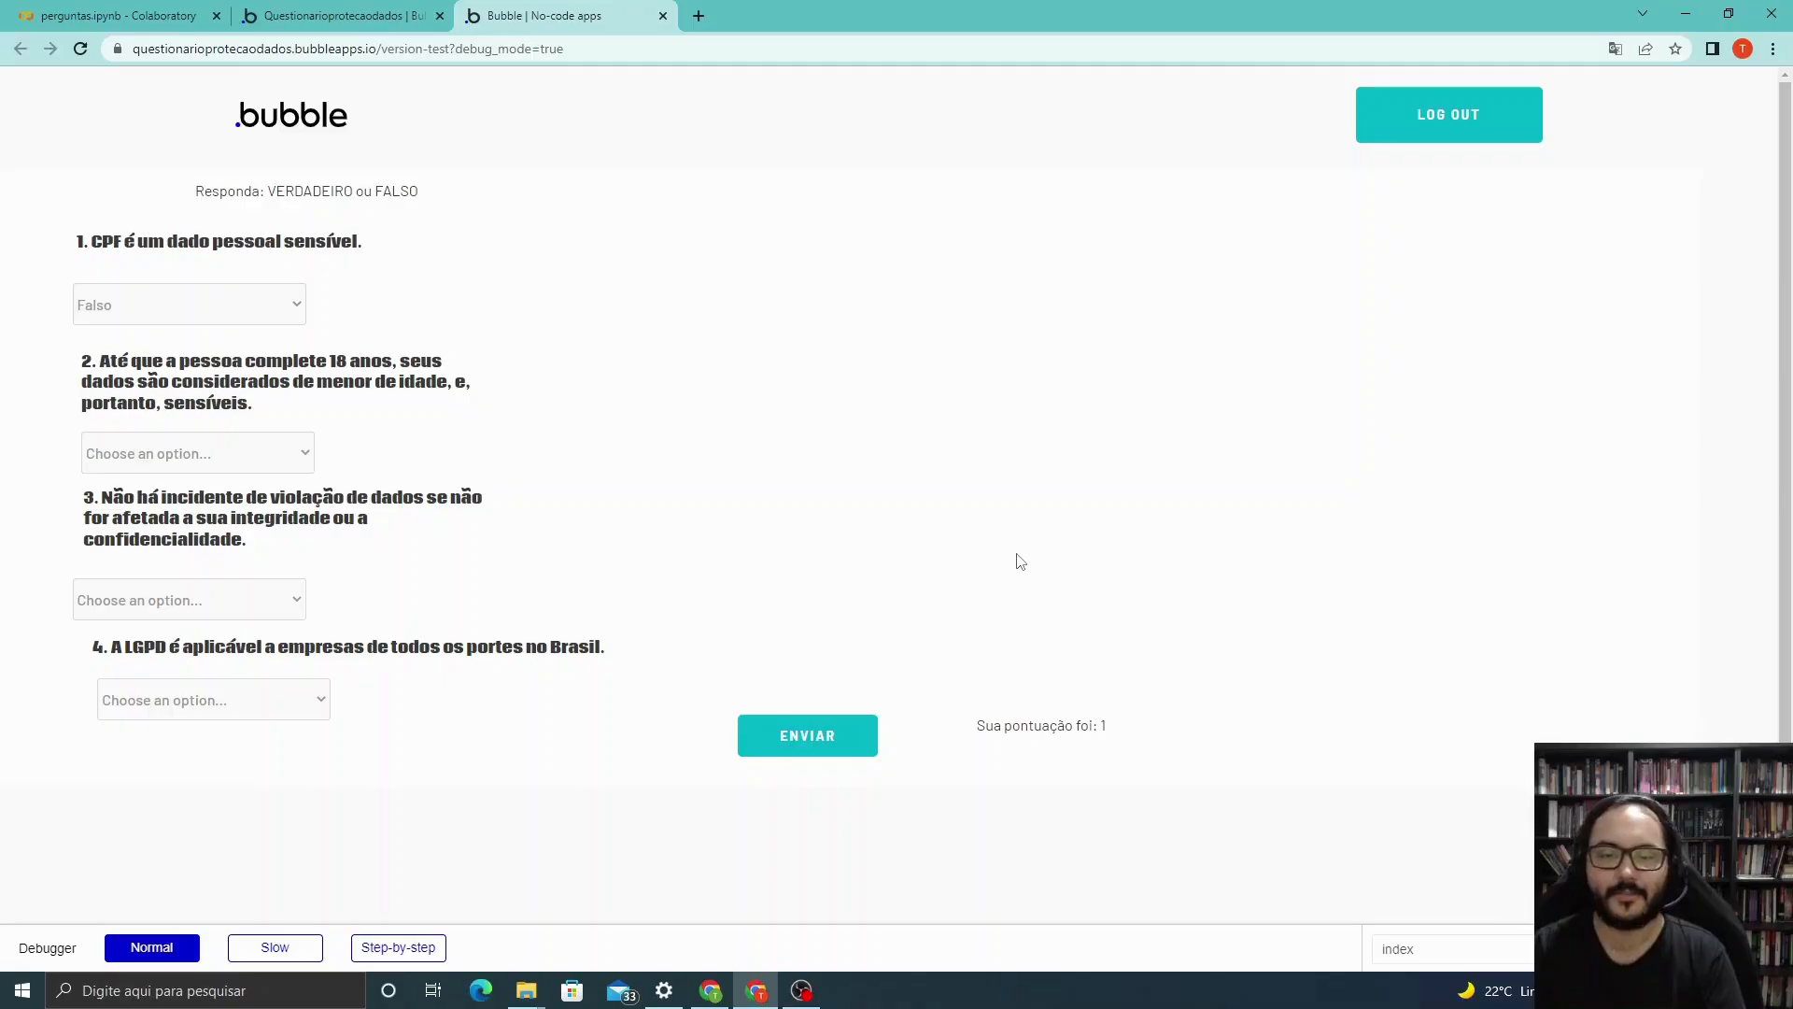
{"action": "left_click", "coordinate": [791, 752]}
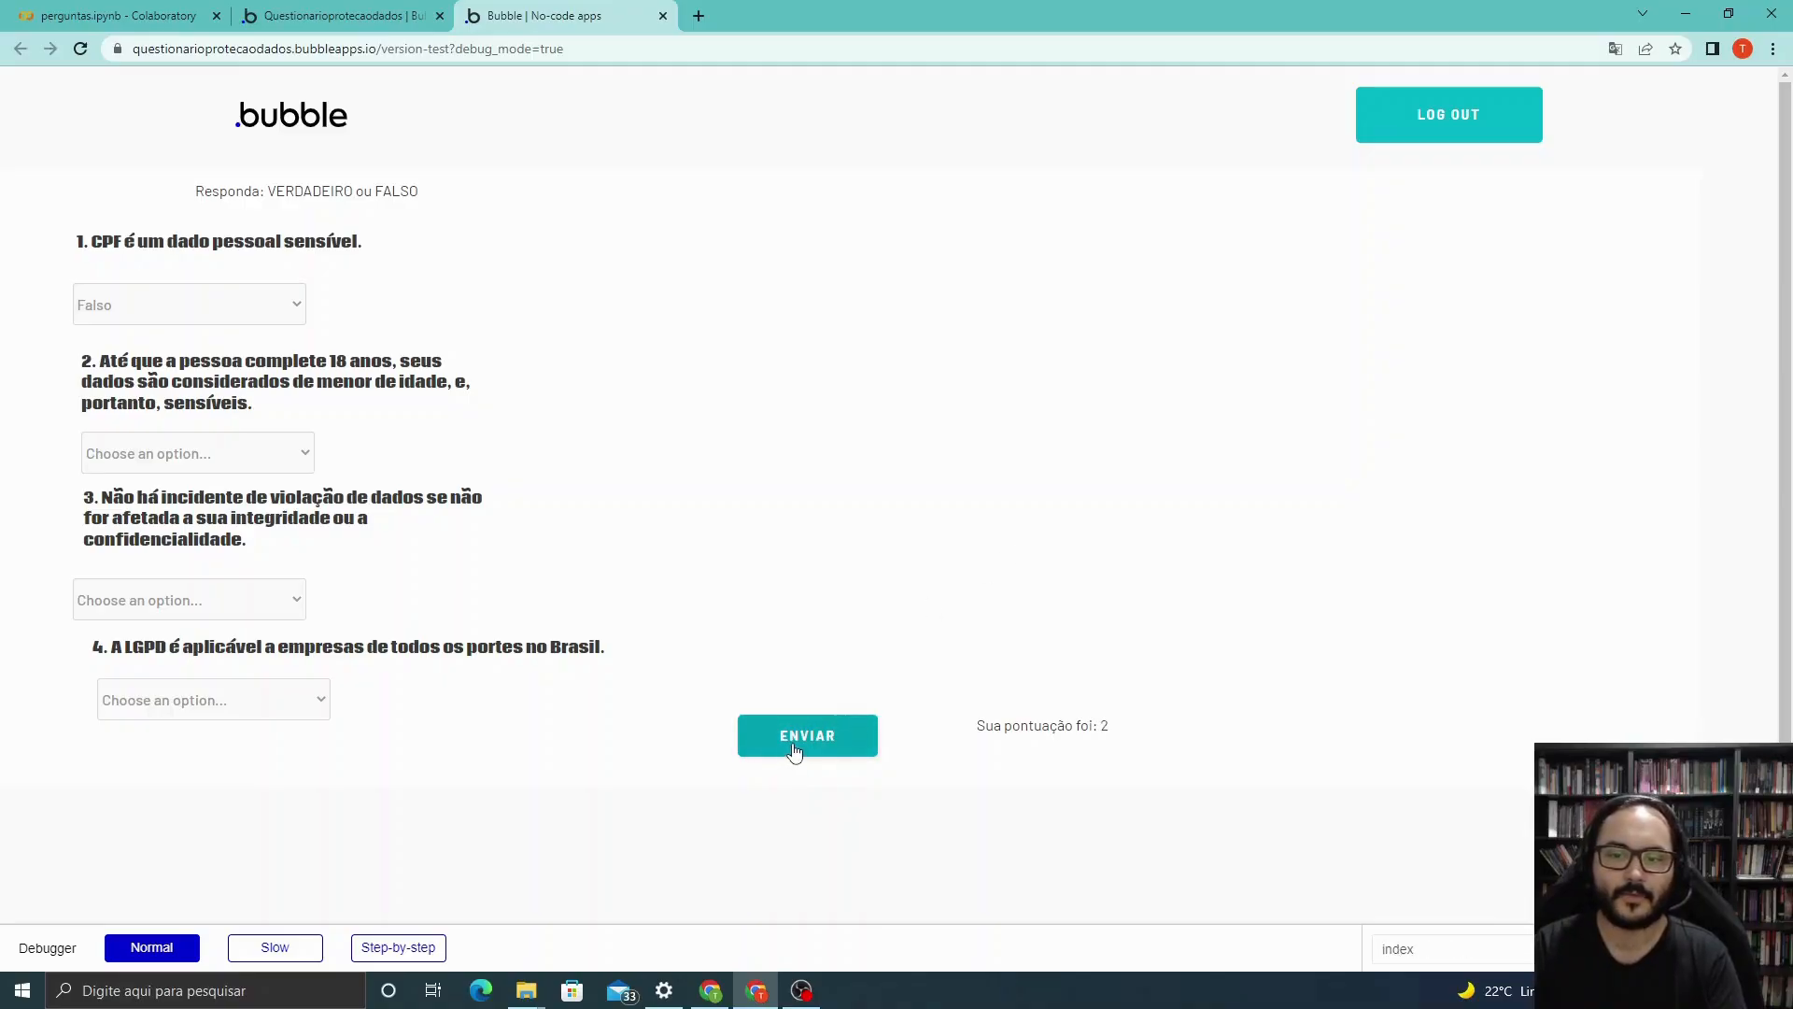
Submit question 1 once with Verdadeiro and once with Falso to compare the scores, and close the preview.
{"action": "left_click", "coordinate": [214, 307]}
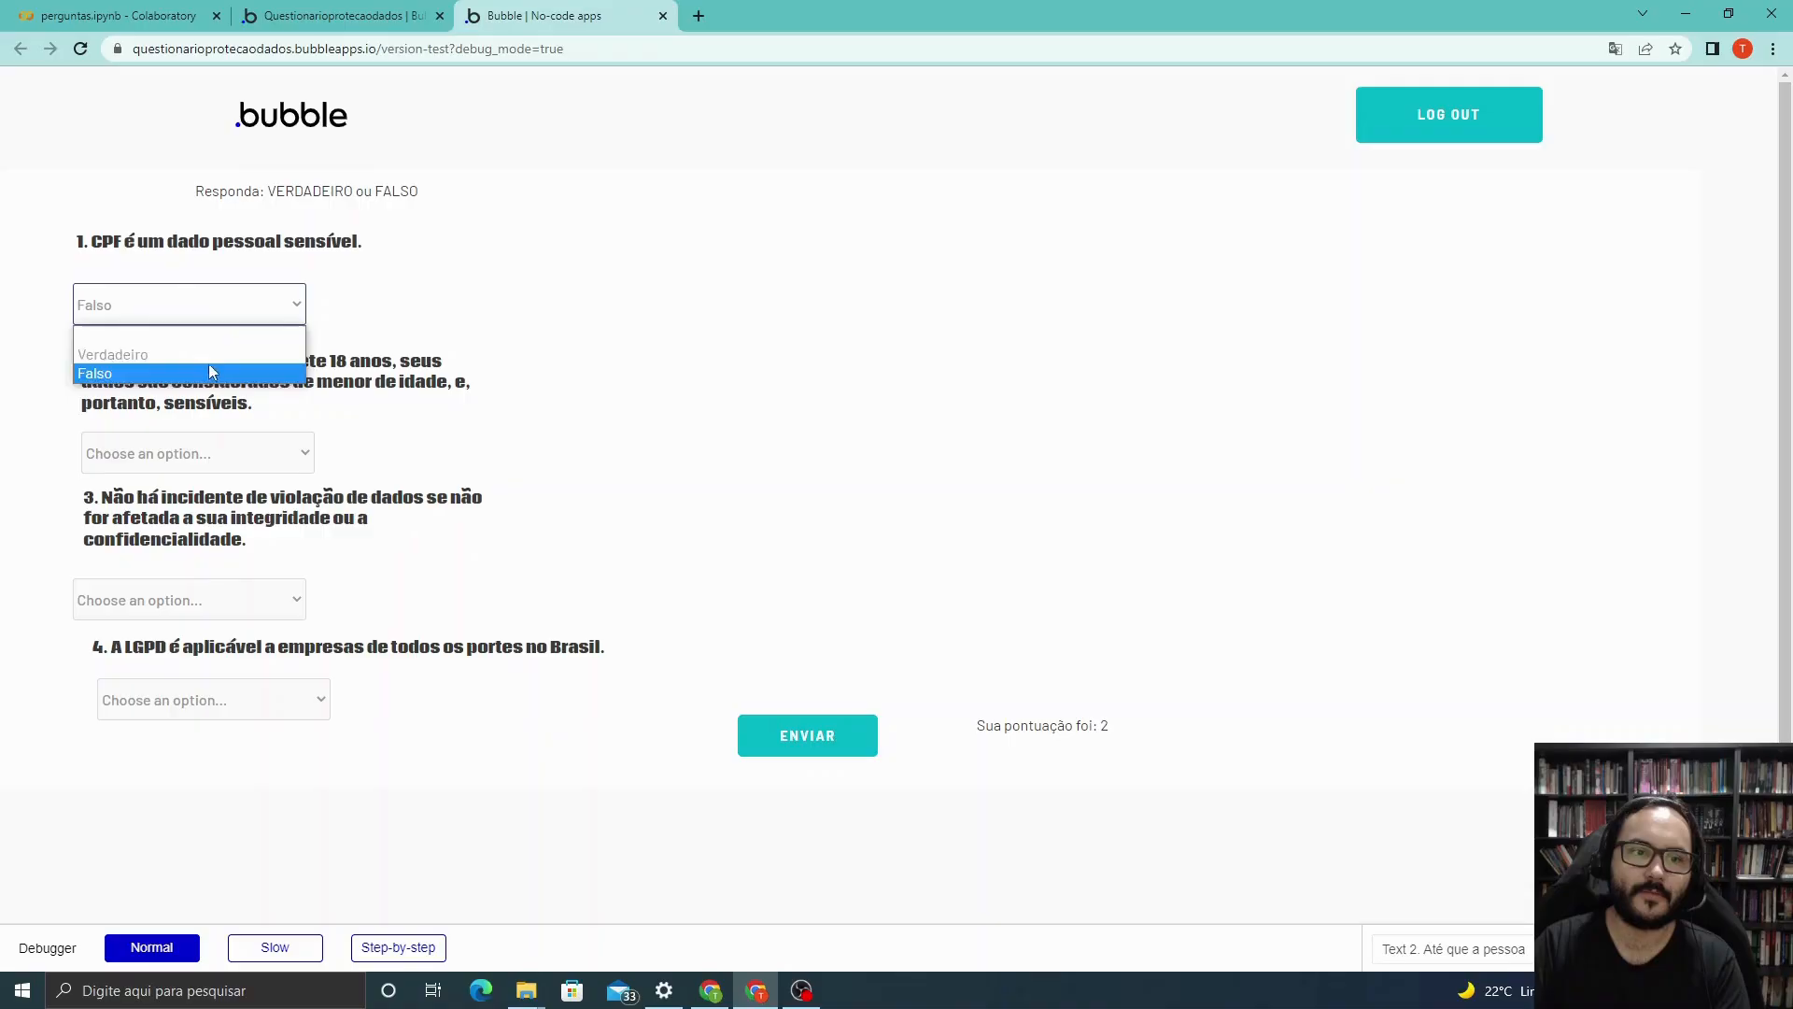
{"action": "left_click", "coordinate": [207, 359]}
{"action": "left_click", "coordinate": [813, 737]}
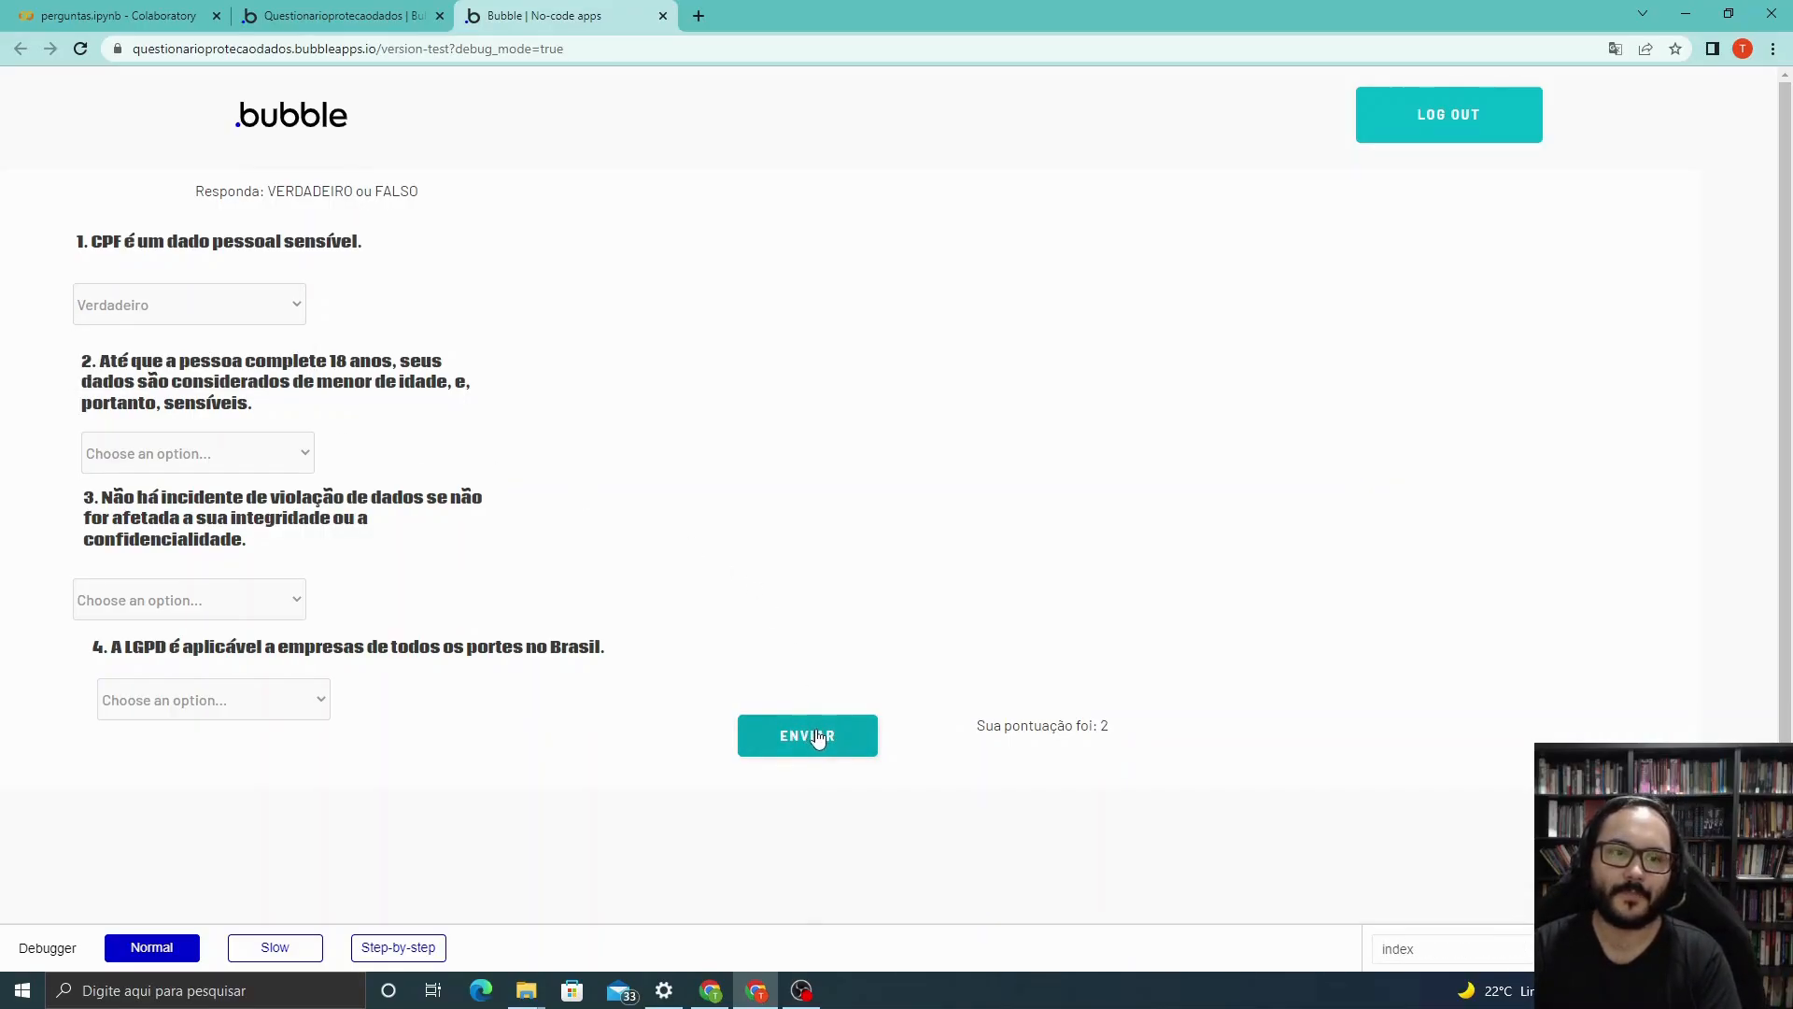
{"action": "left_click", "coordinate": [206, 313]}
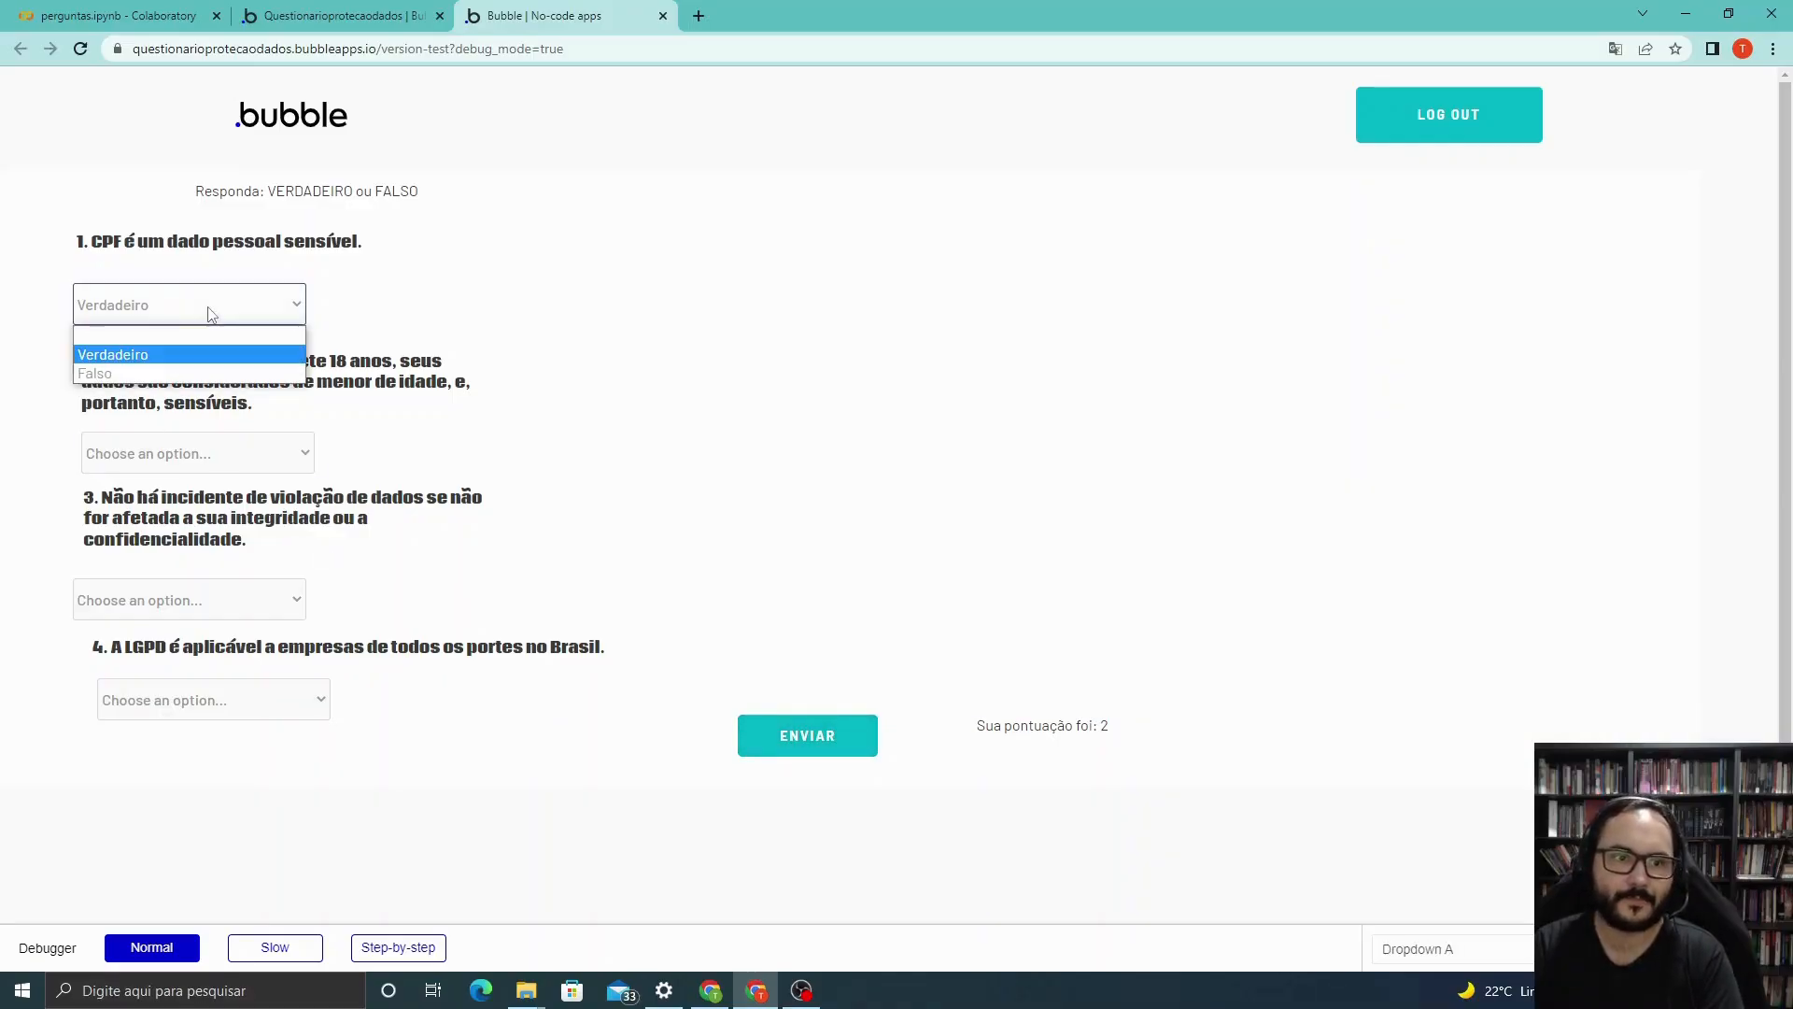
{"action": "left_click", "coordinate": [167, 374]}
{"action": "left_click", "coordinate": [820, 738]}
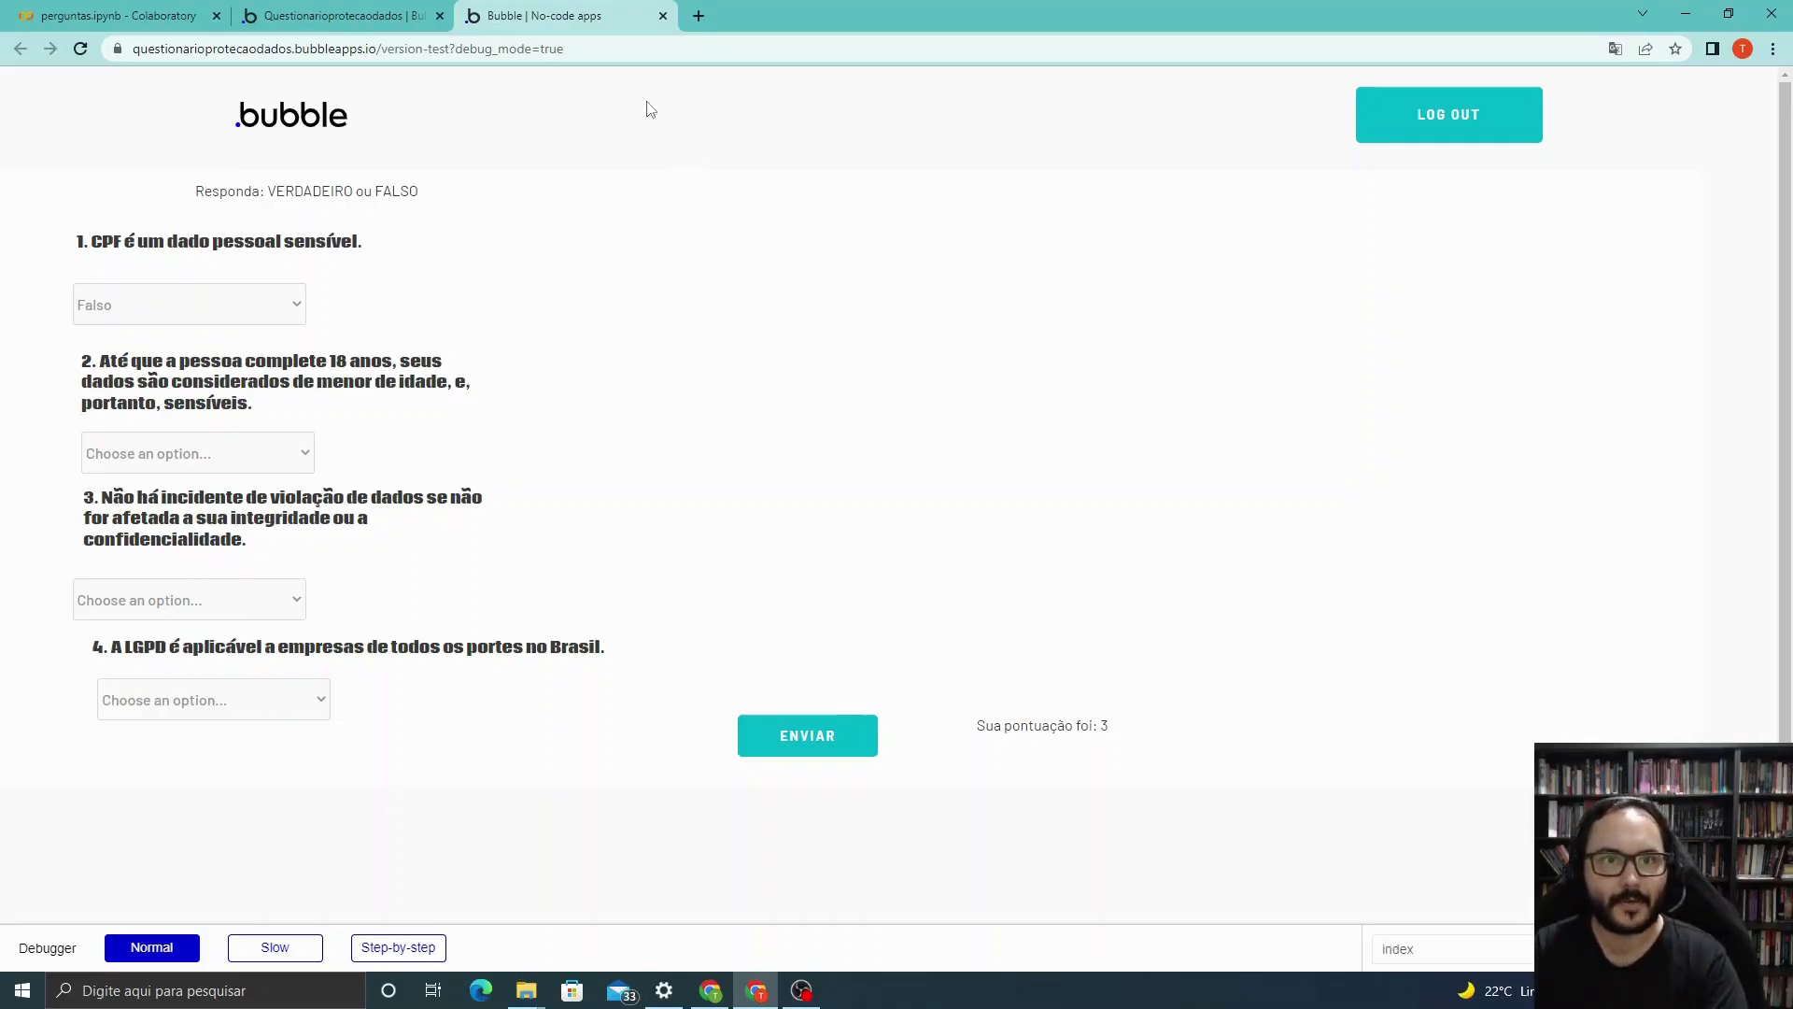
{"action": "left_click", "coordinate": [663, 16]}
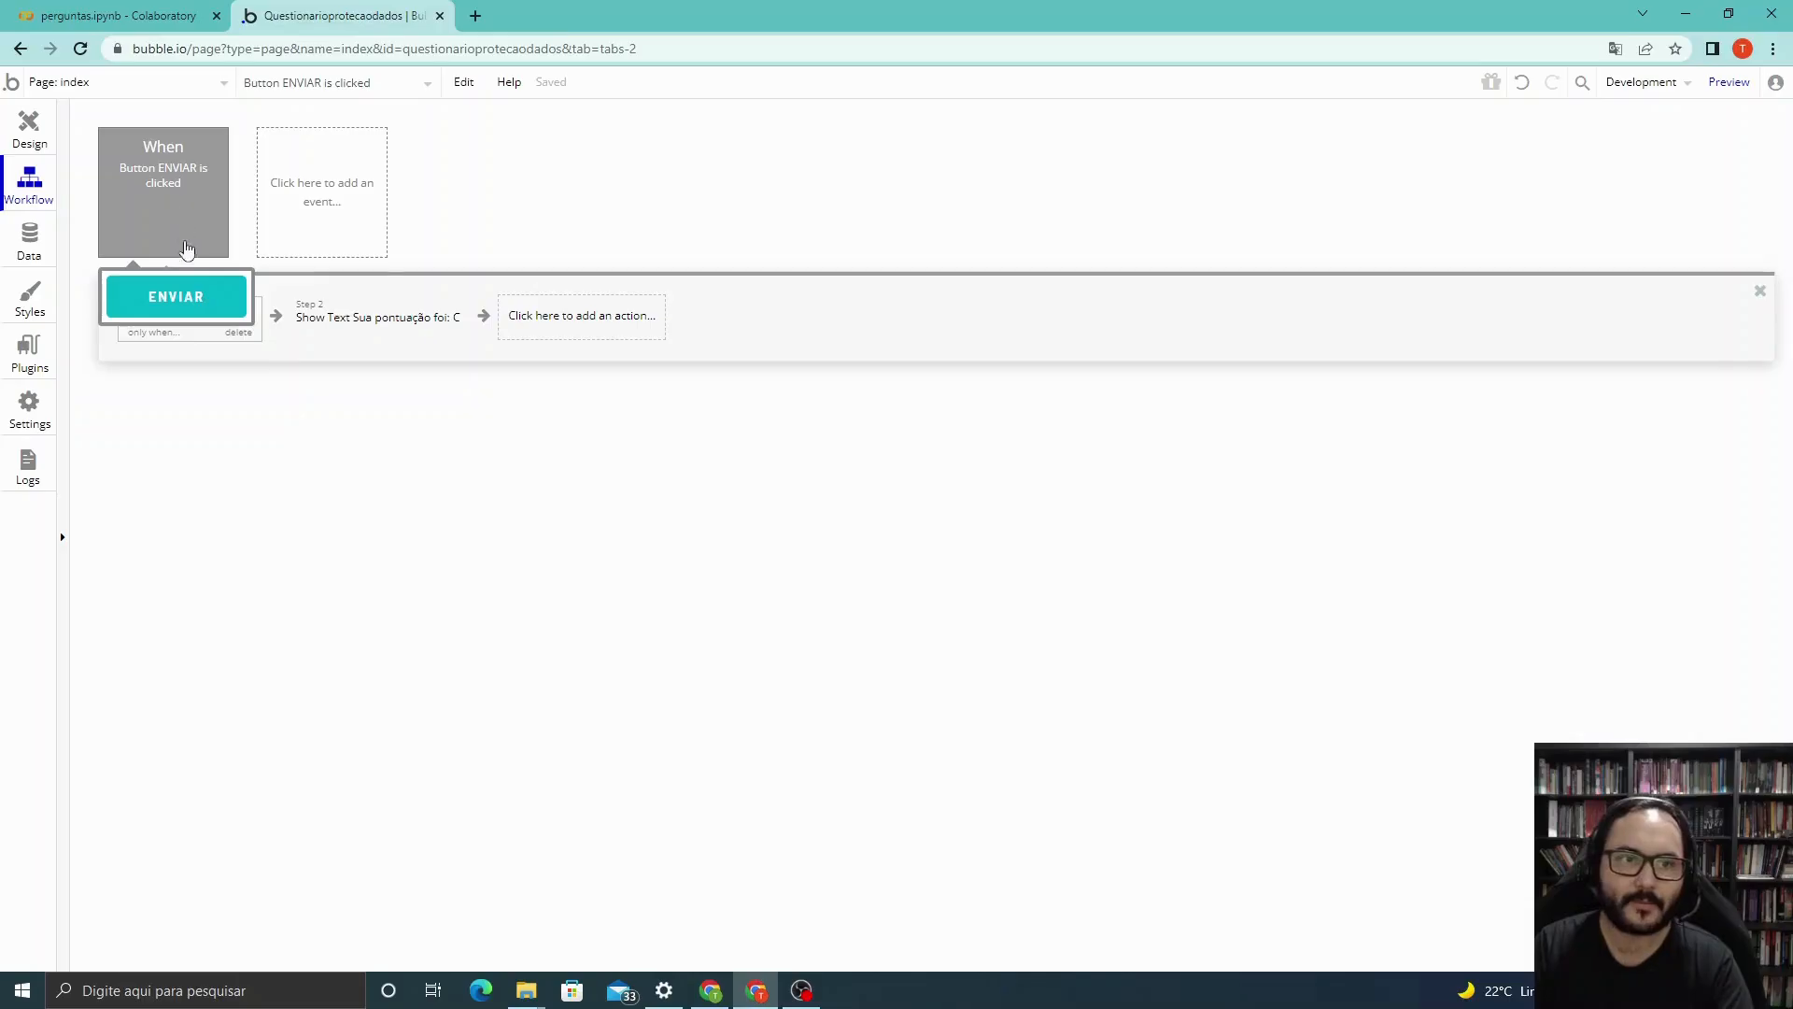
Insert a Make changes to thing action before the existing user change, with Current User as the thing to change.
{"action": "left_click", "coordinate": [145, 228]}
{"action": "right_click", "coordinate": [142, 227]}
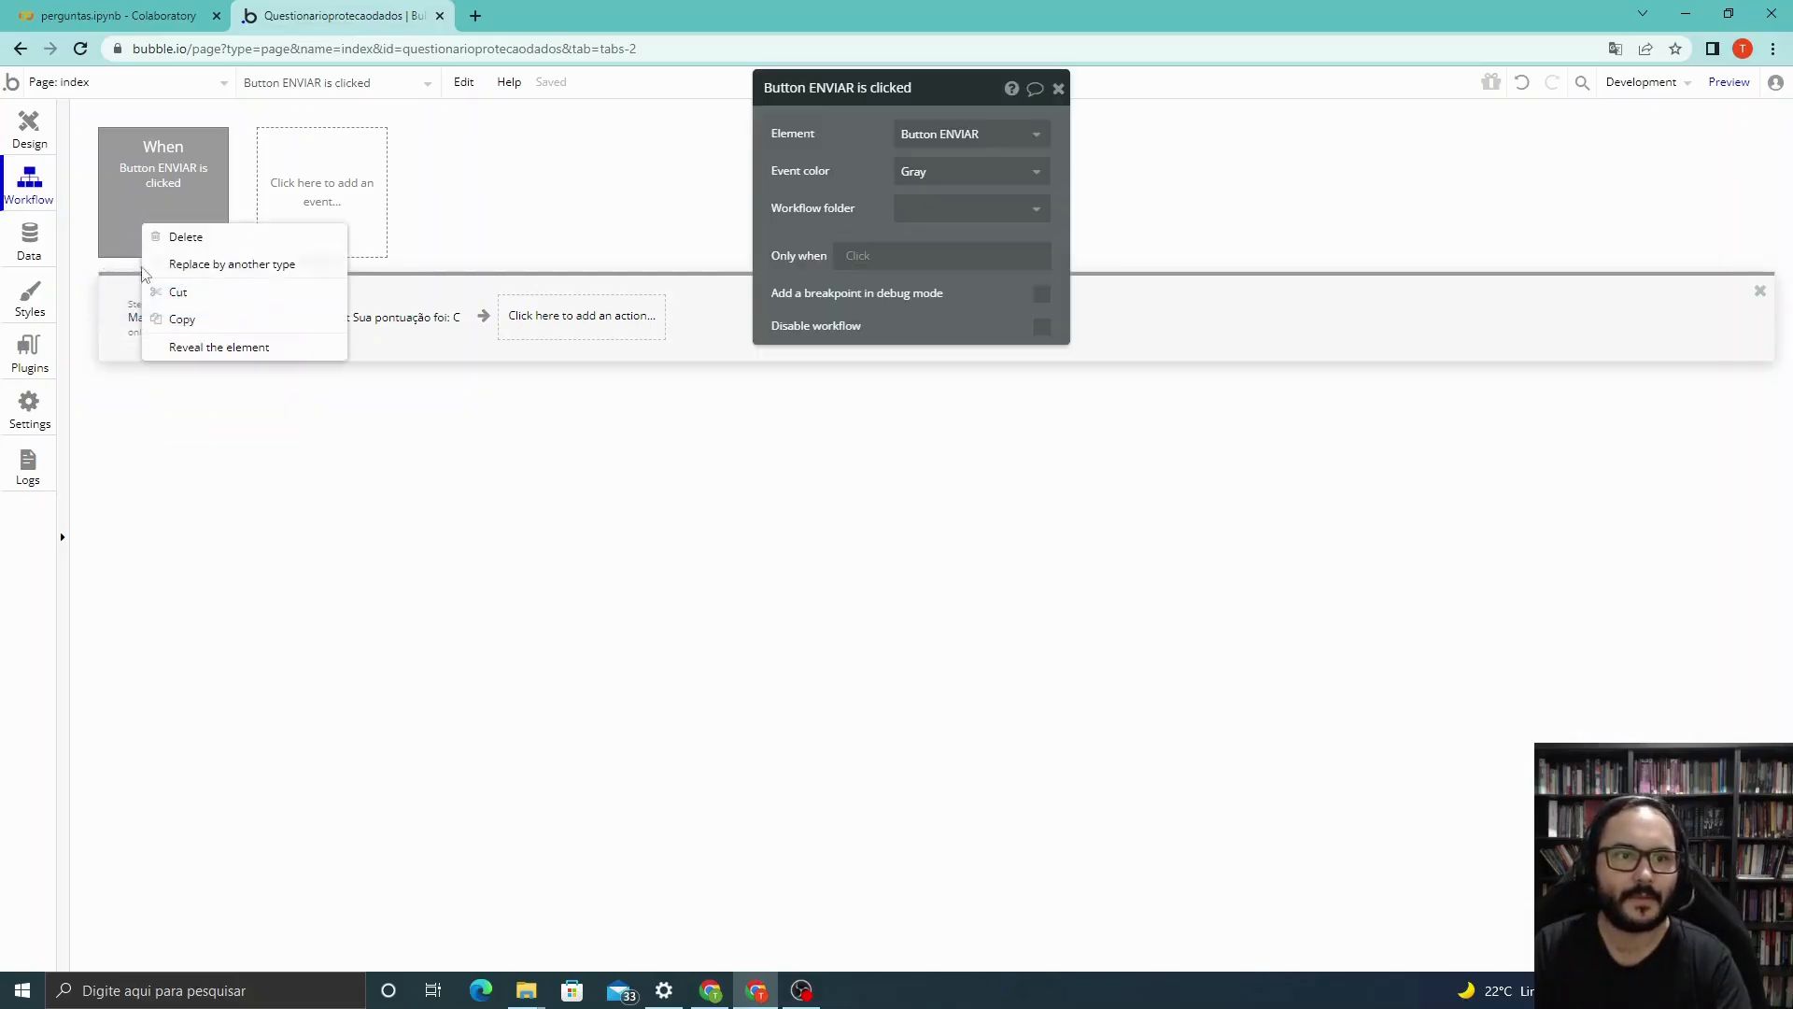
{"action": "left_click", "coordinate": [131, 317]}
{"action": "right_click", "coordinate": [126, 319]}
{"action": "left_click", "coordinate": [177, 357]}
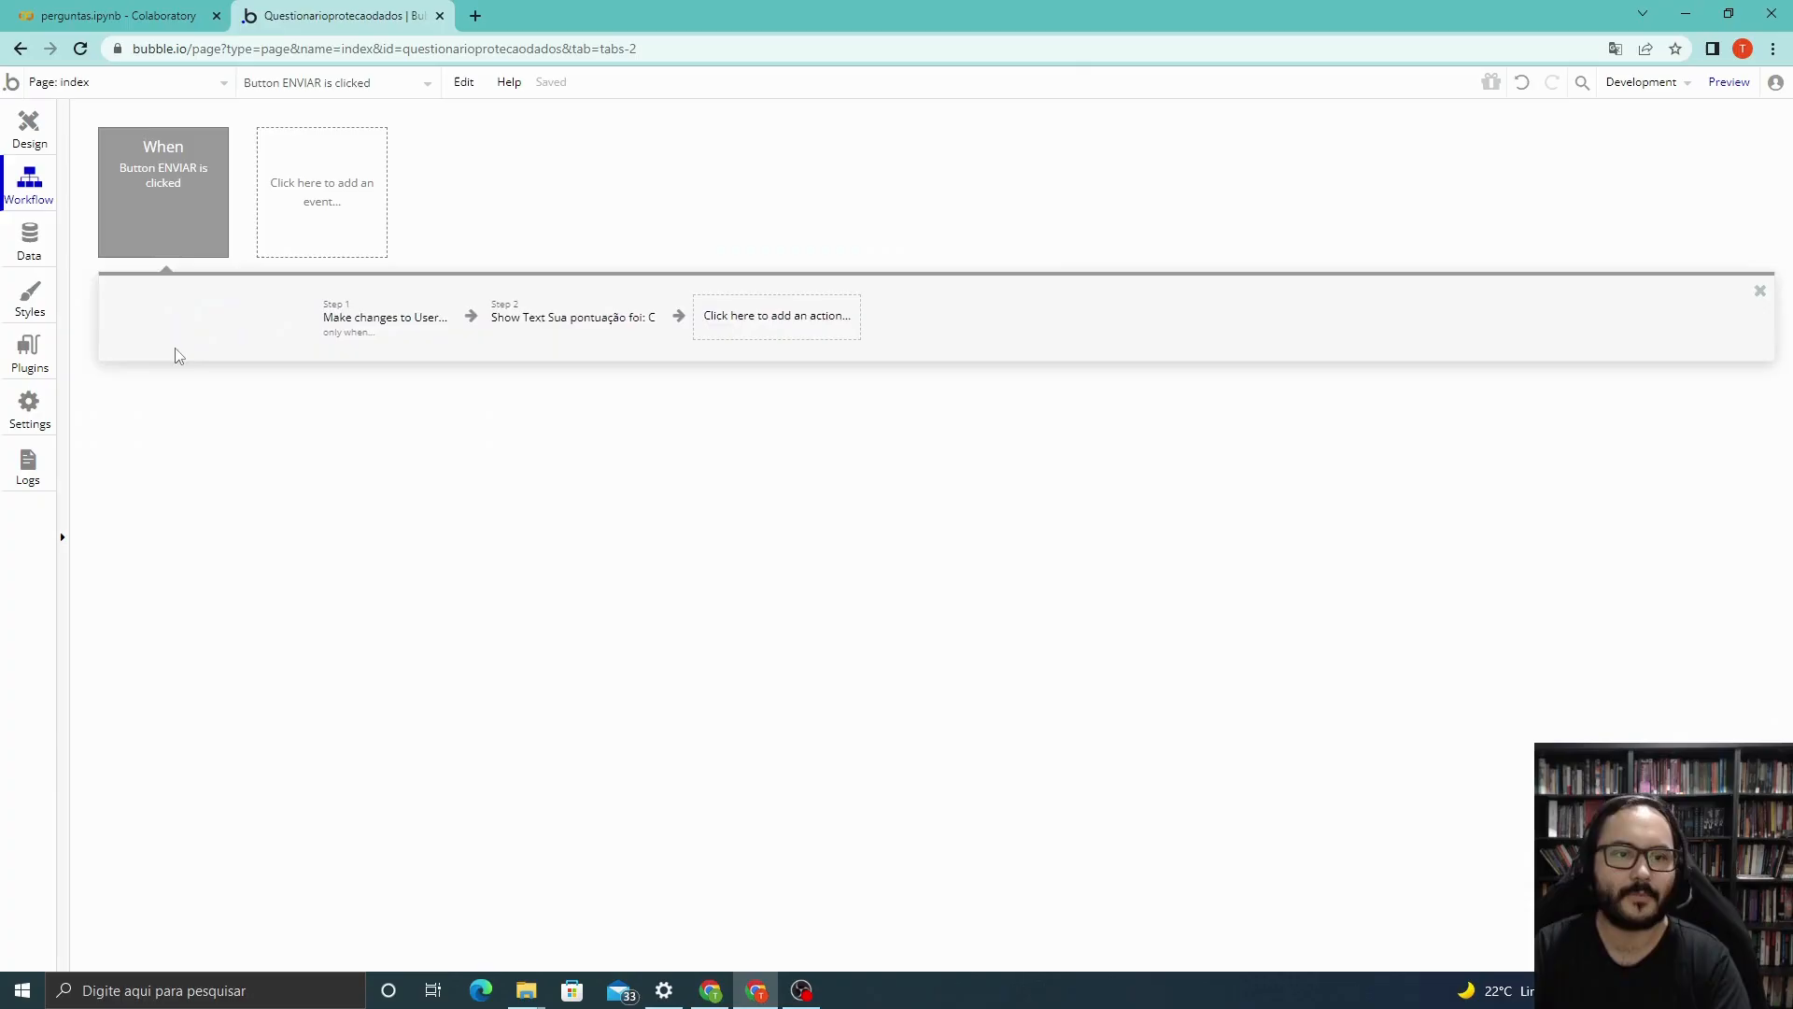
{"action": "left_click", "coordinate": [207, 452]}
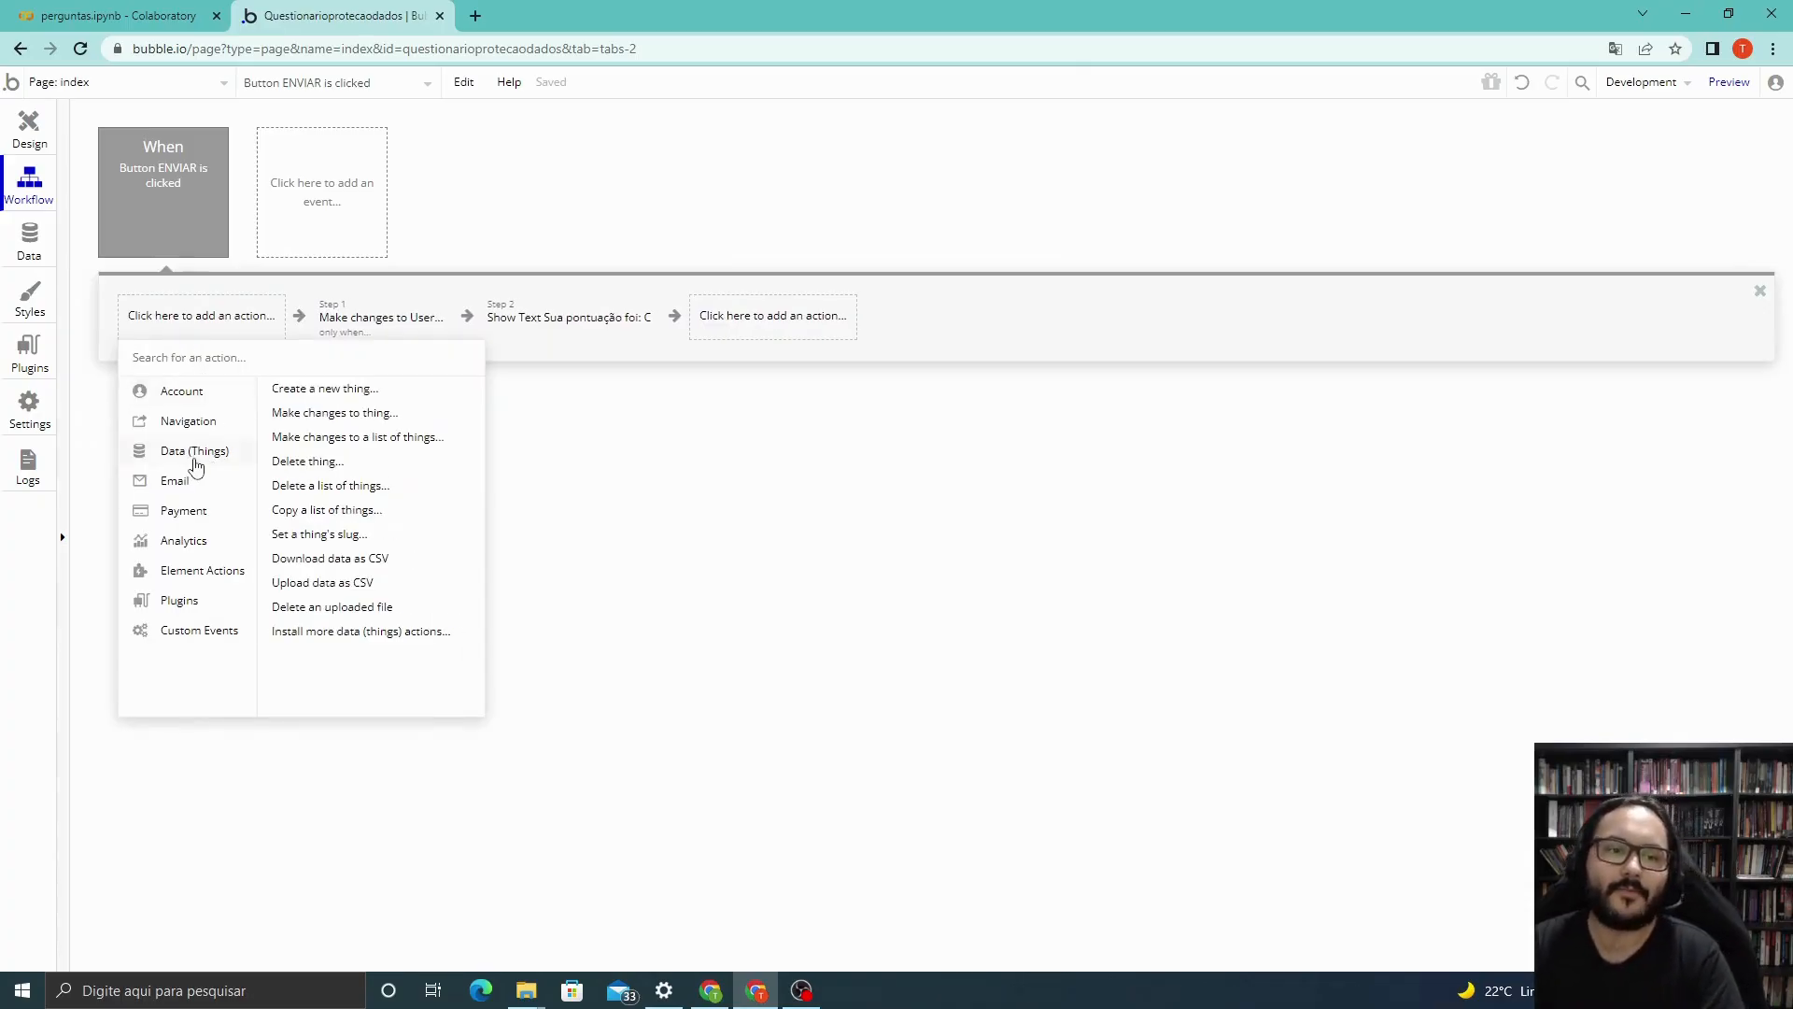
{"action": "left_click", "coordinate": [359, 415]}
{"action": "left_click", "coordinate": [918, 134]}
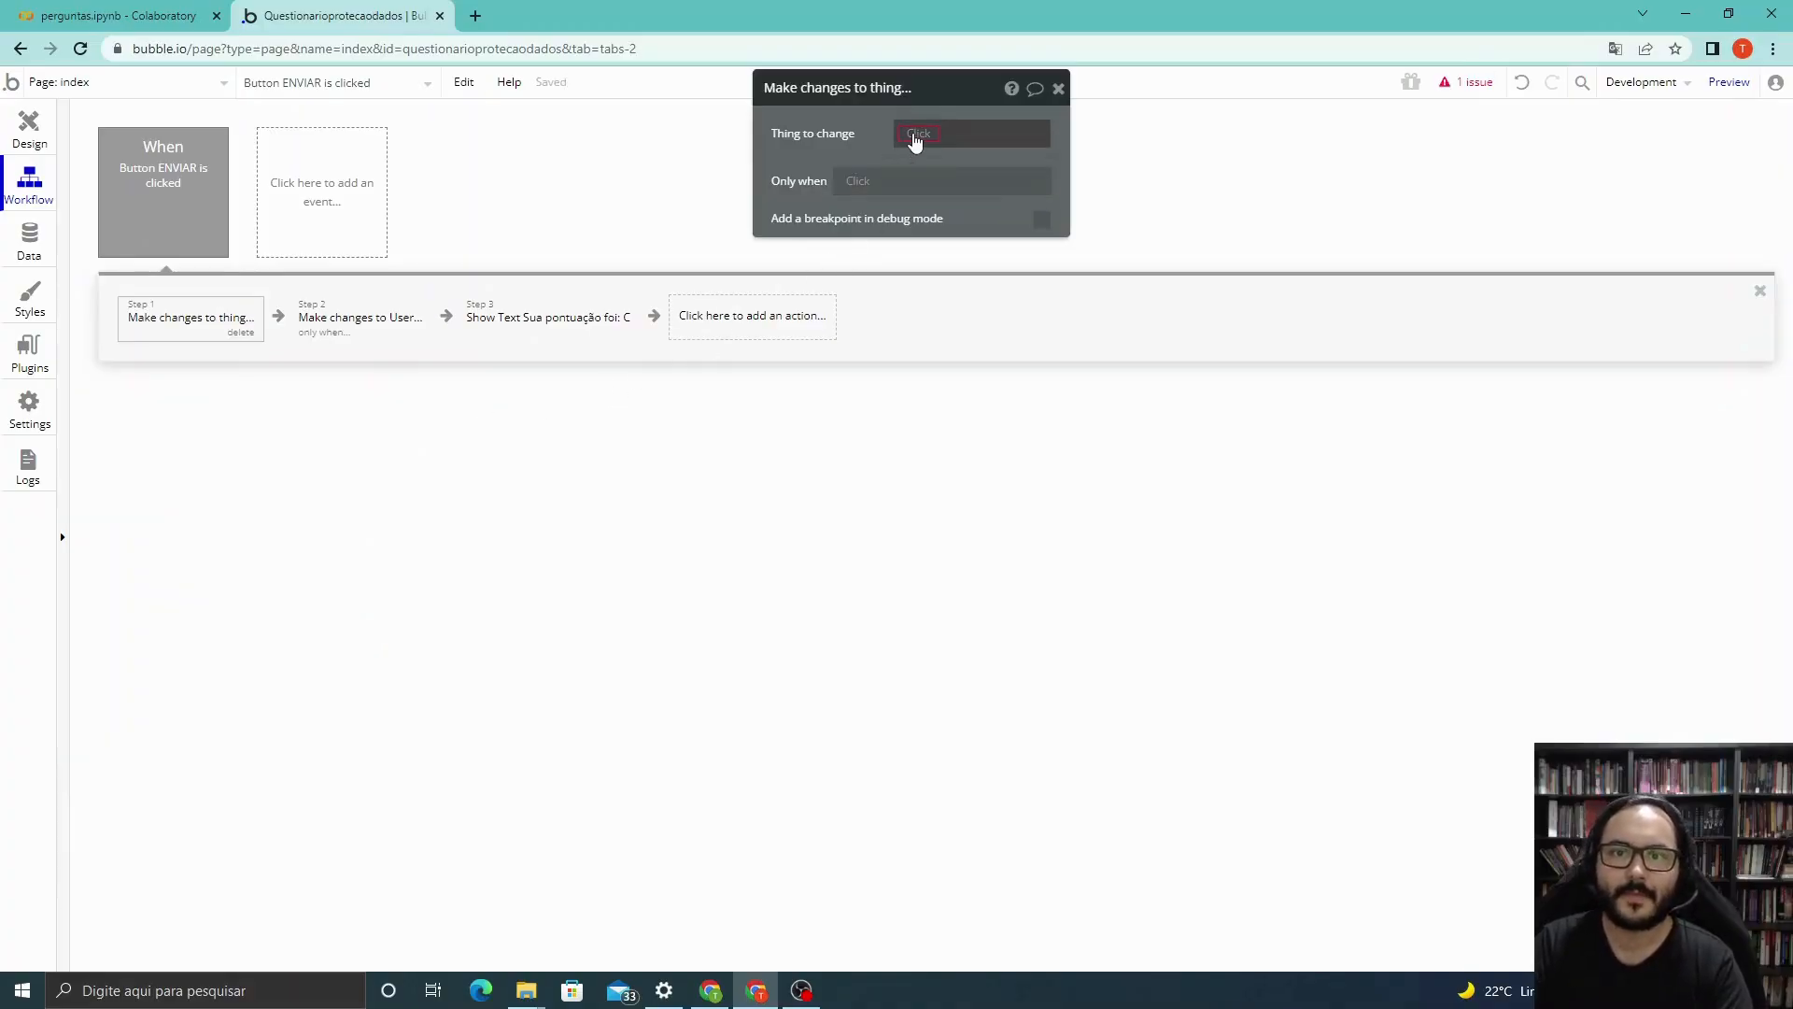
{"action": "left_click", "coordinate": [941, 155]}
Try Current User's pontuacao as the thing to change in the new action, and restore it to Current User alone.
{"action": "left_click", "coordinate": [978, 150]}
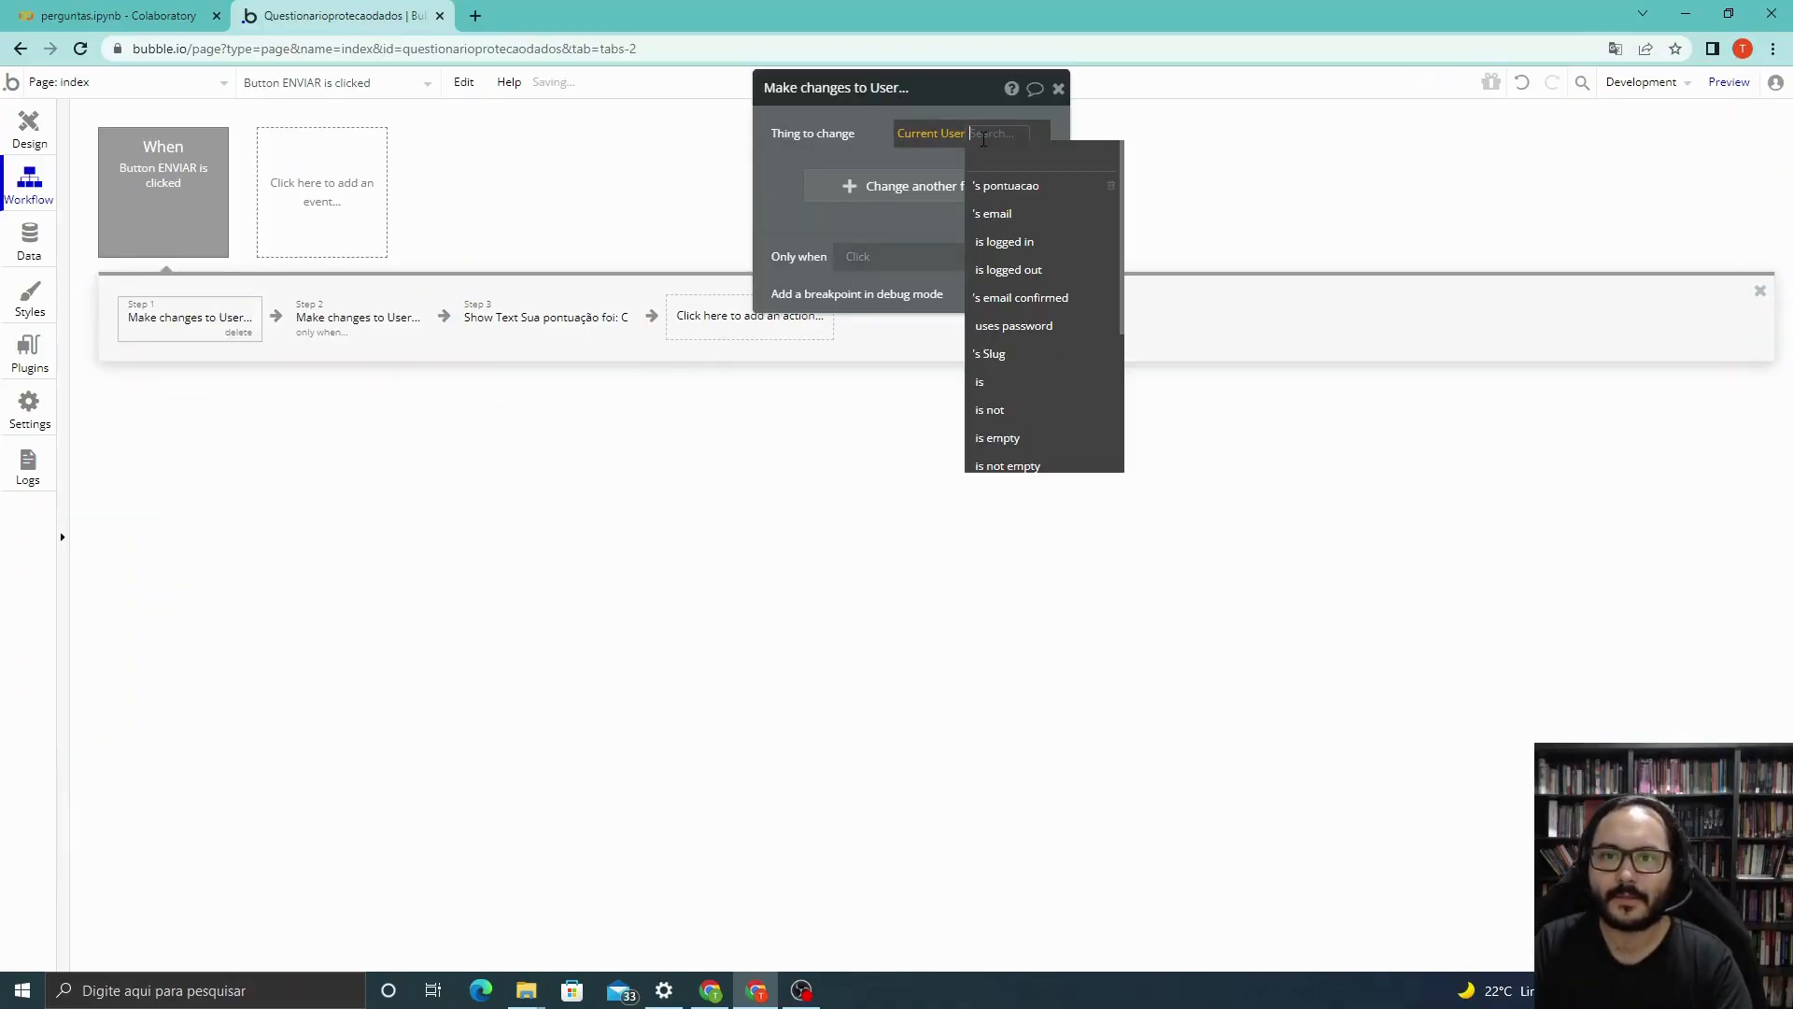
{"action": "left_click", "coordinate": [1009, 191]}
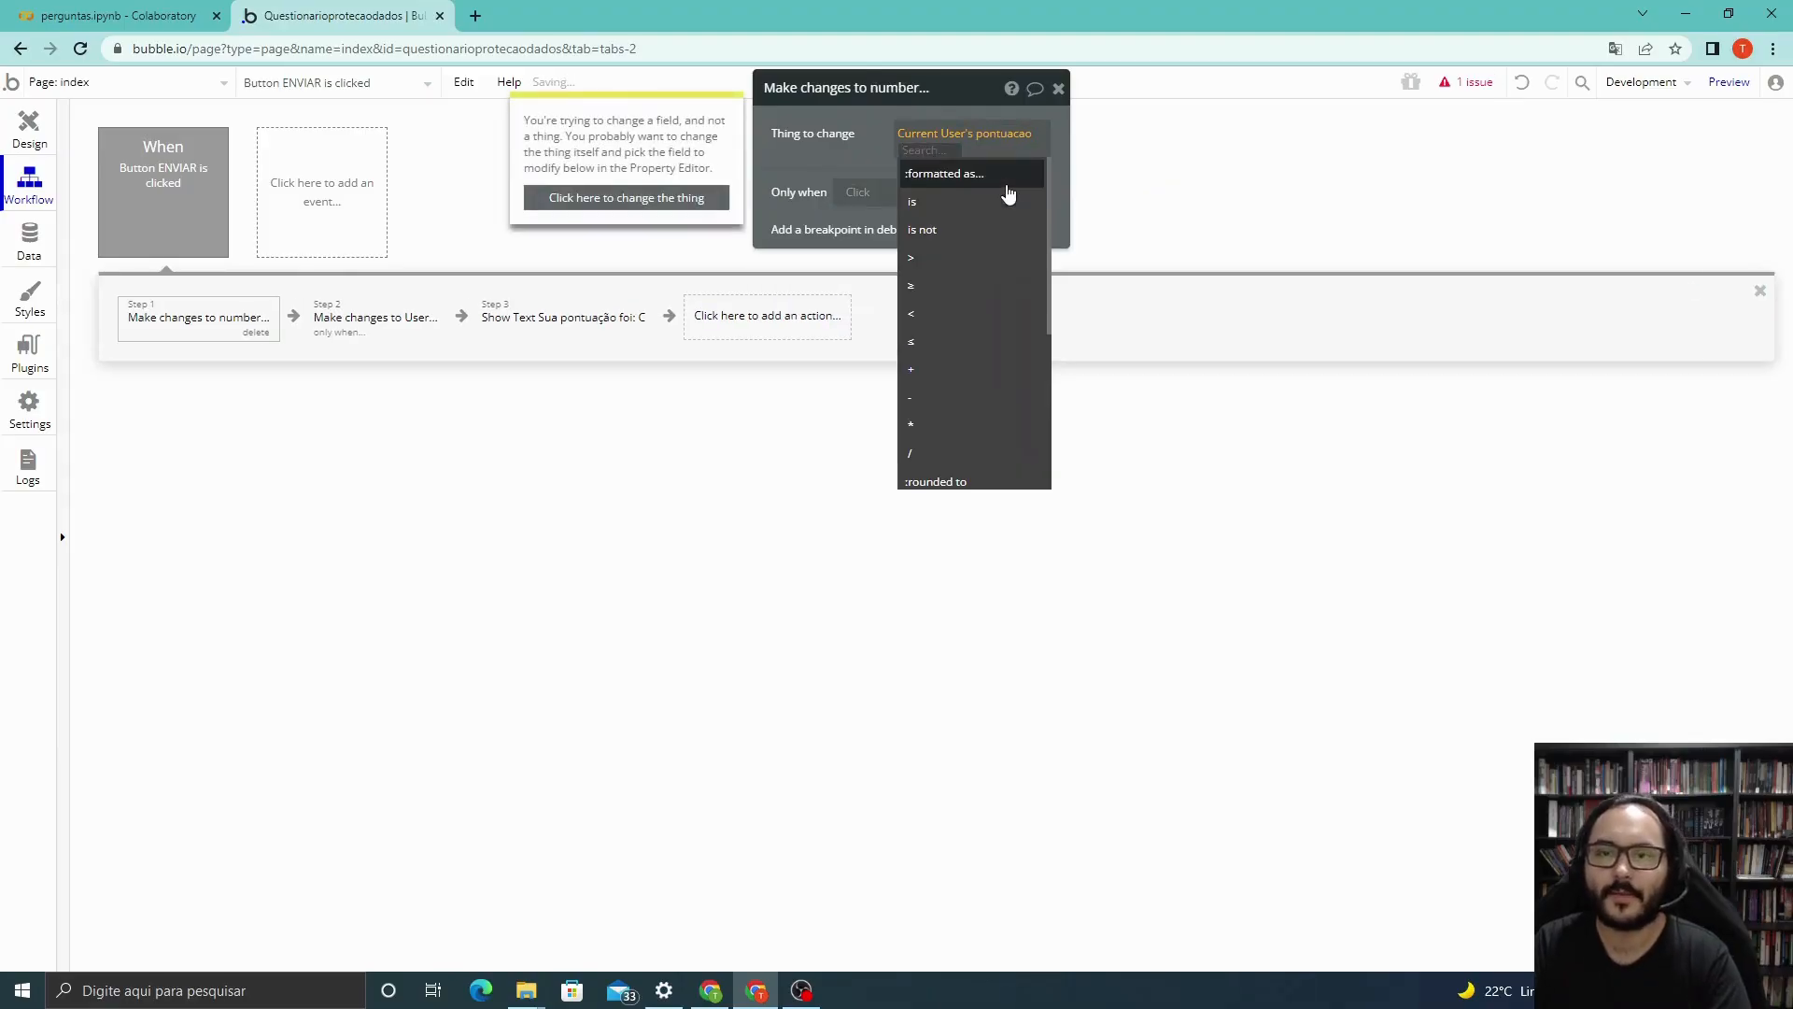
{"action": "mouse_move", "coordinate": [1004, 187]}
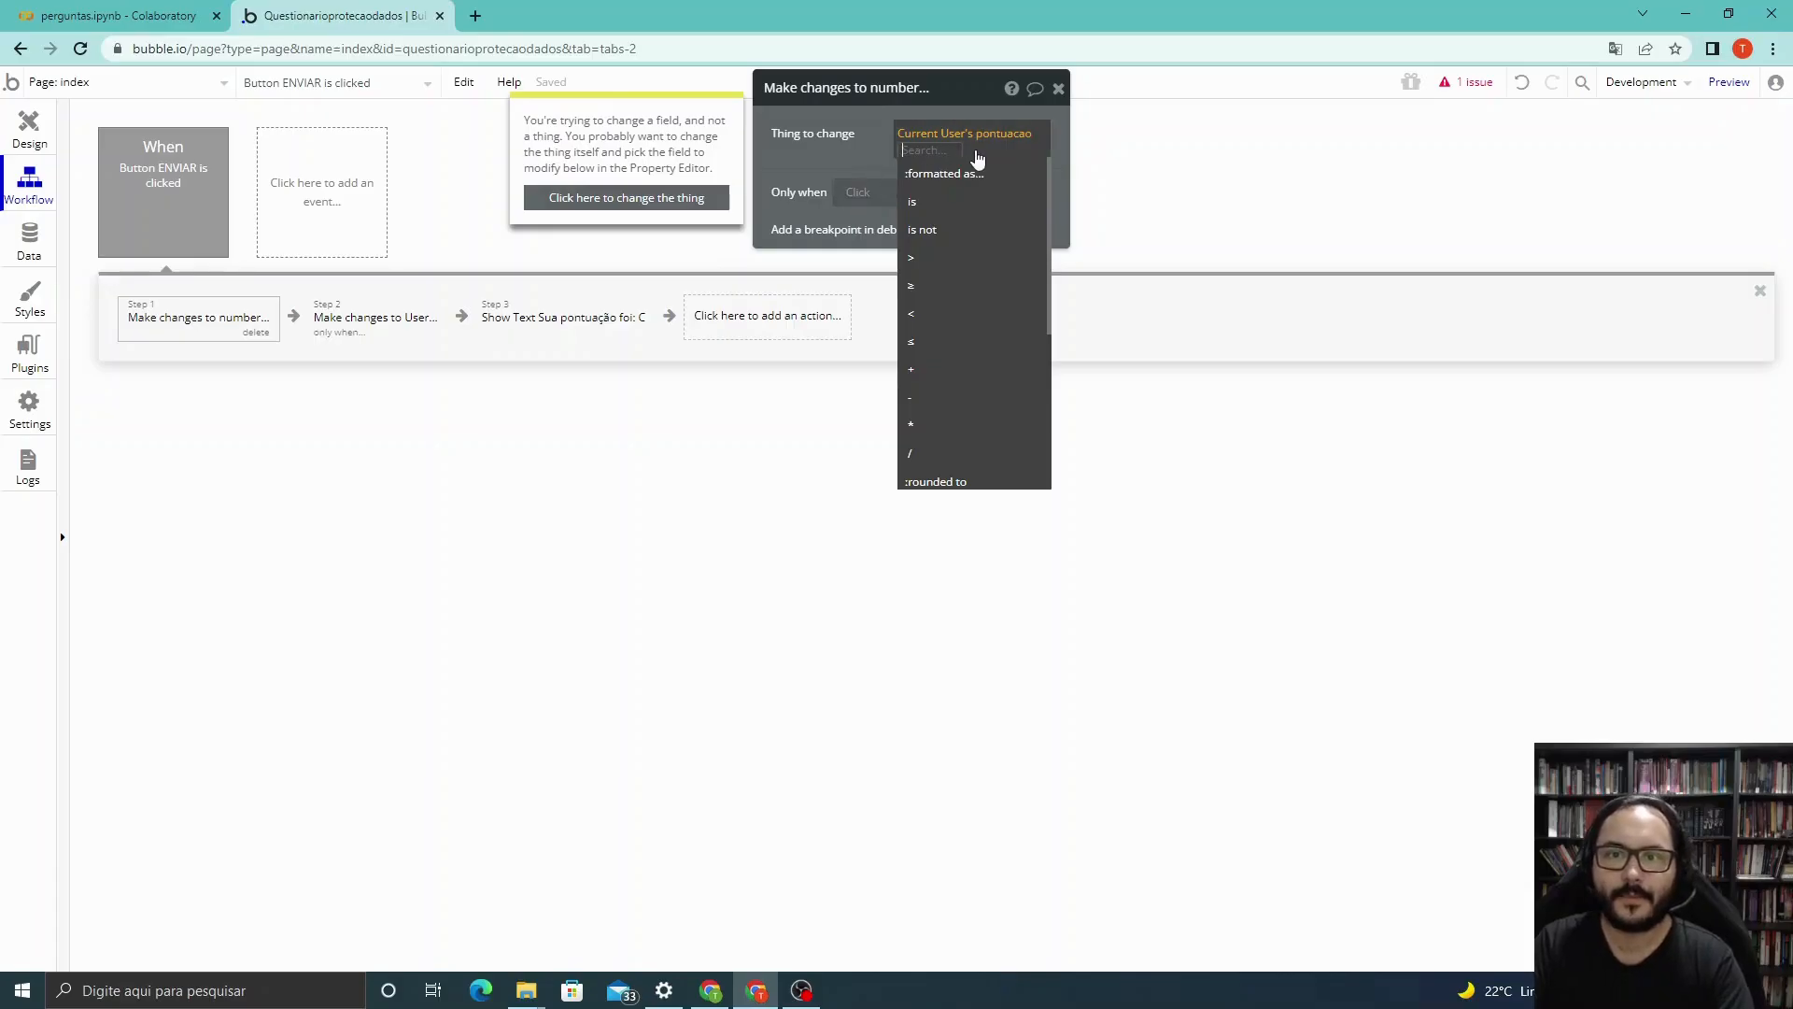
{"action": "left_click", "coordinate": [1025, 155]}
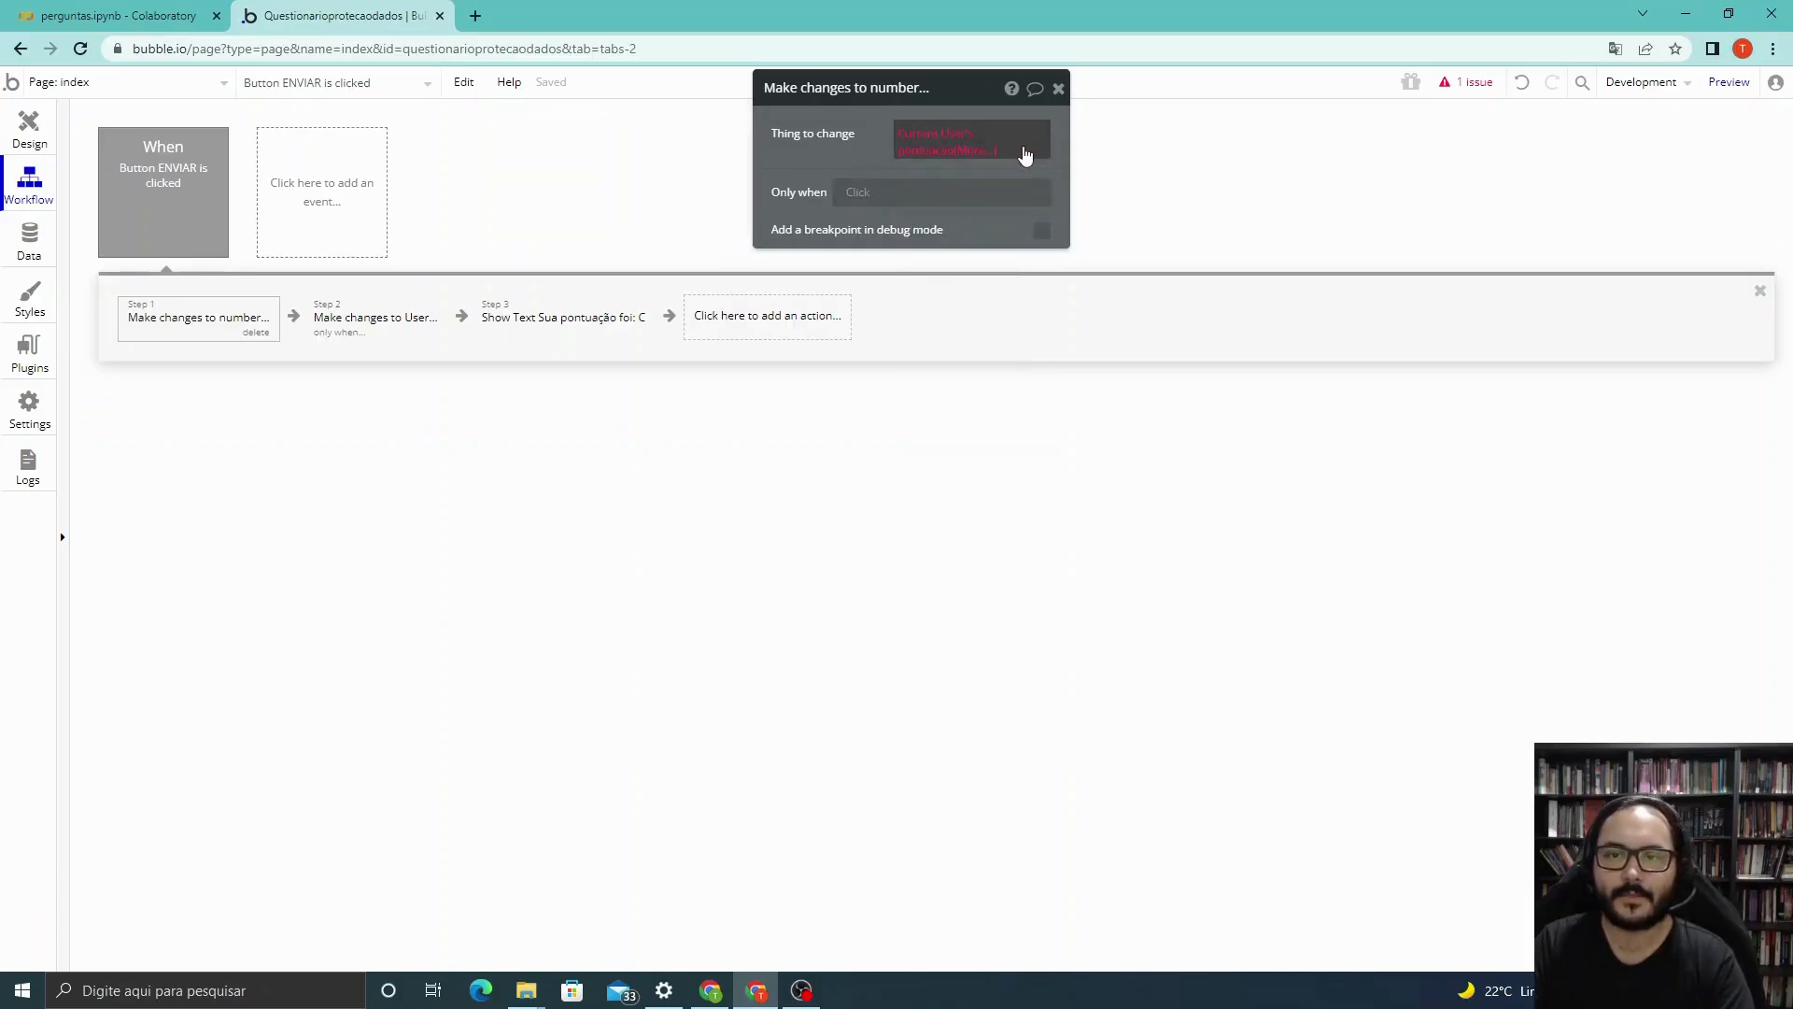
{"action": "left_click", "coordinate": [1014, 157]}
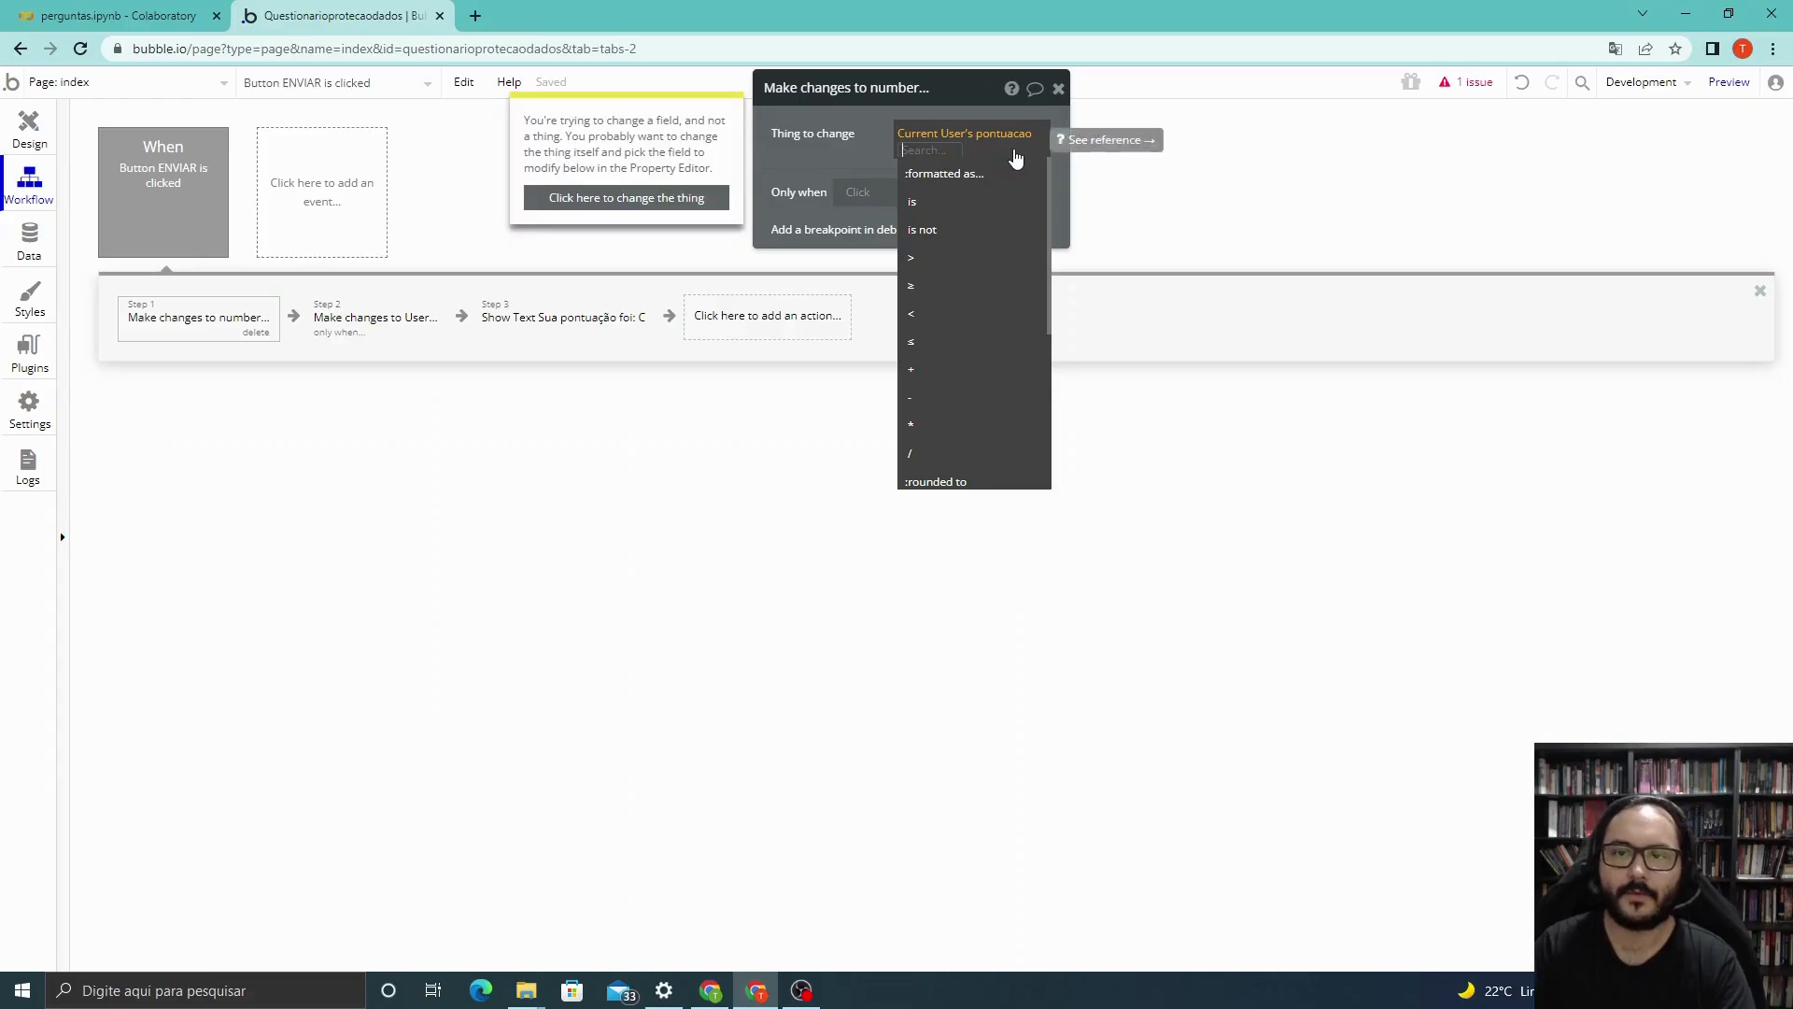
{"action": "left_click", "coordinate": [1016, 157]}
{"action": "left_click", "coordinate": [848, 142]}
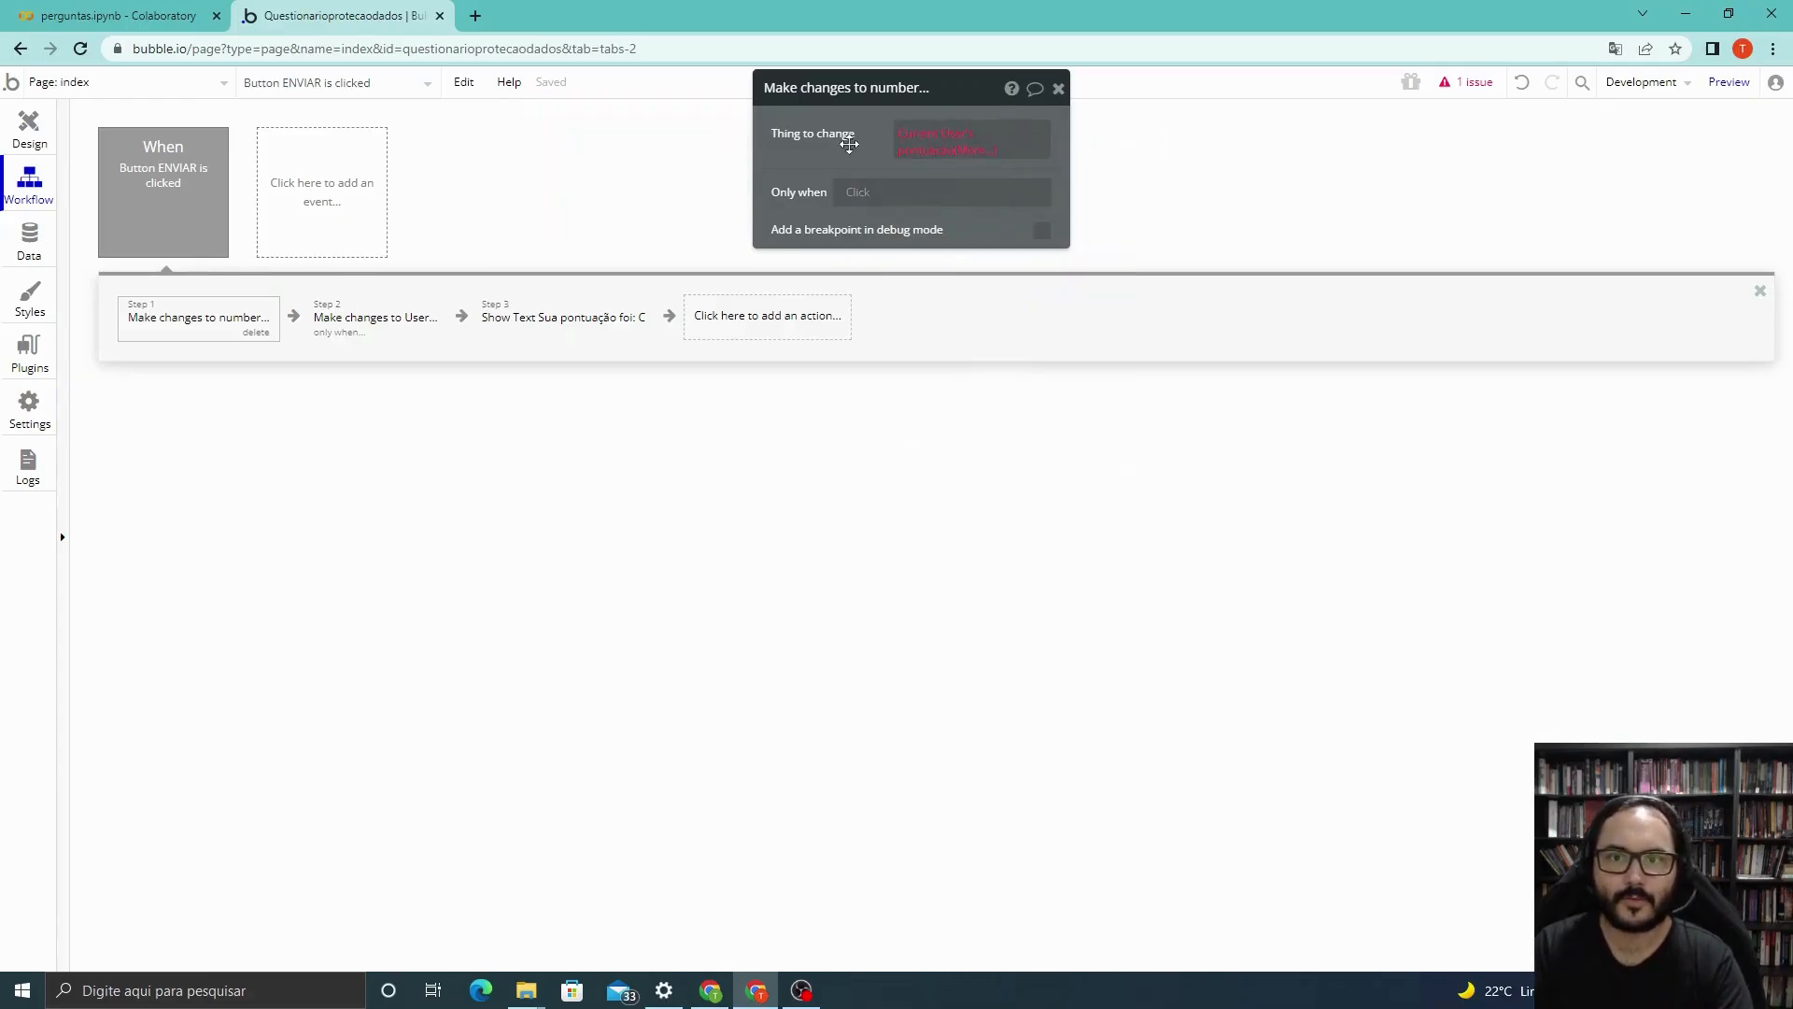
{"action": "left_click", "coordinate": [985, 155]}
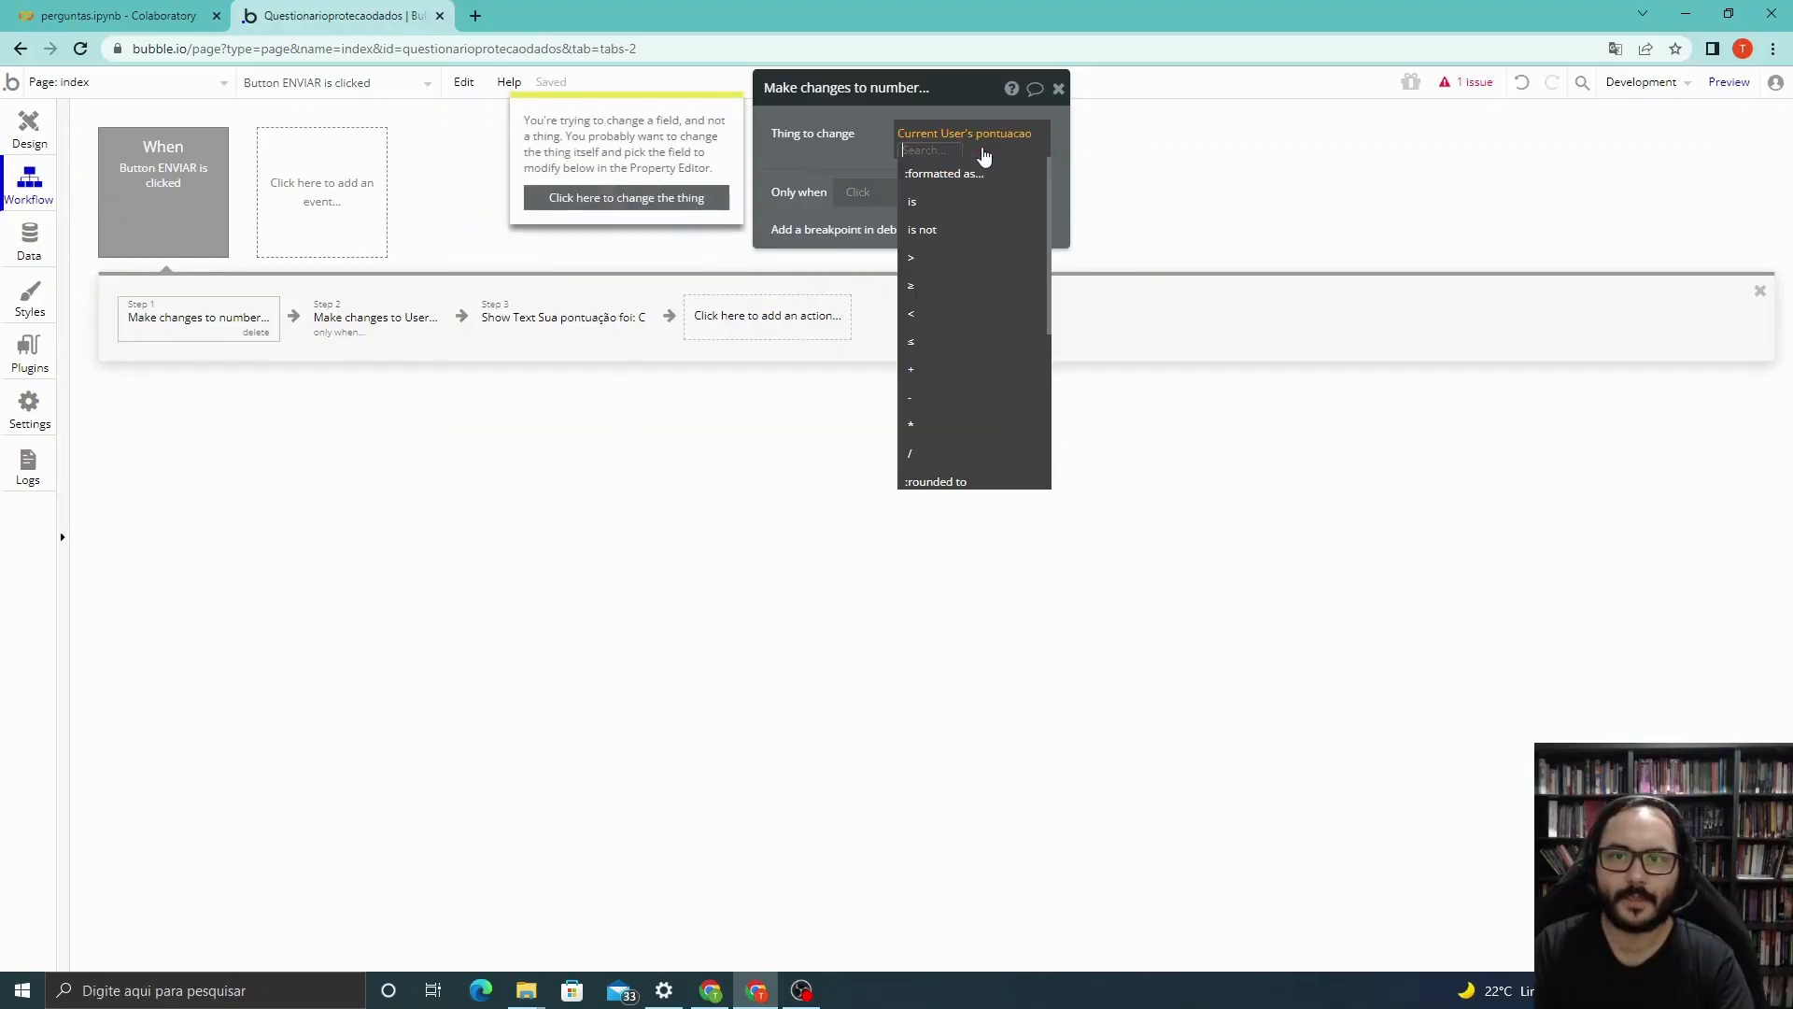
{"action": "key", "text": "BackSpace"}
{"action": "key", "text": "BackSpace"}
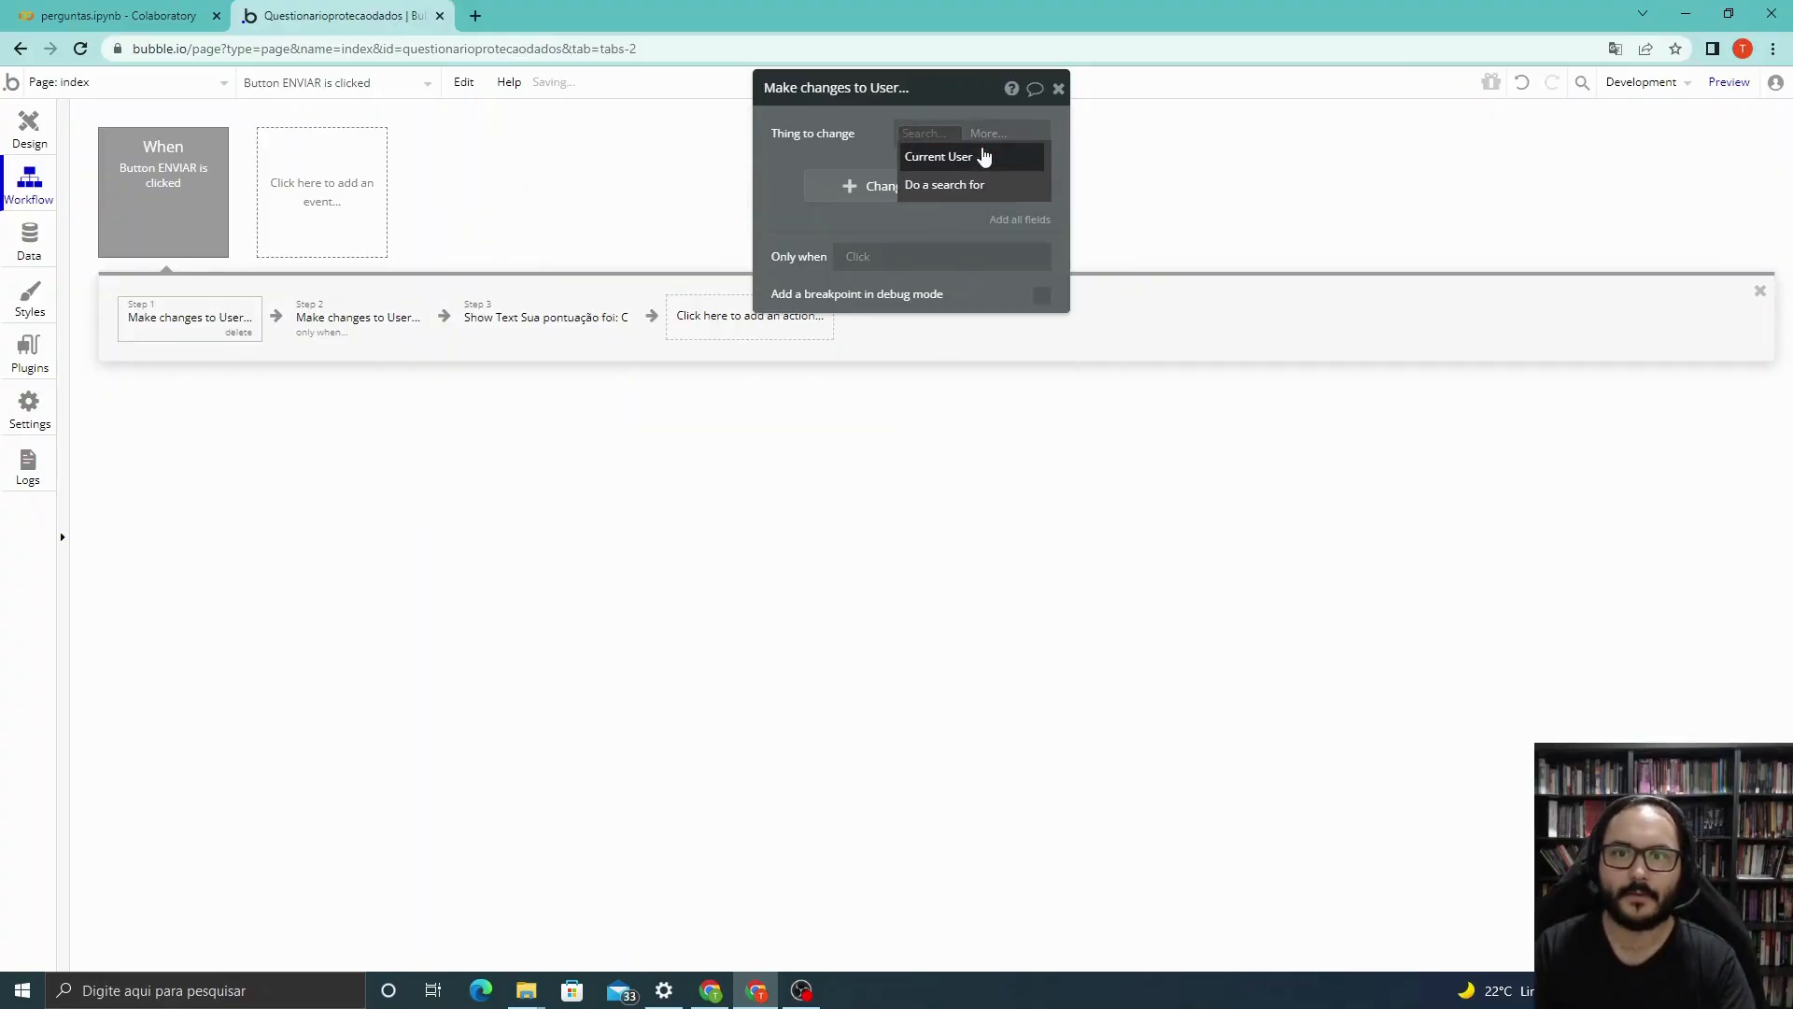
{"action": "left_click", "coordinate": [948, 159]}
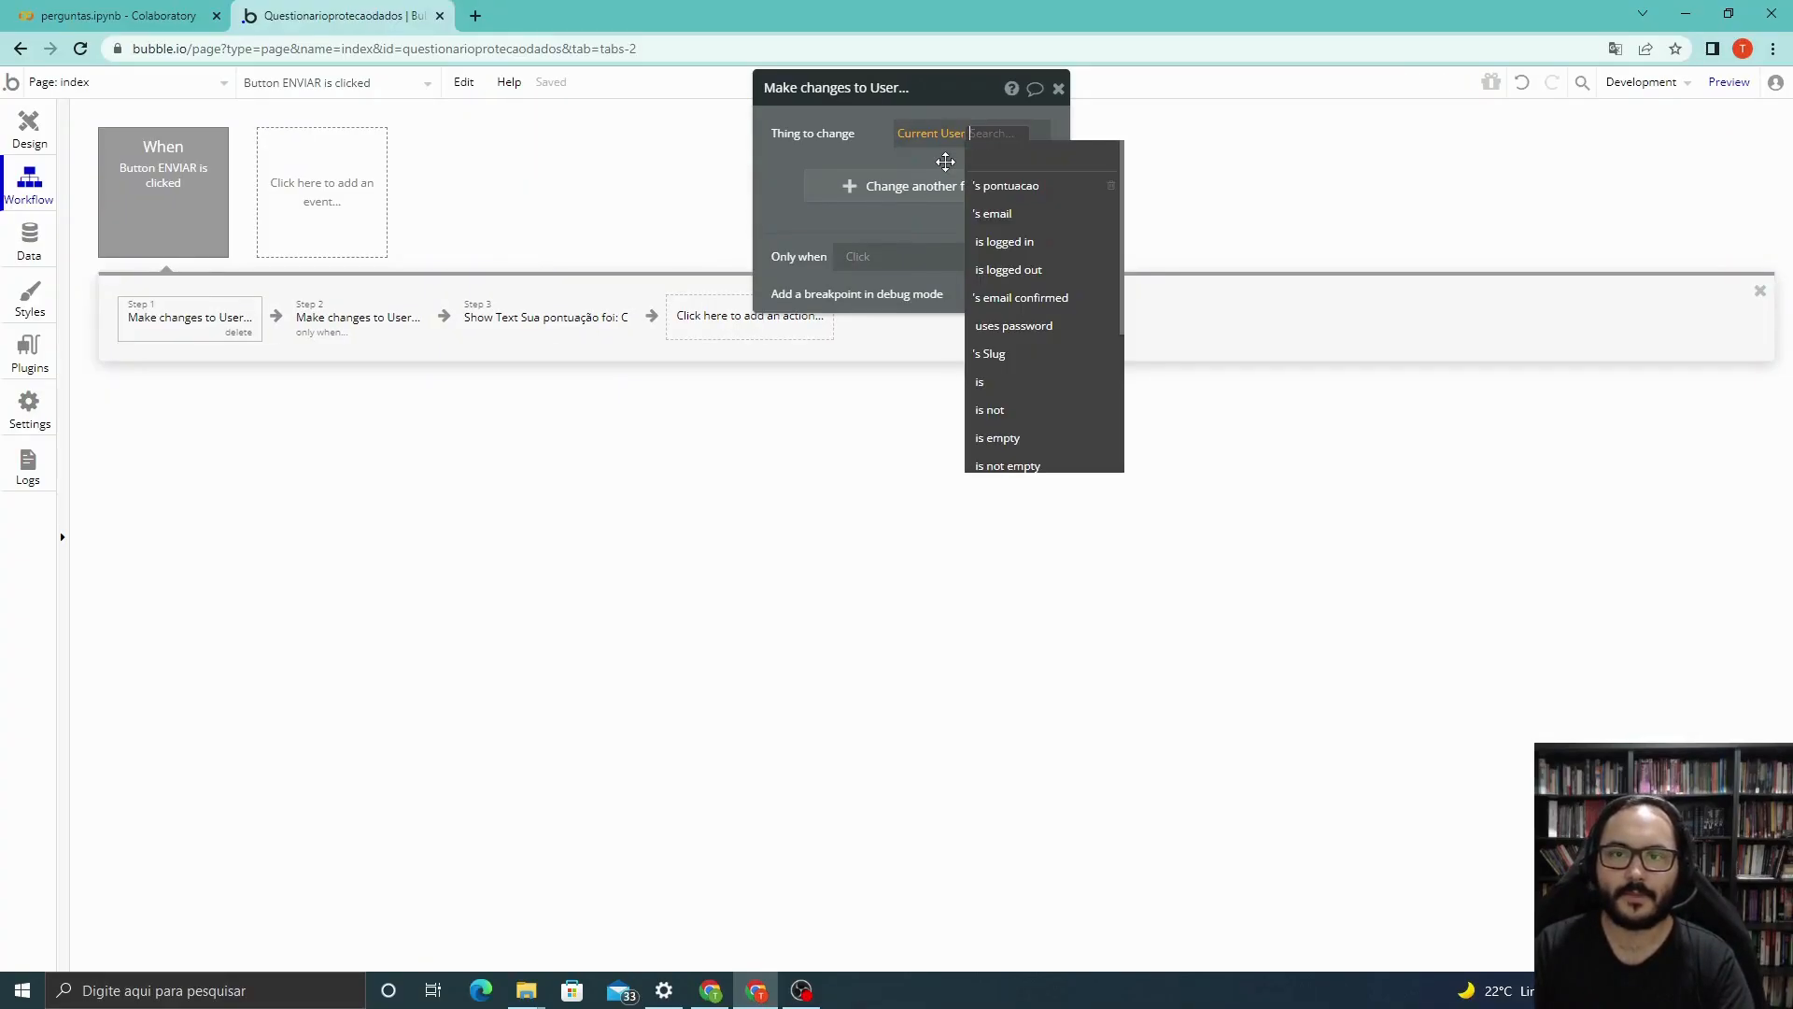
{"action": "left_click", "coordinate": [889, 211]}
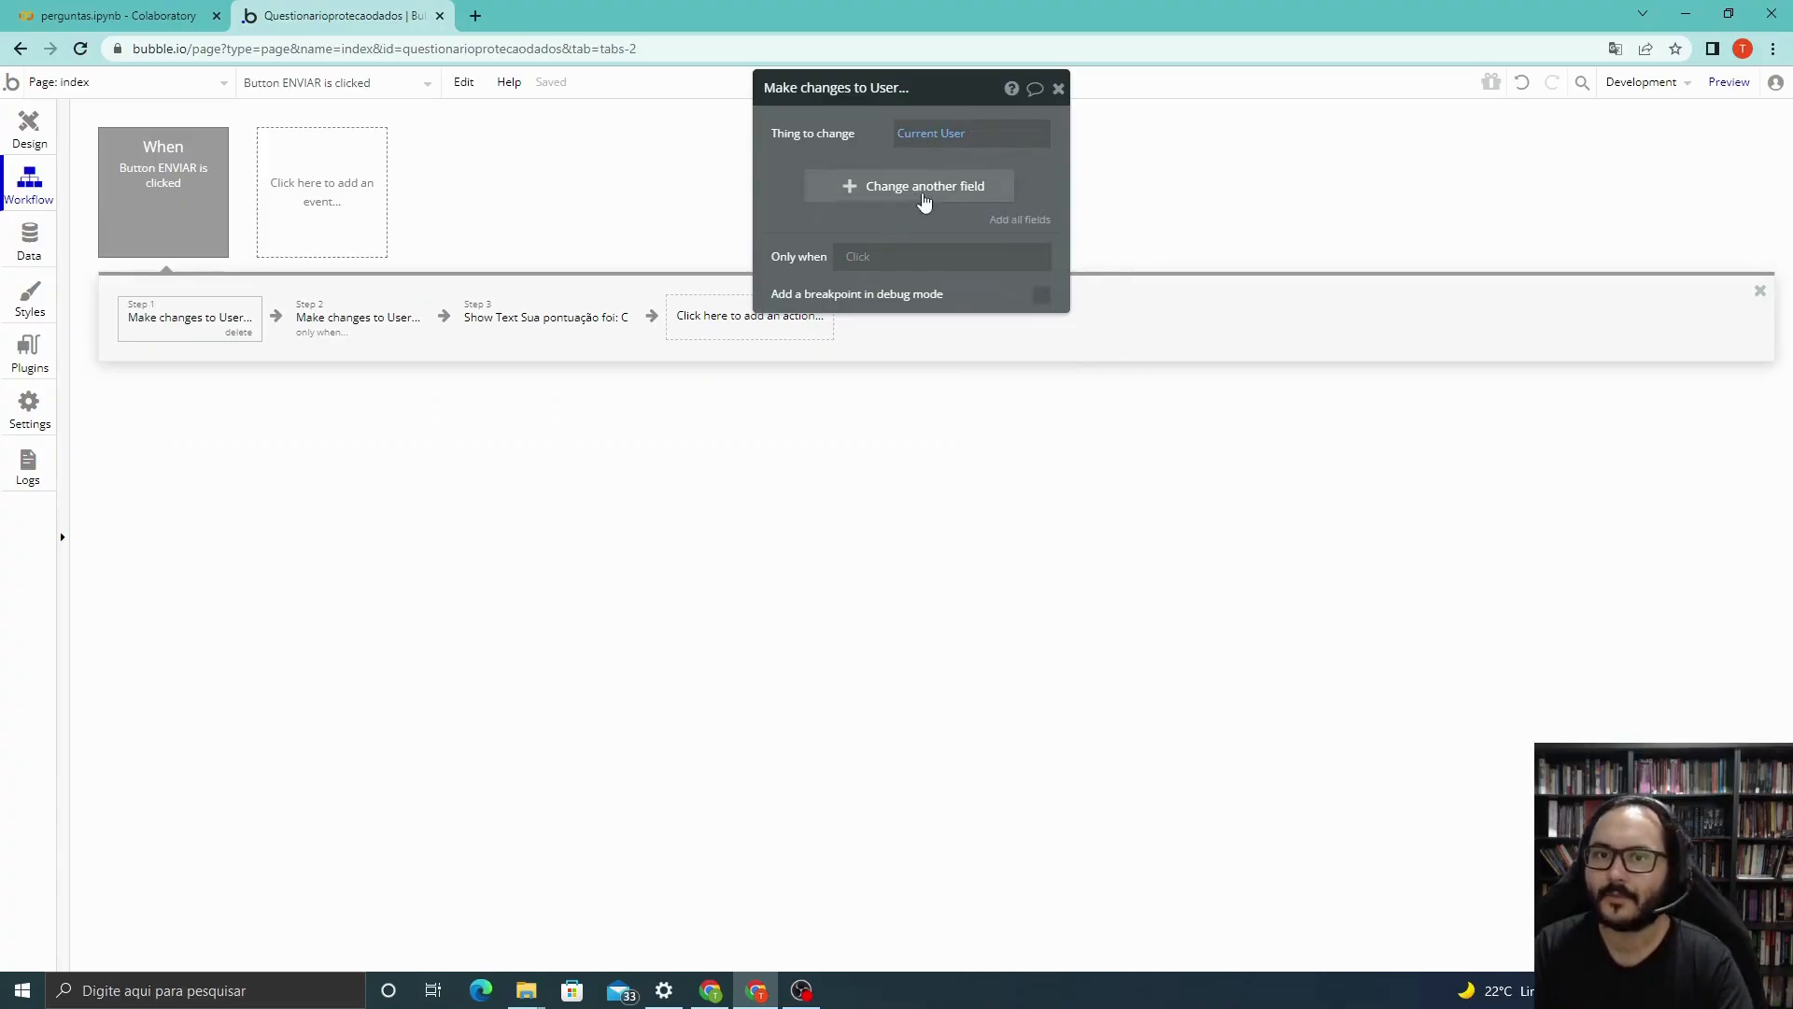
Set the pontuacao field to 0 in the first user-change action and close its properties.
{"action": "left_click", "coordinate": [913, 198]}
{"action": "left_click", "coordinate": [791, 177]}
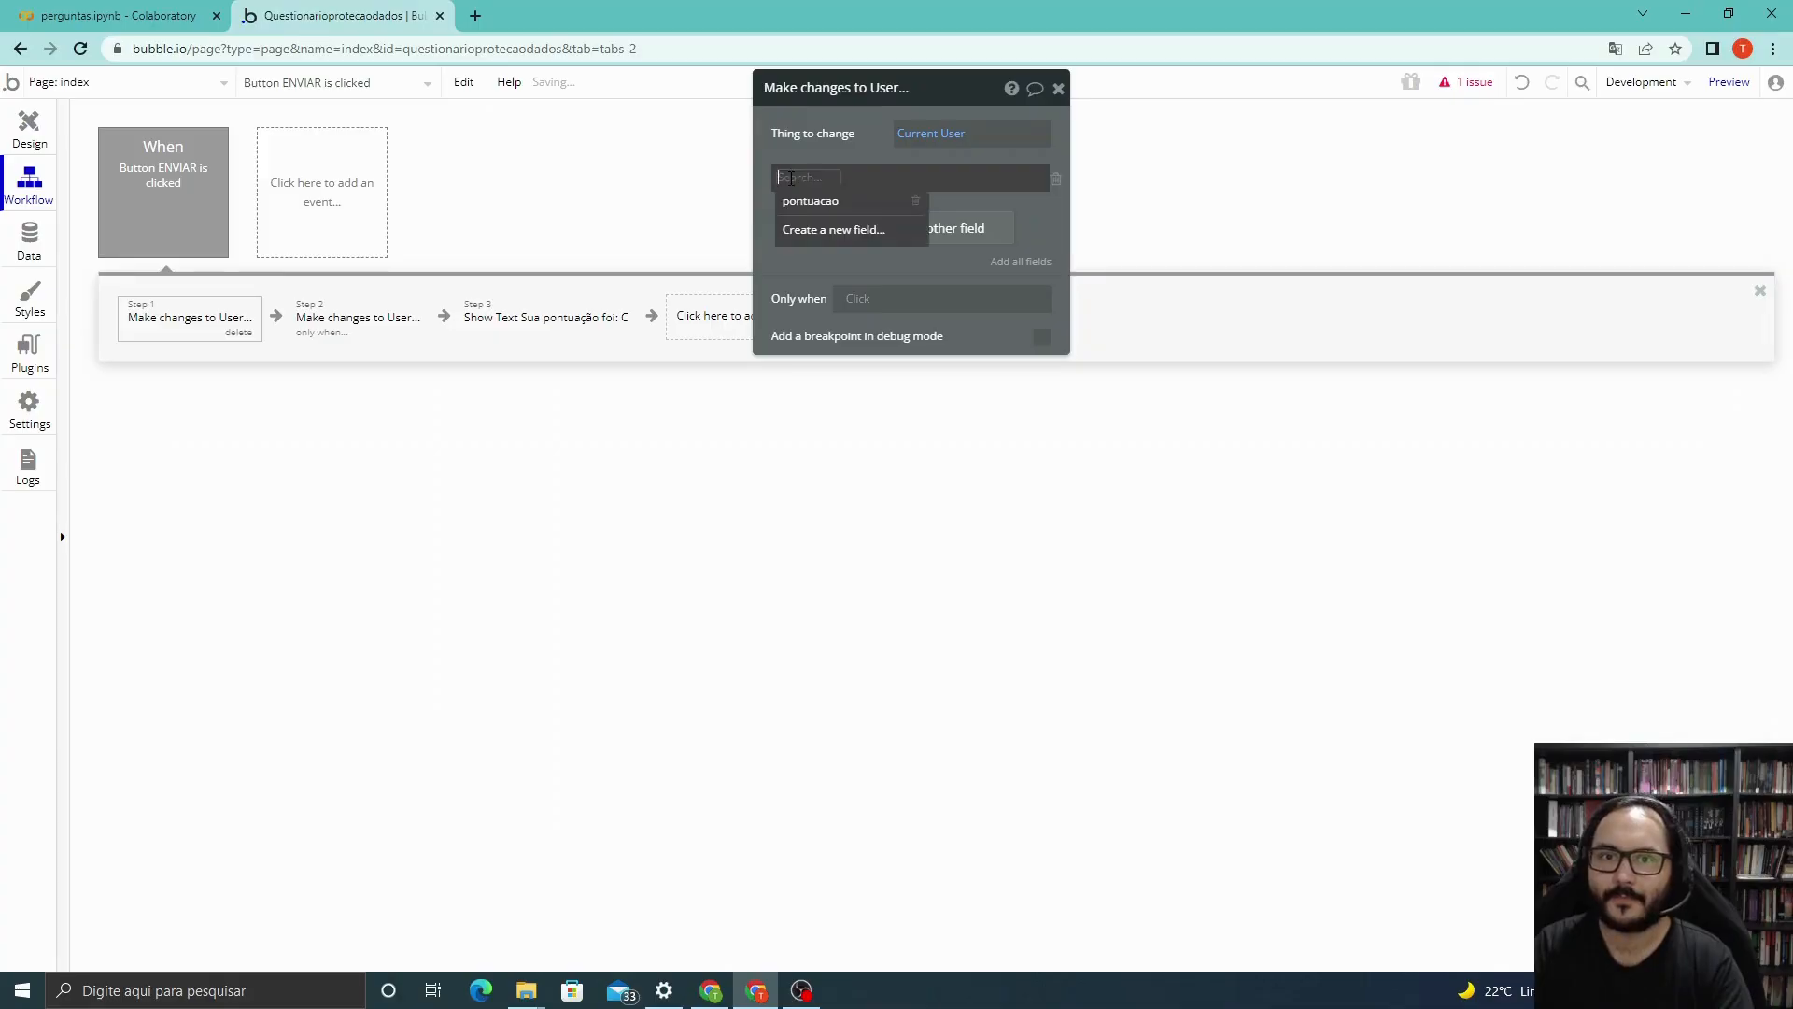
{"action": "left_click", "coordinate": [1042, 232]}
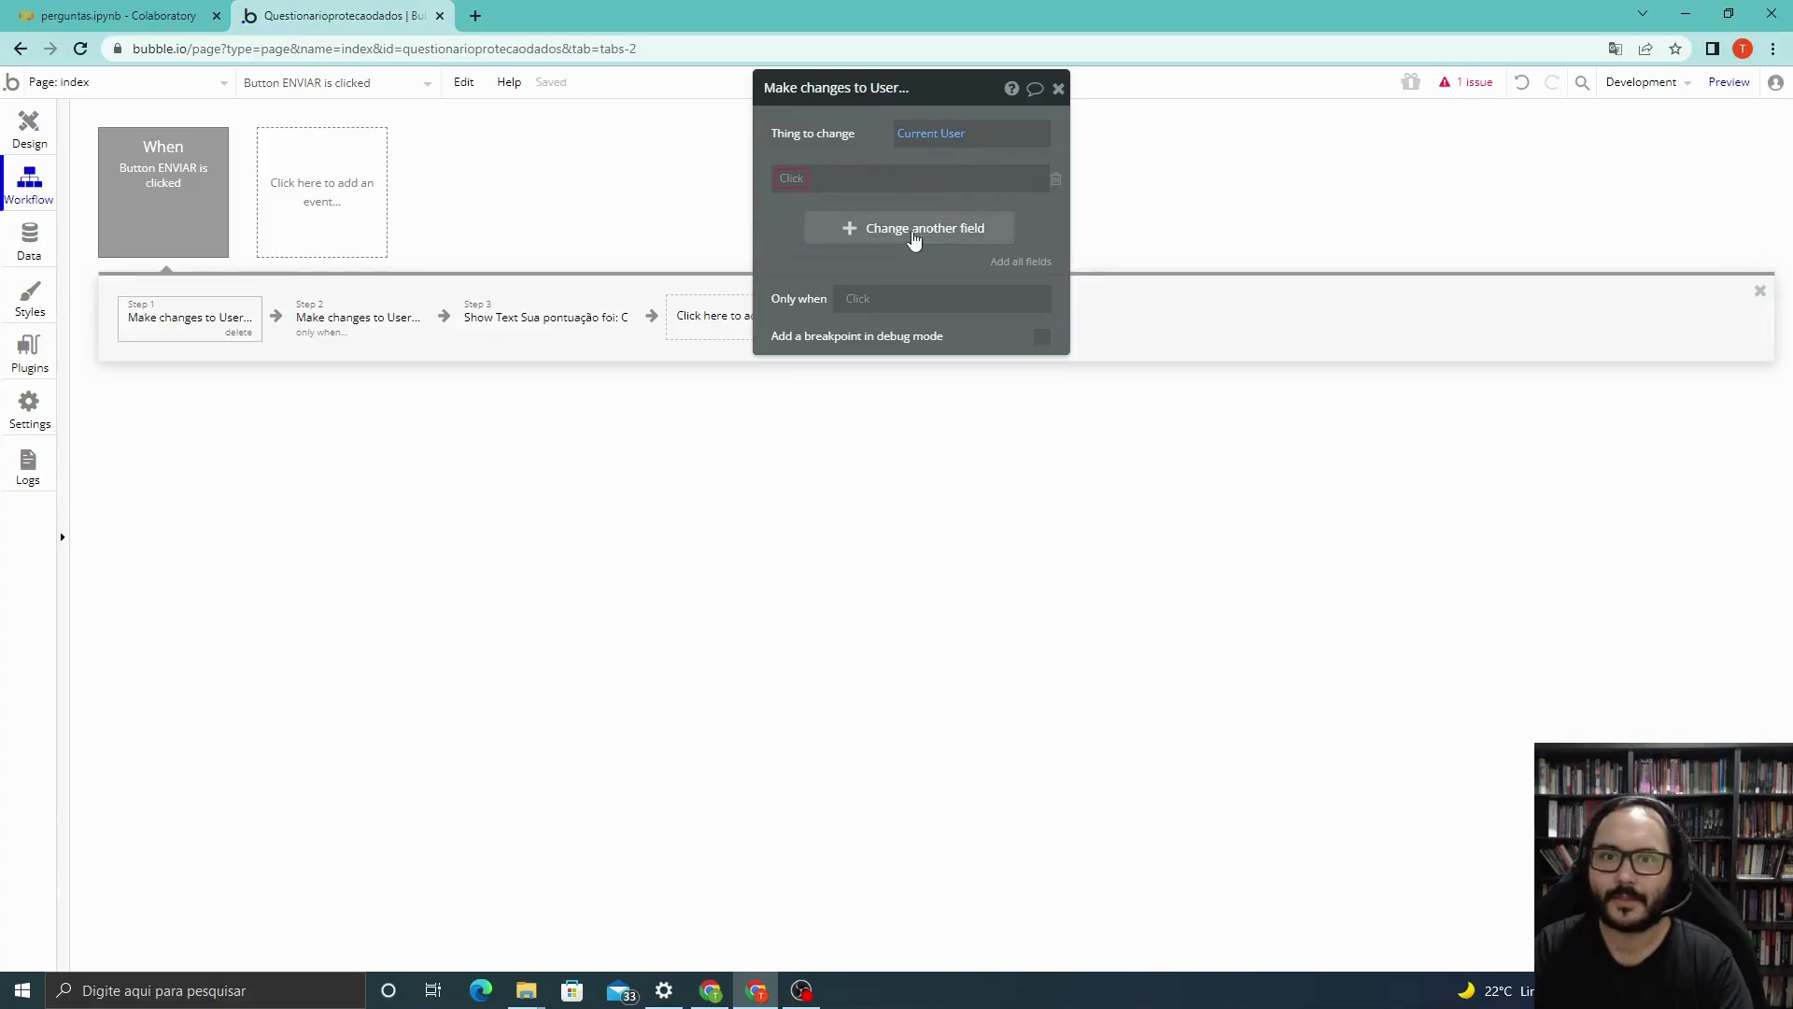
{"action": "left_click", "coordinate": [792, 185]}
{"action": "left_click", "coordinate": [809, 198]}
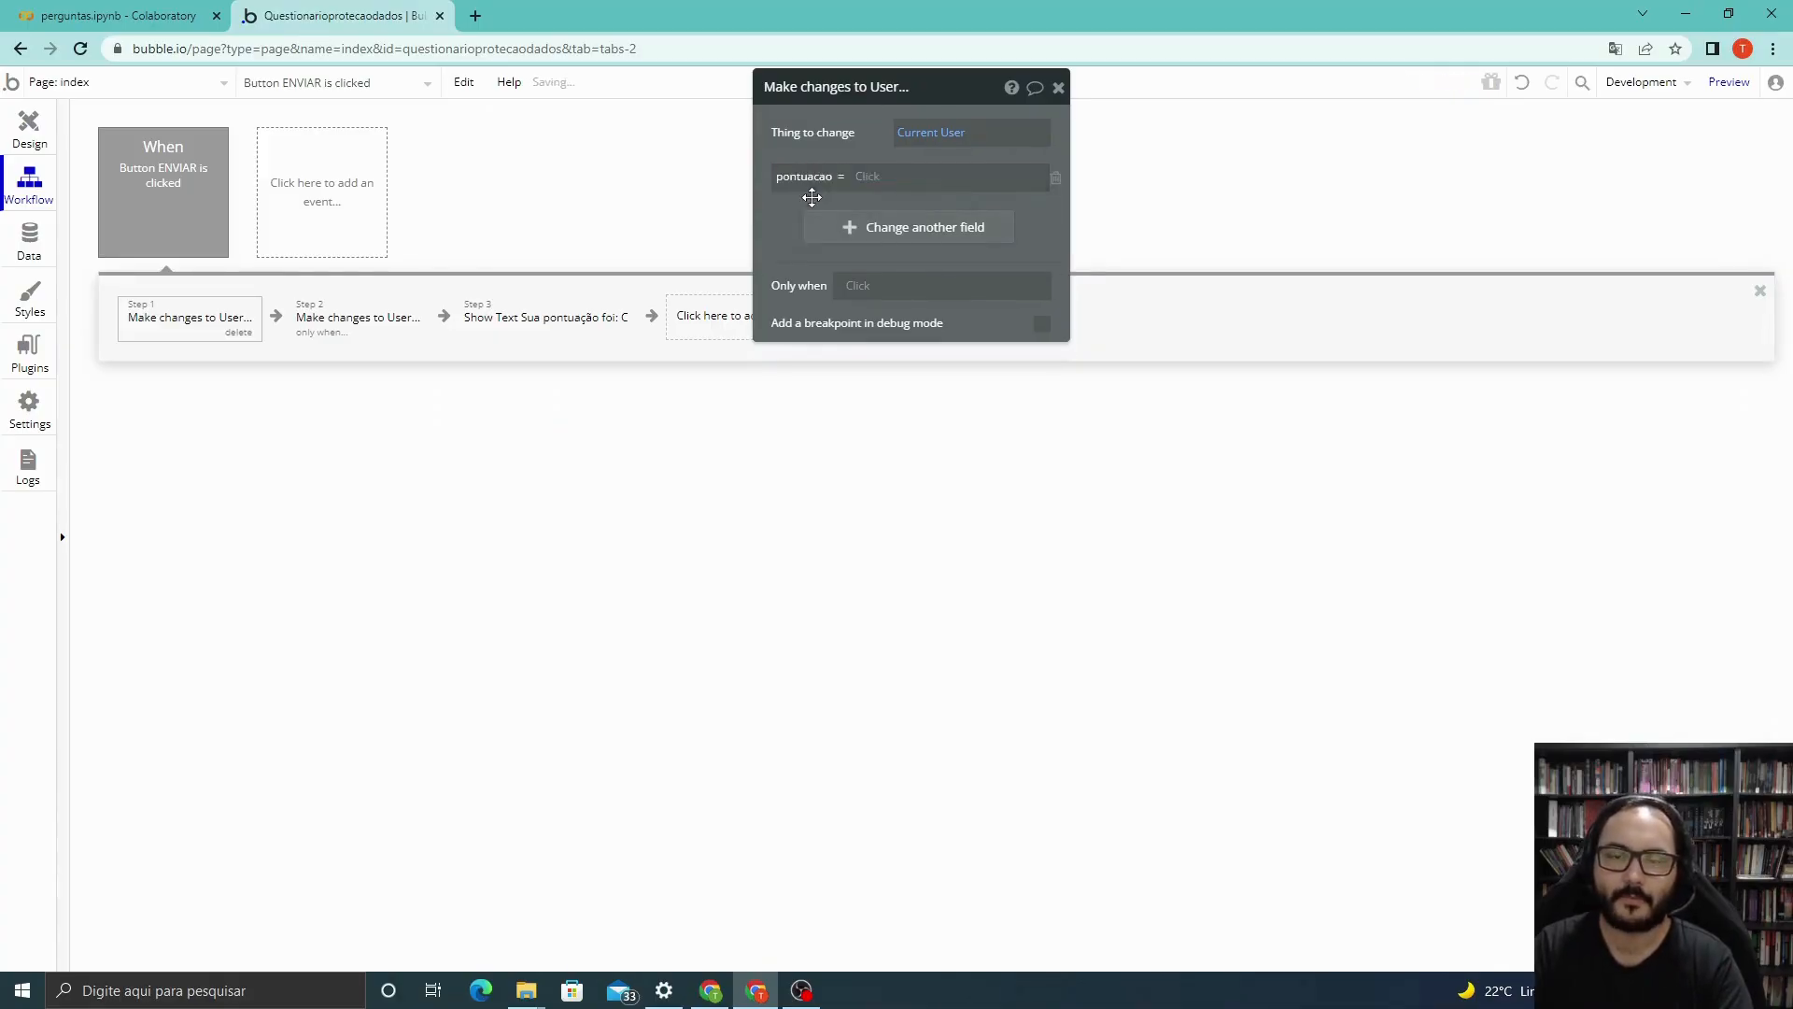
{"action": "left_click", "coordinate": [869, 190]}
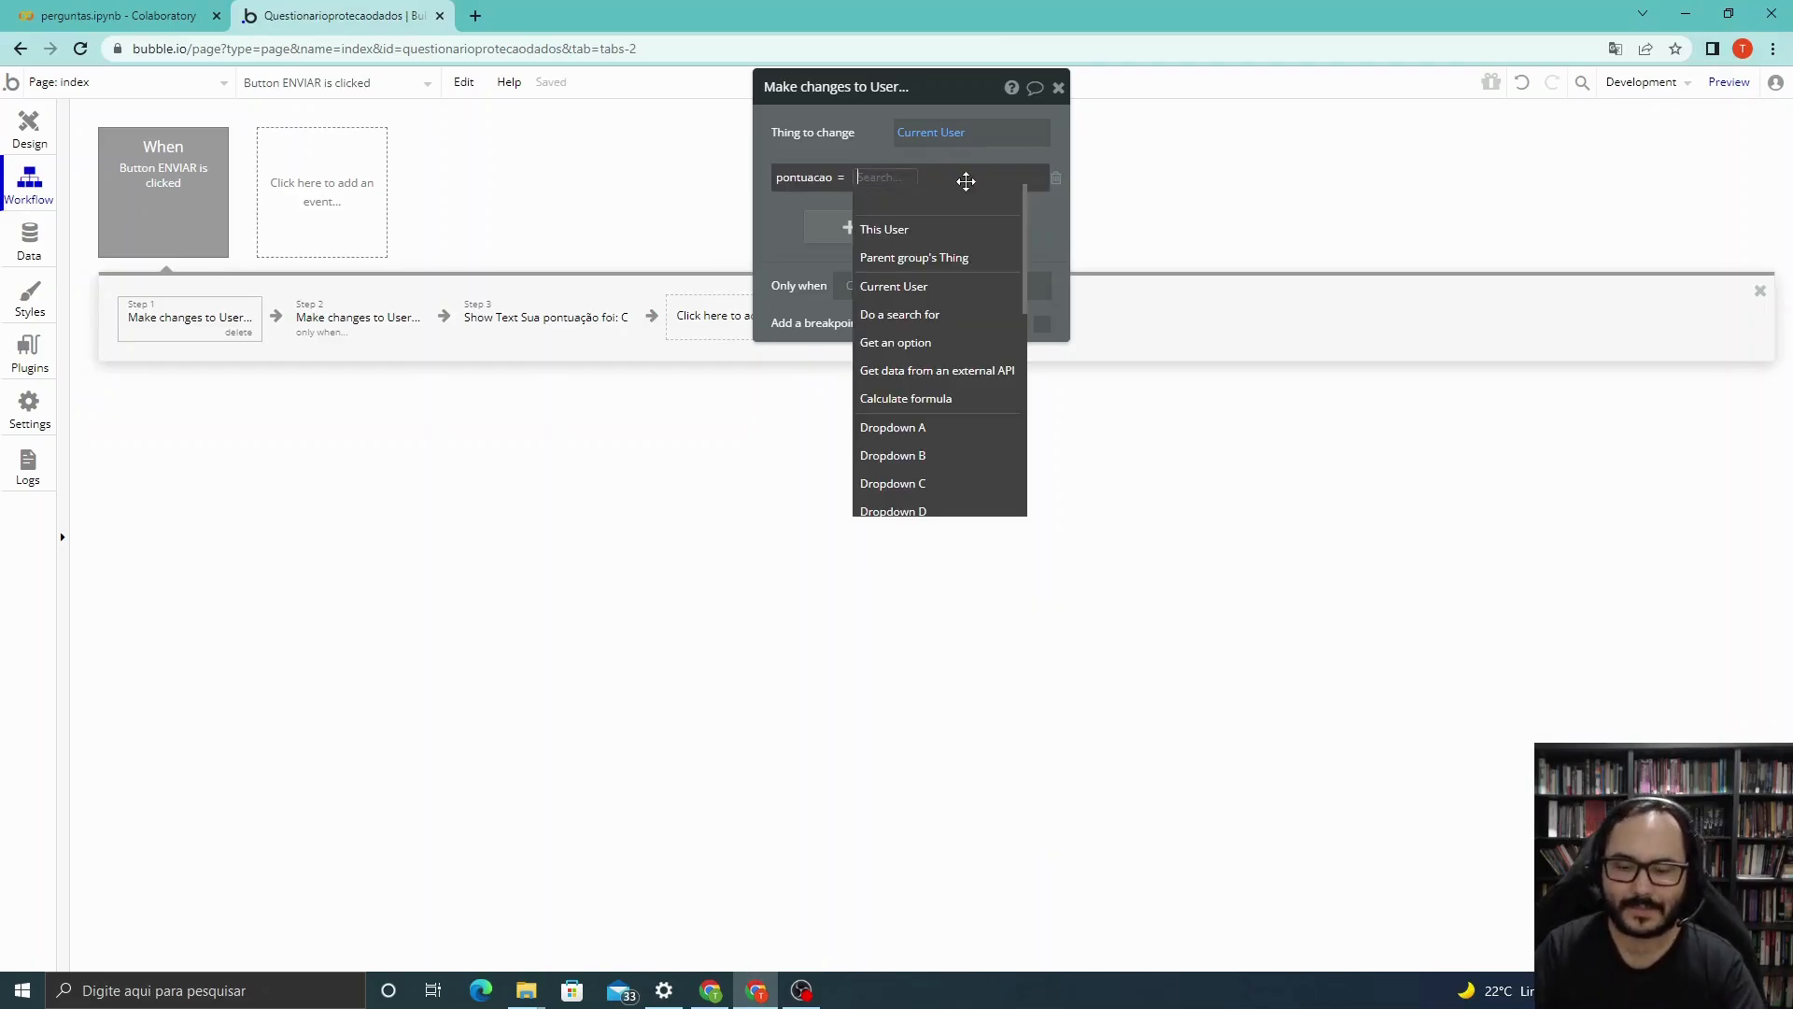
{"action": "type", "text": "0"}
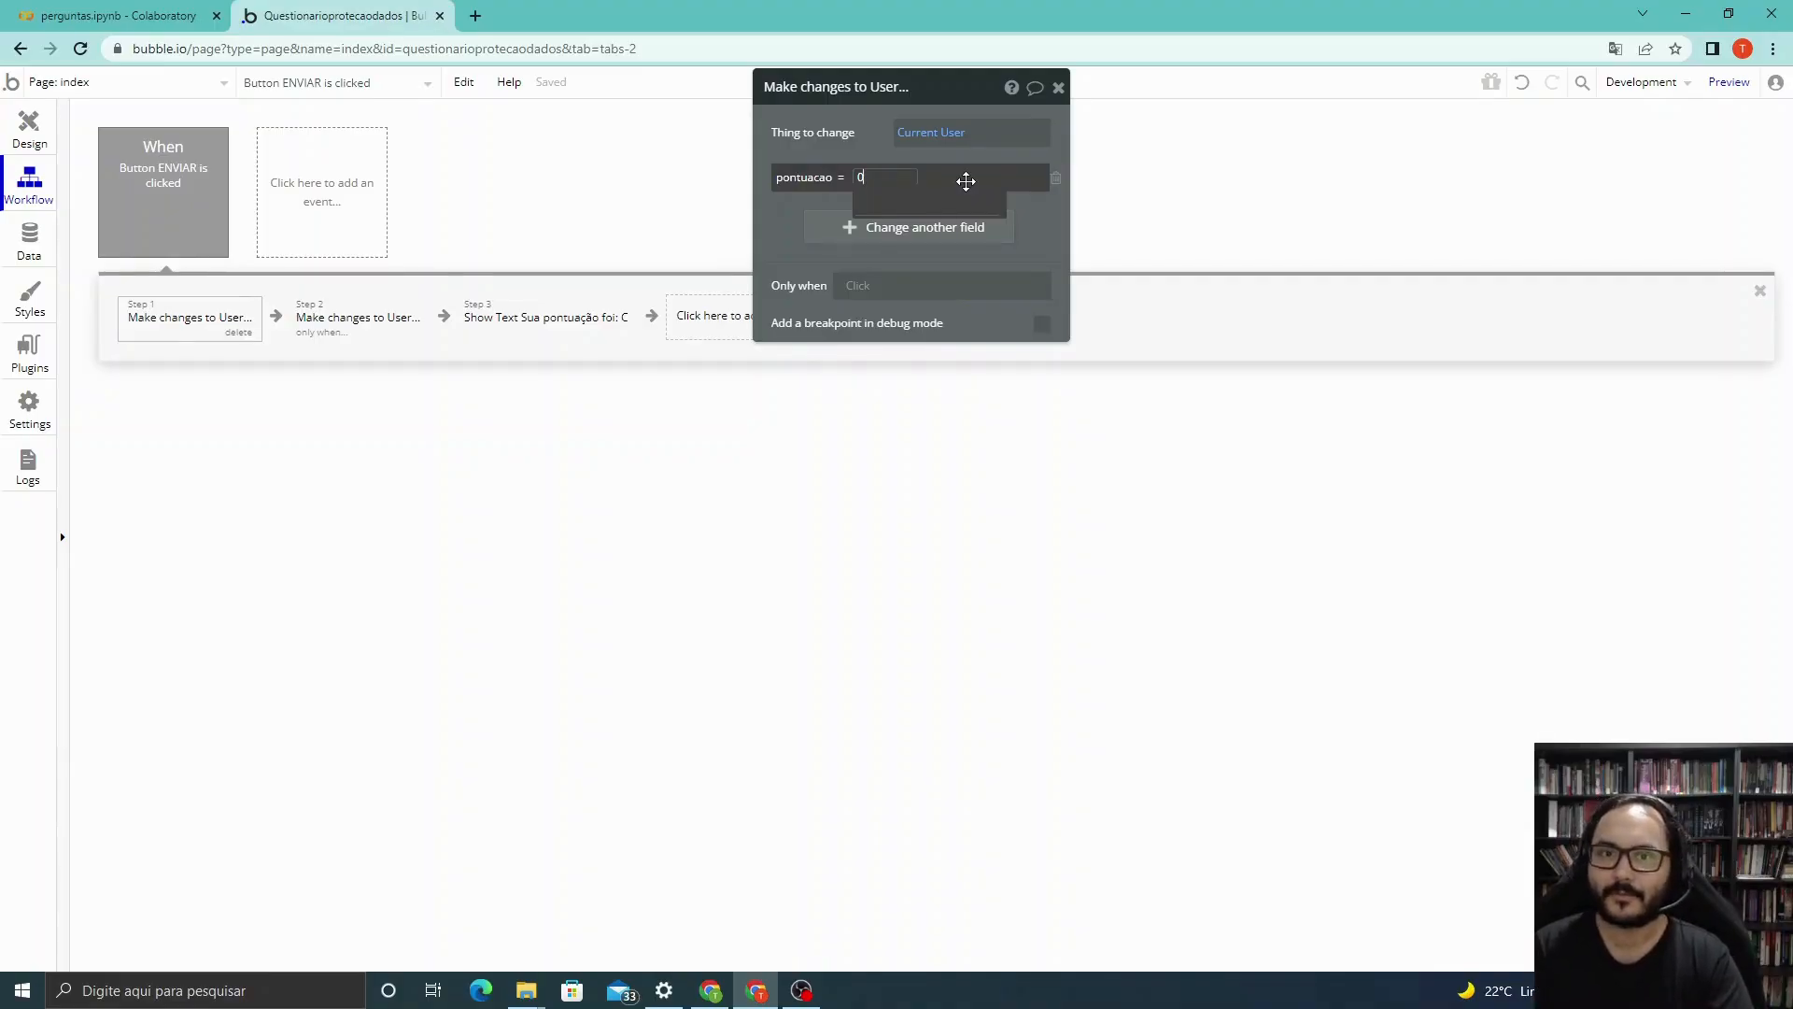
{"action": "left_click", "coordinate": [965, 180]}
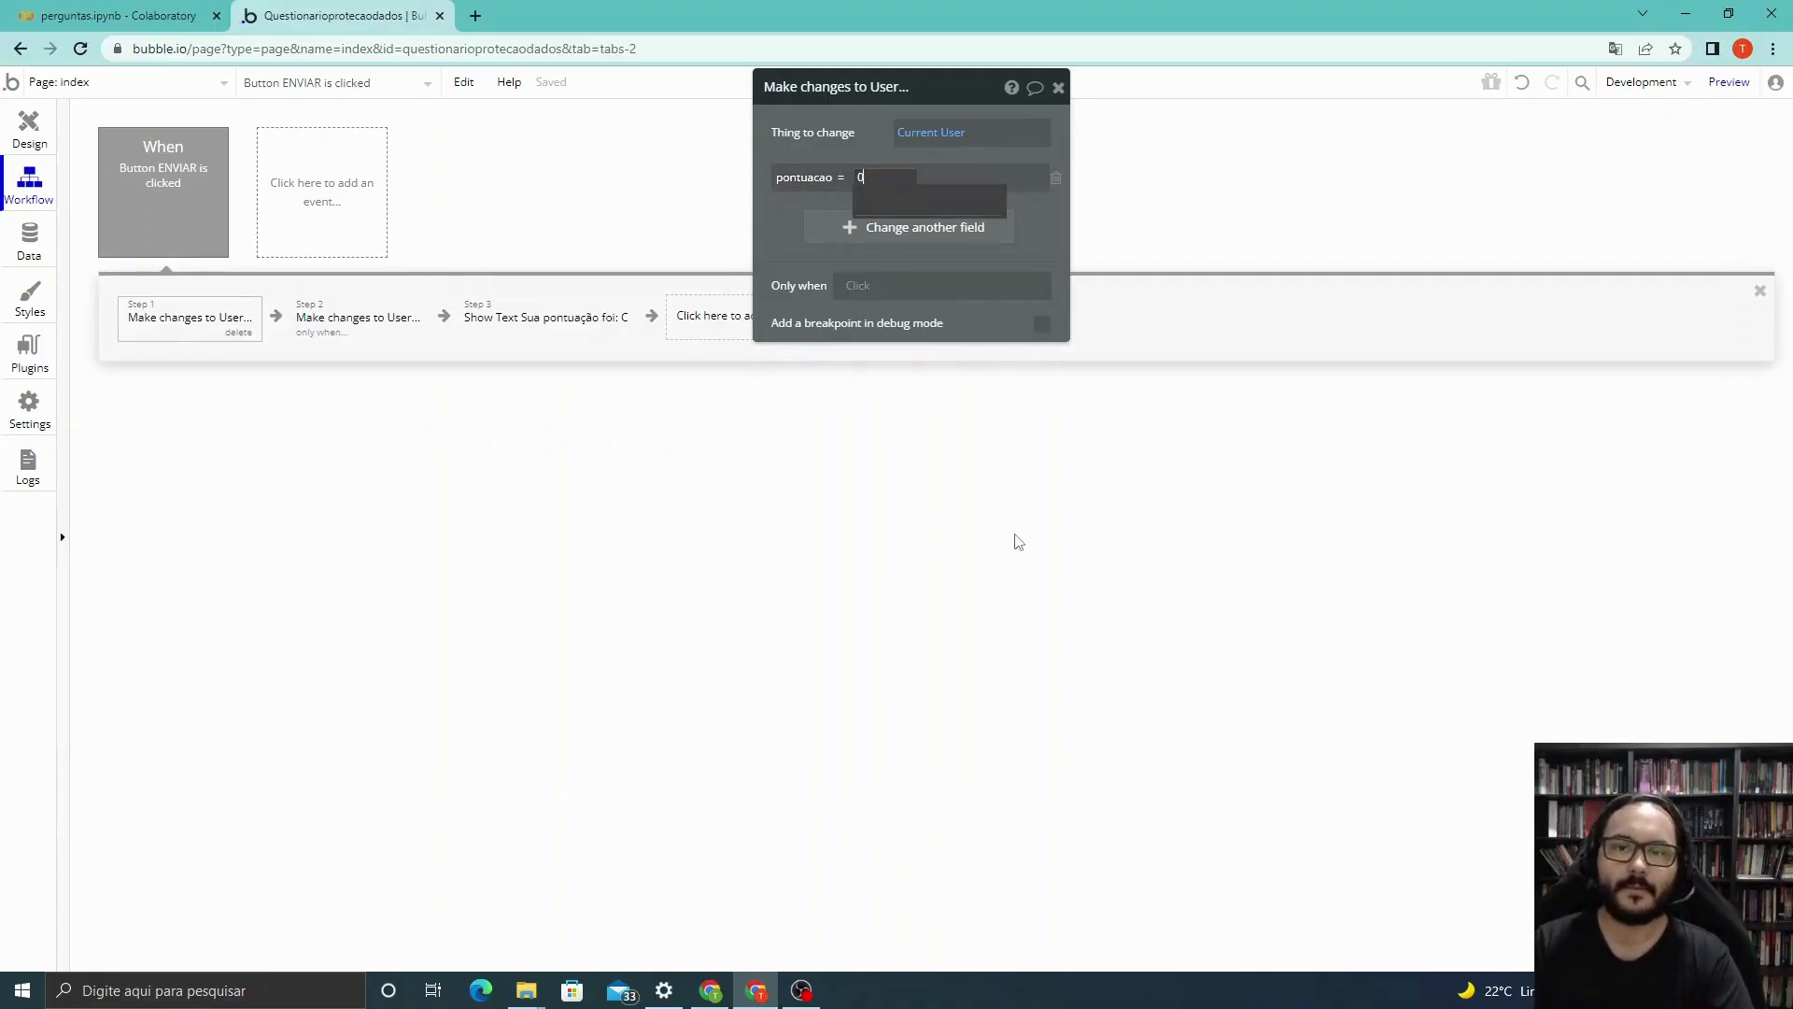
{"action": "left_click", "coordinate": [1060, 88]}
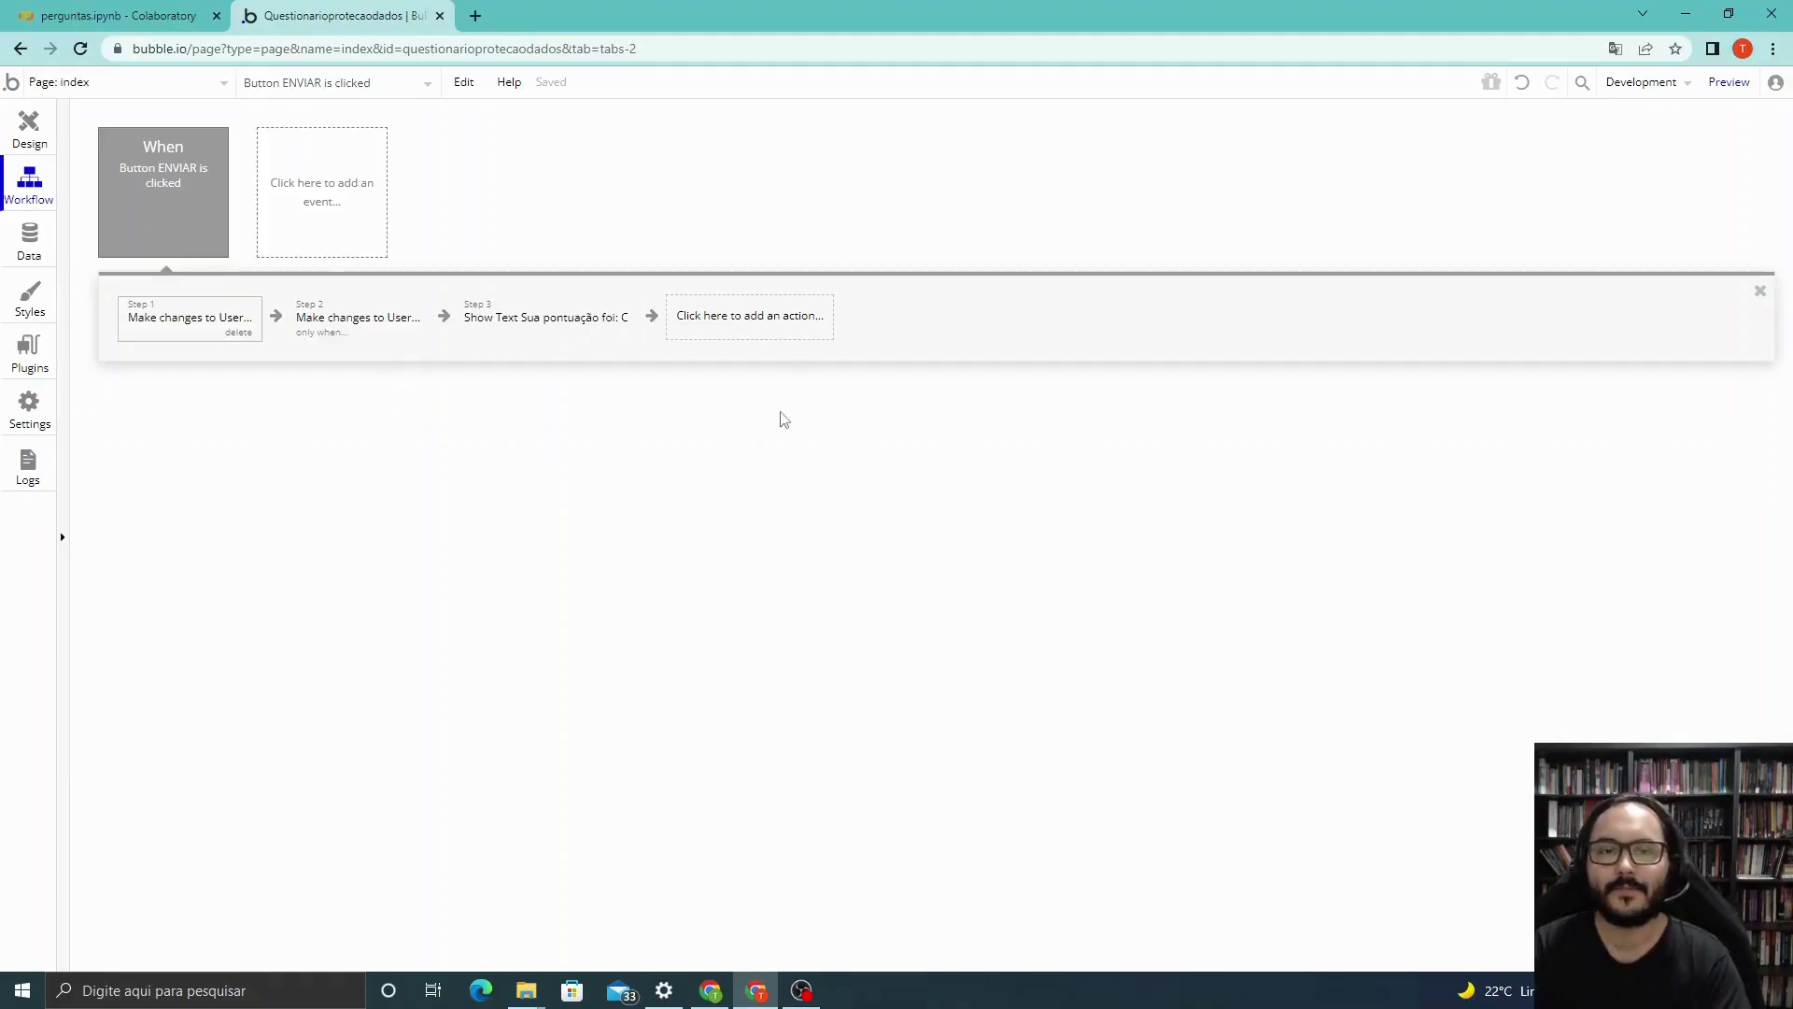
Preview the questionnaire and submit it once unanswered and once with Falso for question 1 to compare the scores.
{"action": "left_click", "coordinate": [1727, 86]}
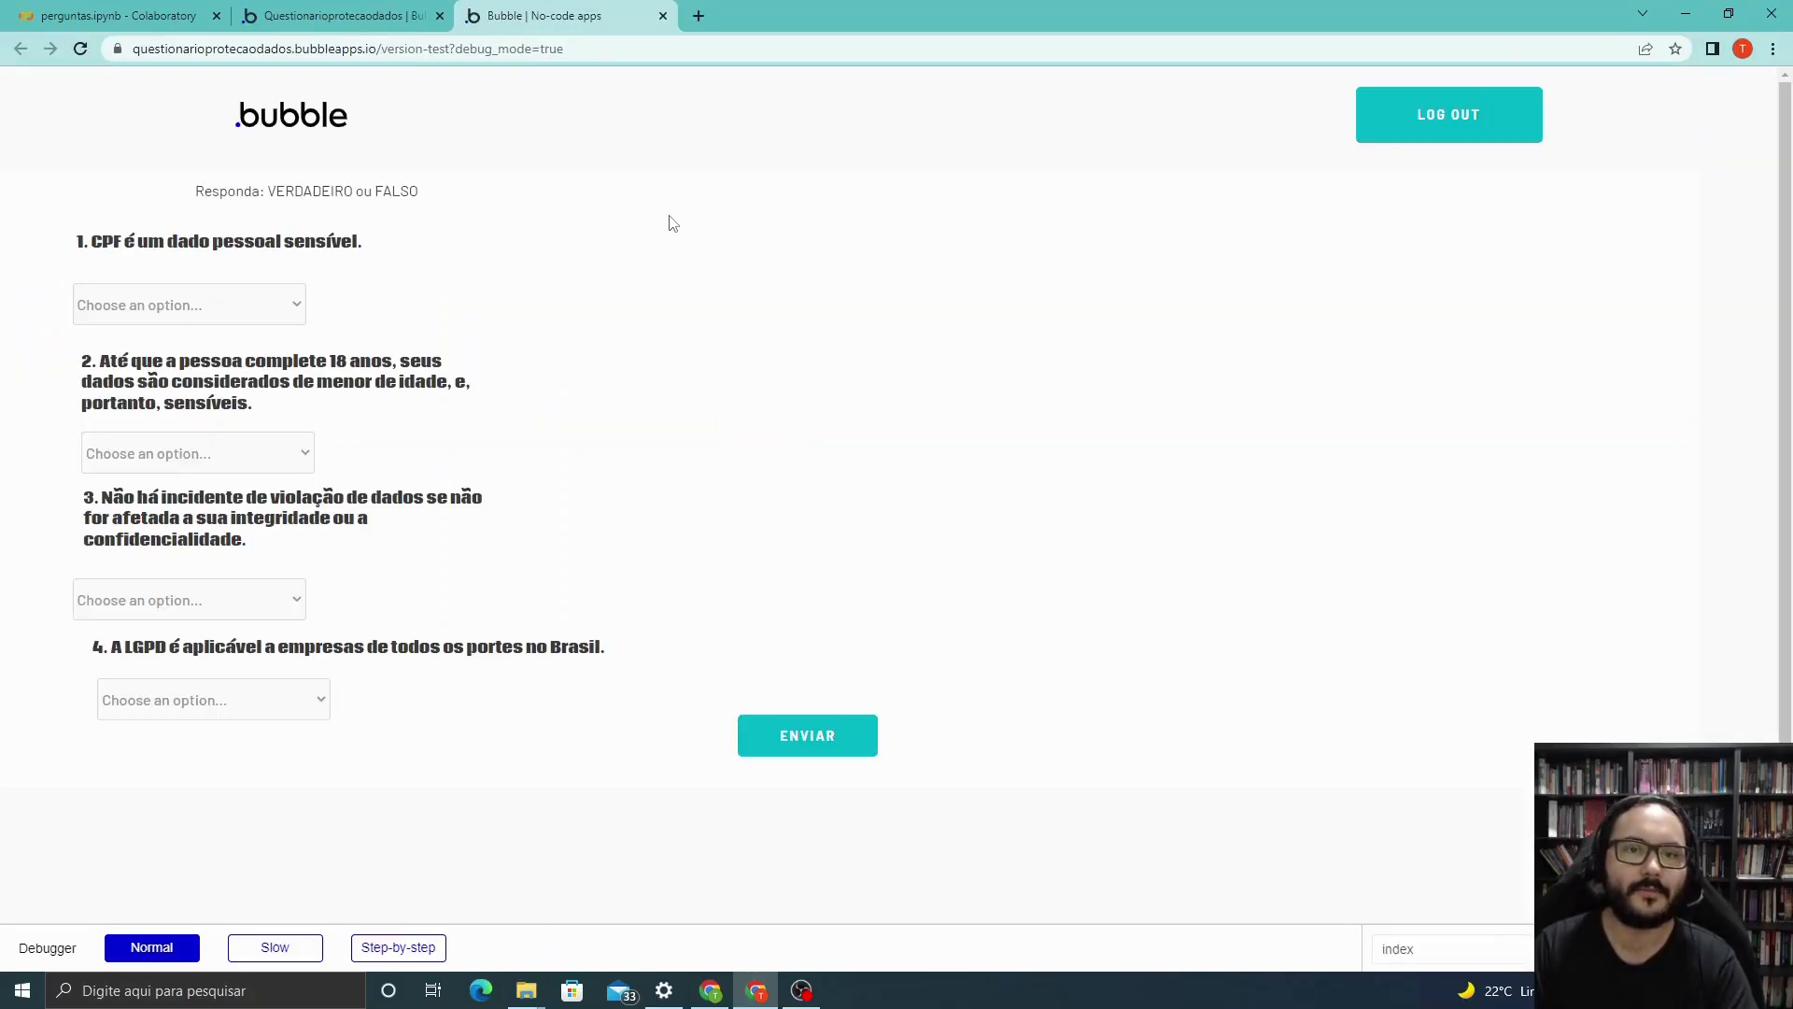
{"action": "left_click", "coordinate": [814, 746]}
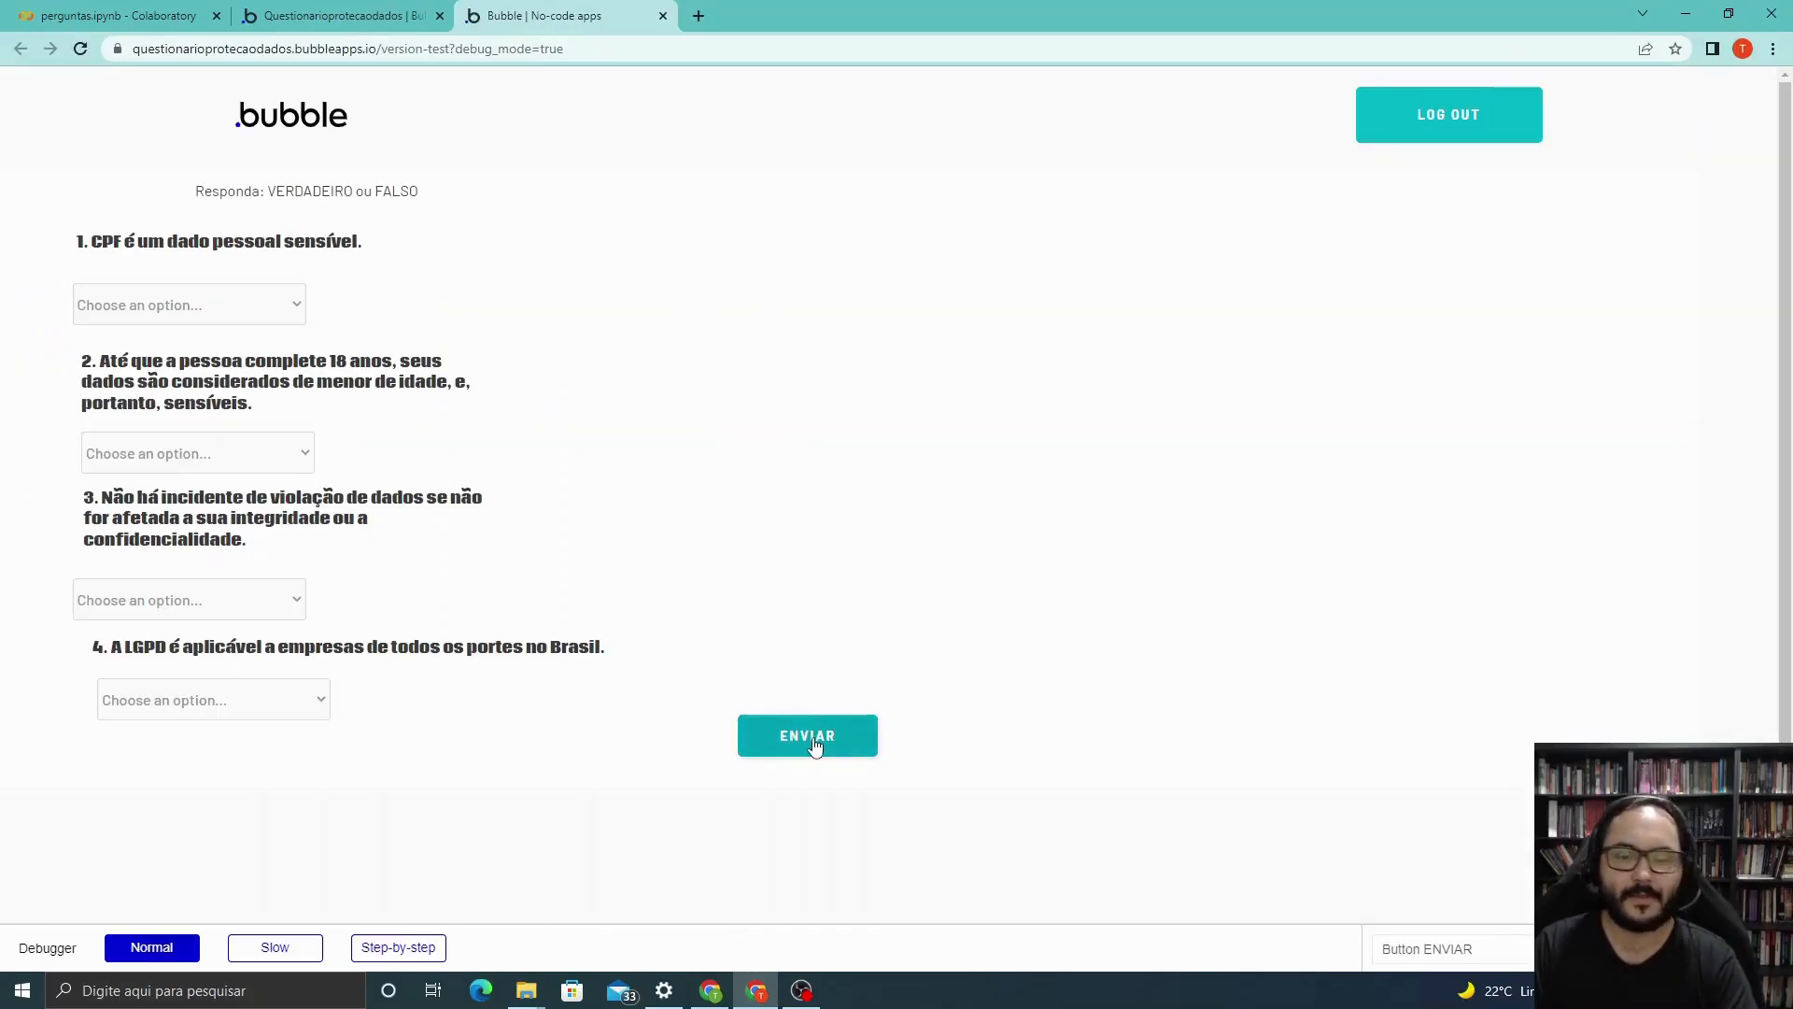
{"action": "left_click", "coordinate": [814, 745]}
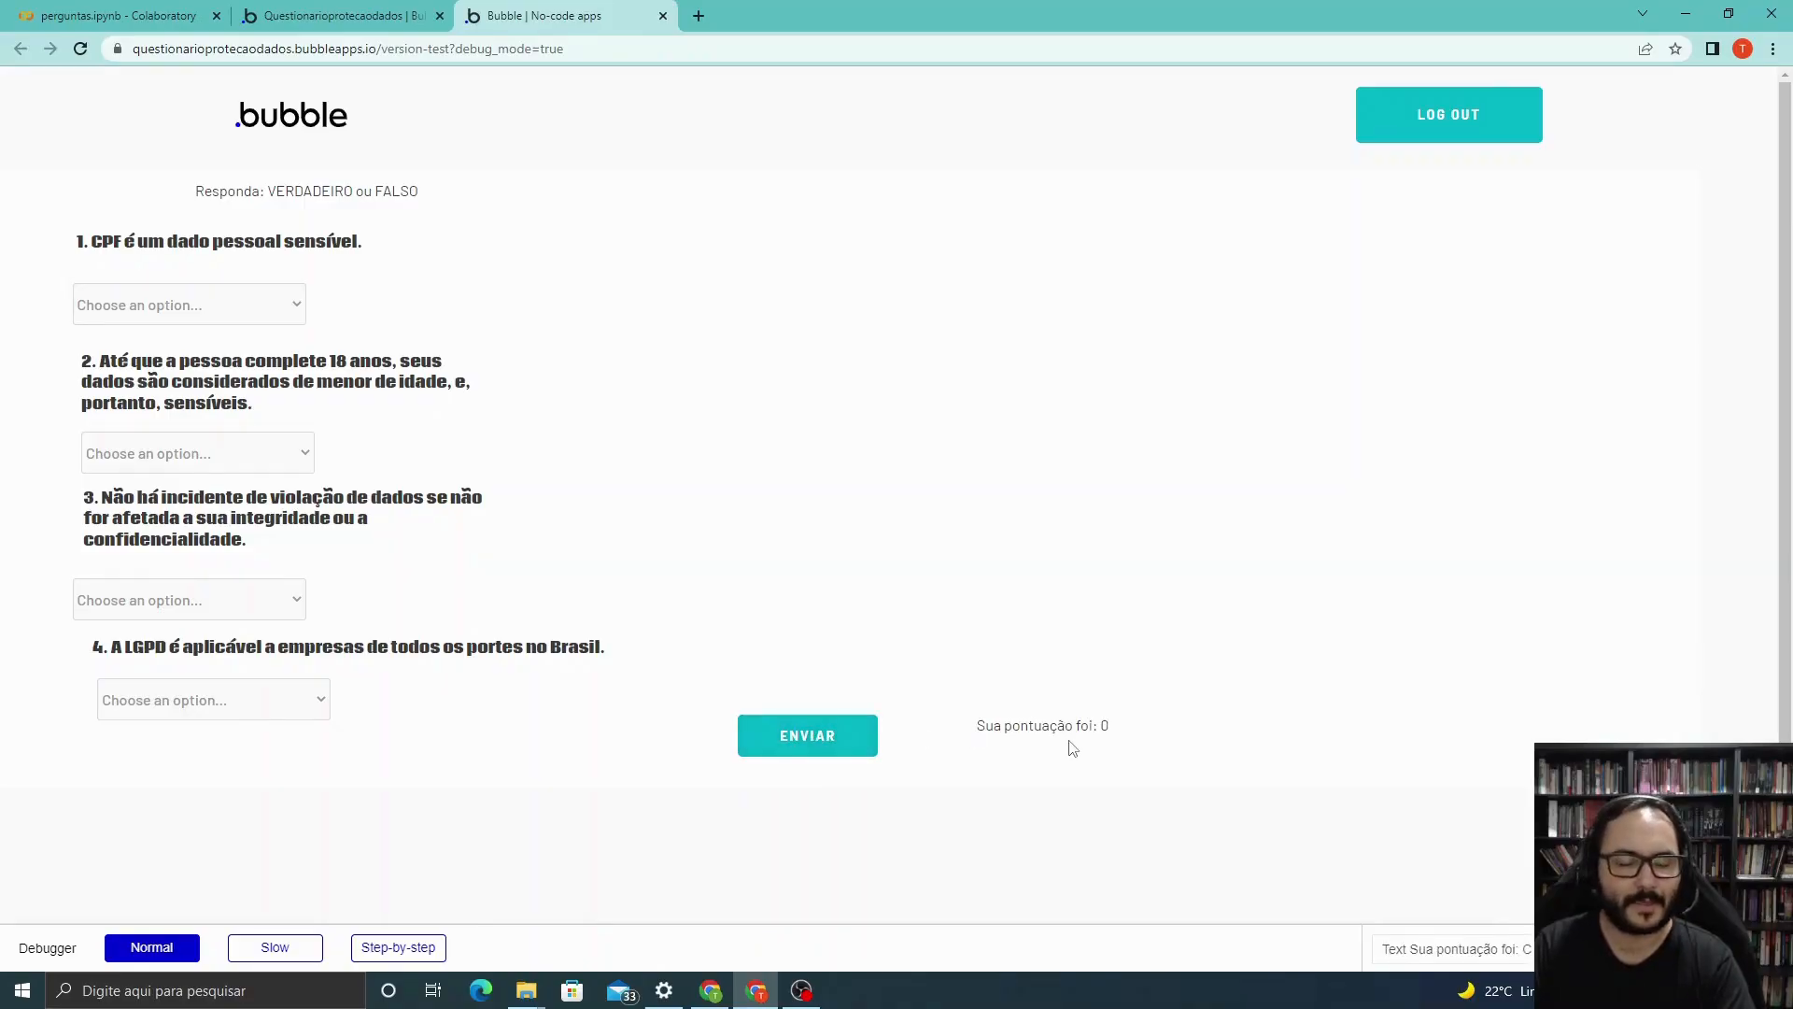
{"action": "left_click", "coordinate": [277, 305]}
{"action": "left_click", "coordinate": [161, 371]}
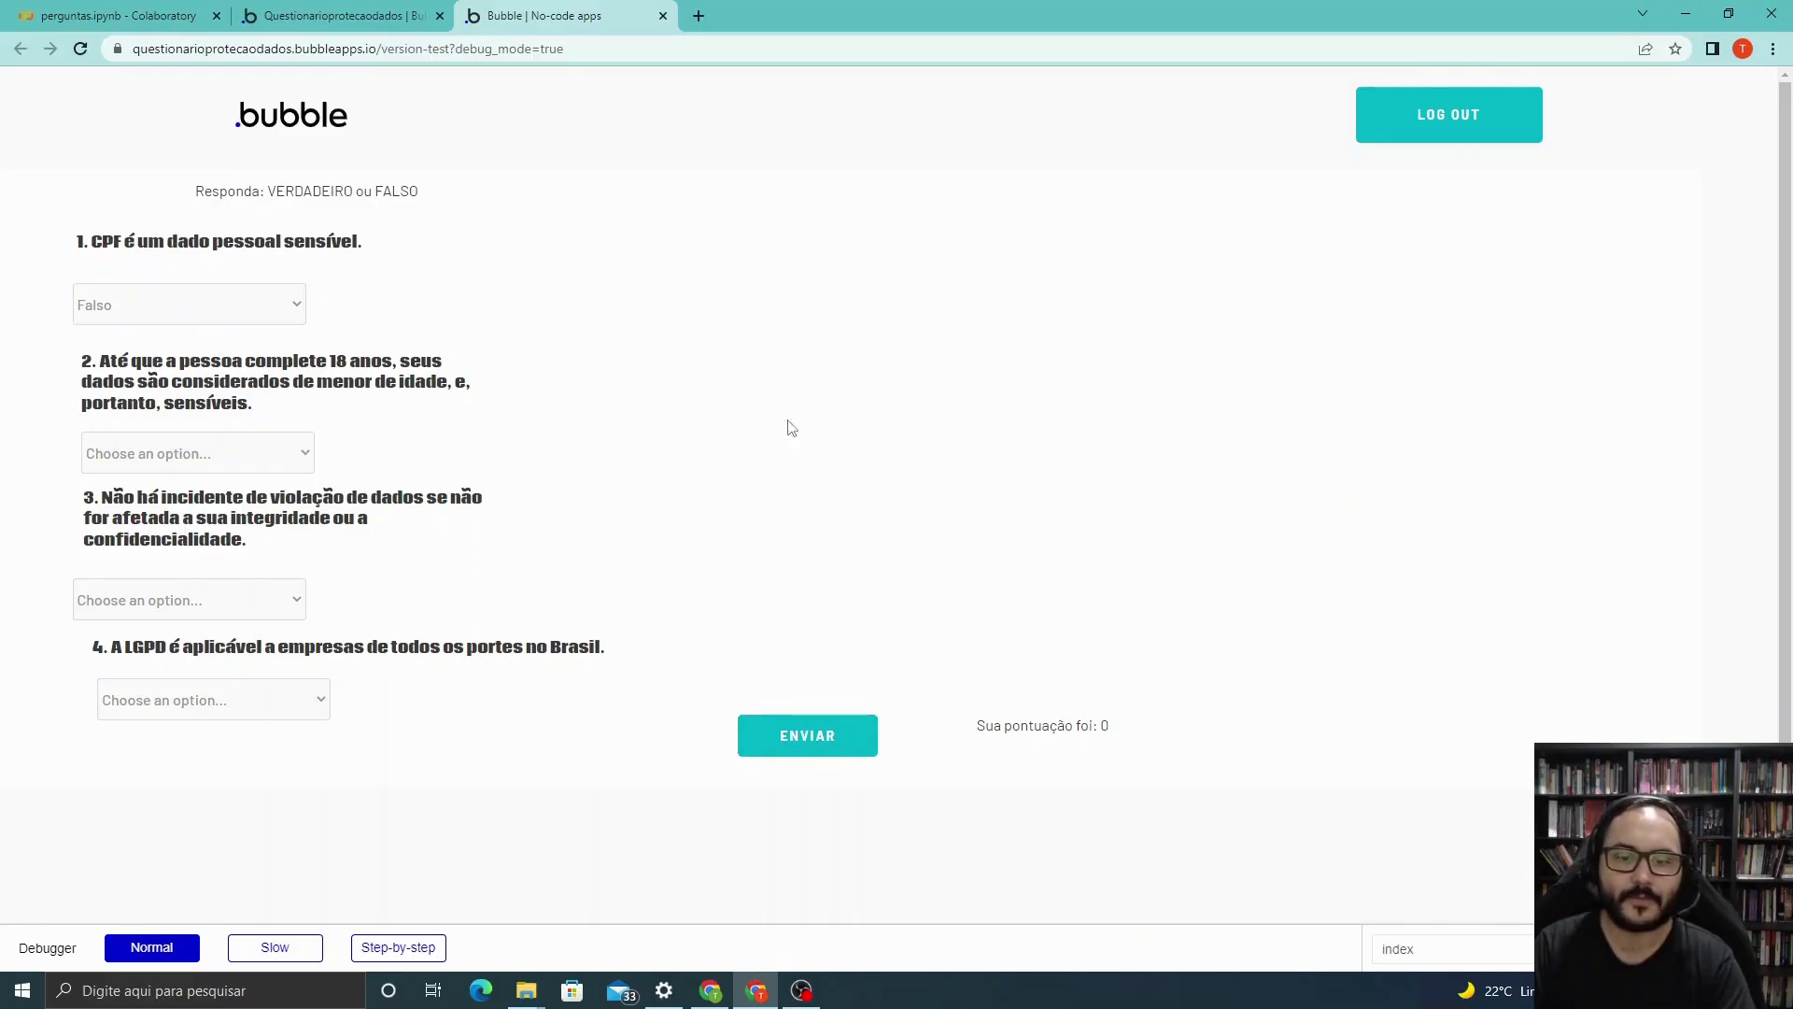
{"action": "left_click", "coordinate": [832, 744]}
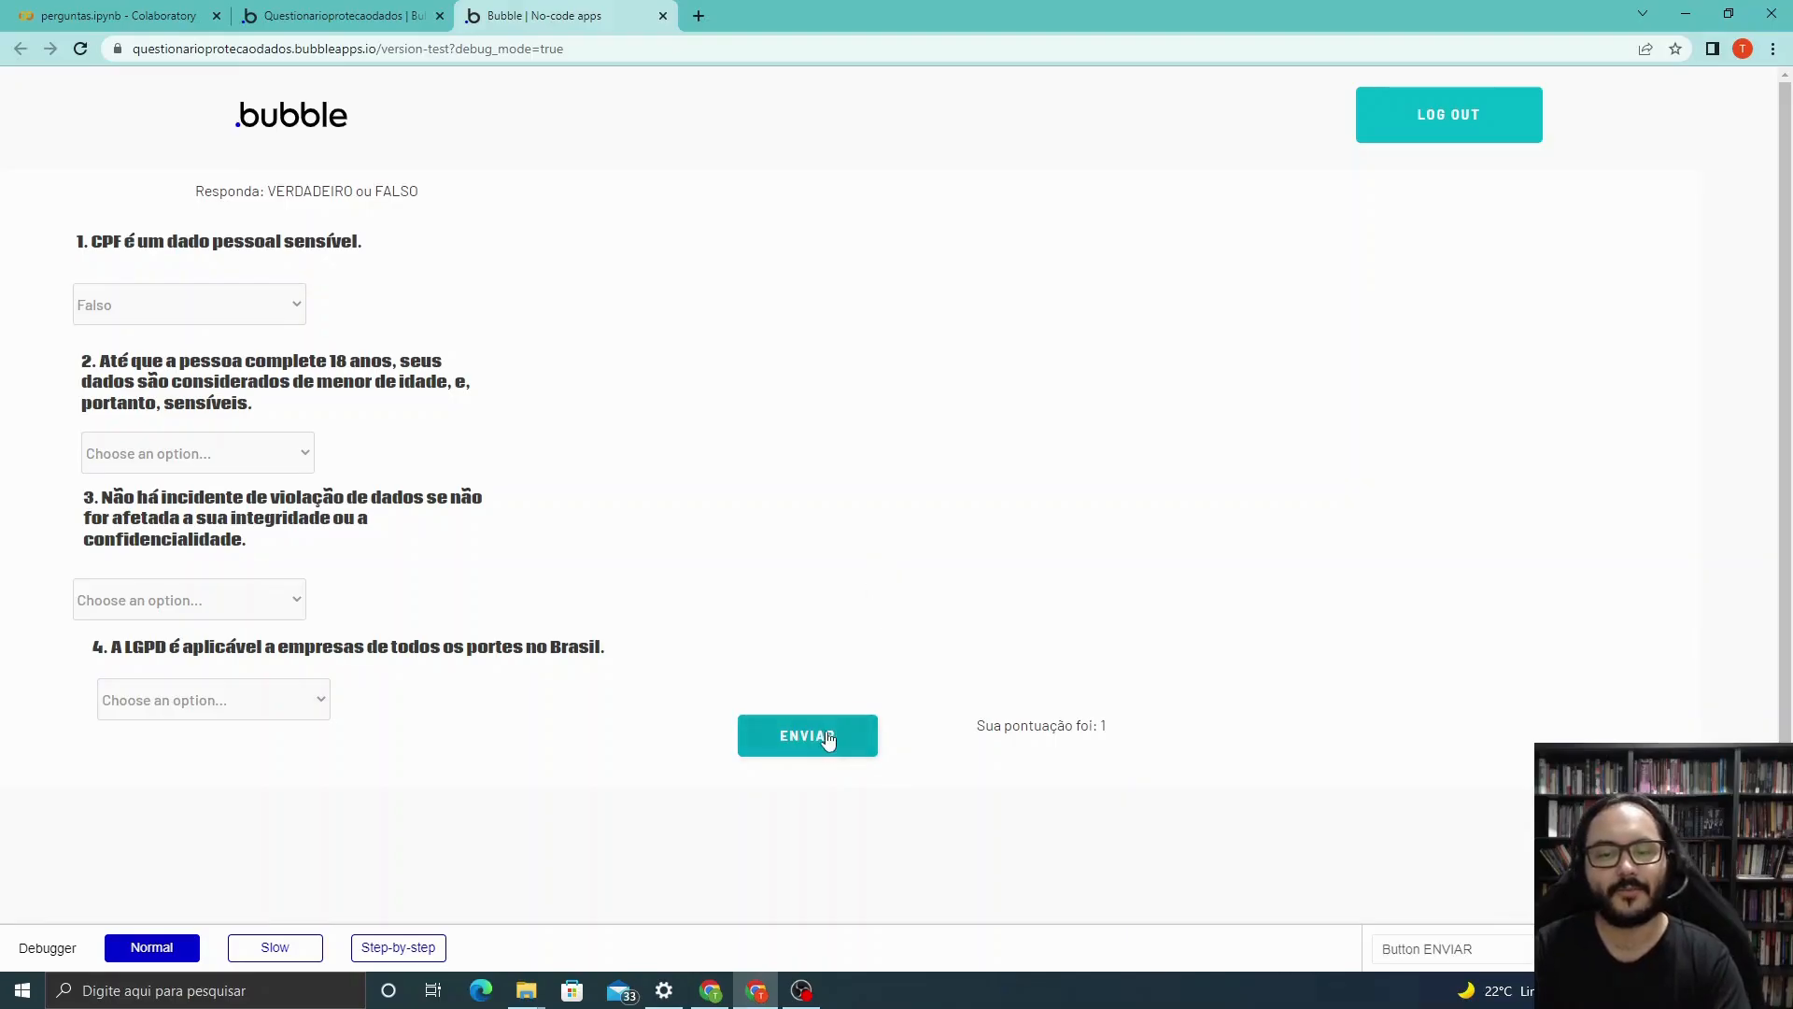
Examine the displayed score against the answer options of question 1, and close the preview.
{"action": "left_click_drag", "start_coordinate": [1028, 725], "coordinate": [1133, 732]}
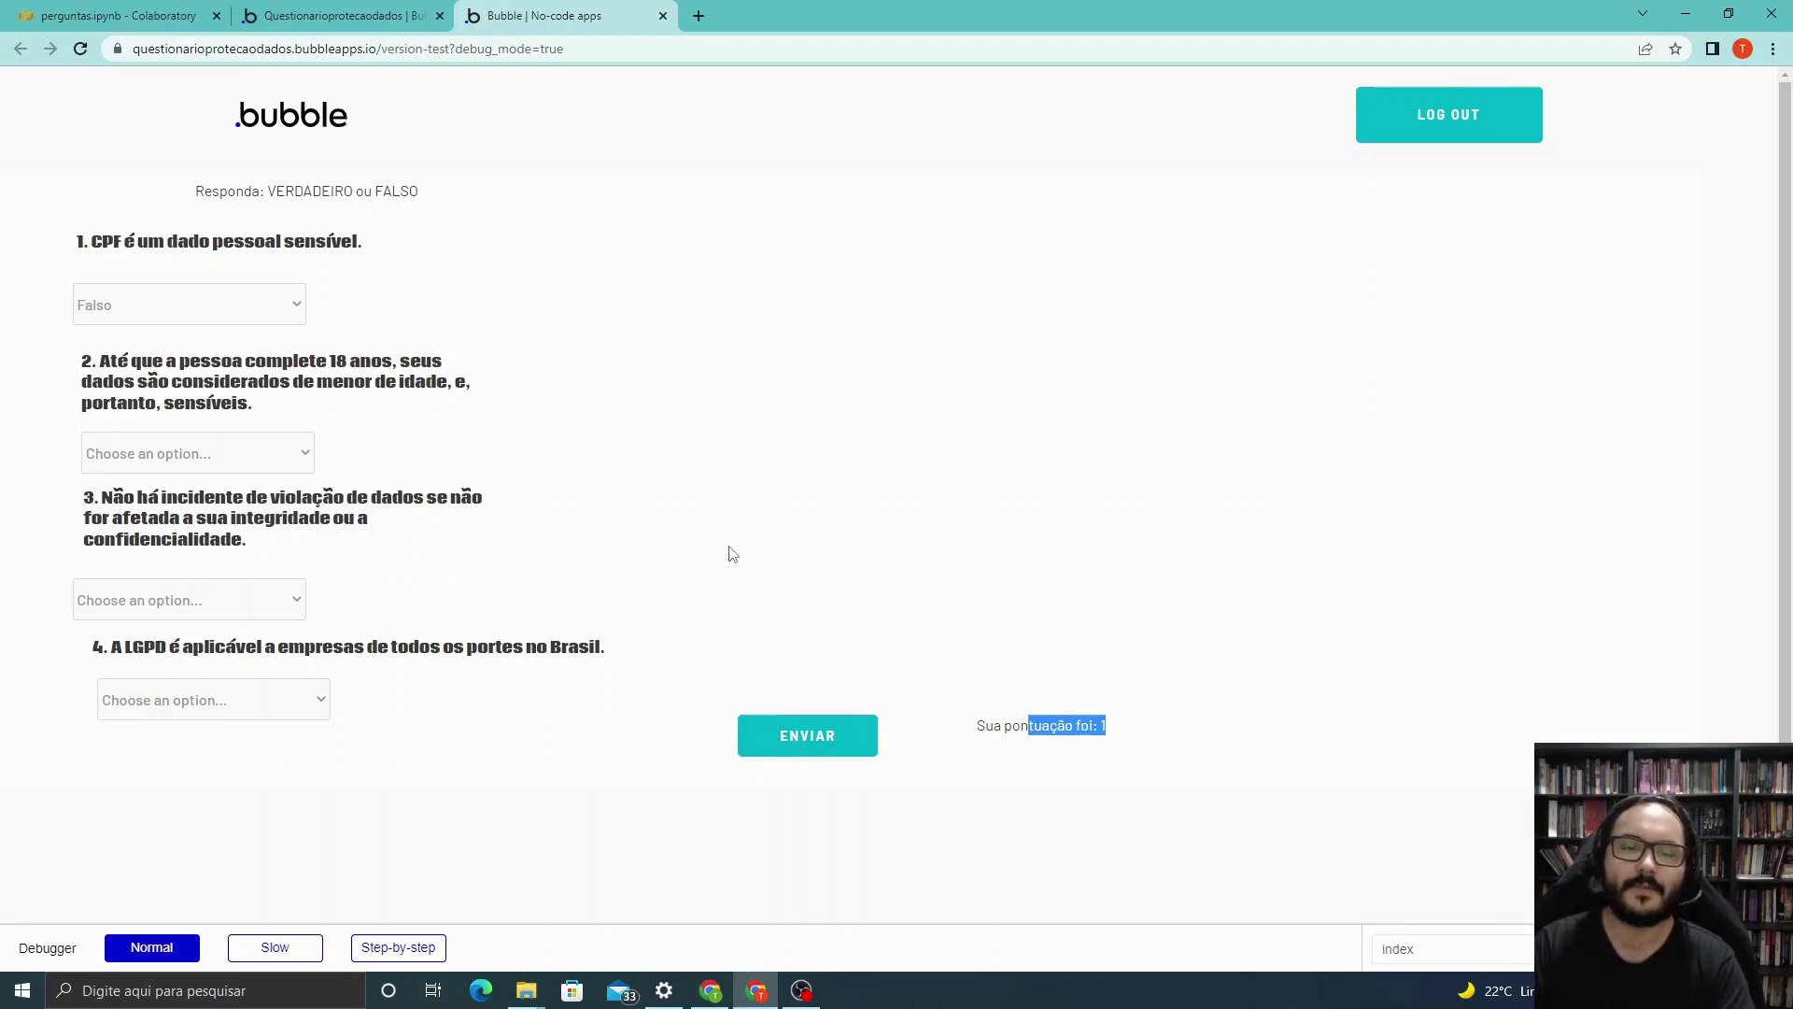
{"action": "left_click", "coordinate": [1061, 719]}
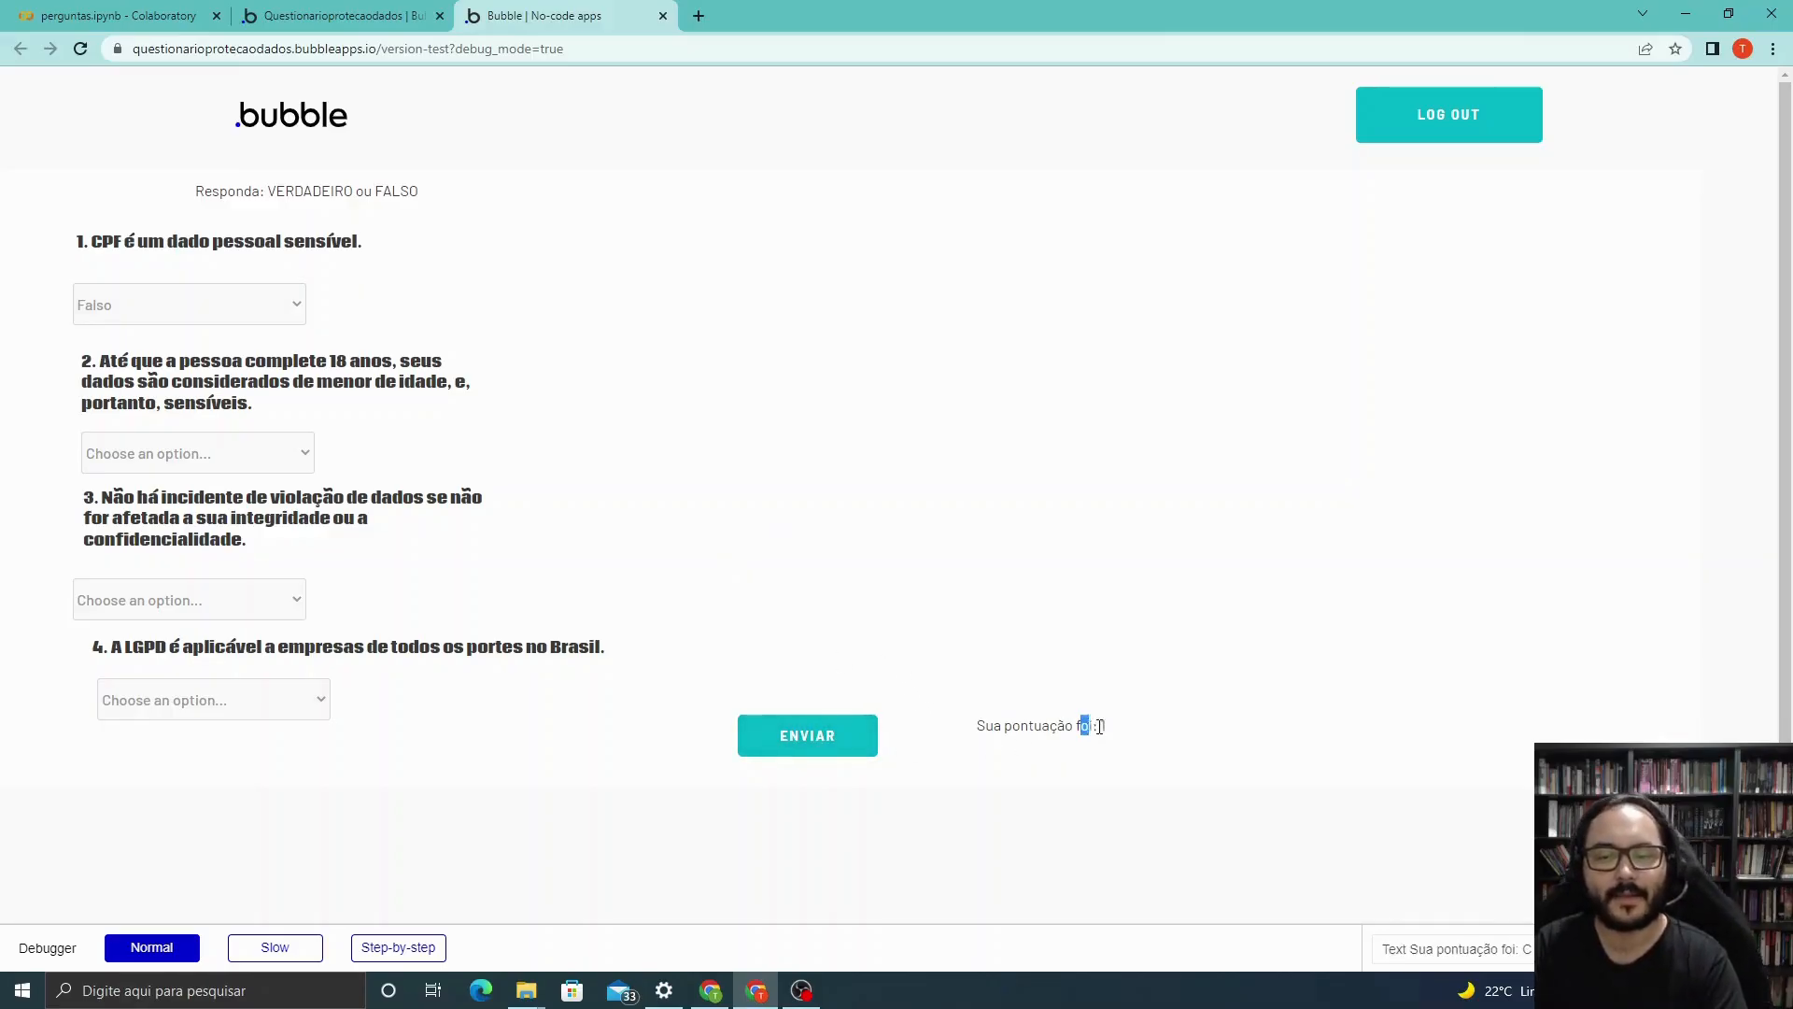
{"action": "left_click_drag", "start_coordinate": [1099, 726], "coordinate": [1131, 730]}
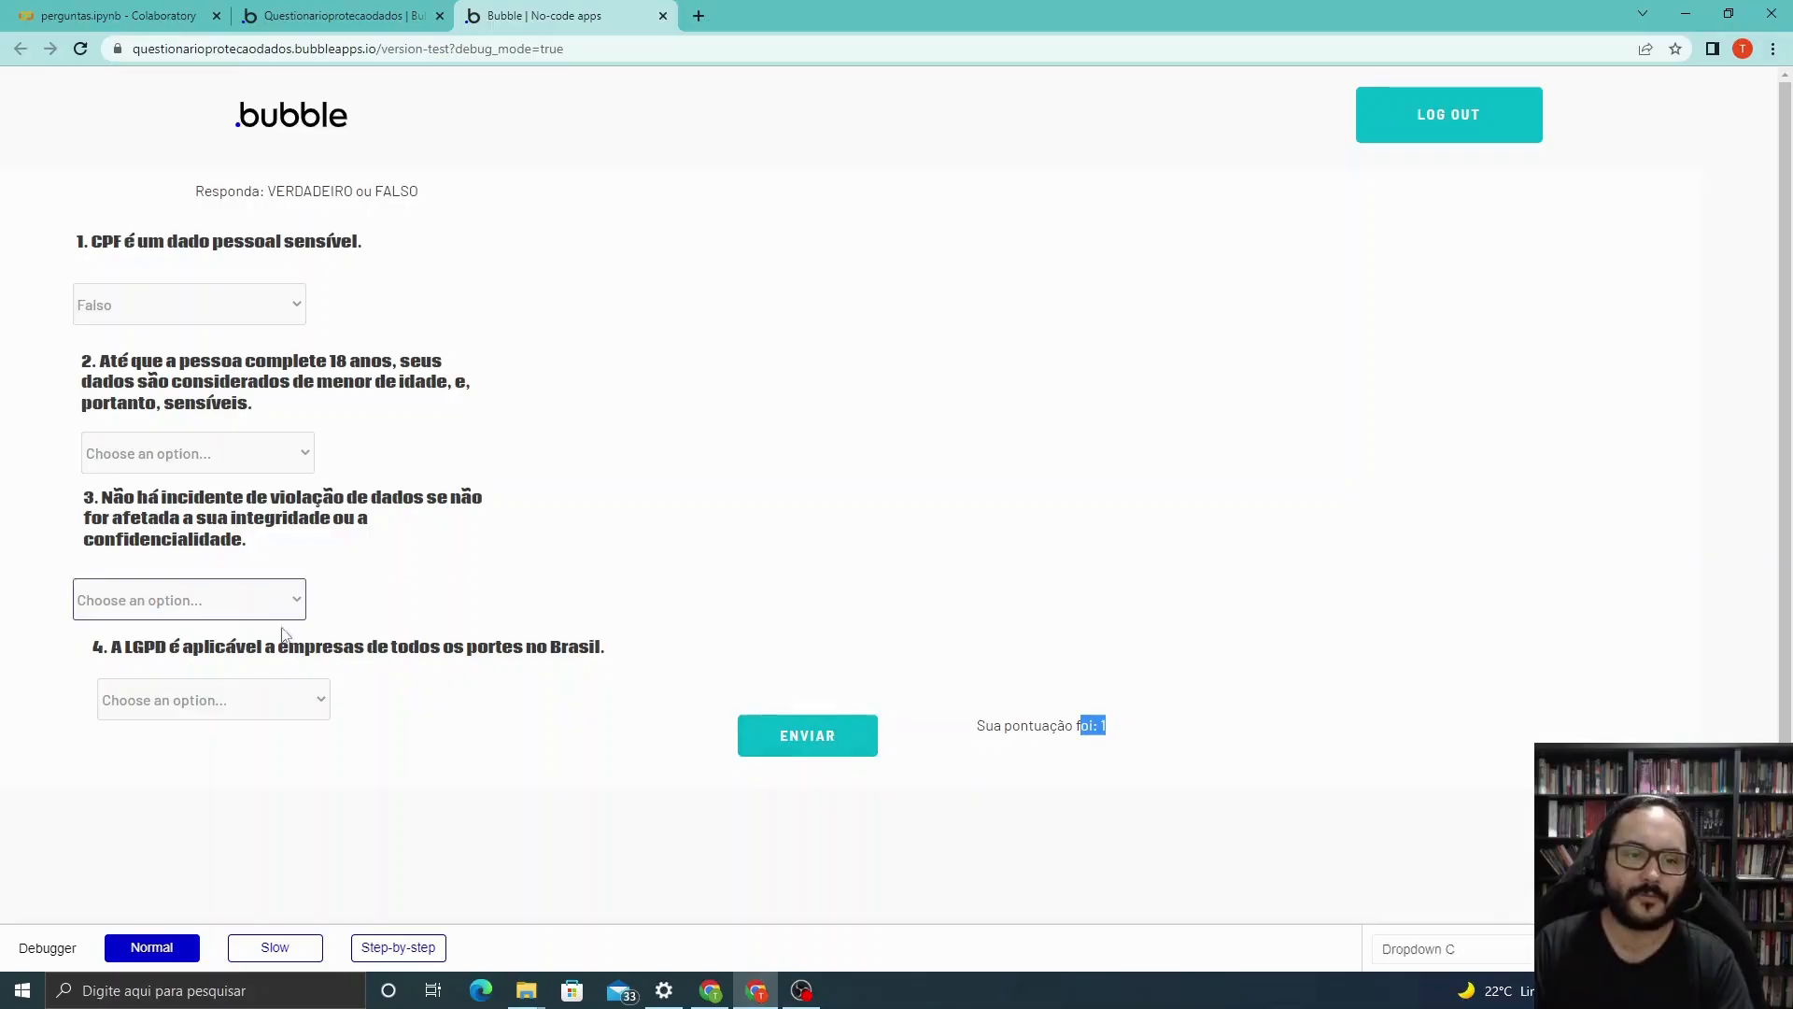
{"action": "left_click", "coordinate": [1232, 729]}
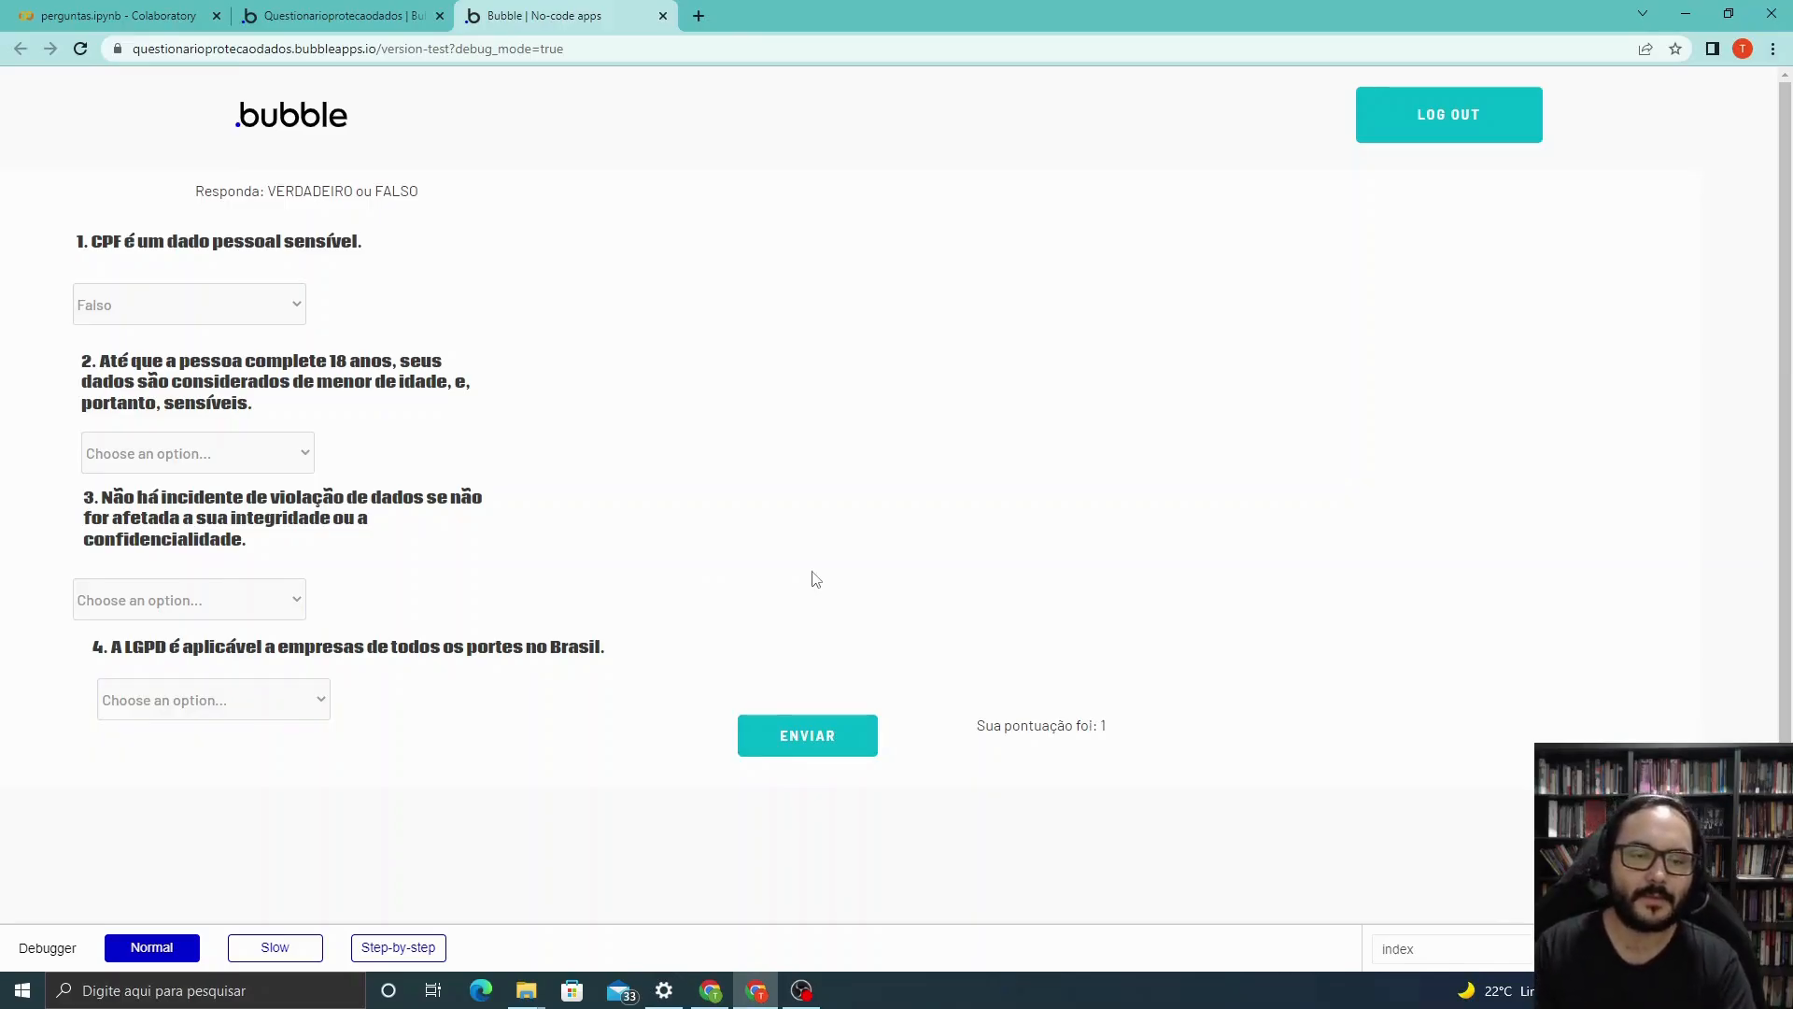
{"action": "left_click", "coordinate": [268, 302]}
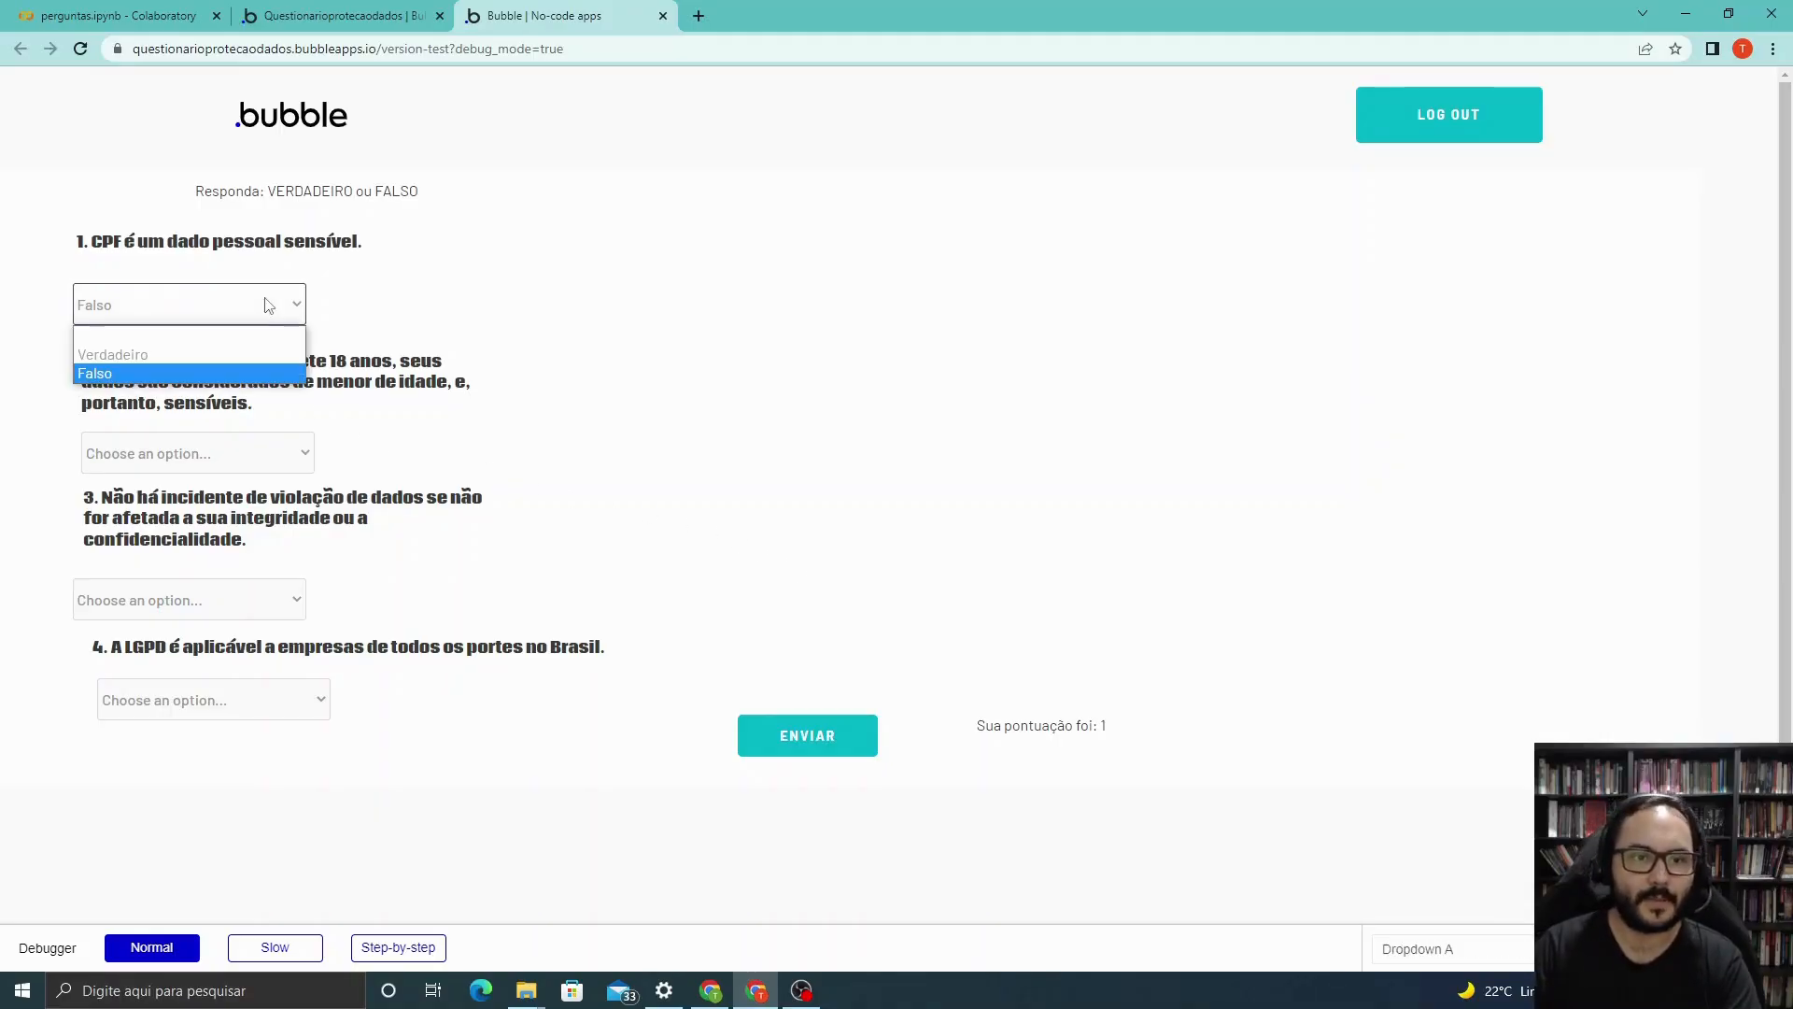
{"action": "left_click", "coordinate": [624, 280]}
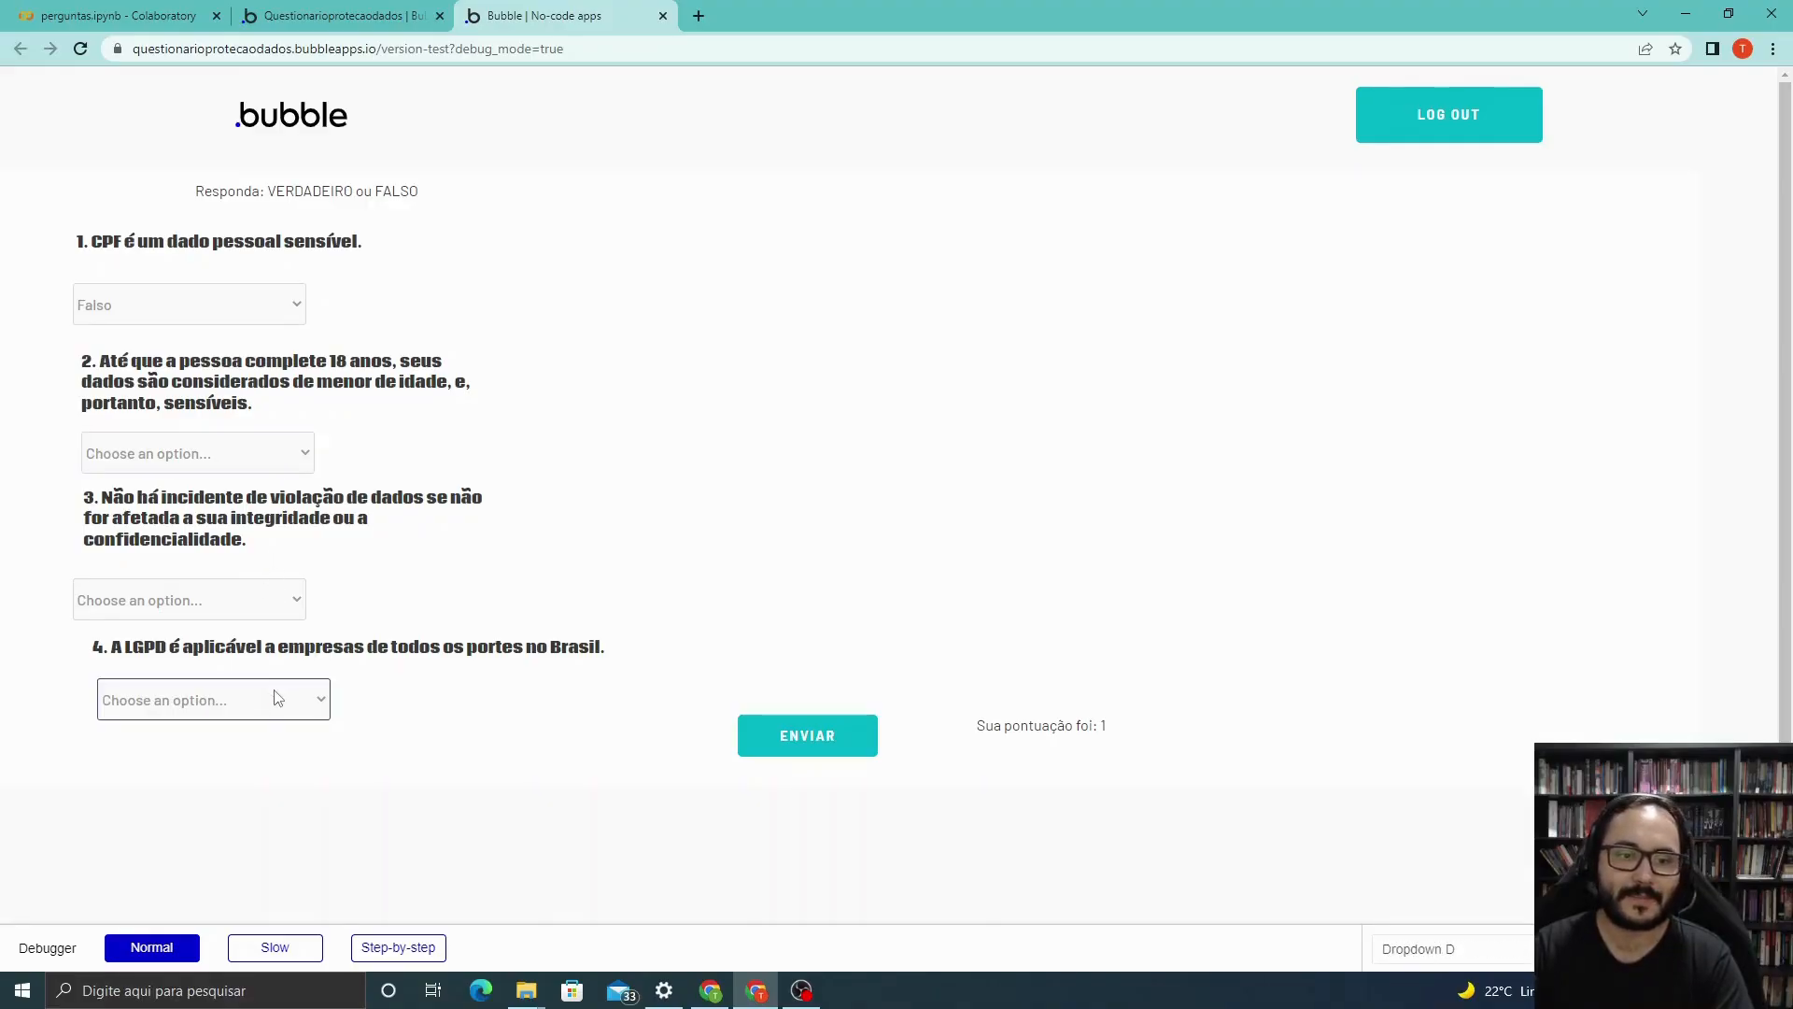
{"action": "left_click_drag", "start_coordinate": [981, 726], "coordinate": [1127, 731]}
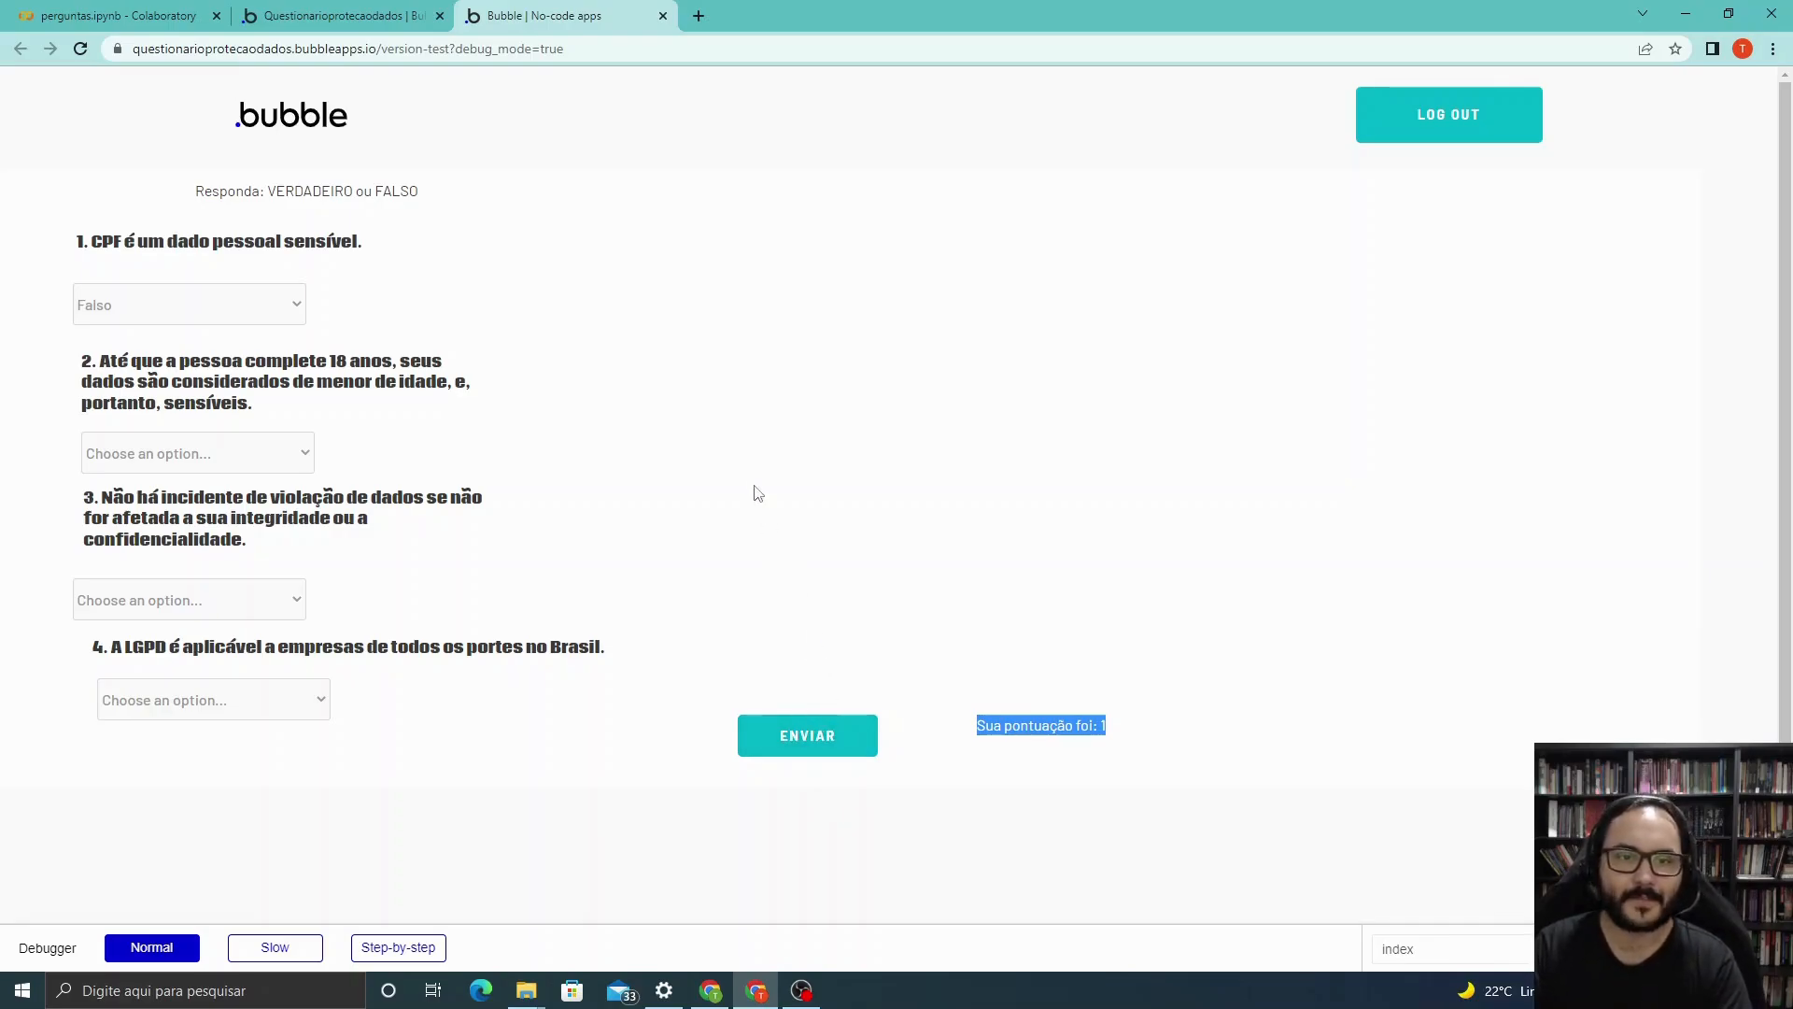
{"action": "left_click", "coordinate": [663, 16]}
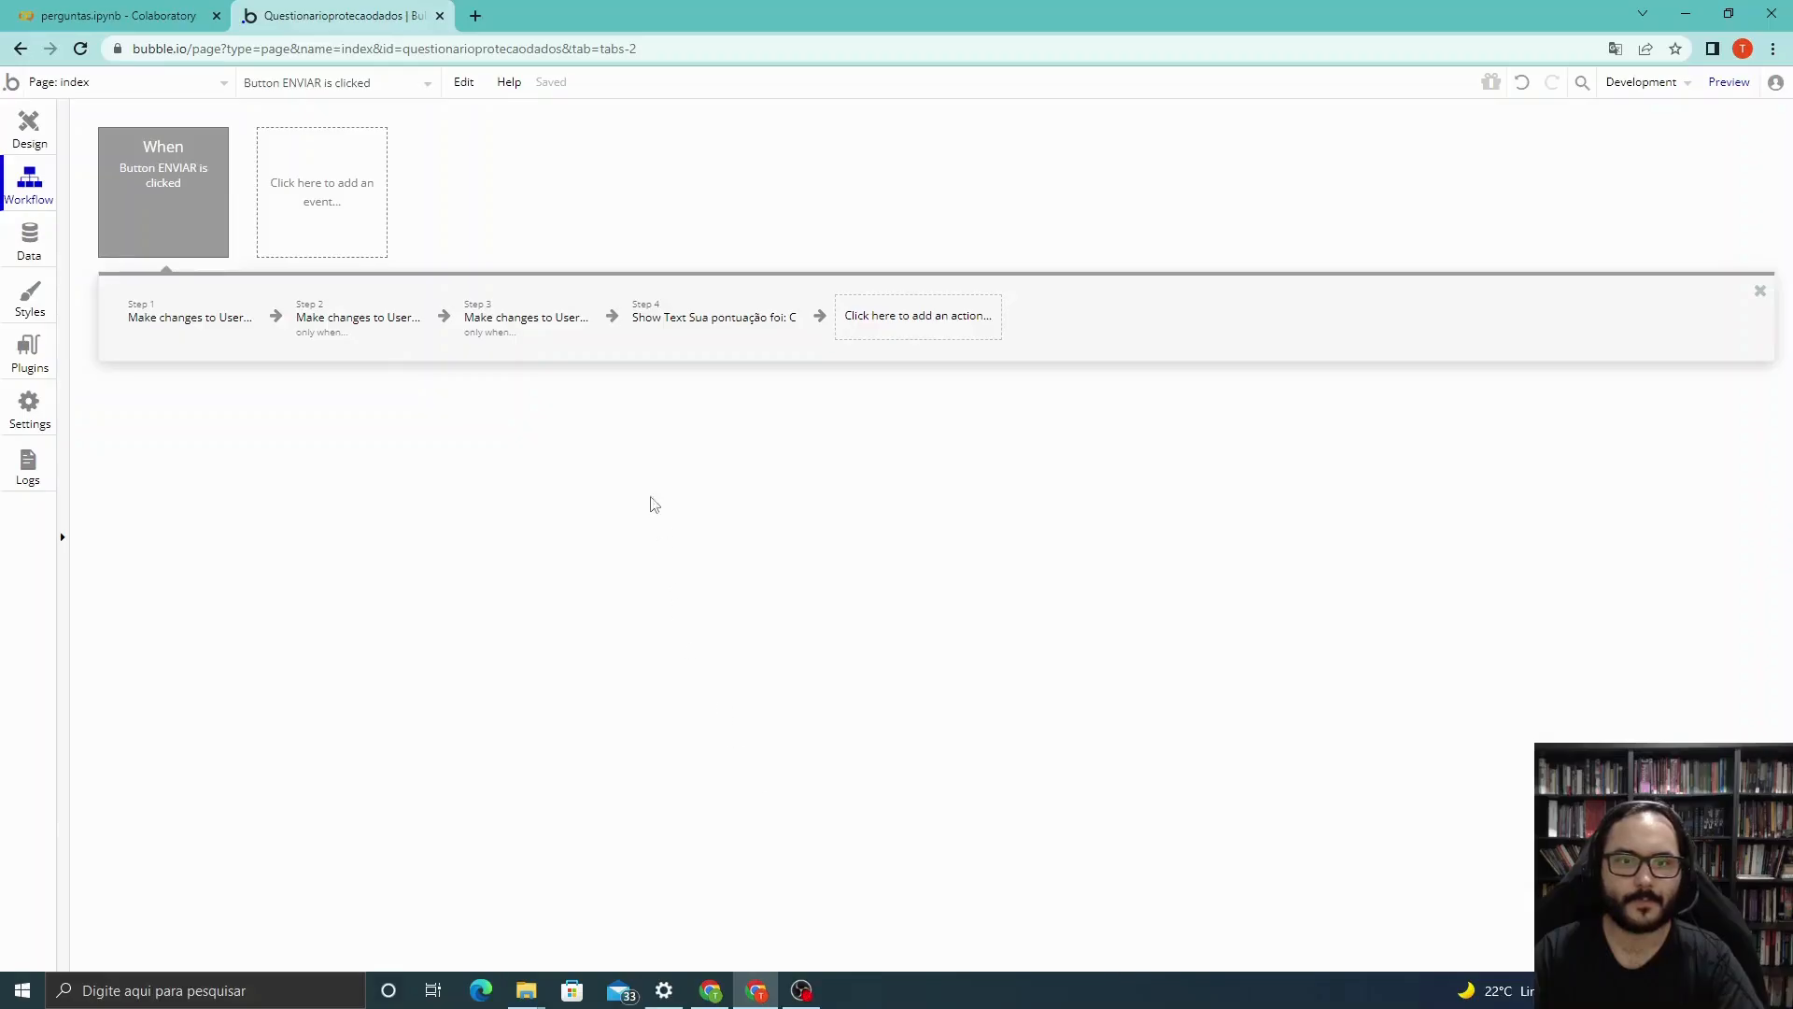
Insert a Make changes to thing action just before the Show Text action, with Current User as the thing to change.
{"action": "left_click", "coordinate": [611, 316]}
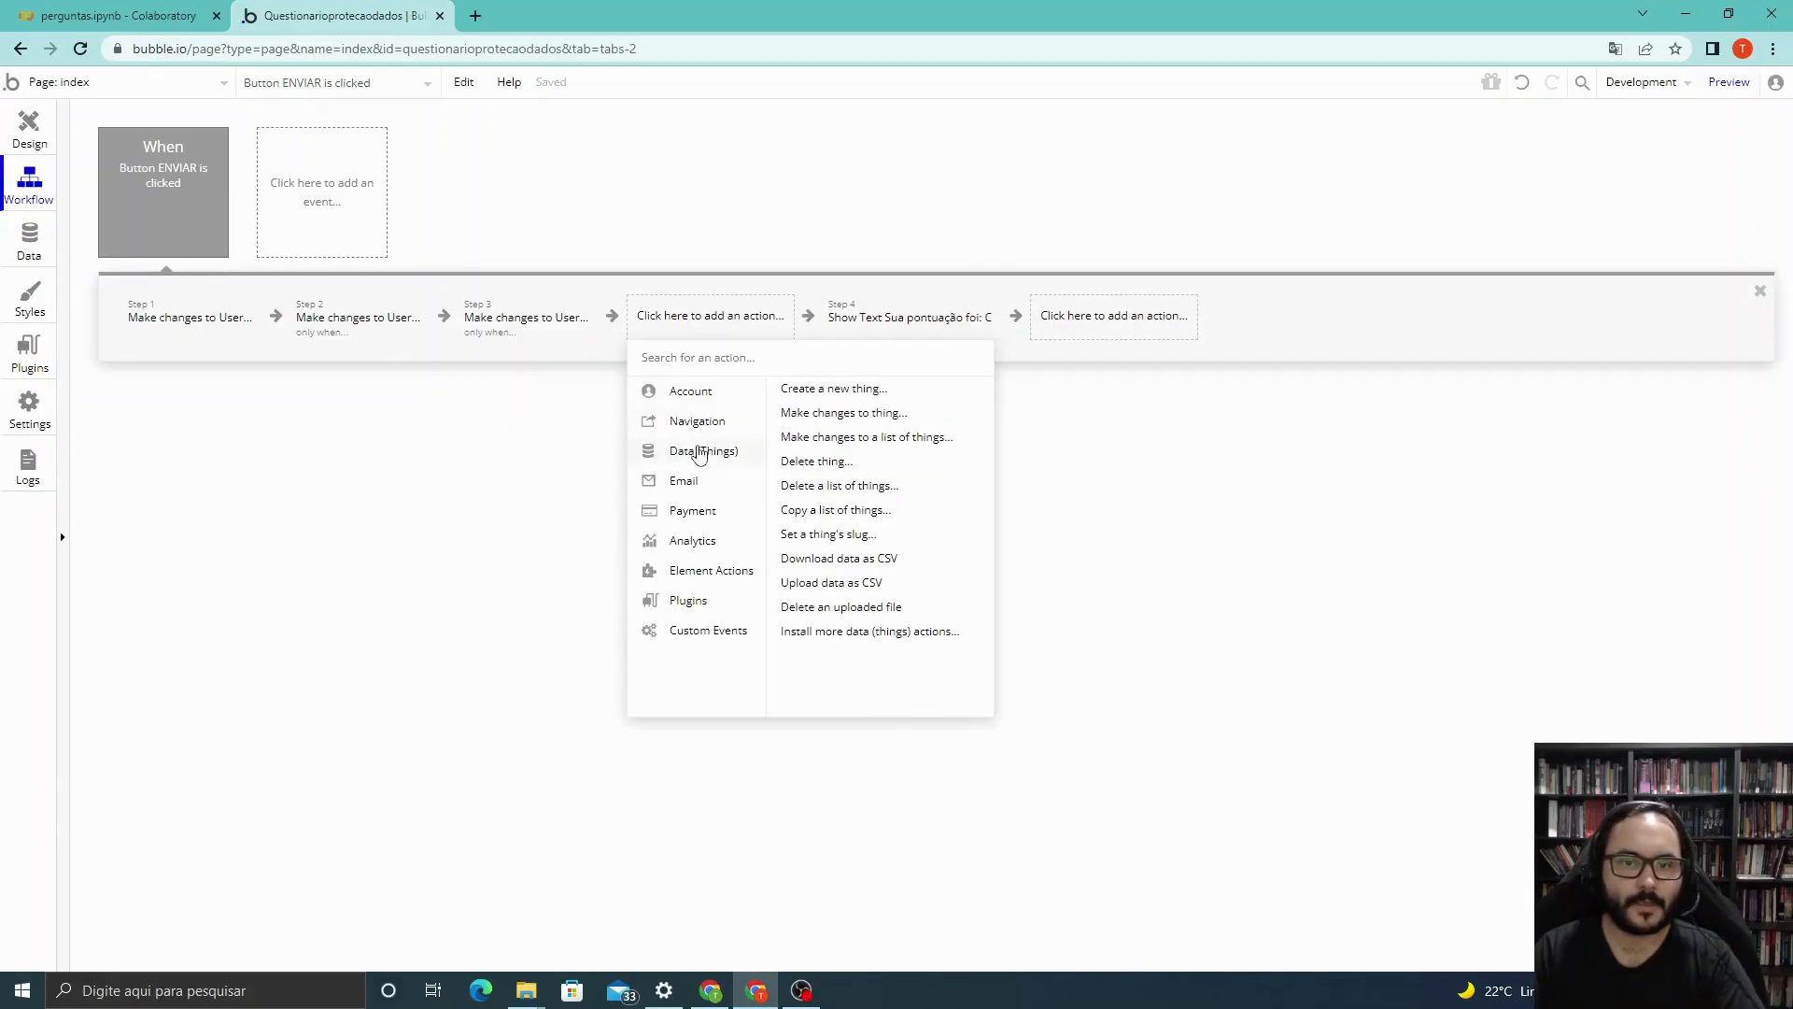
{"action": "left_click", "coordinate": [822, 413]}
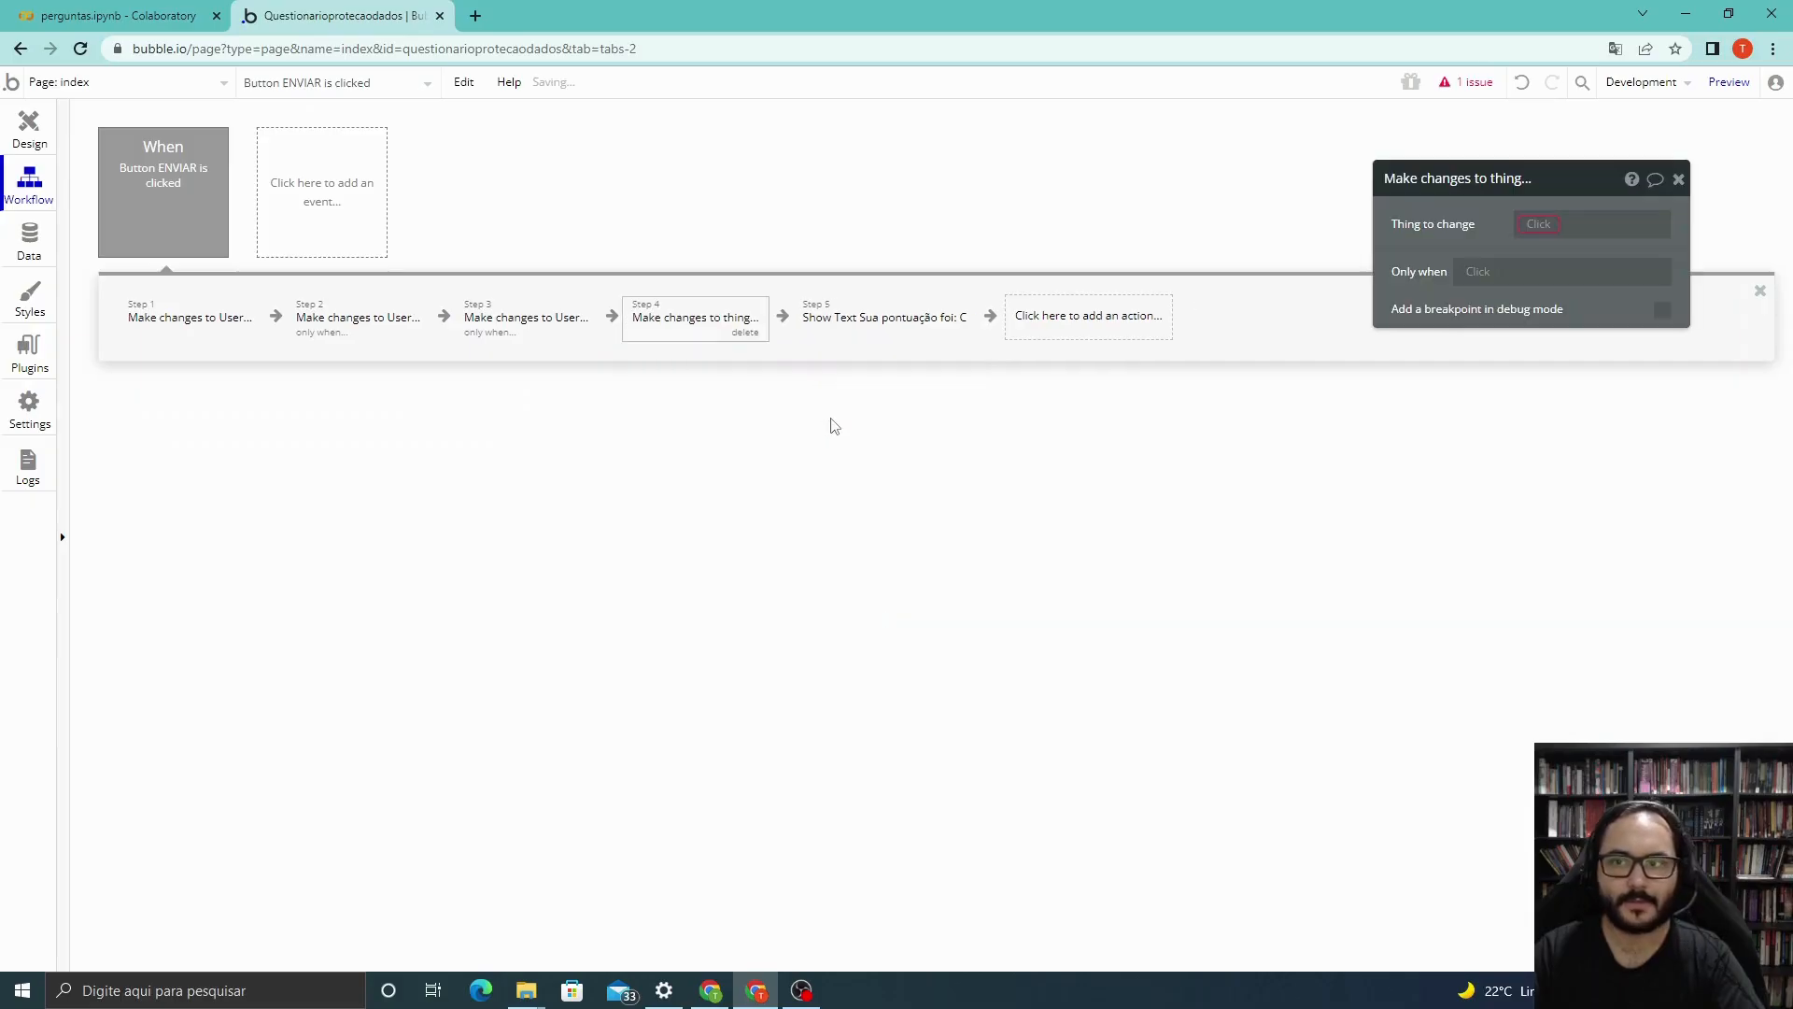
{"action": "left_click", "coordinate": [1537, 224]}
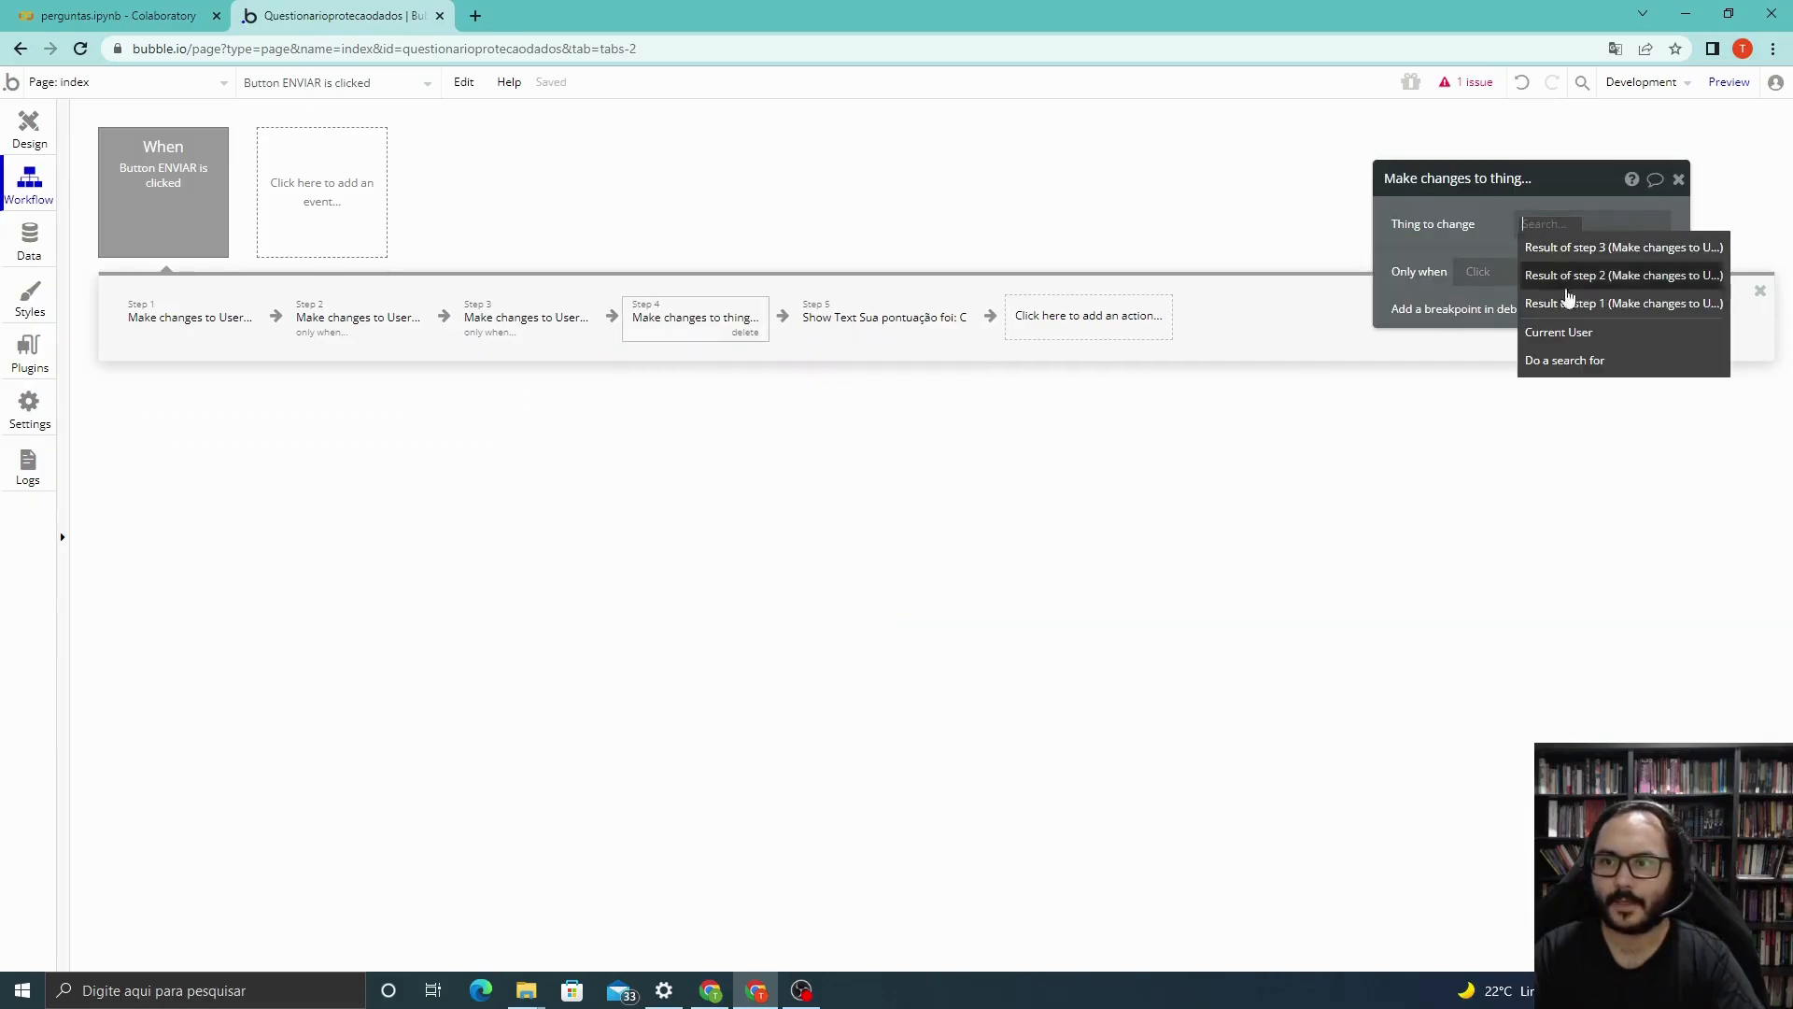
{"action": "left_click", "coordinate": [1561, 333]}
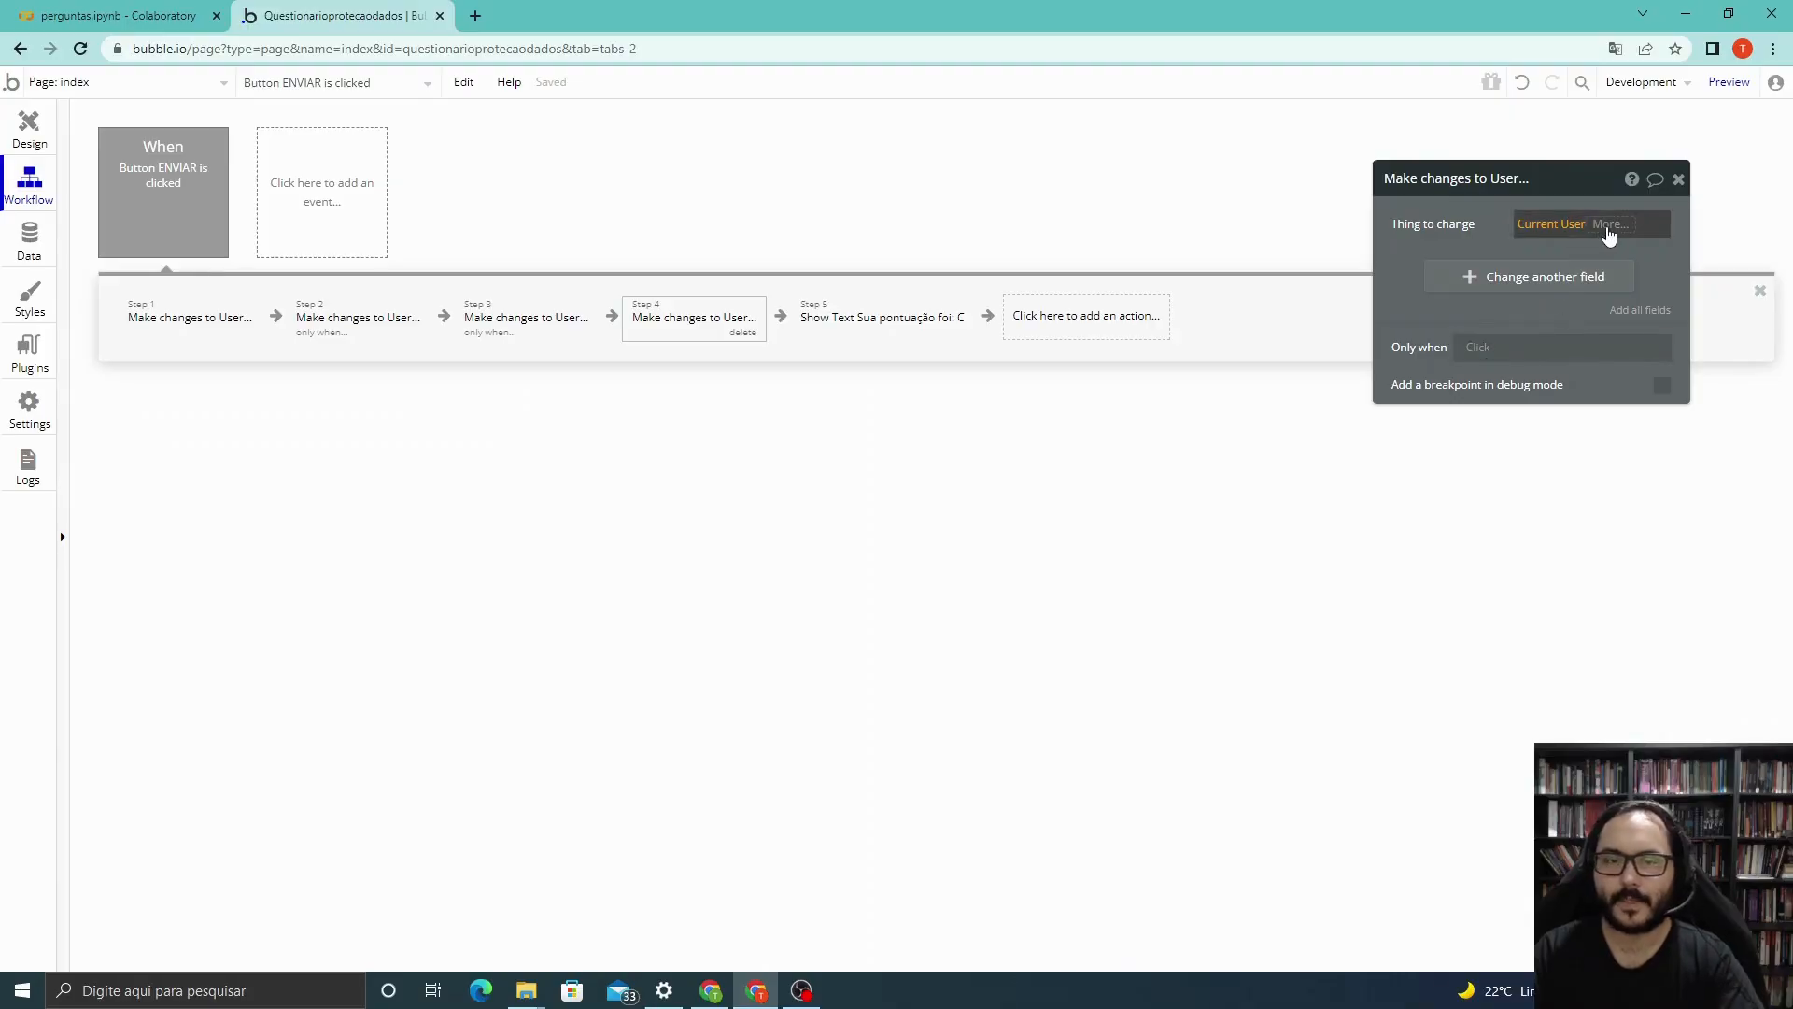
Make the new action set the pontuacao field to This User's pontuacao + 1.
{"action": "left_click", "coordinate": [1543, 277]}
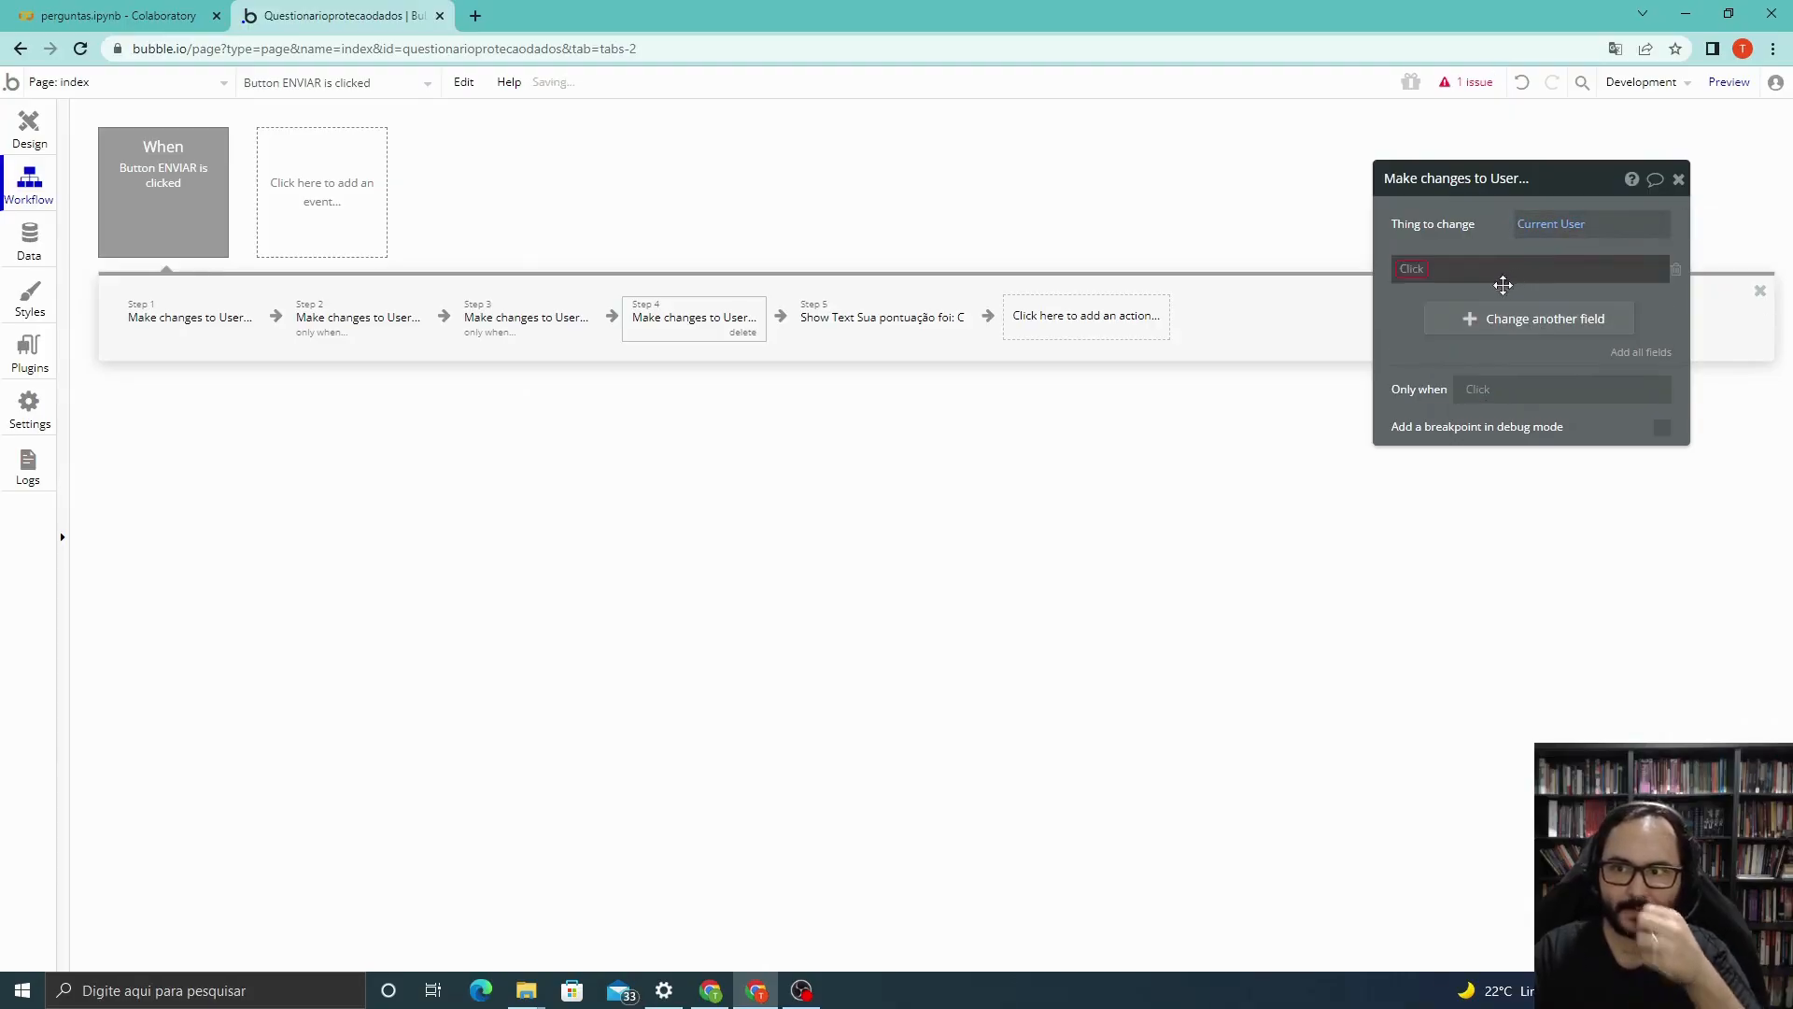
{"action": "left_click", "coordinate": [1429, 290]}
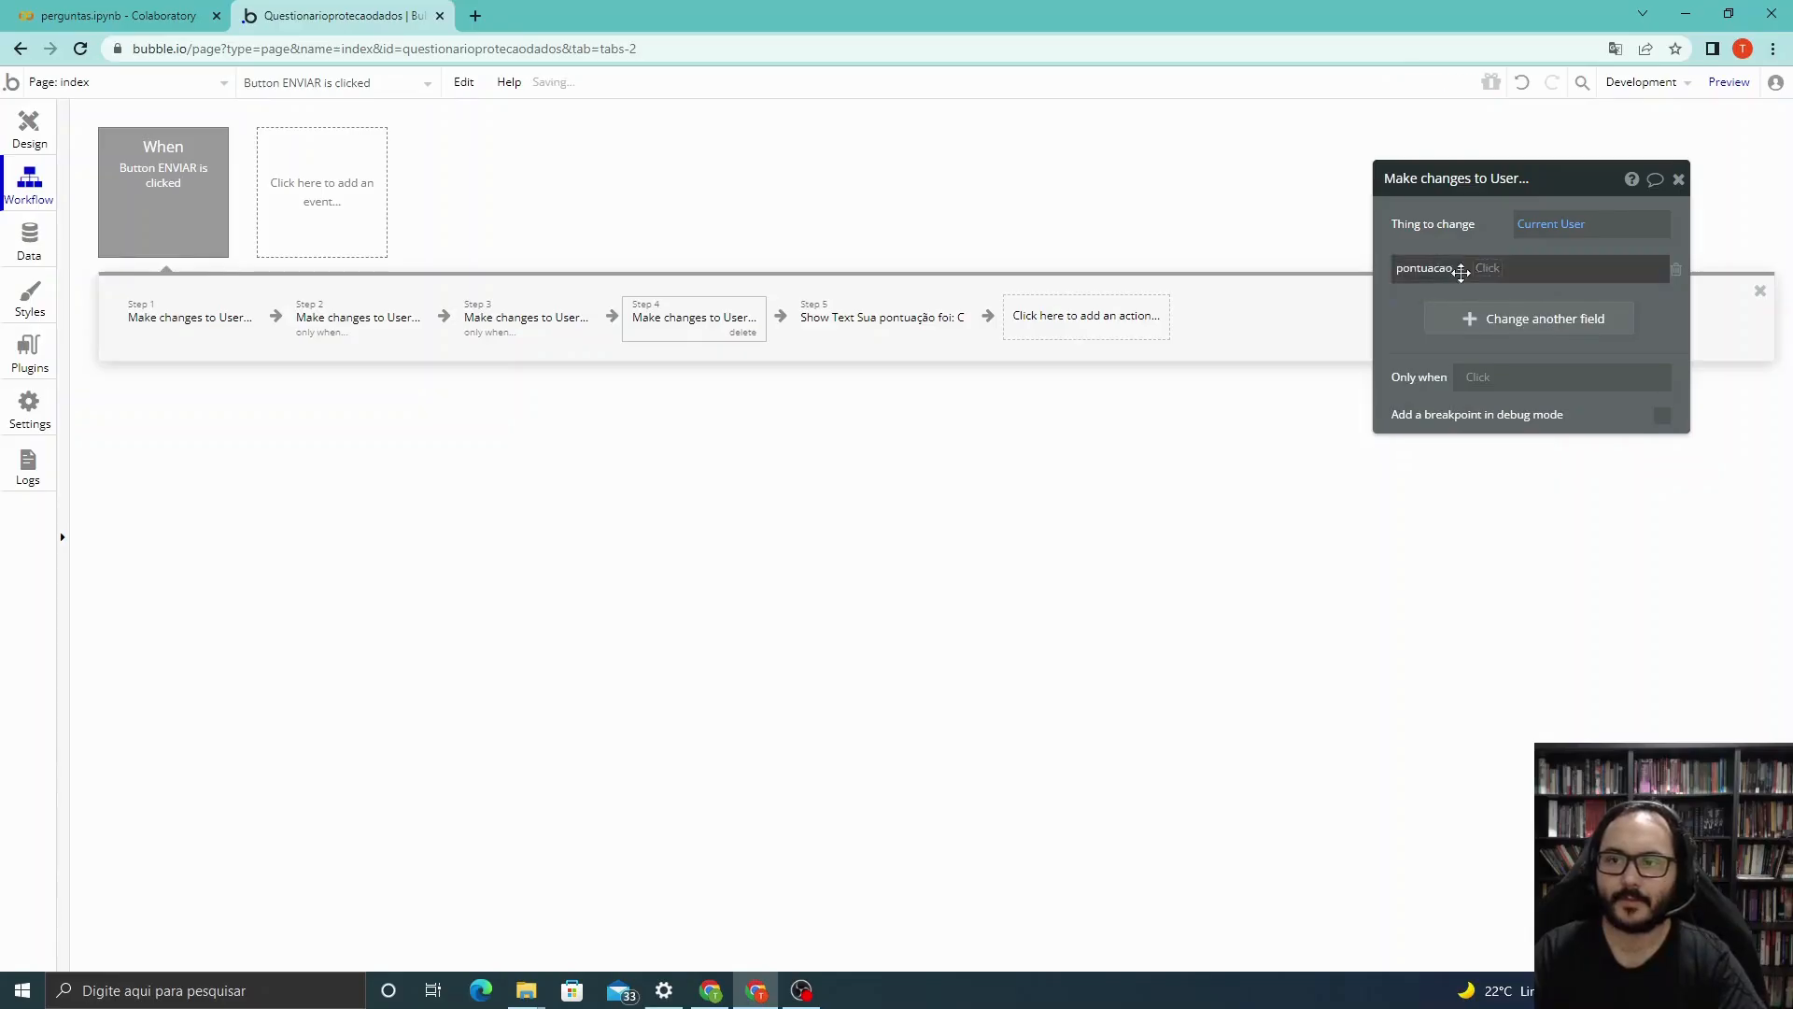
{"action": "left_click", "coordinate": [1493, 268]}
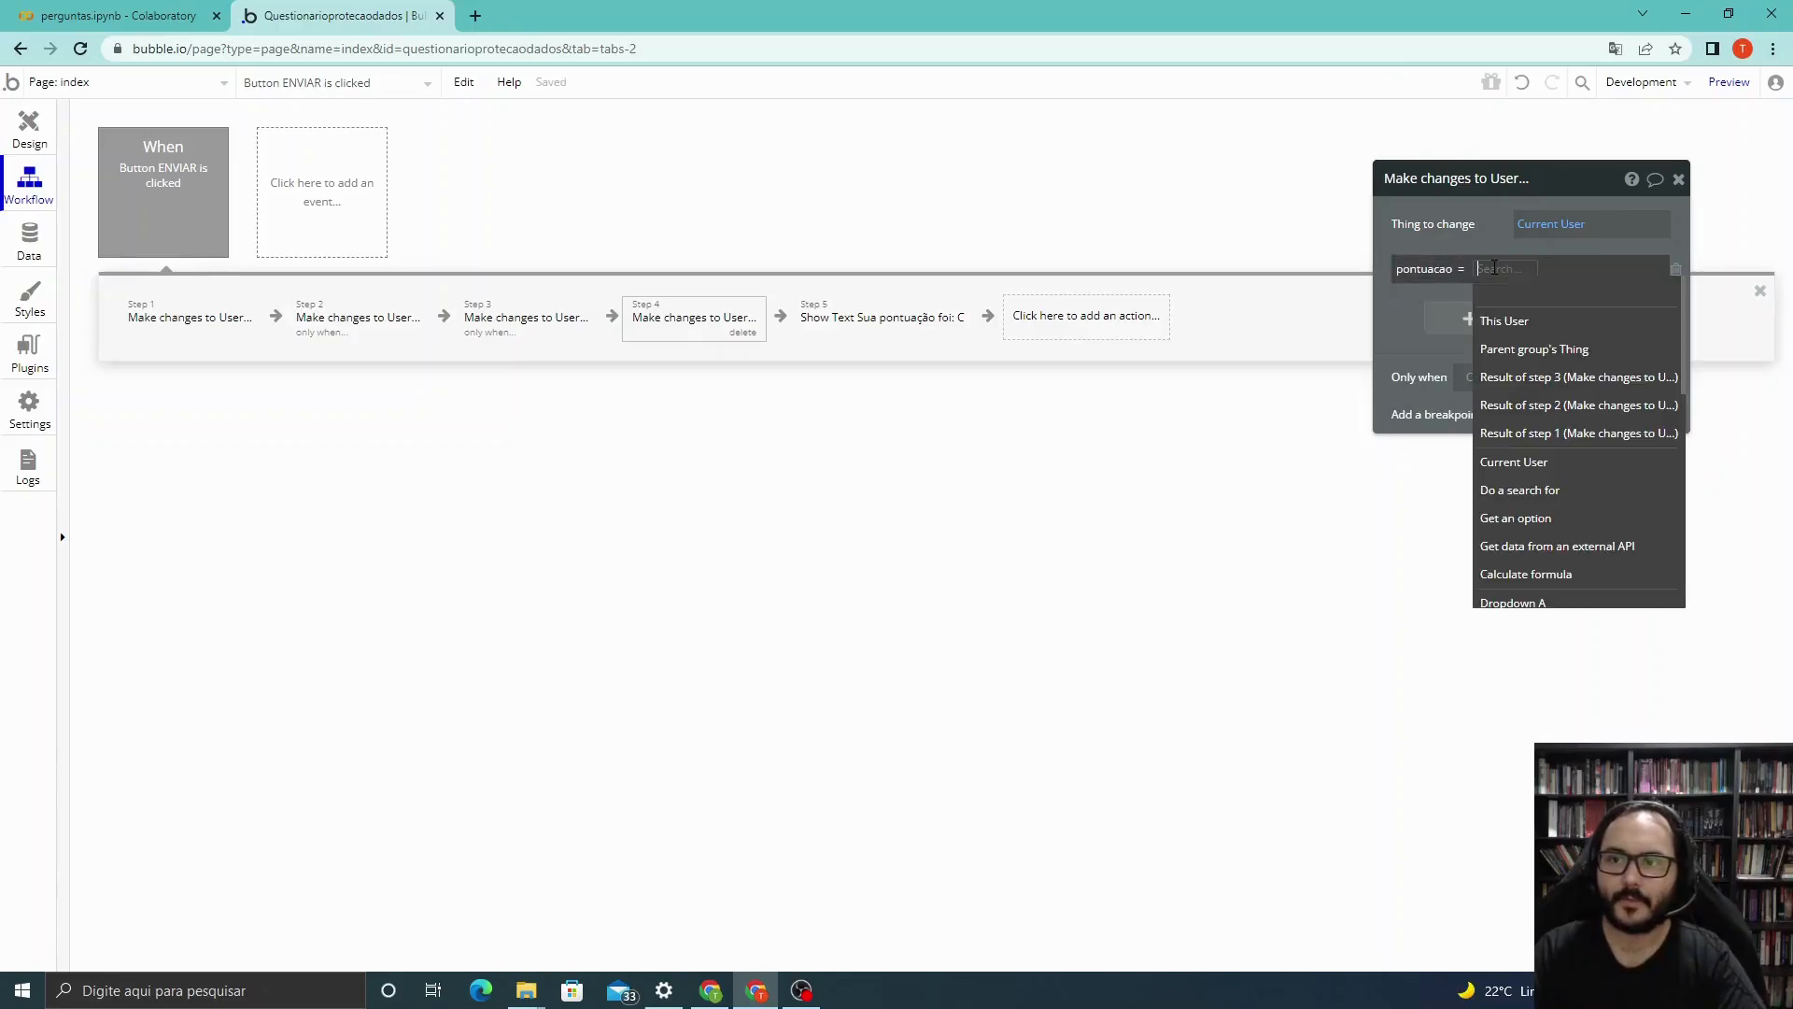
{"action": "left_click", "coordinate": [1533, 321]}
{"action": "left_click", "coordinate": [1561, 292]}
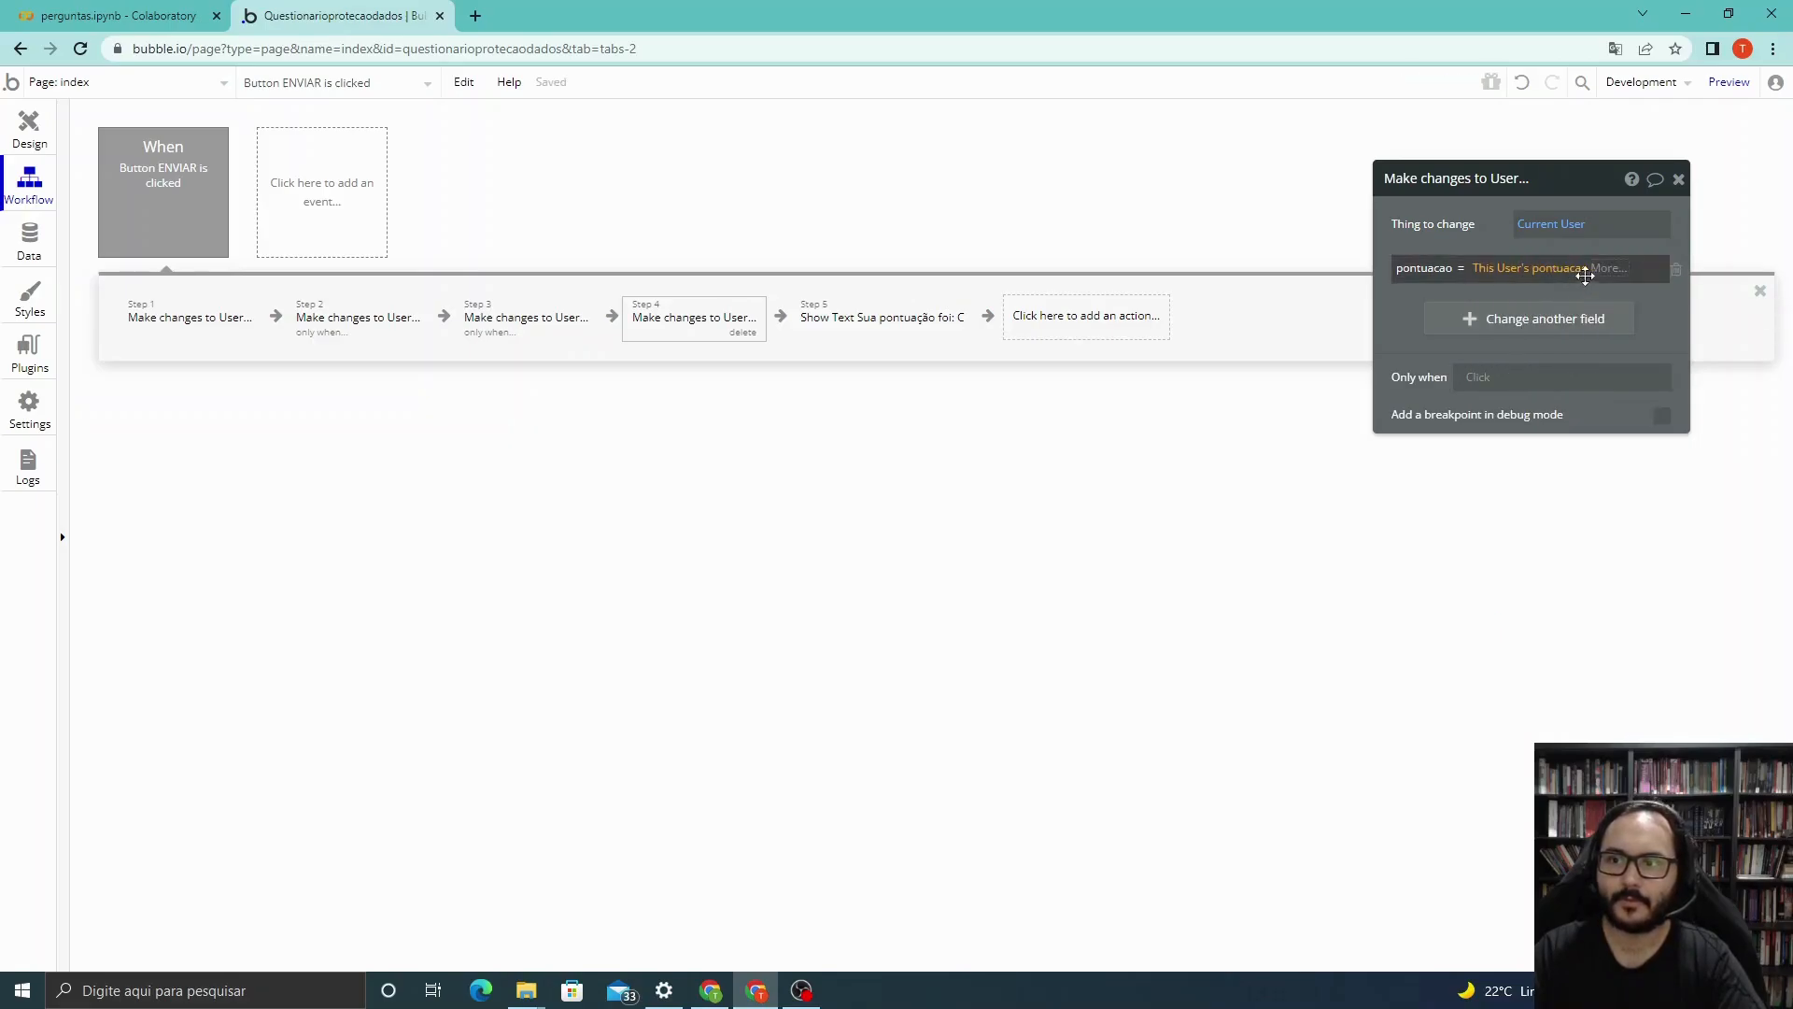
{"action": "left_click", "coordinate": [1606, 269]}
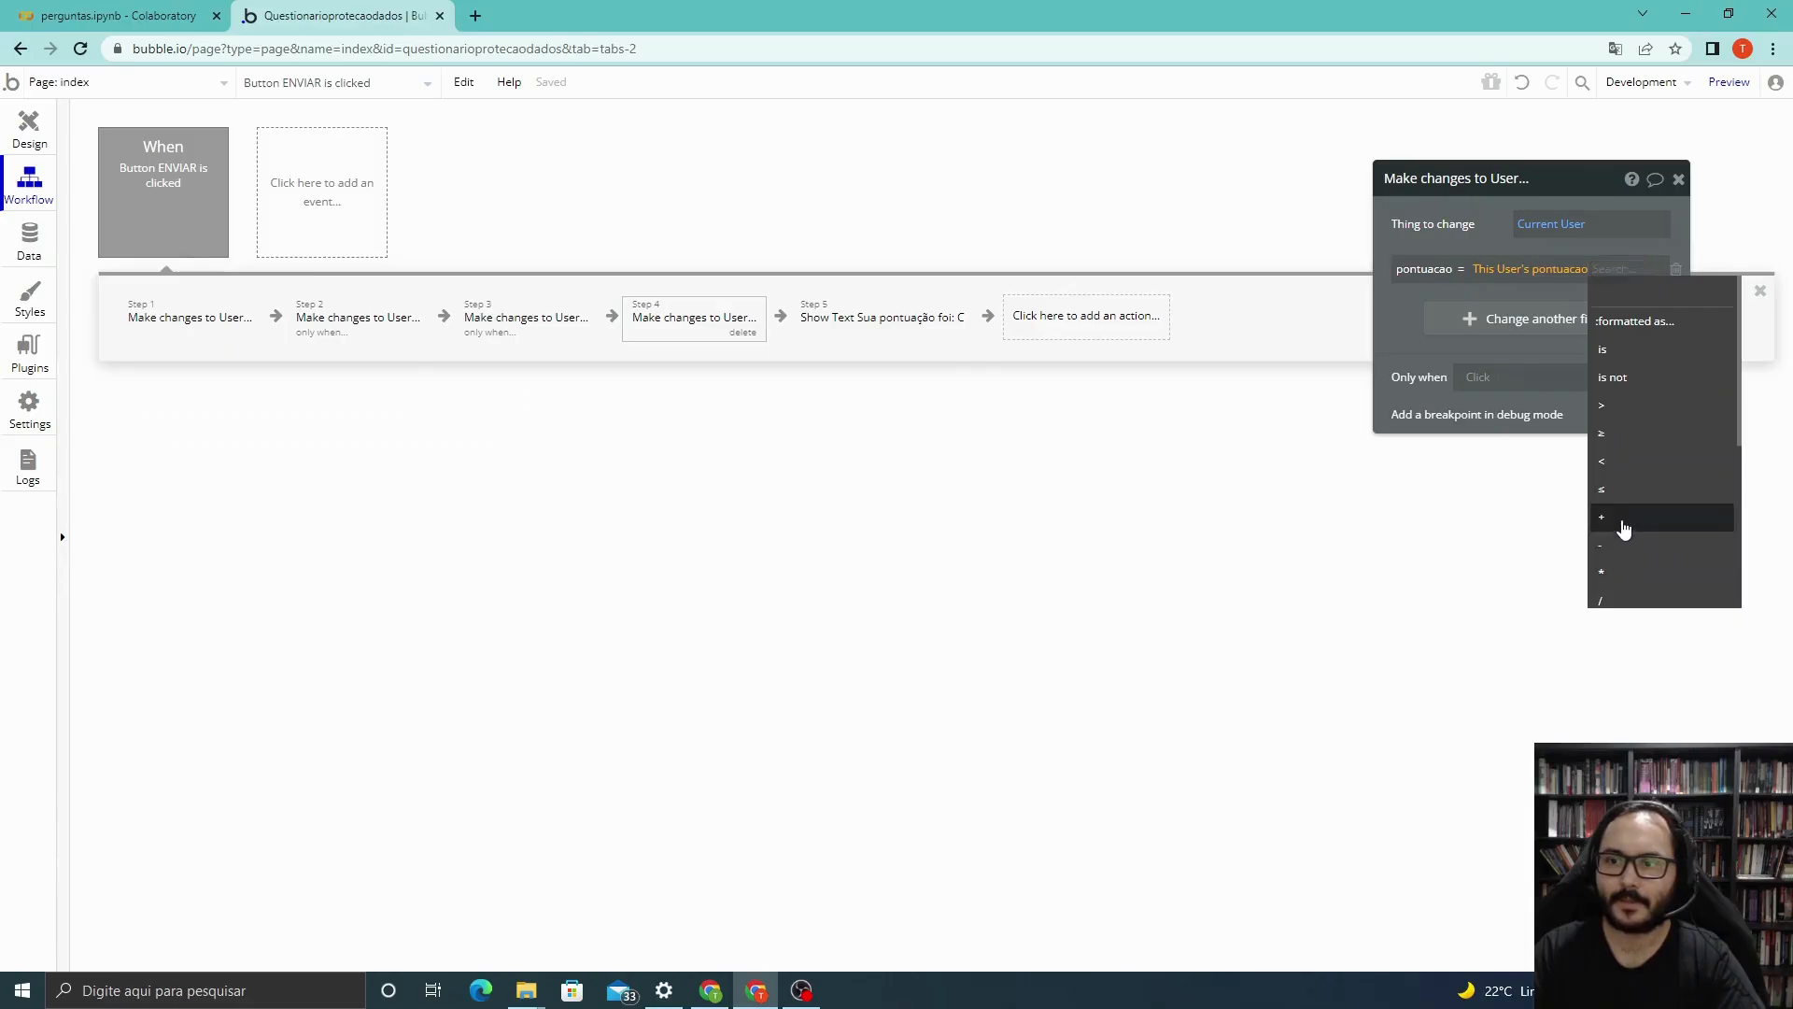
{"action": "left_click", "coordinate": [1623, 518]}
{"action": "type", "text": "1"}
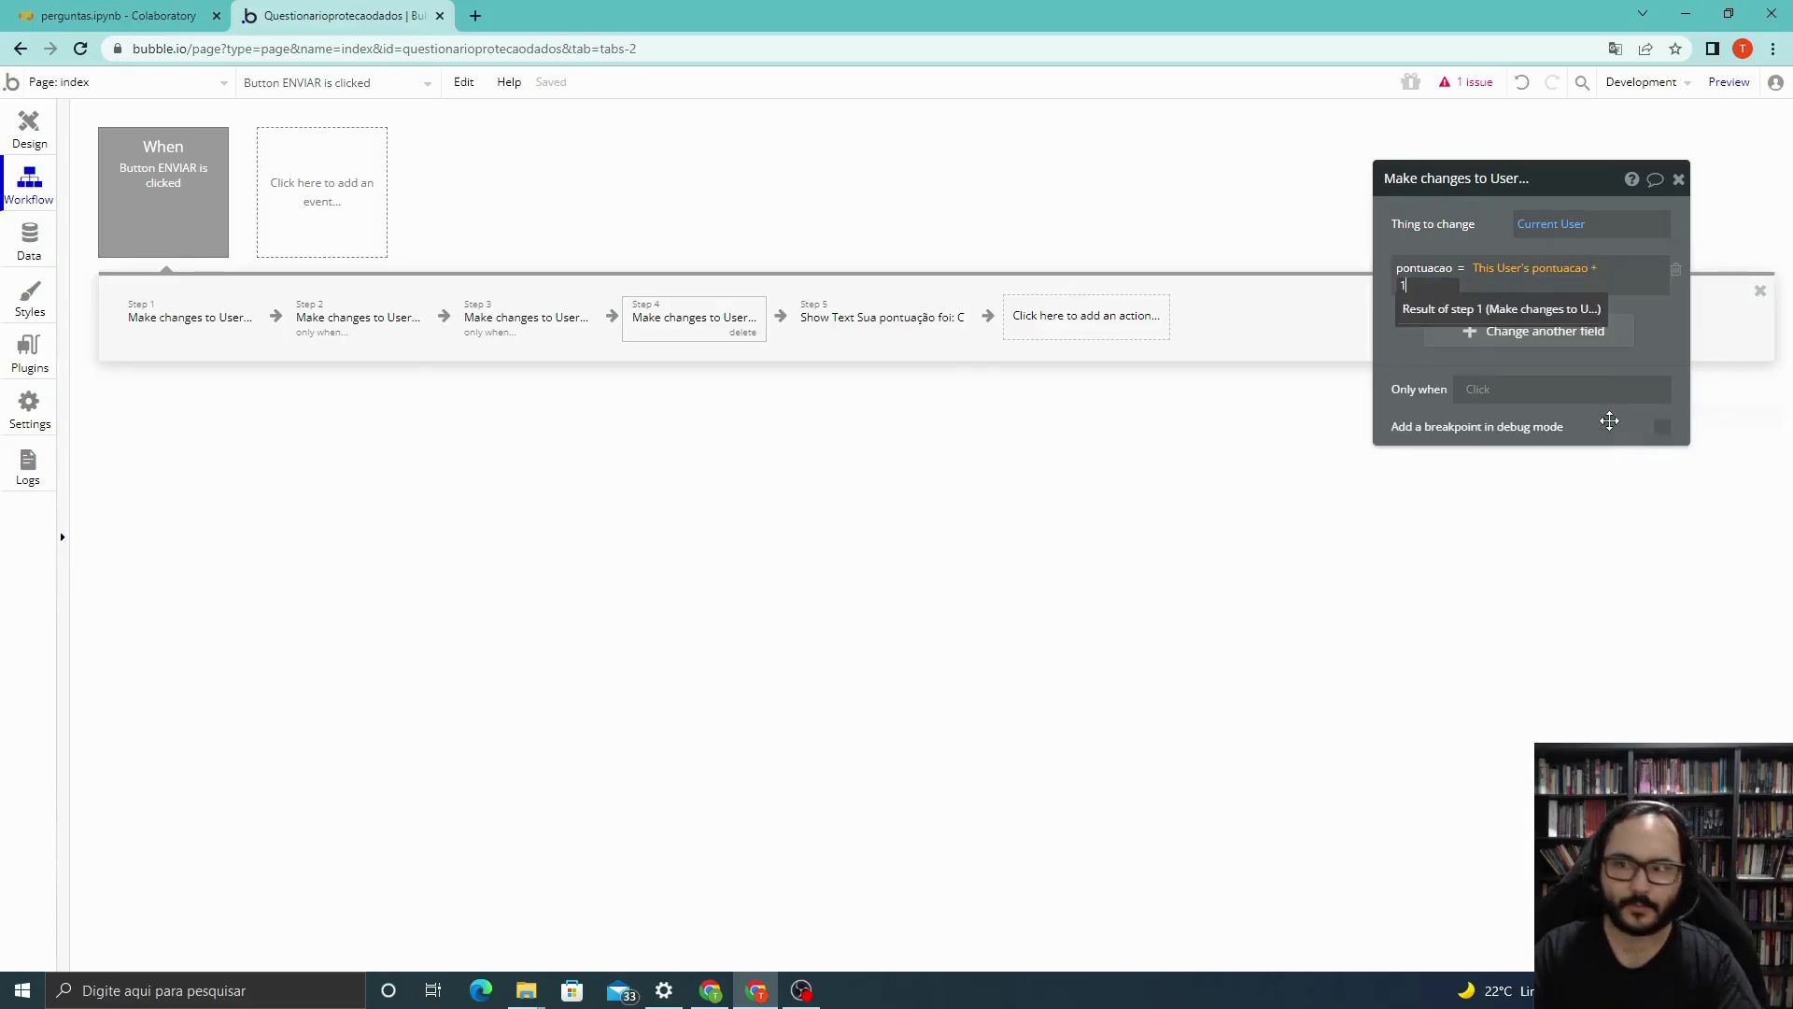
Restrict the new action to run only when Dropdown C's value is Falso.
{"action": "left_click", "coordinate": [1473, 404]}
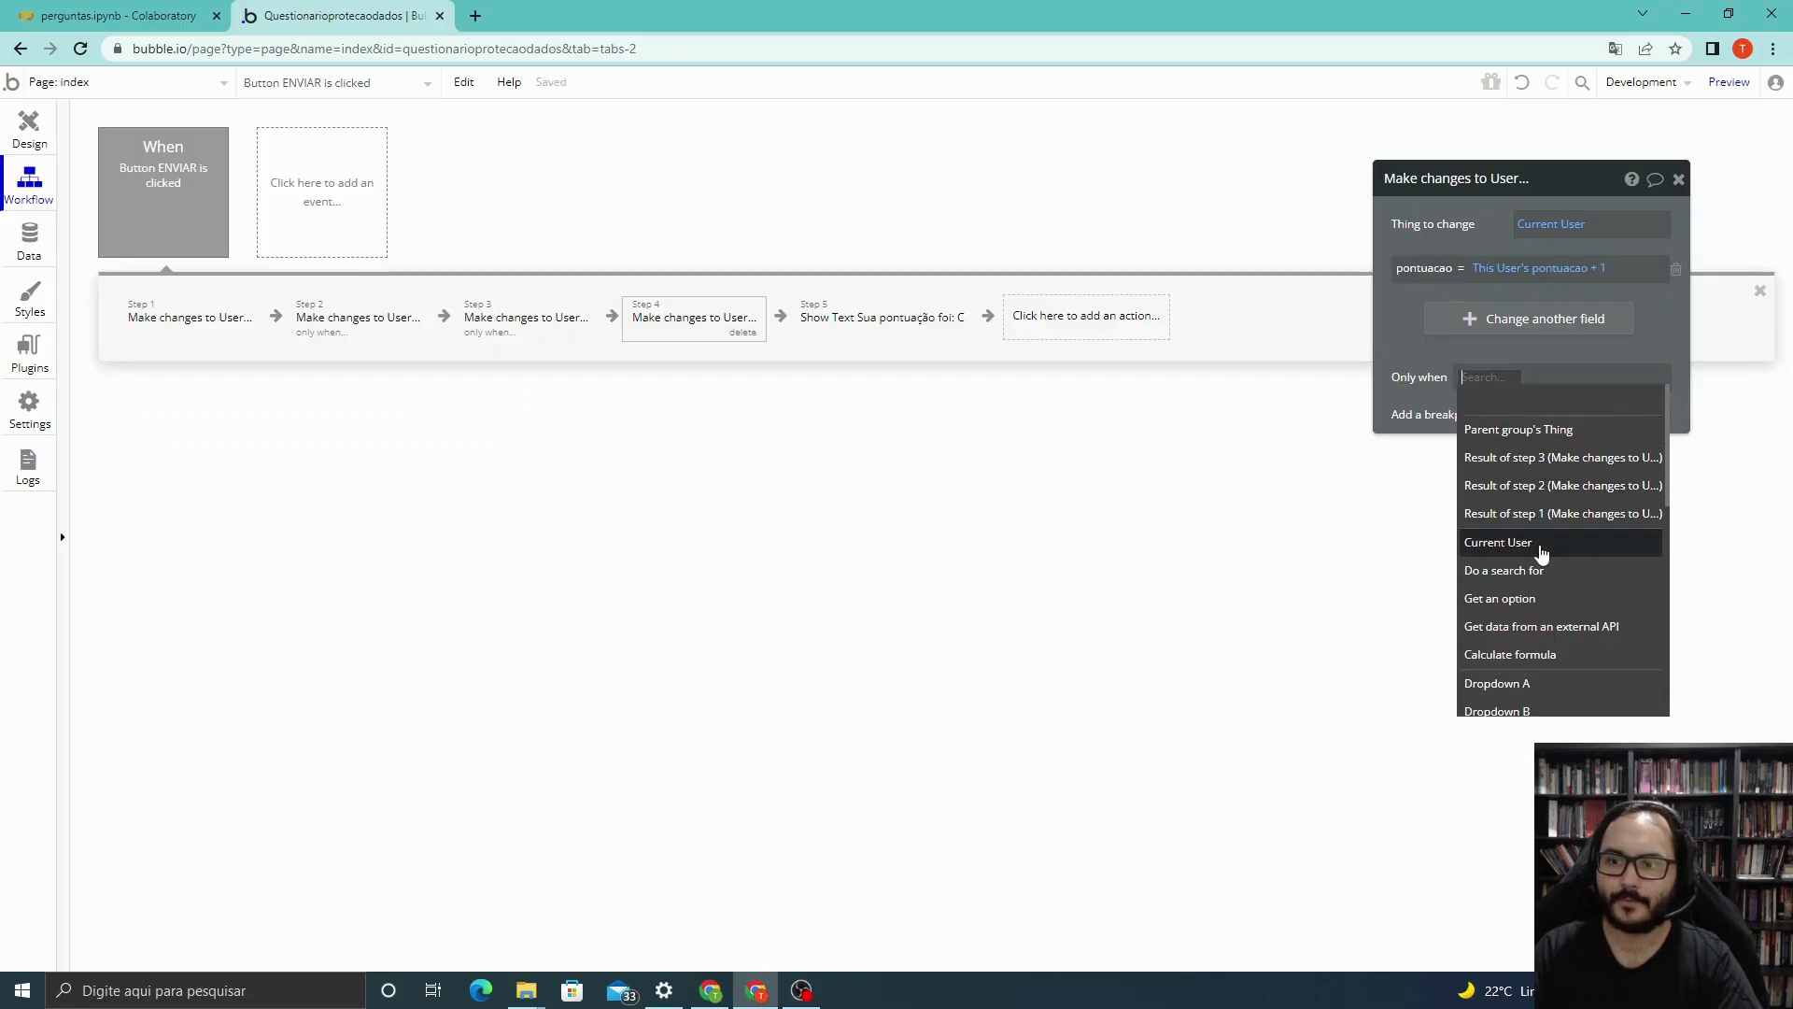
{"action": "scroll", "coordinate": [1541, 560], "scroll_direction": "down", "scroll_amount": 1}
{"action": "left_click", "coordinate": [1539, 649]}
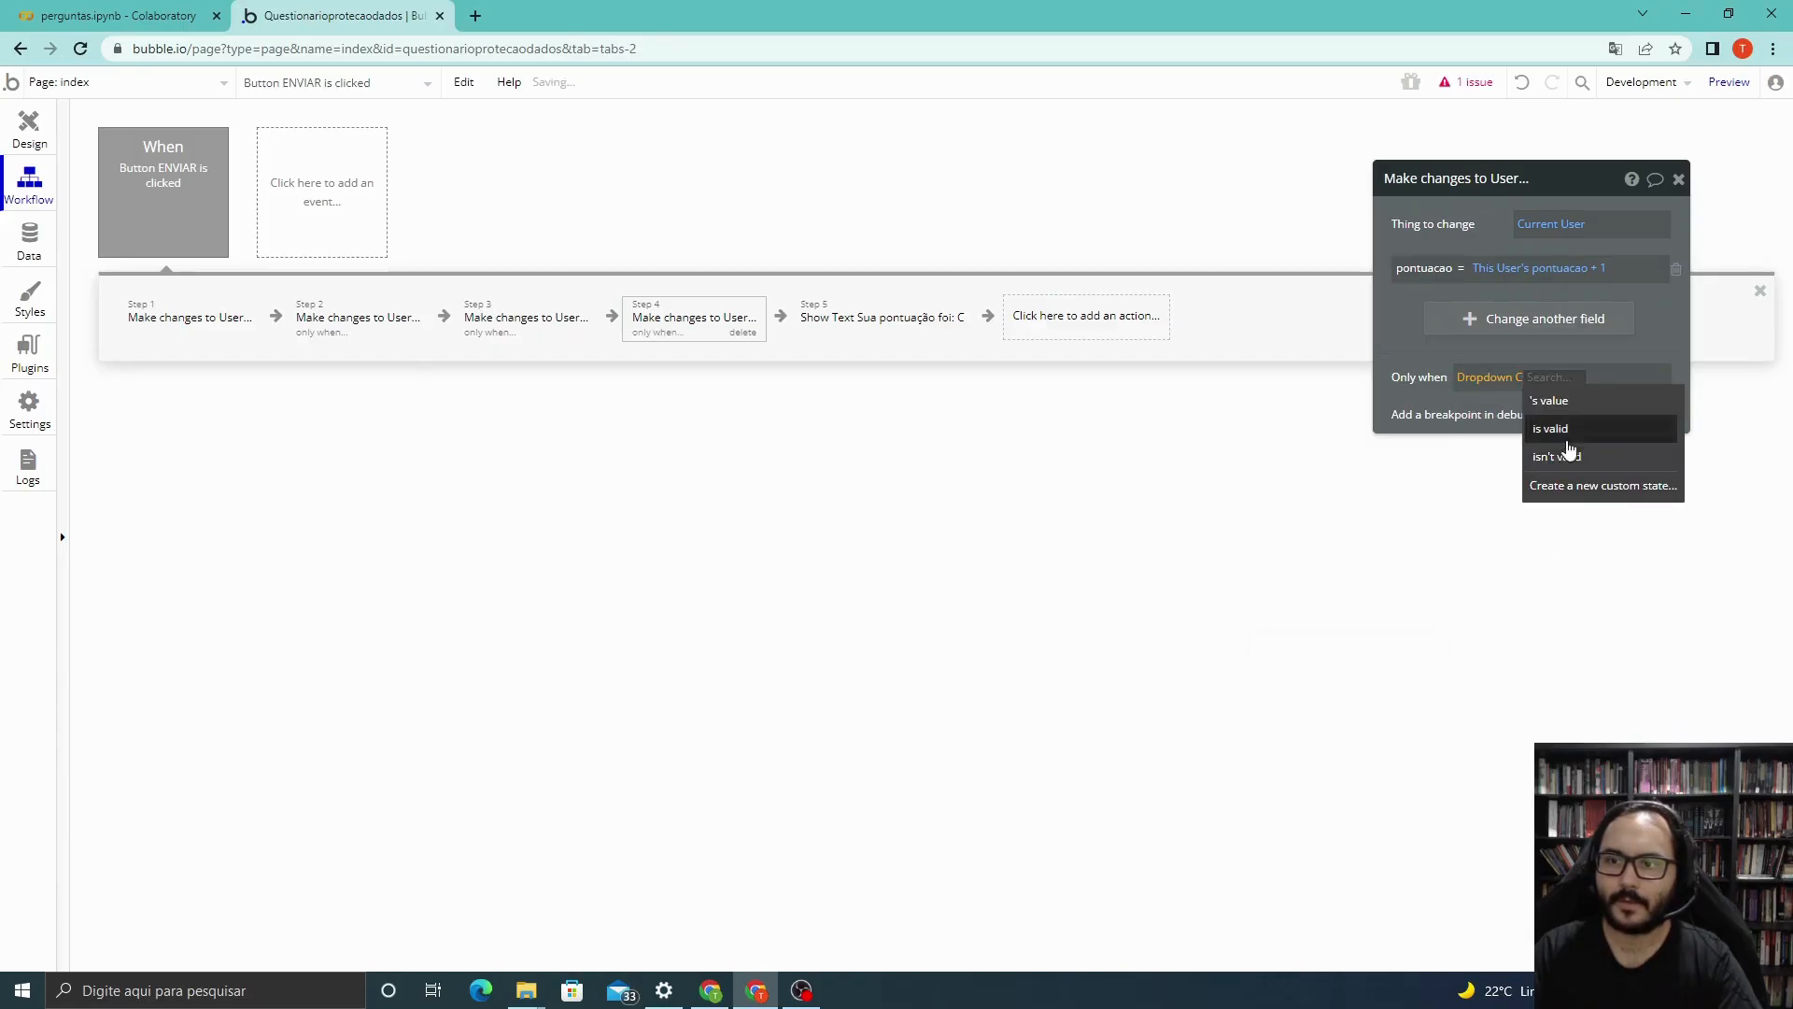
{"action": "left_click", "coordinate": [1570, 402]}
{"action": "left_click", "coordinate": [1605, 407]}
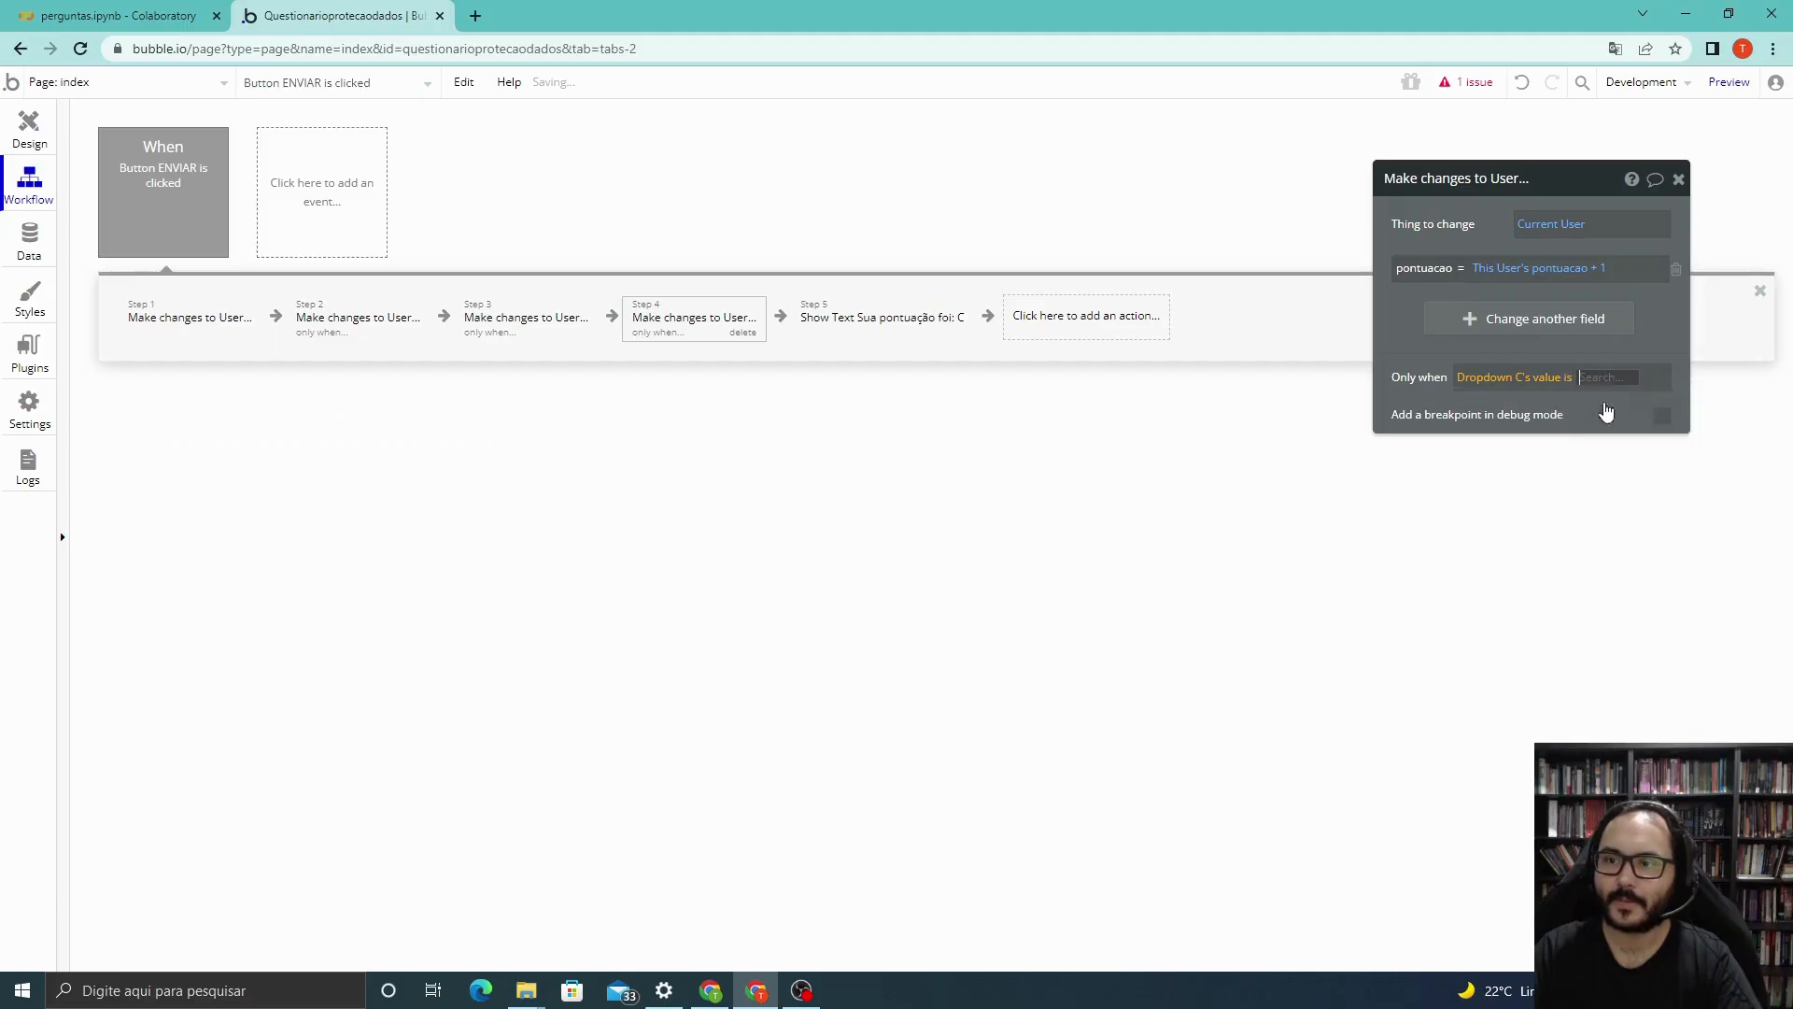
{"action": "type", "text": "Falso"}
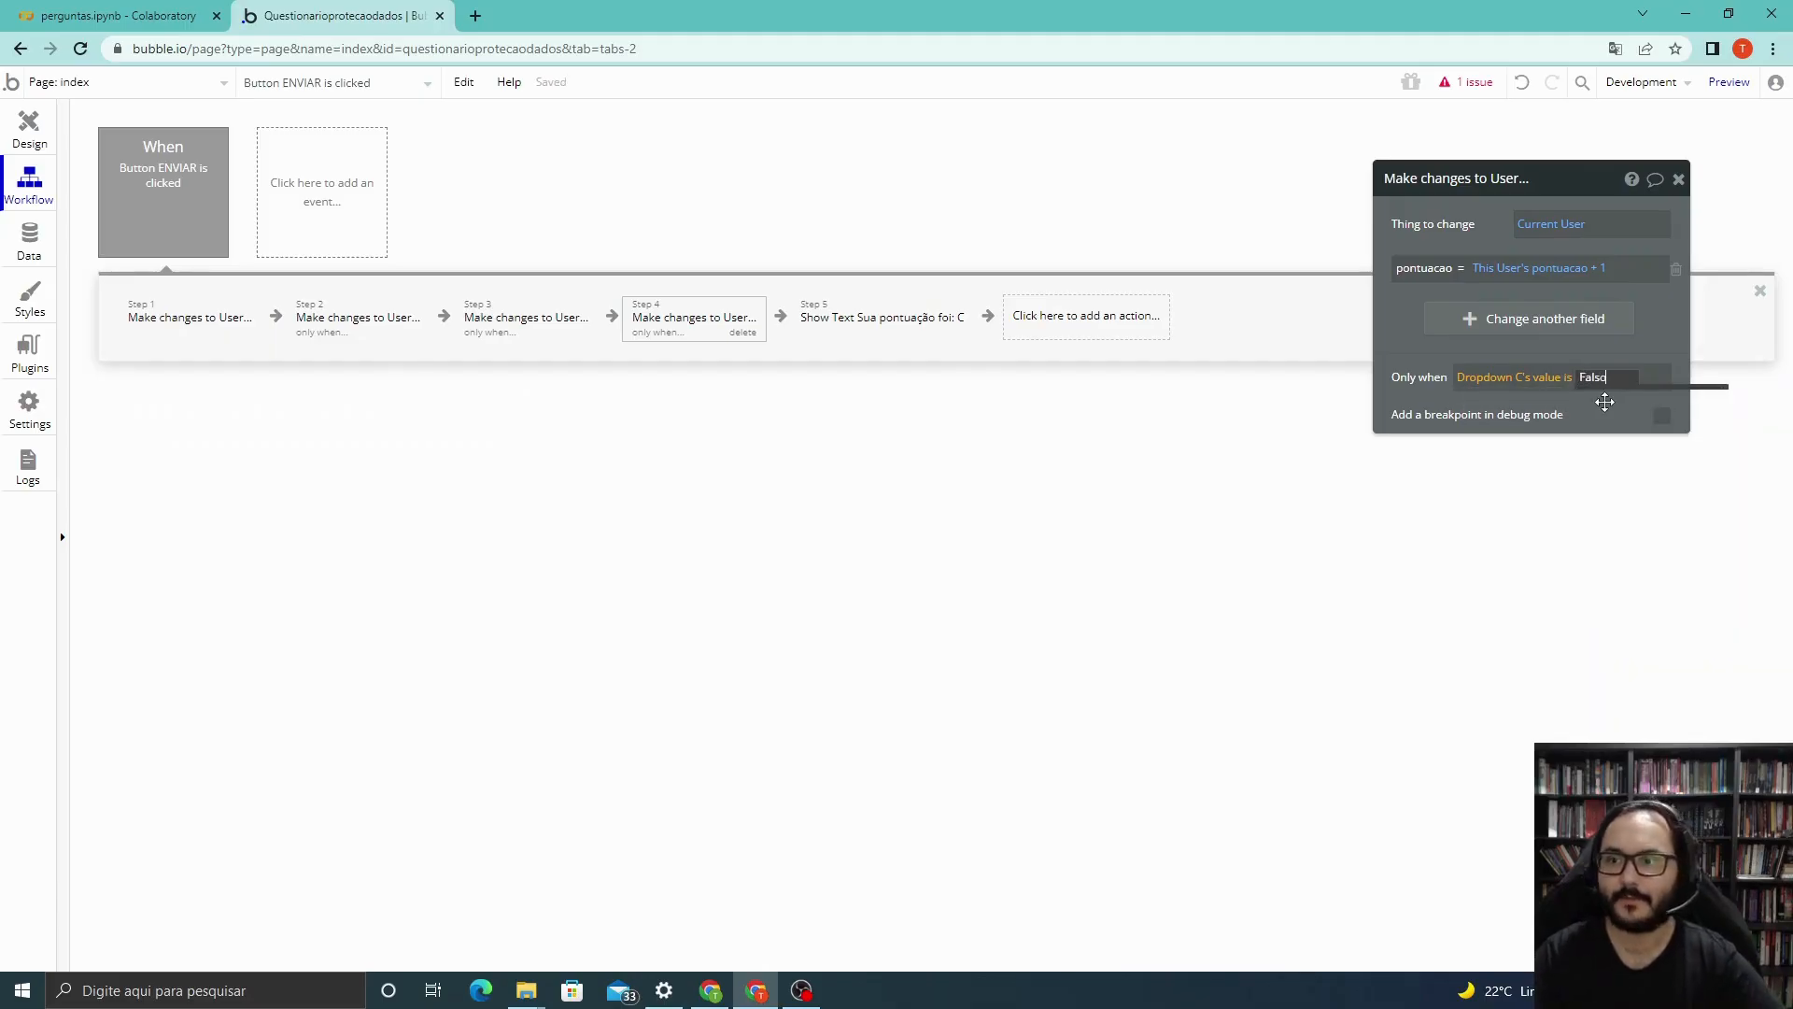
{"action": "left_click", "coordinate": [1677, 353]}
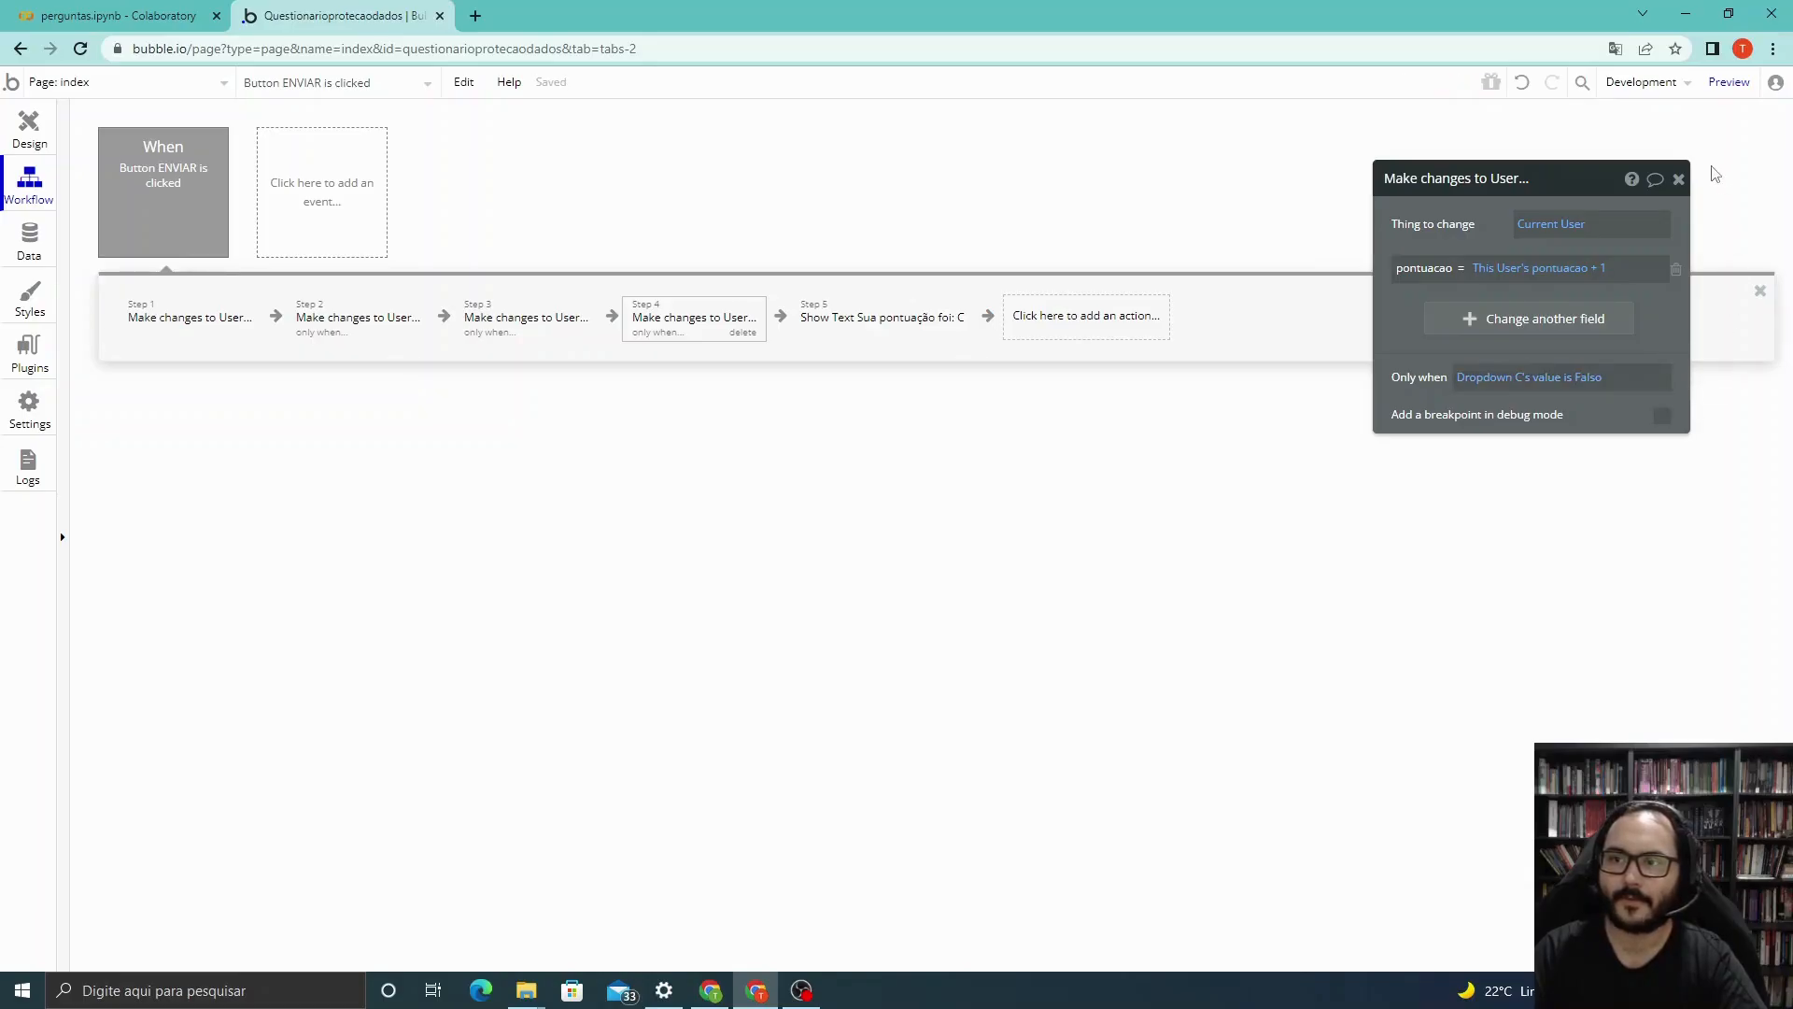
Insert another Make changes to thing action right before the Show Text action, with Current User as the thing to change.
{"action": "left_click", "coordinate": [1679, 182]}
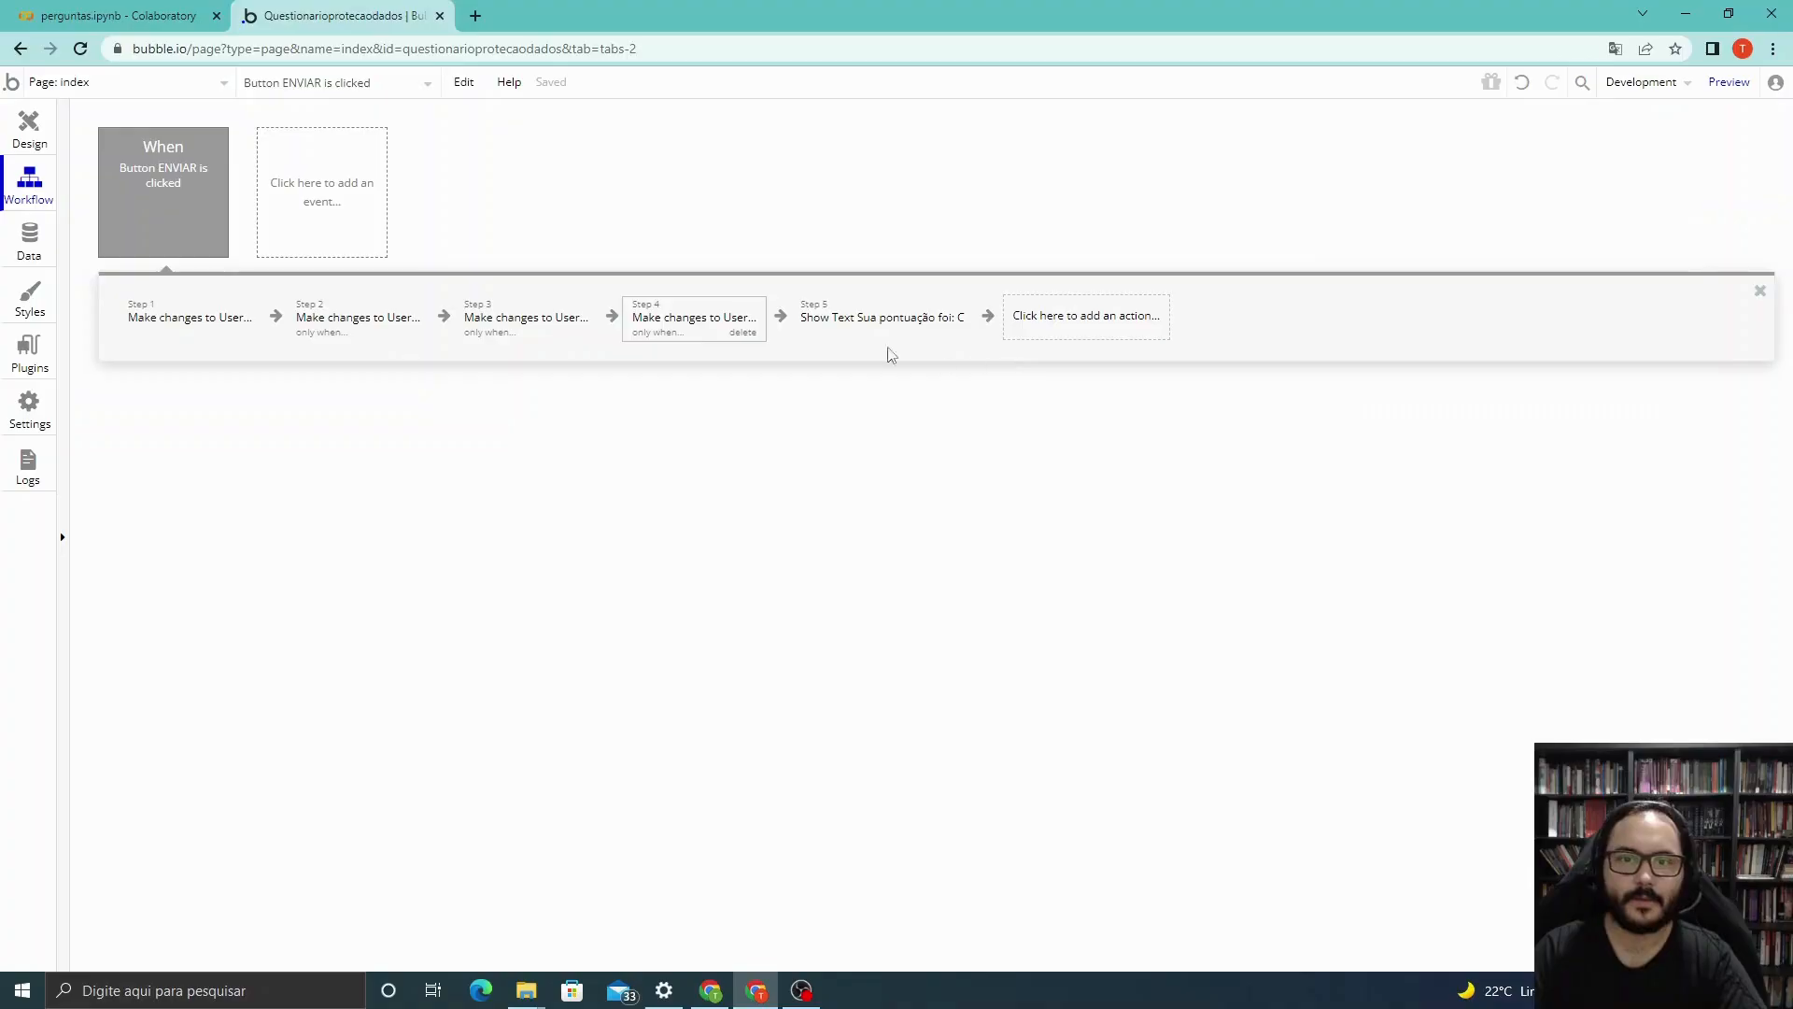
{"action": "left_click", "coordinate": [781, 318]}
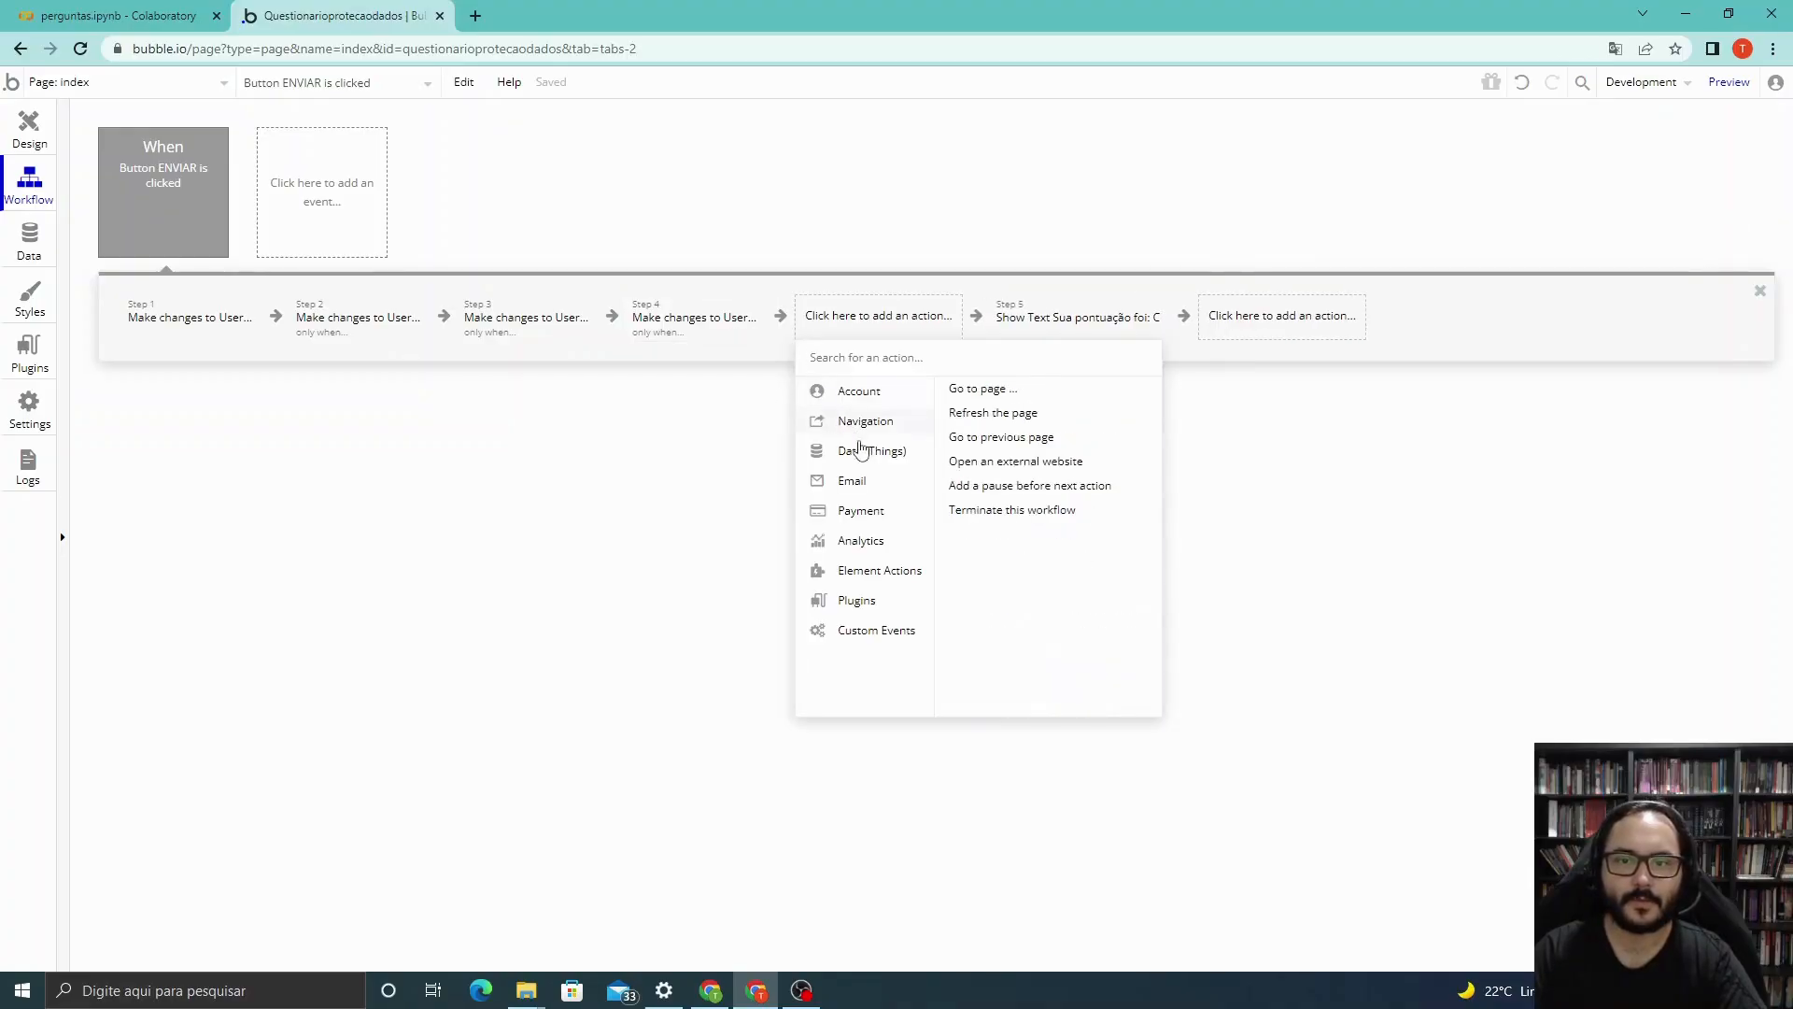
{"action": "mouse_move", "coordinate": [861, 451]}
{"action": "left_click", "coordinate": [979, 414]}
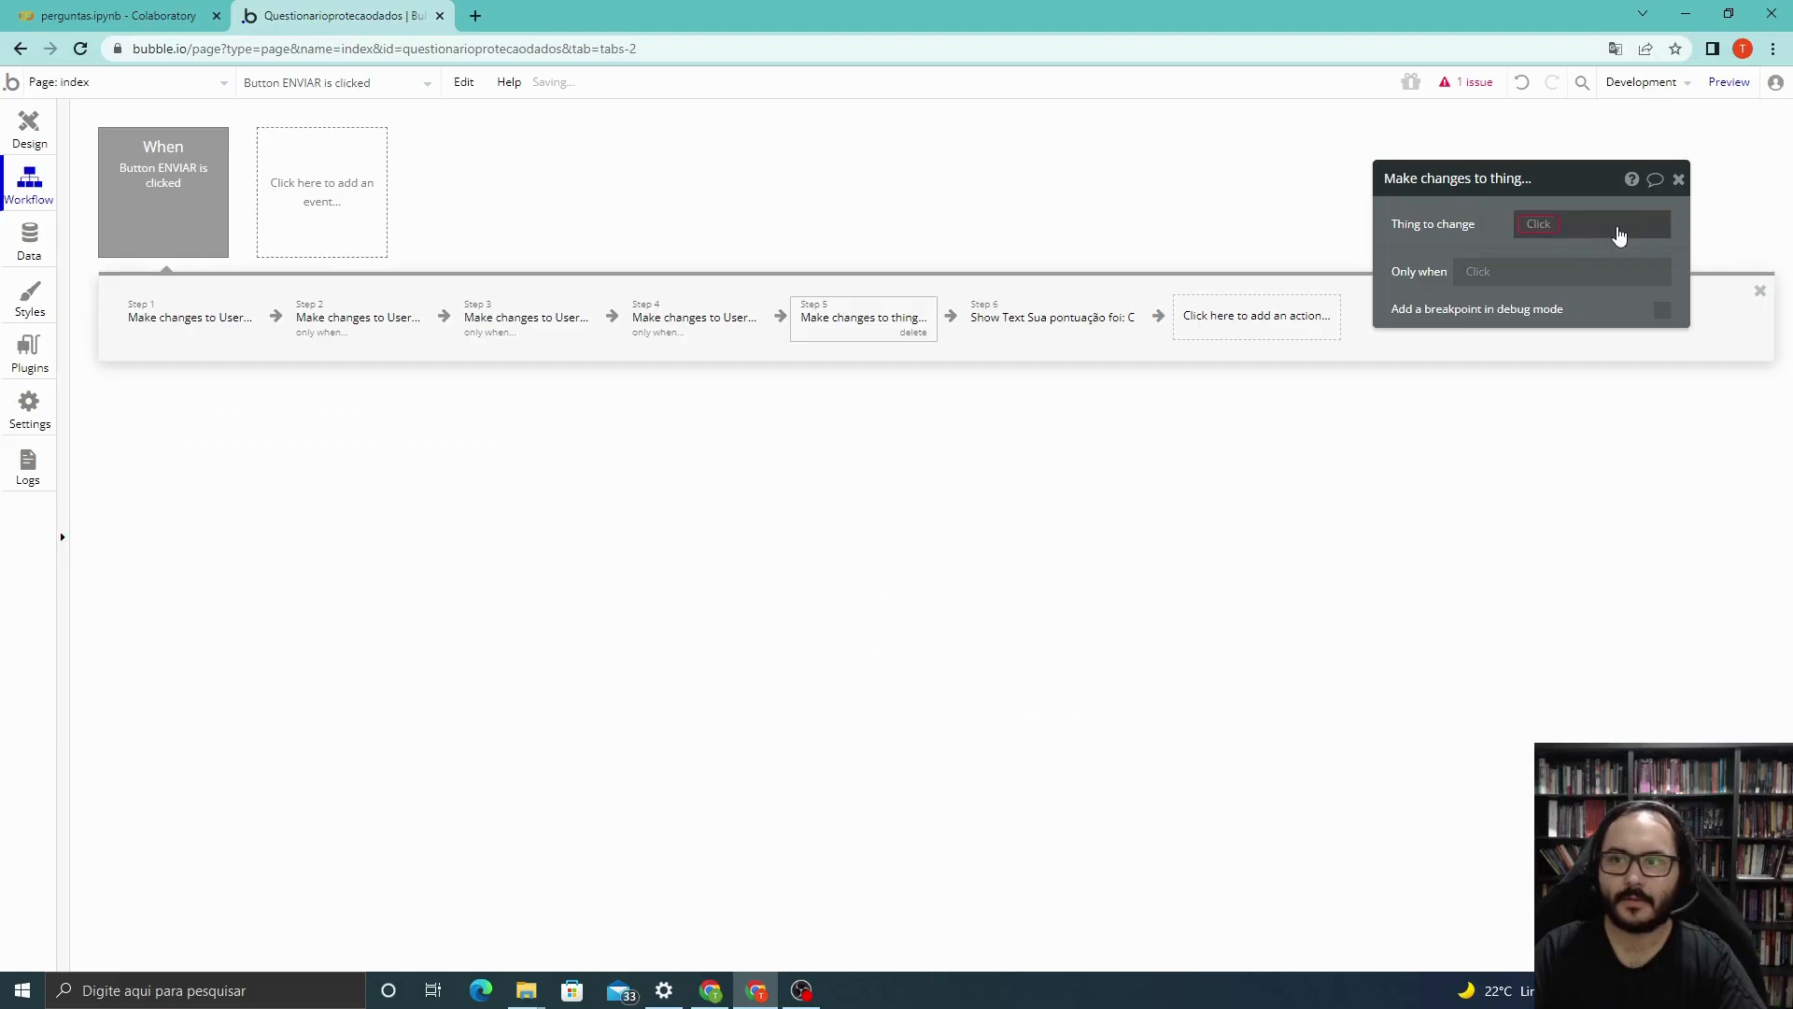
{"action": "left_click", "coordinate": [1558, 231]}
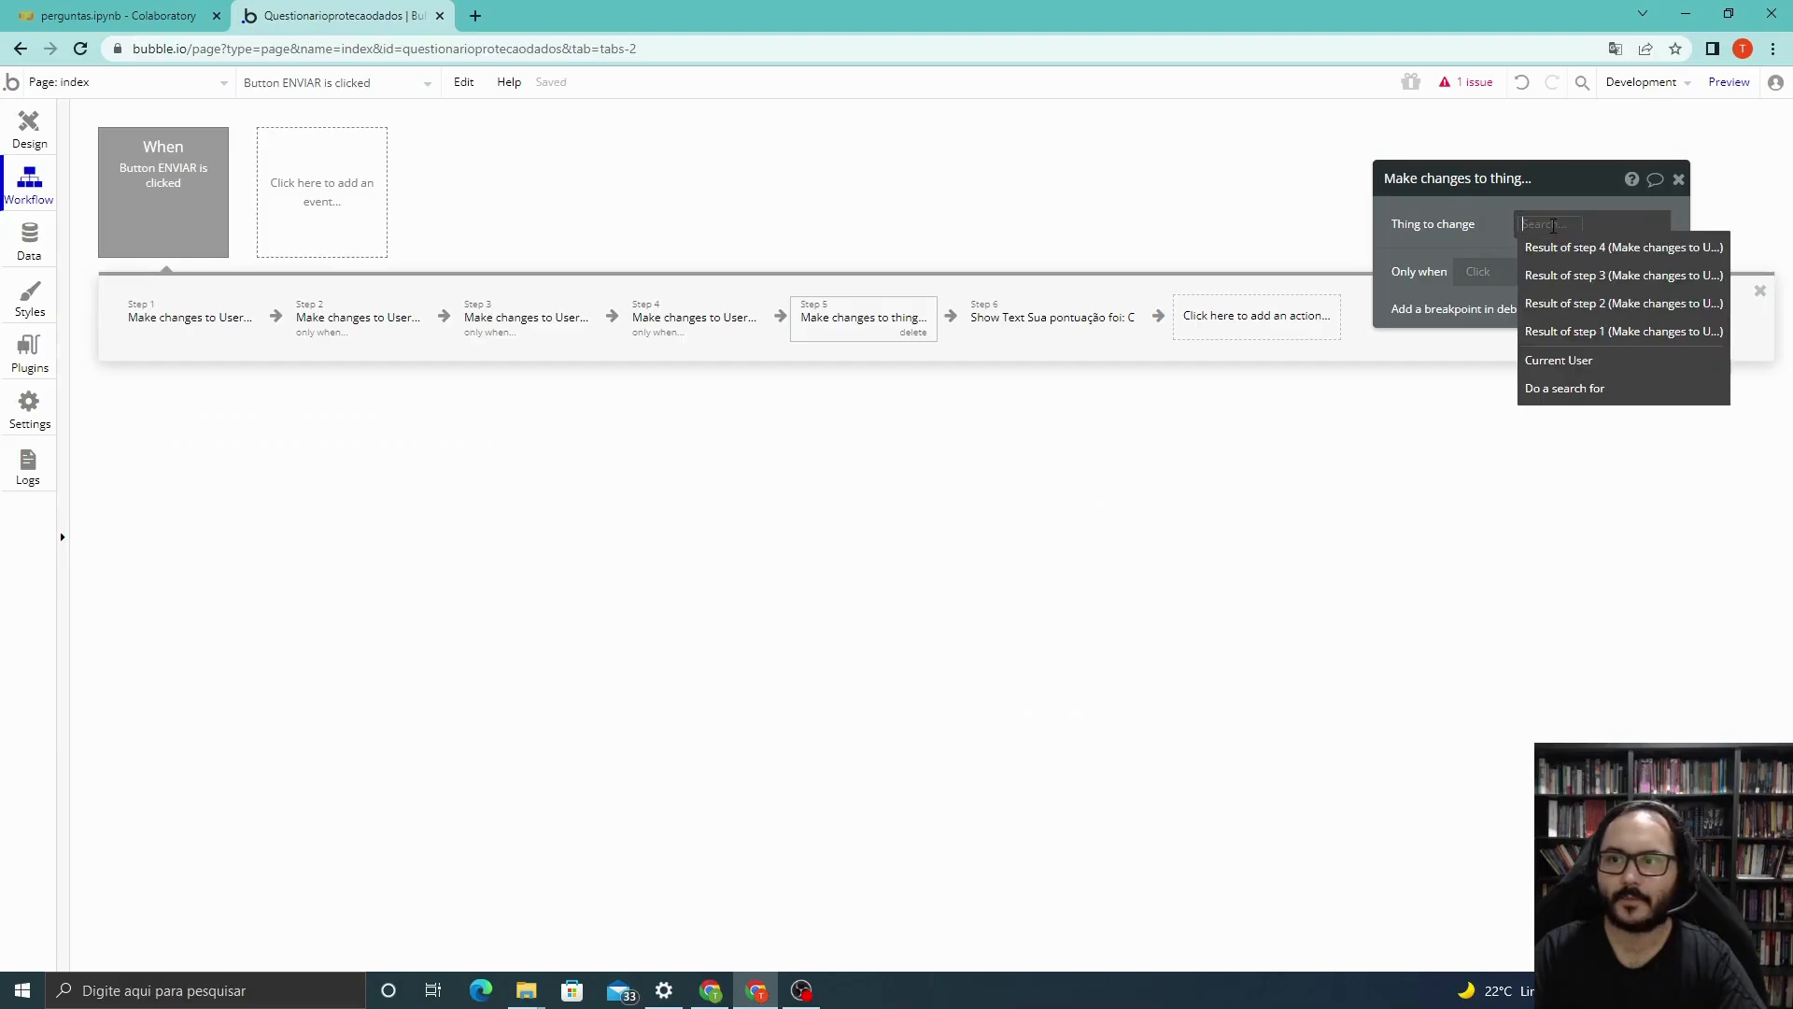
{"action": "left_click", "coordinate": [1599, 361]}
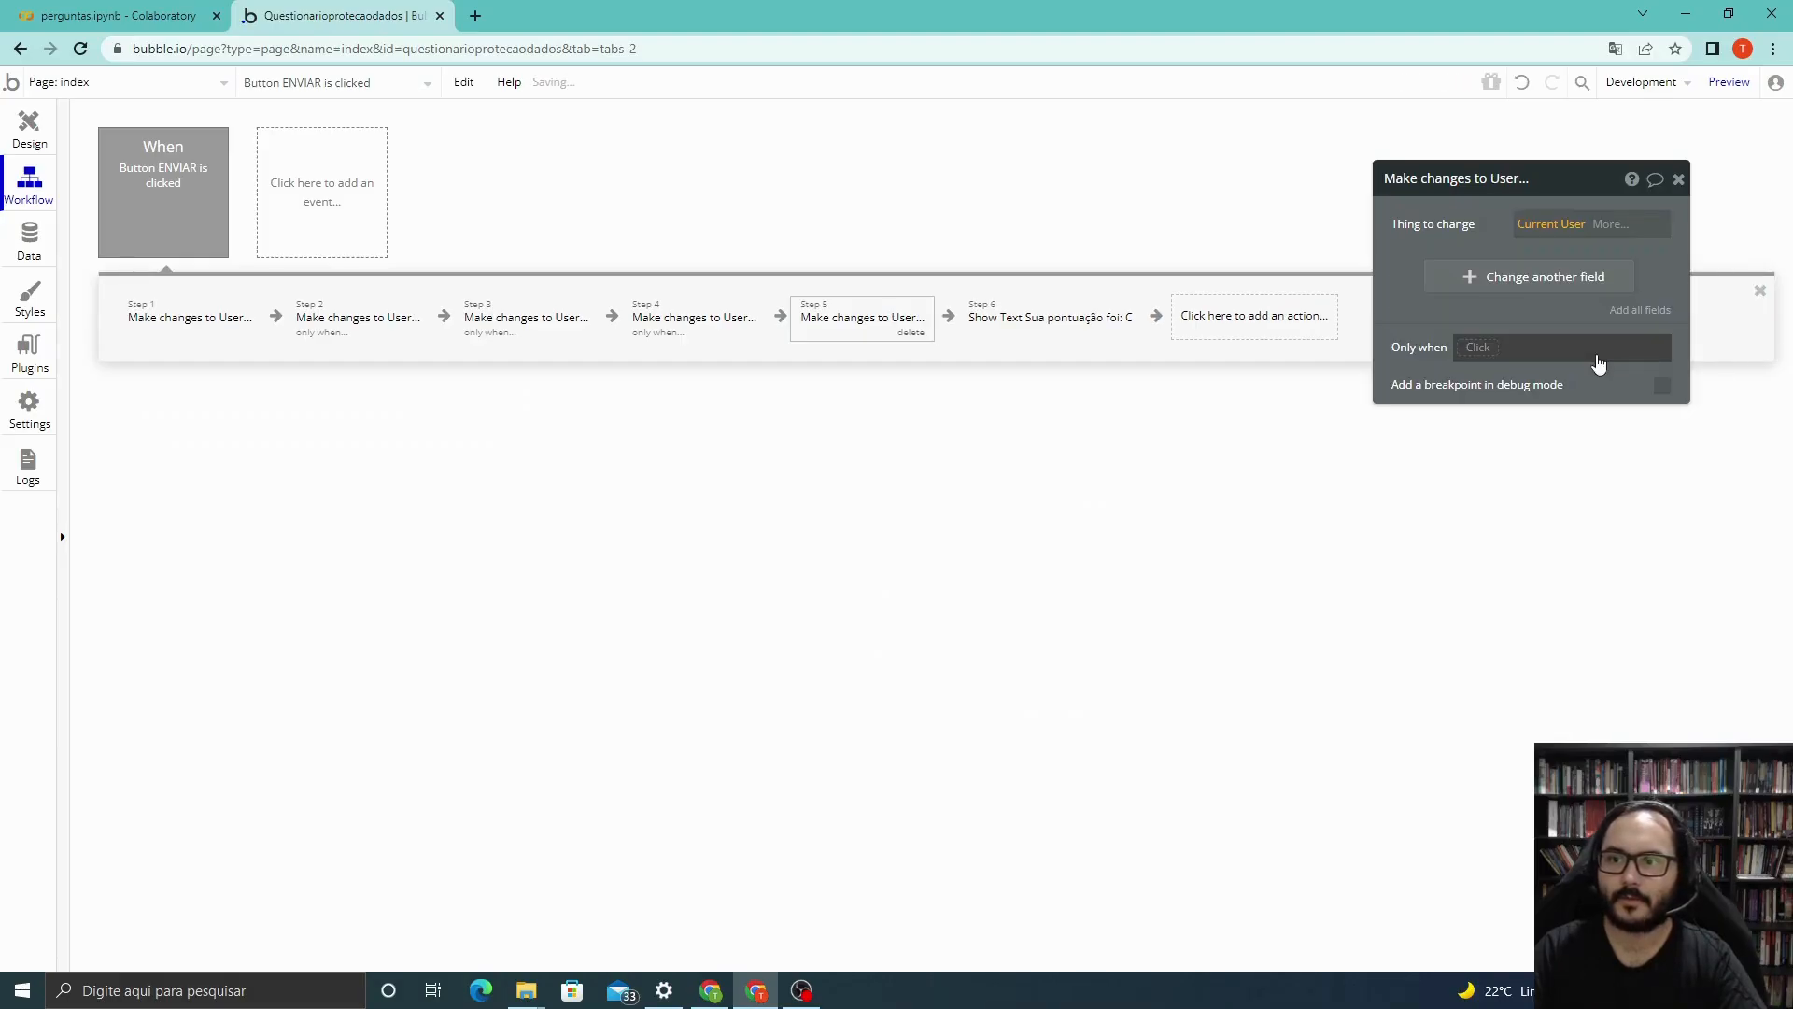
Set the pontuacao field in the step 5 action to This User's pontuacao + 1.
{"action": "left_click", "coordinate": [1490, 278]}
{"action": "left_click", "coordinate": [1417, 278]}
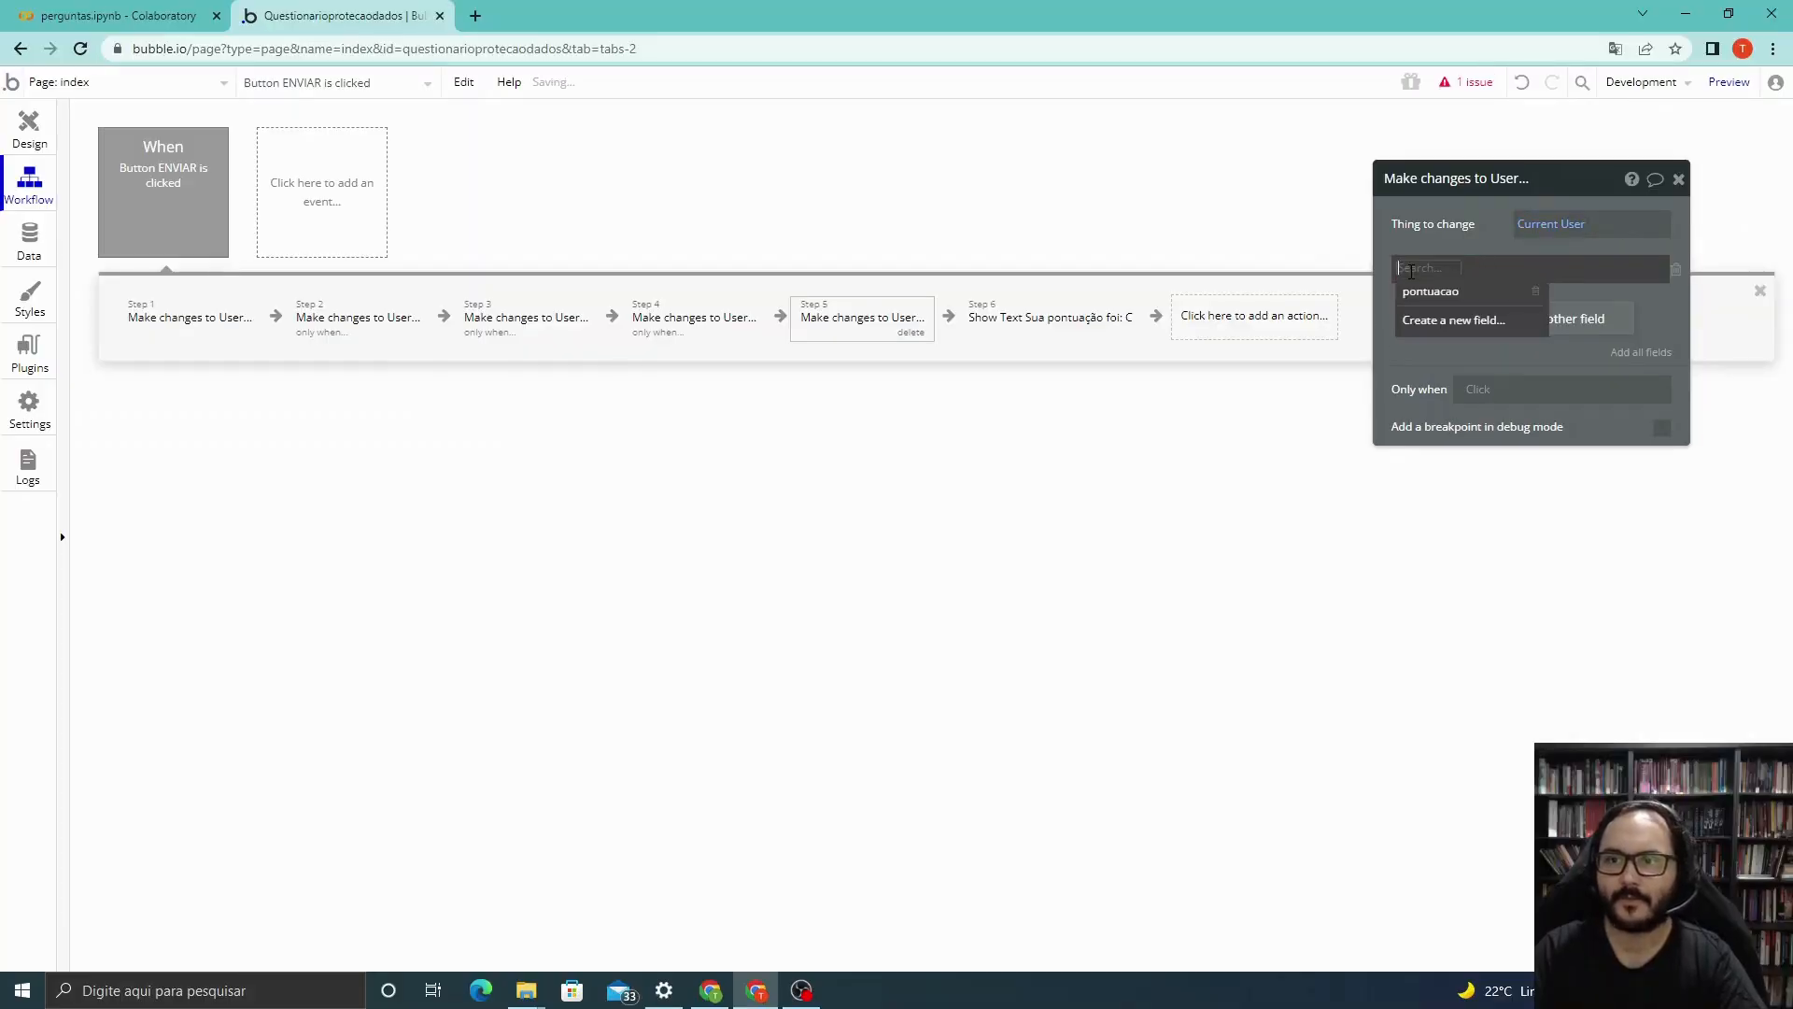
{"action": "left_click", "coordinate": [1429, 290]}
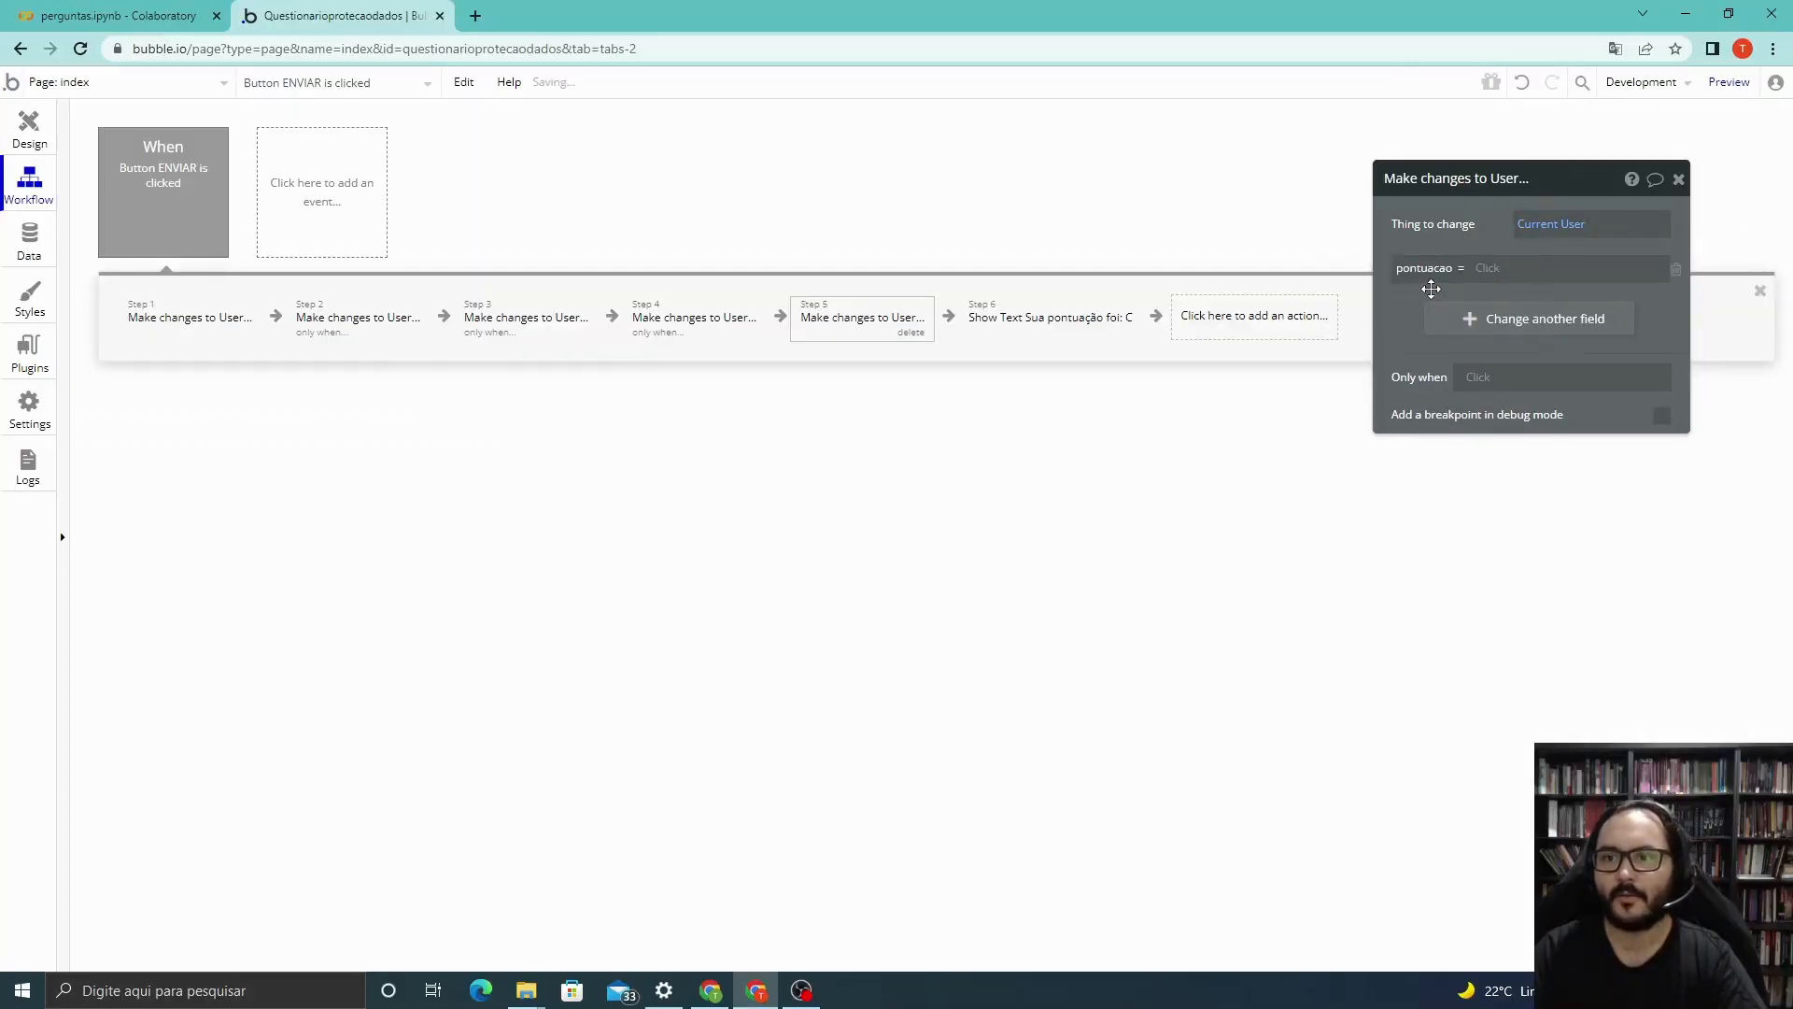
{"action": "left_click", "coordinate": [1488, 280]}
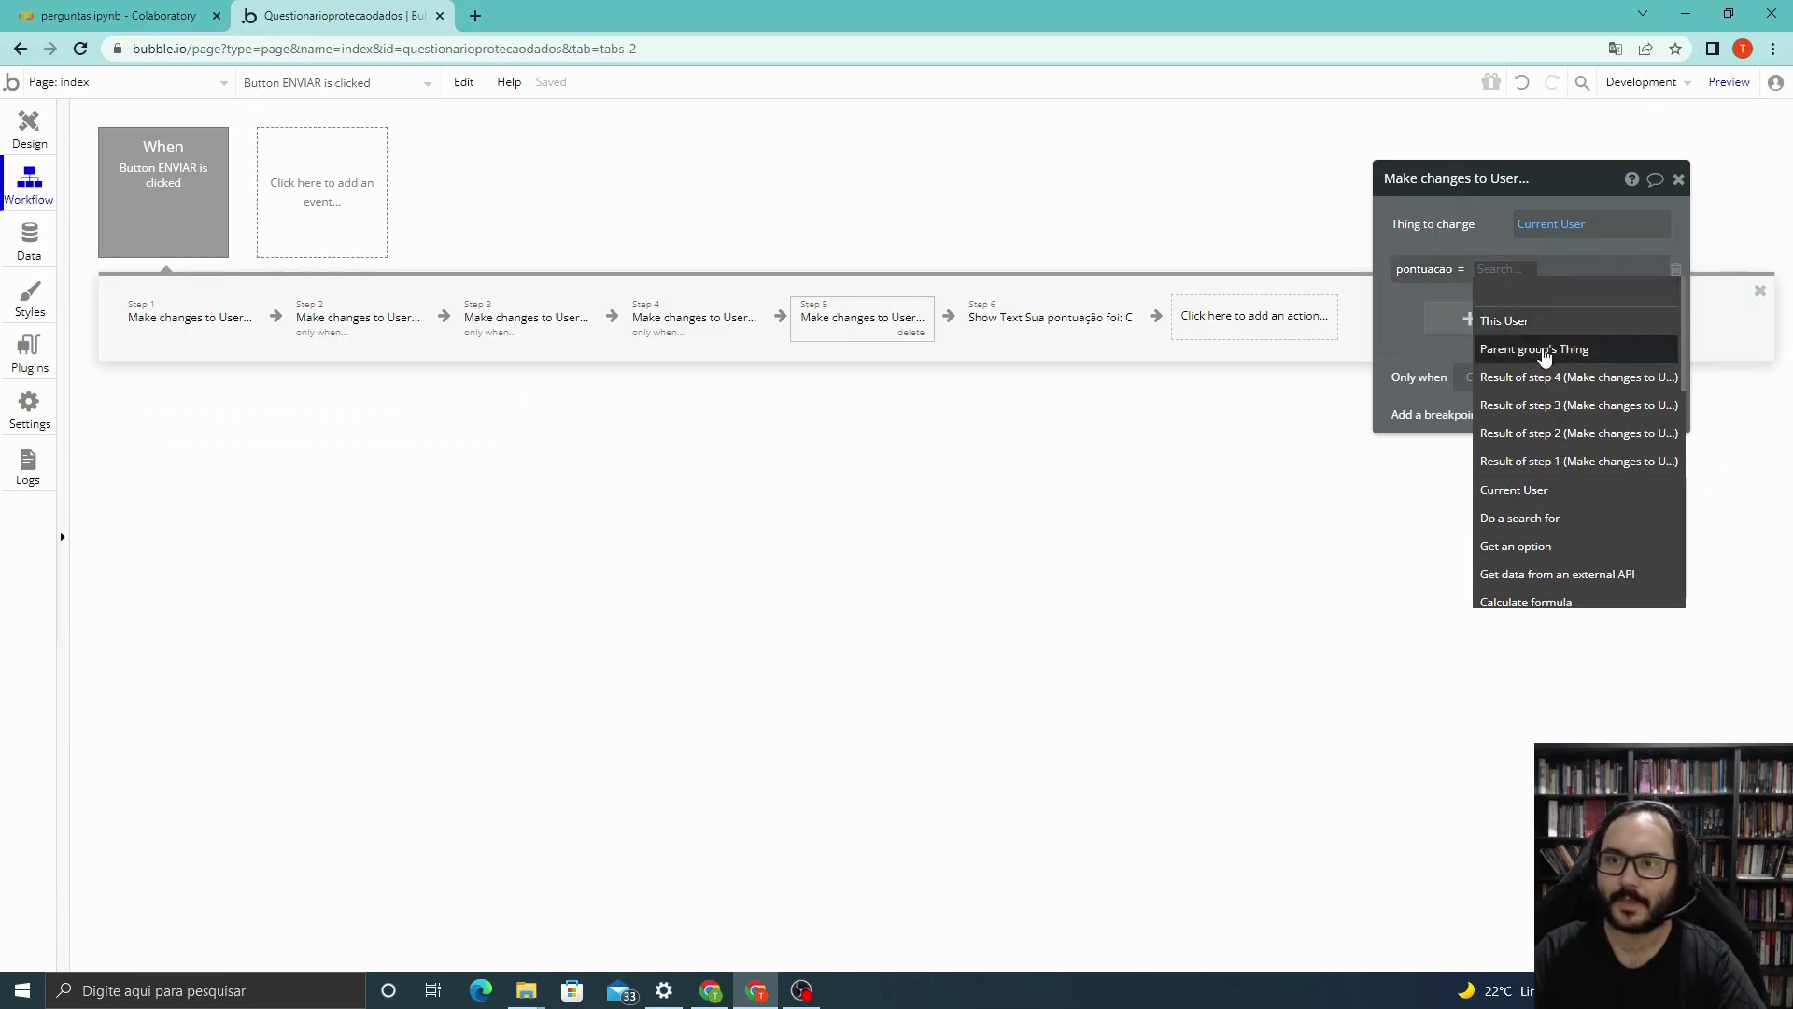
{"action": "left_click", "coordinate": [1531, 322]}
{"action": "left_click", "coordinate": [1564, 292]}
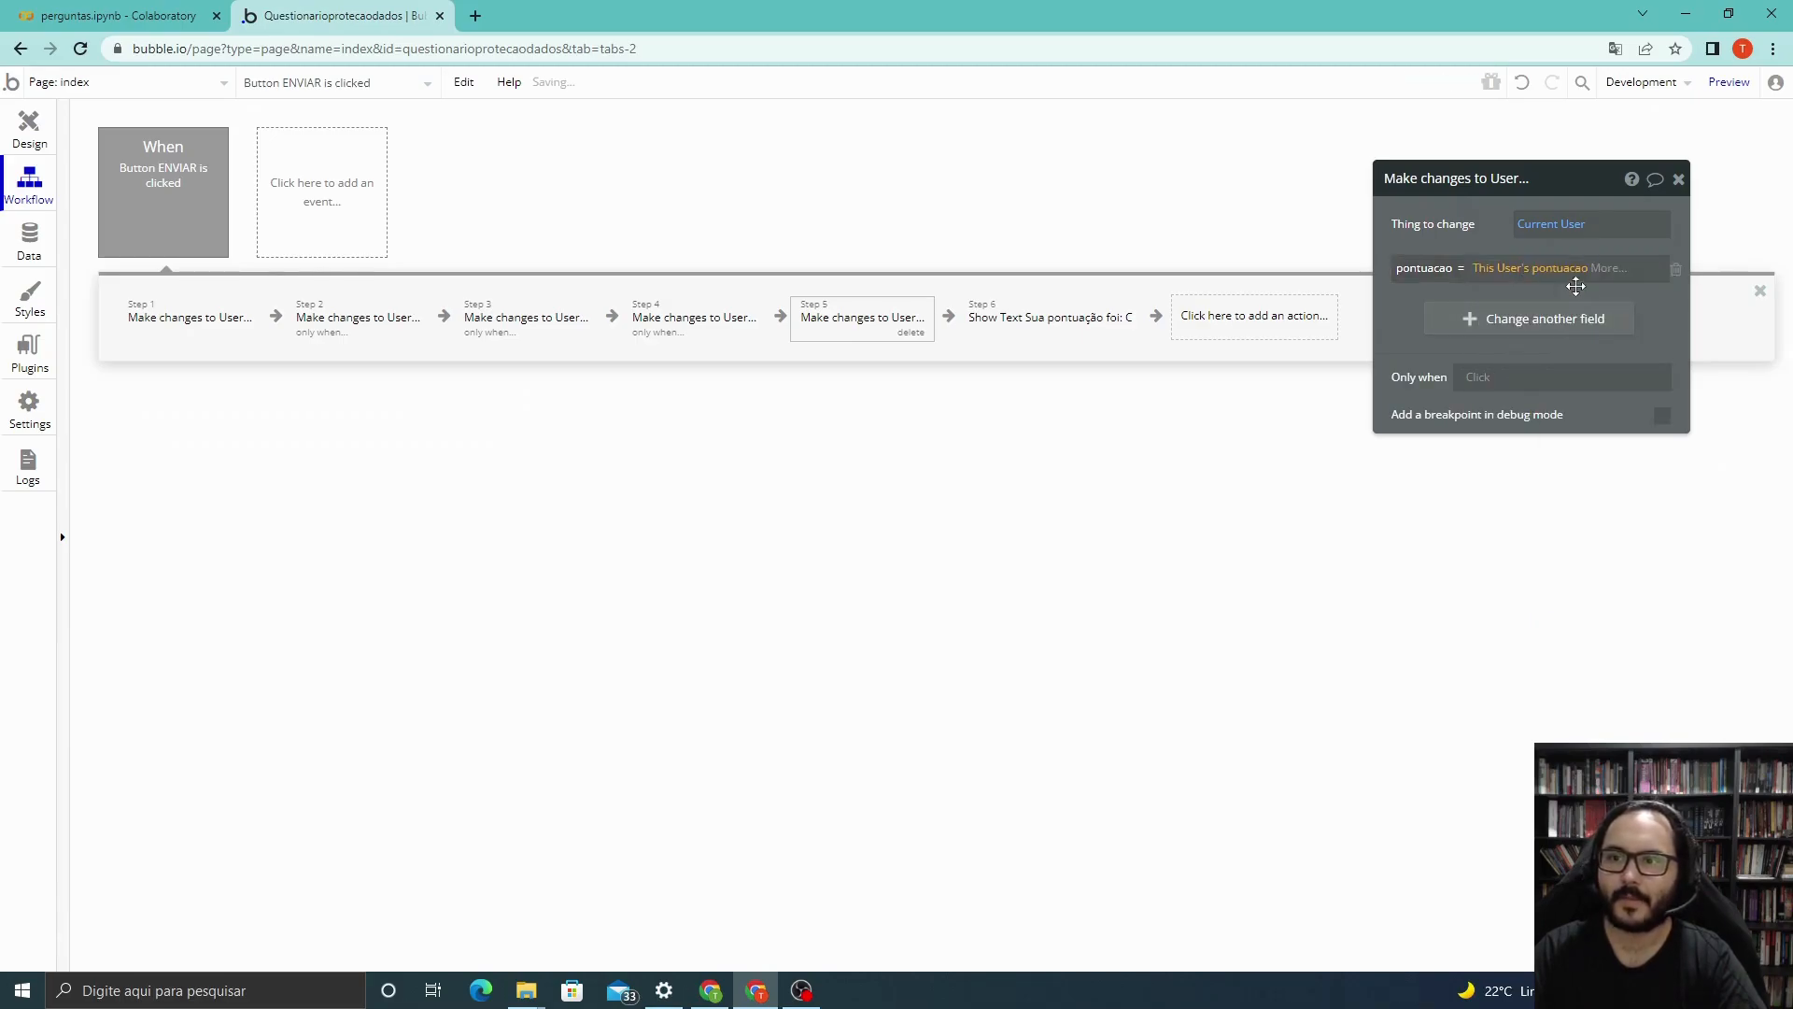
{"action": "left_click", "coordinate": [1605, 273]}
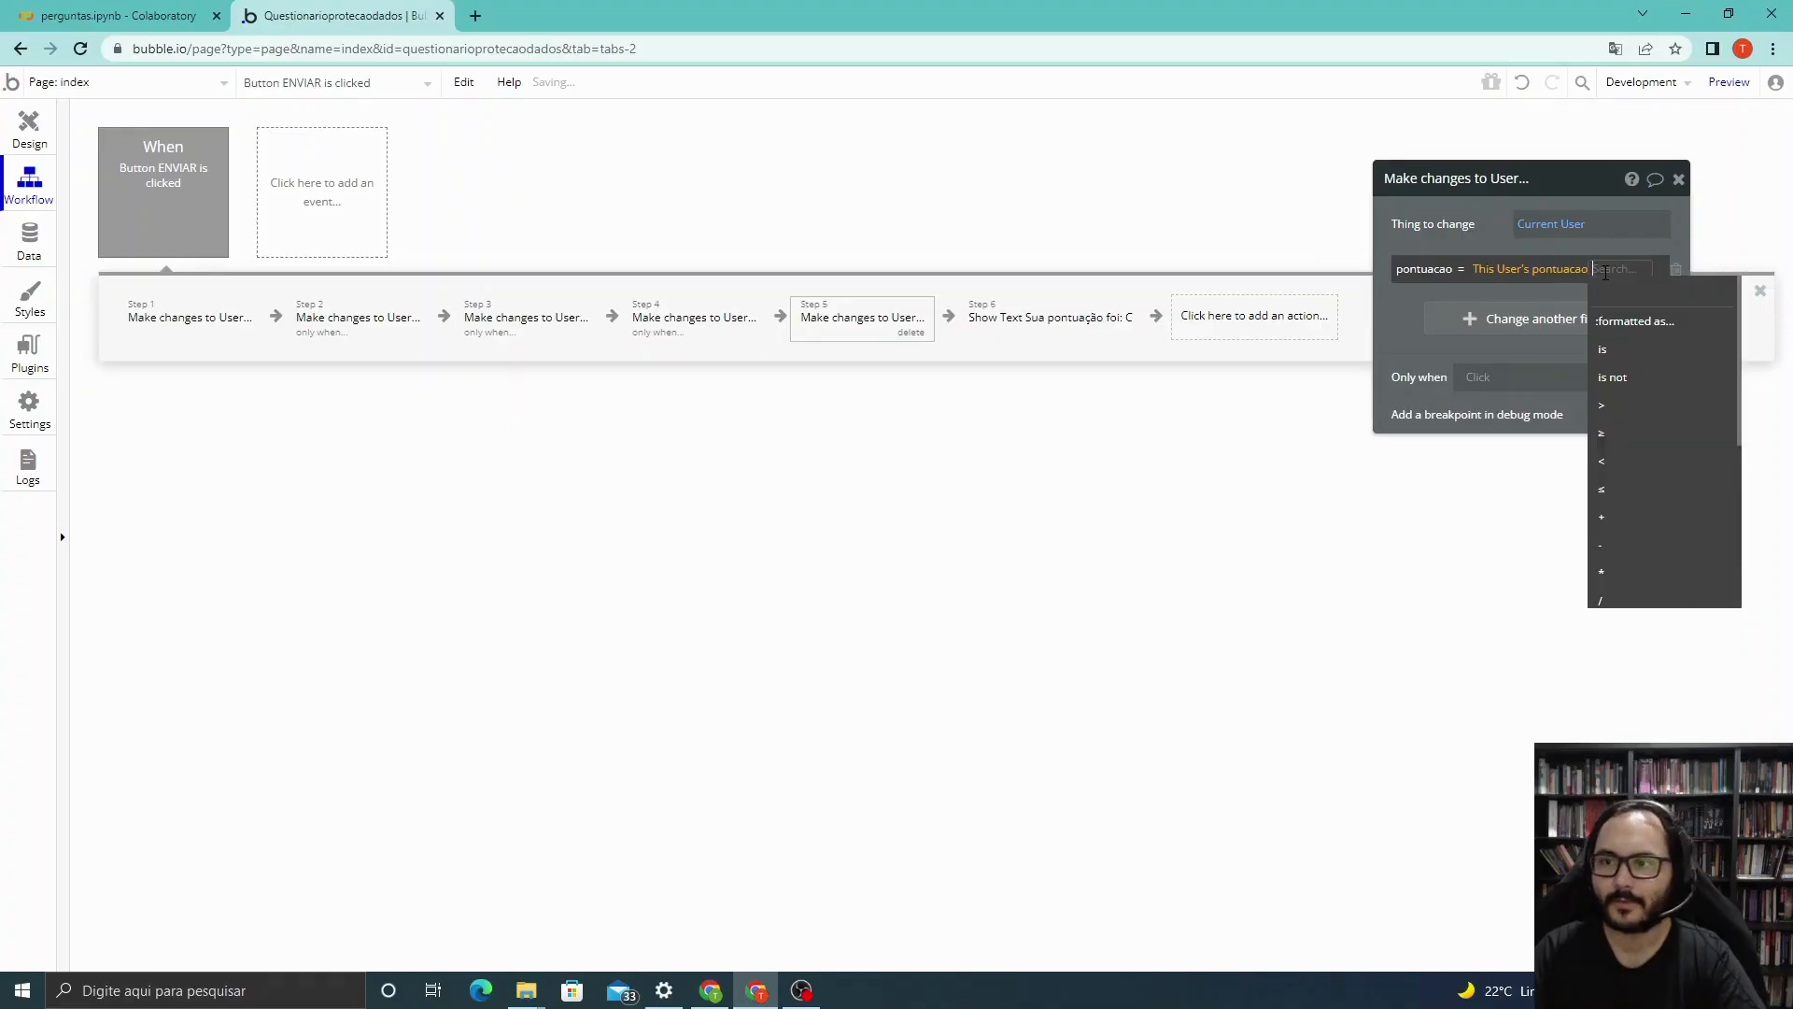
{"action": "left_click", "coordinate": [1630, 519]}
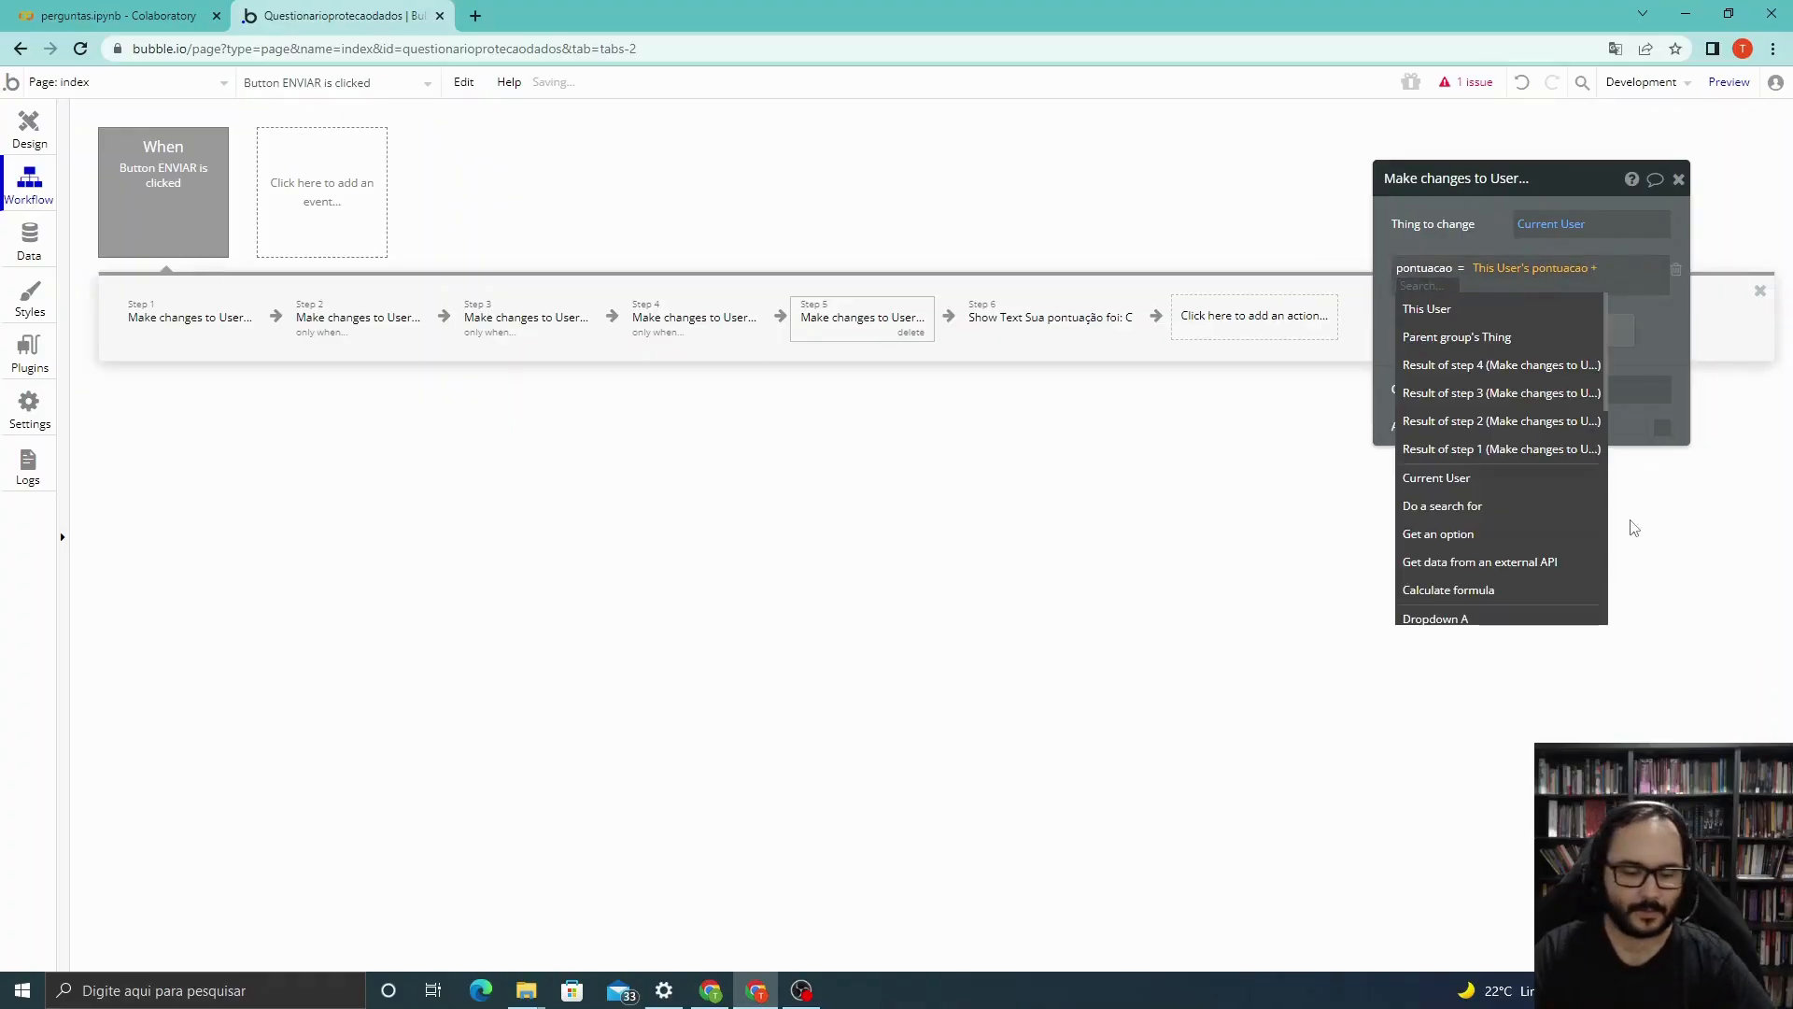
{"action": "type", "text": "1"}
Restrict the step 5 action to run only when Dropdown D's value is Verdadeiro, and close its properties.
{"action": "left_click", "coordinate": [1547, 403]}
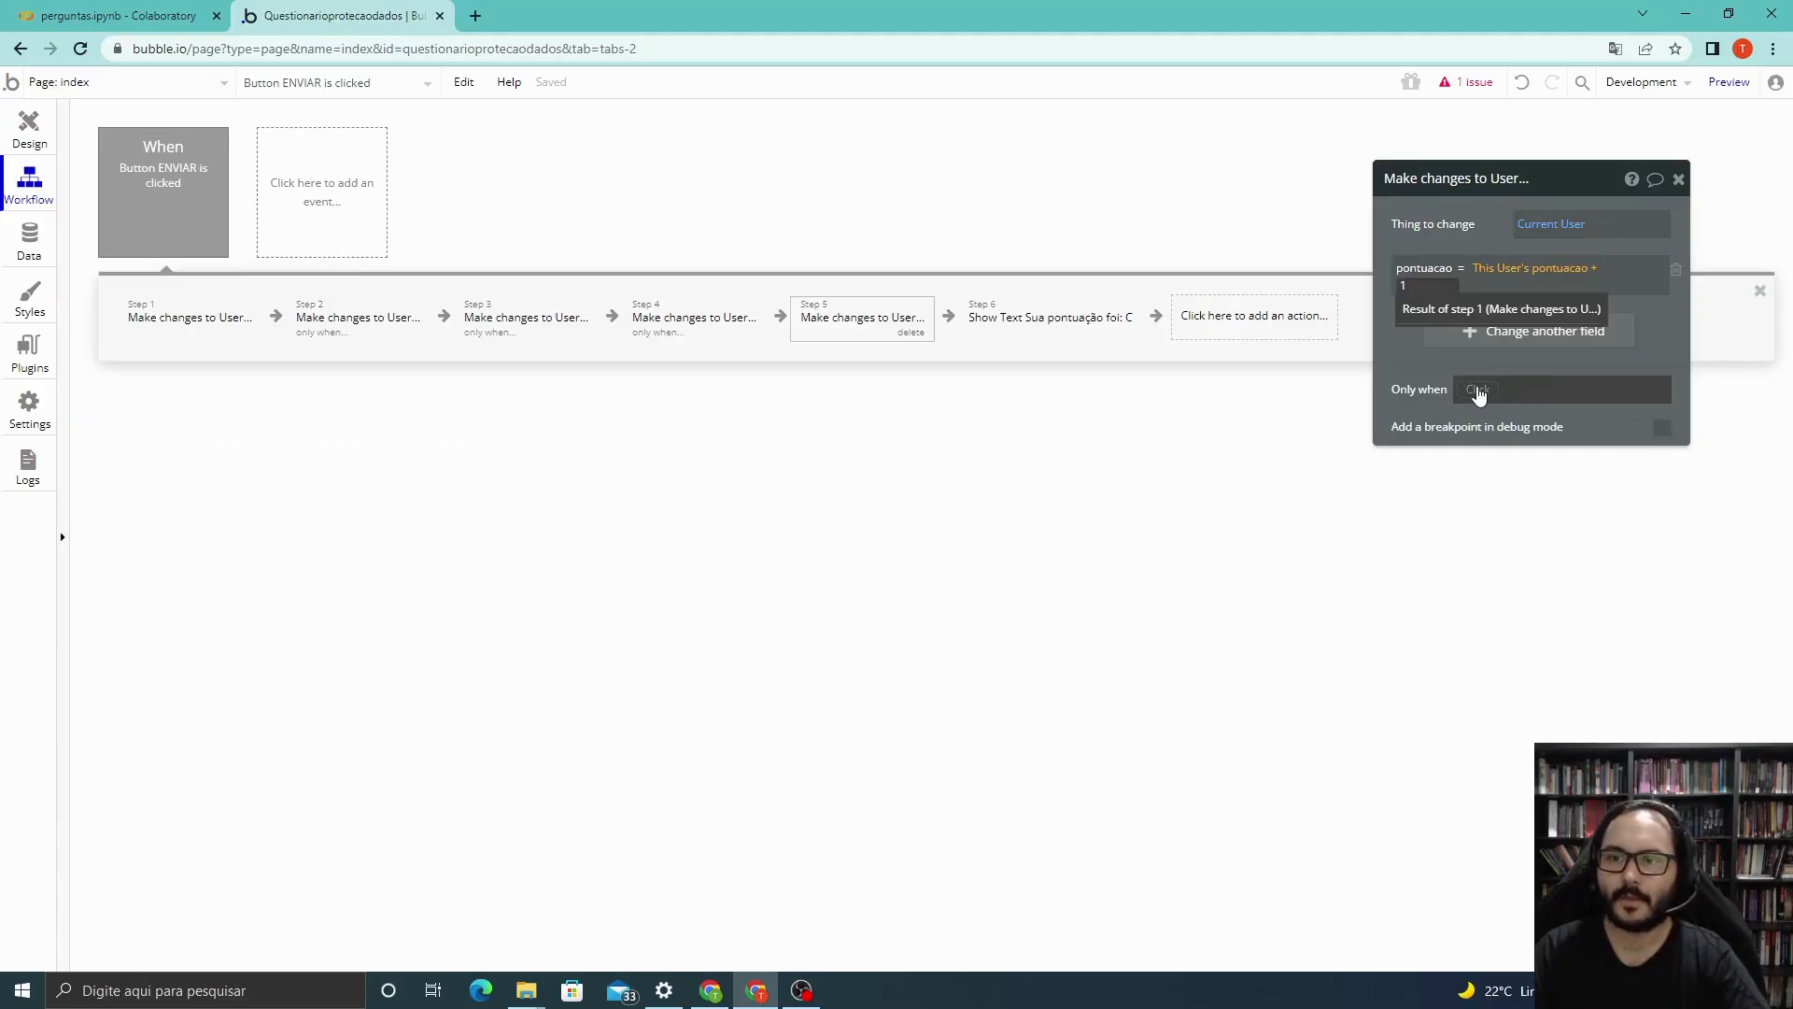
{"action": "scroll", "coordinate": [1543, 526], "scroll_direction": "down", "scroll_amount": 2}
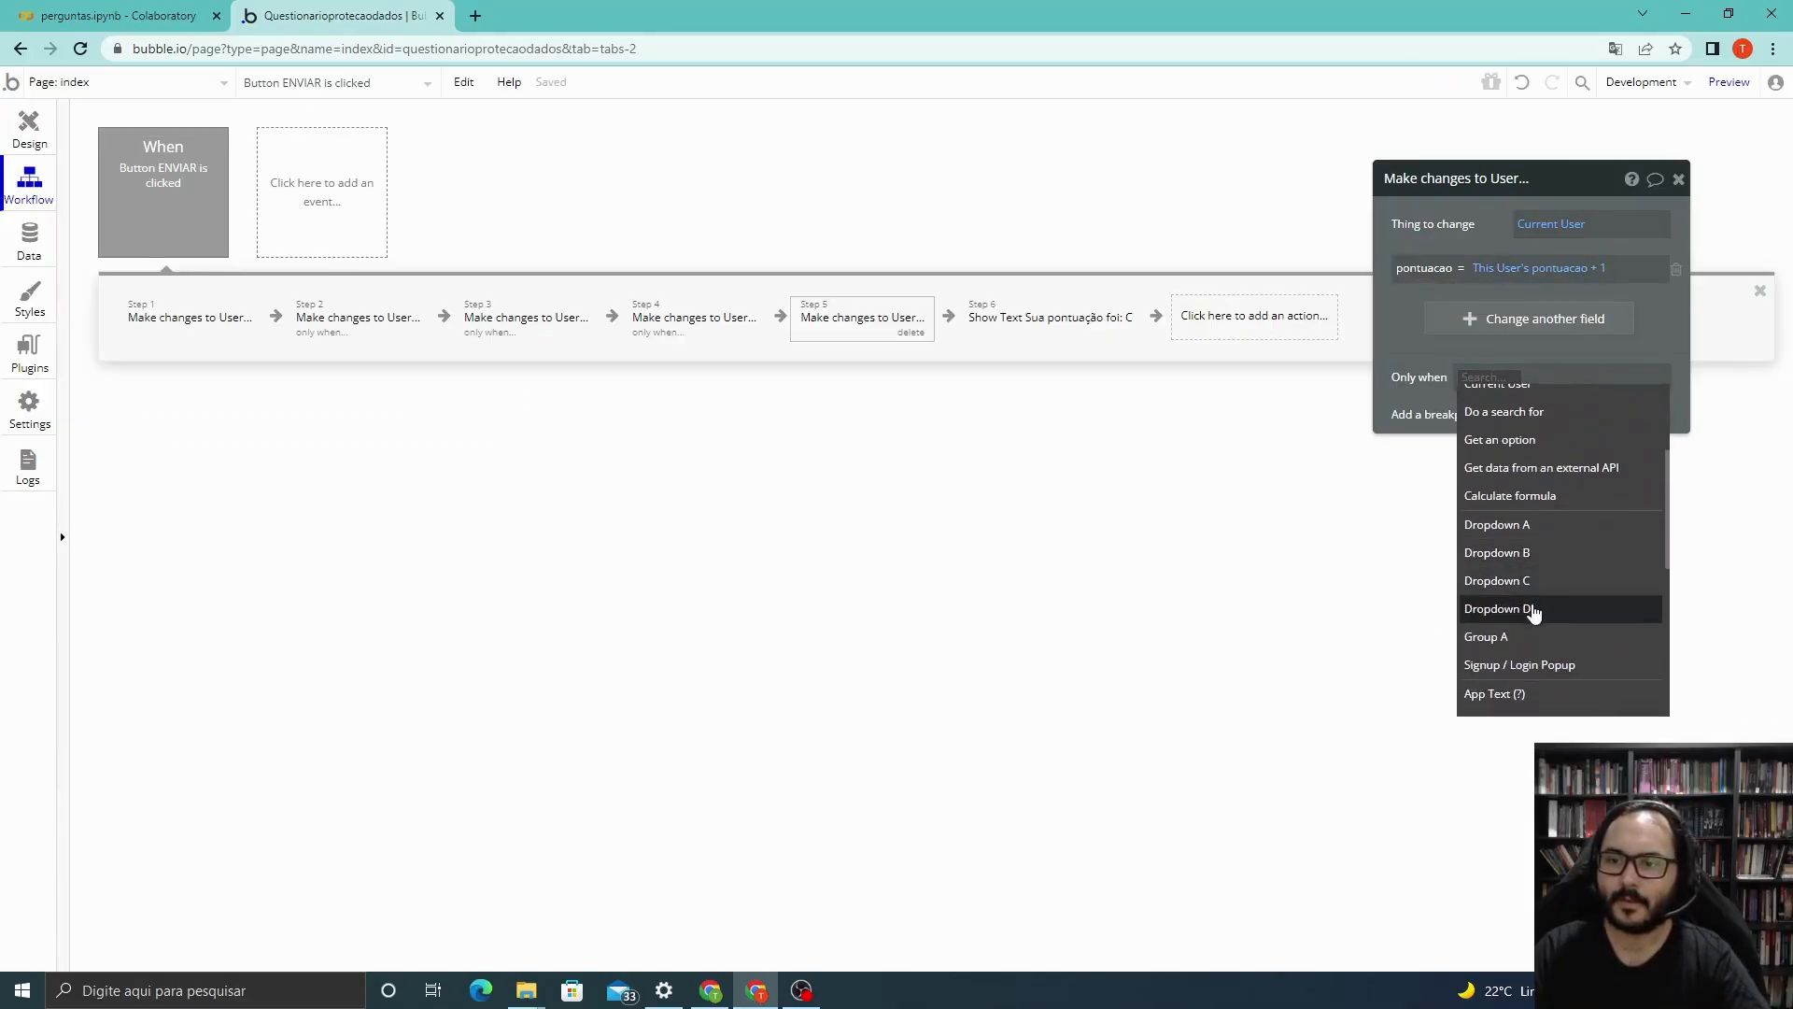
{"action": "left_click", "coordinate": [1532, 608]}
{"action": "left_click", "coordinate": [1551, 399]}
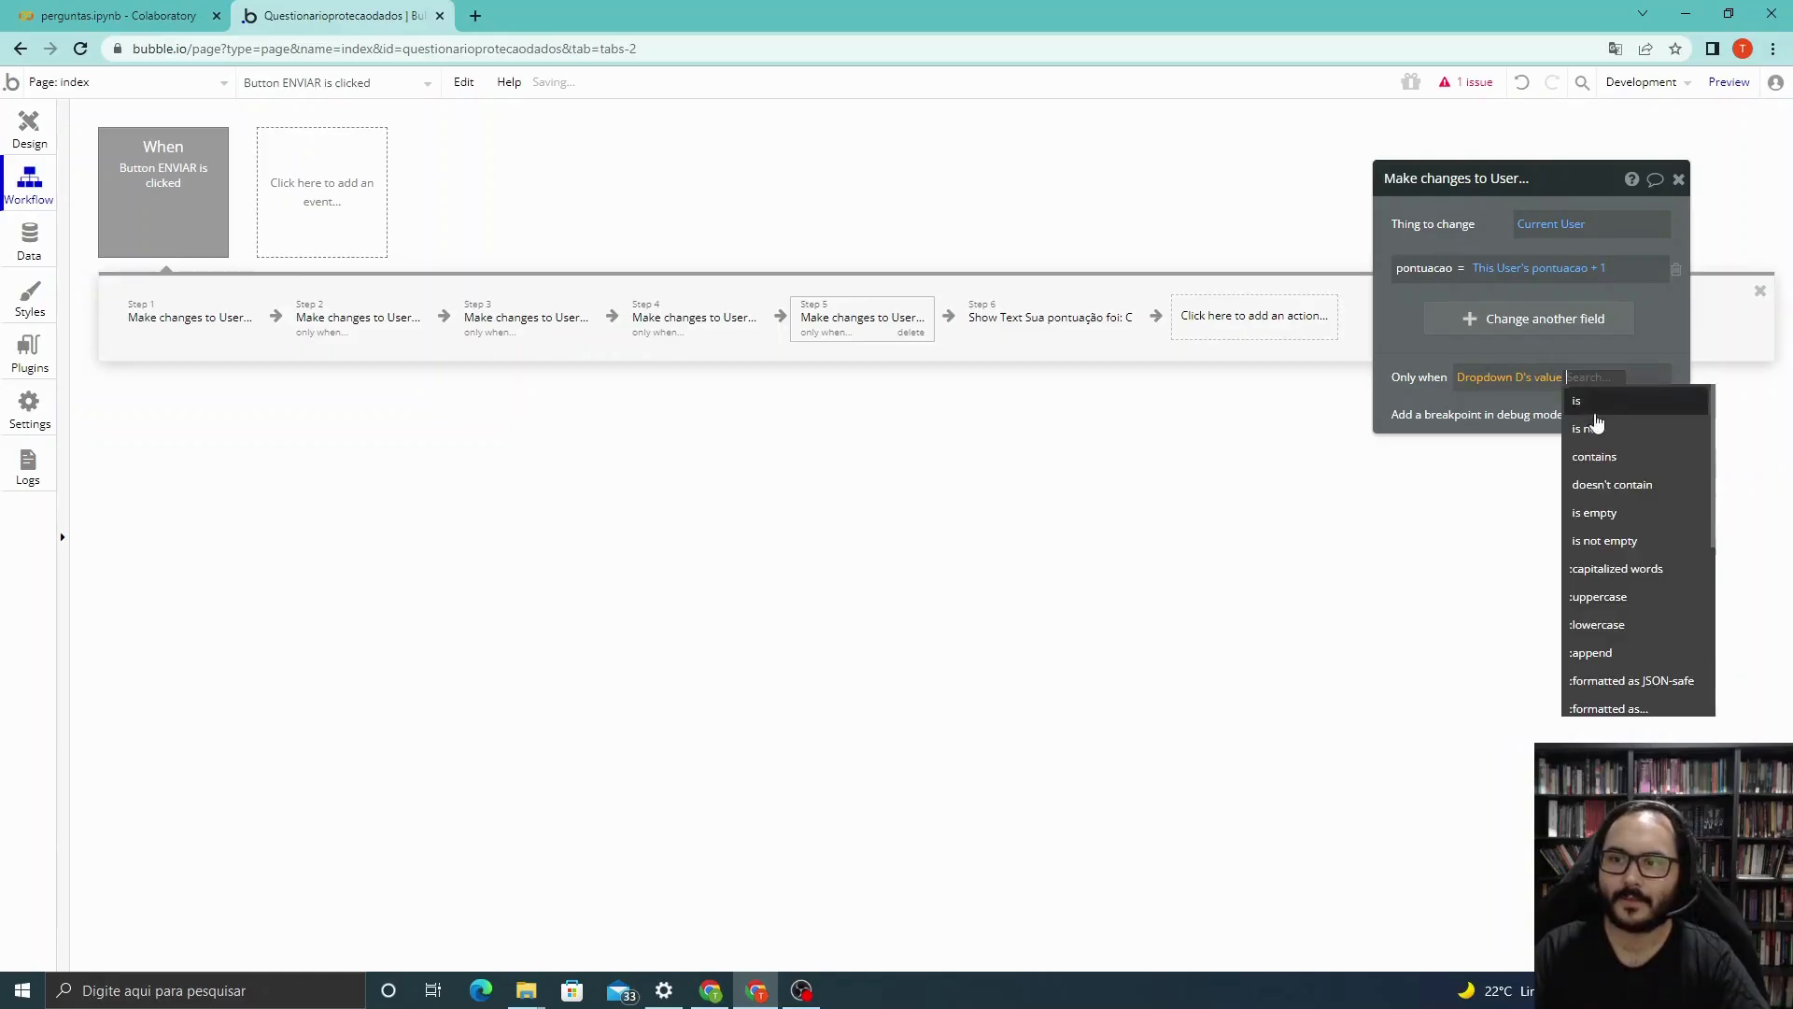
{"action": "left_click", "coordinate": [1593, 411]}
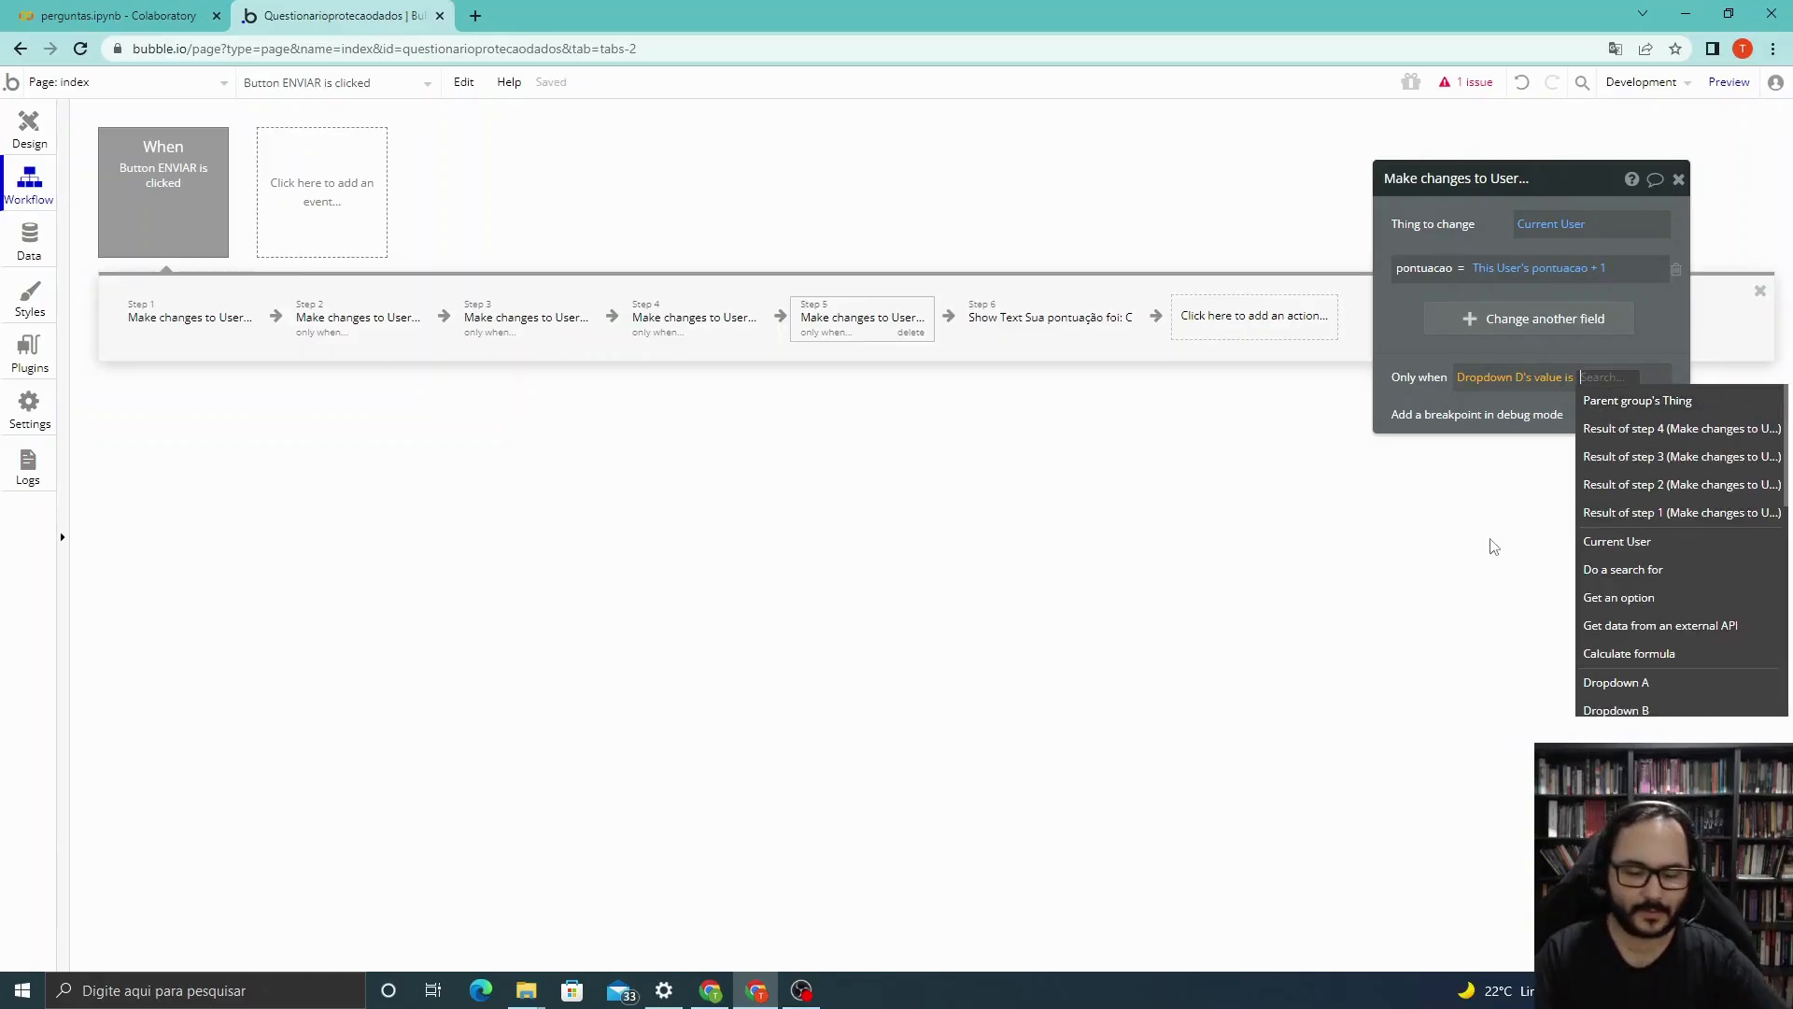
{"action": "type", "text": "Verdadeiro"}
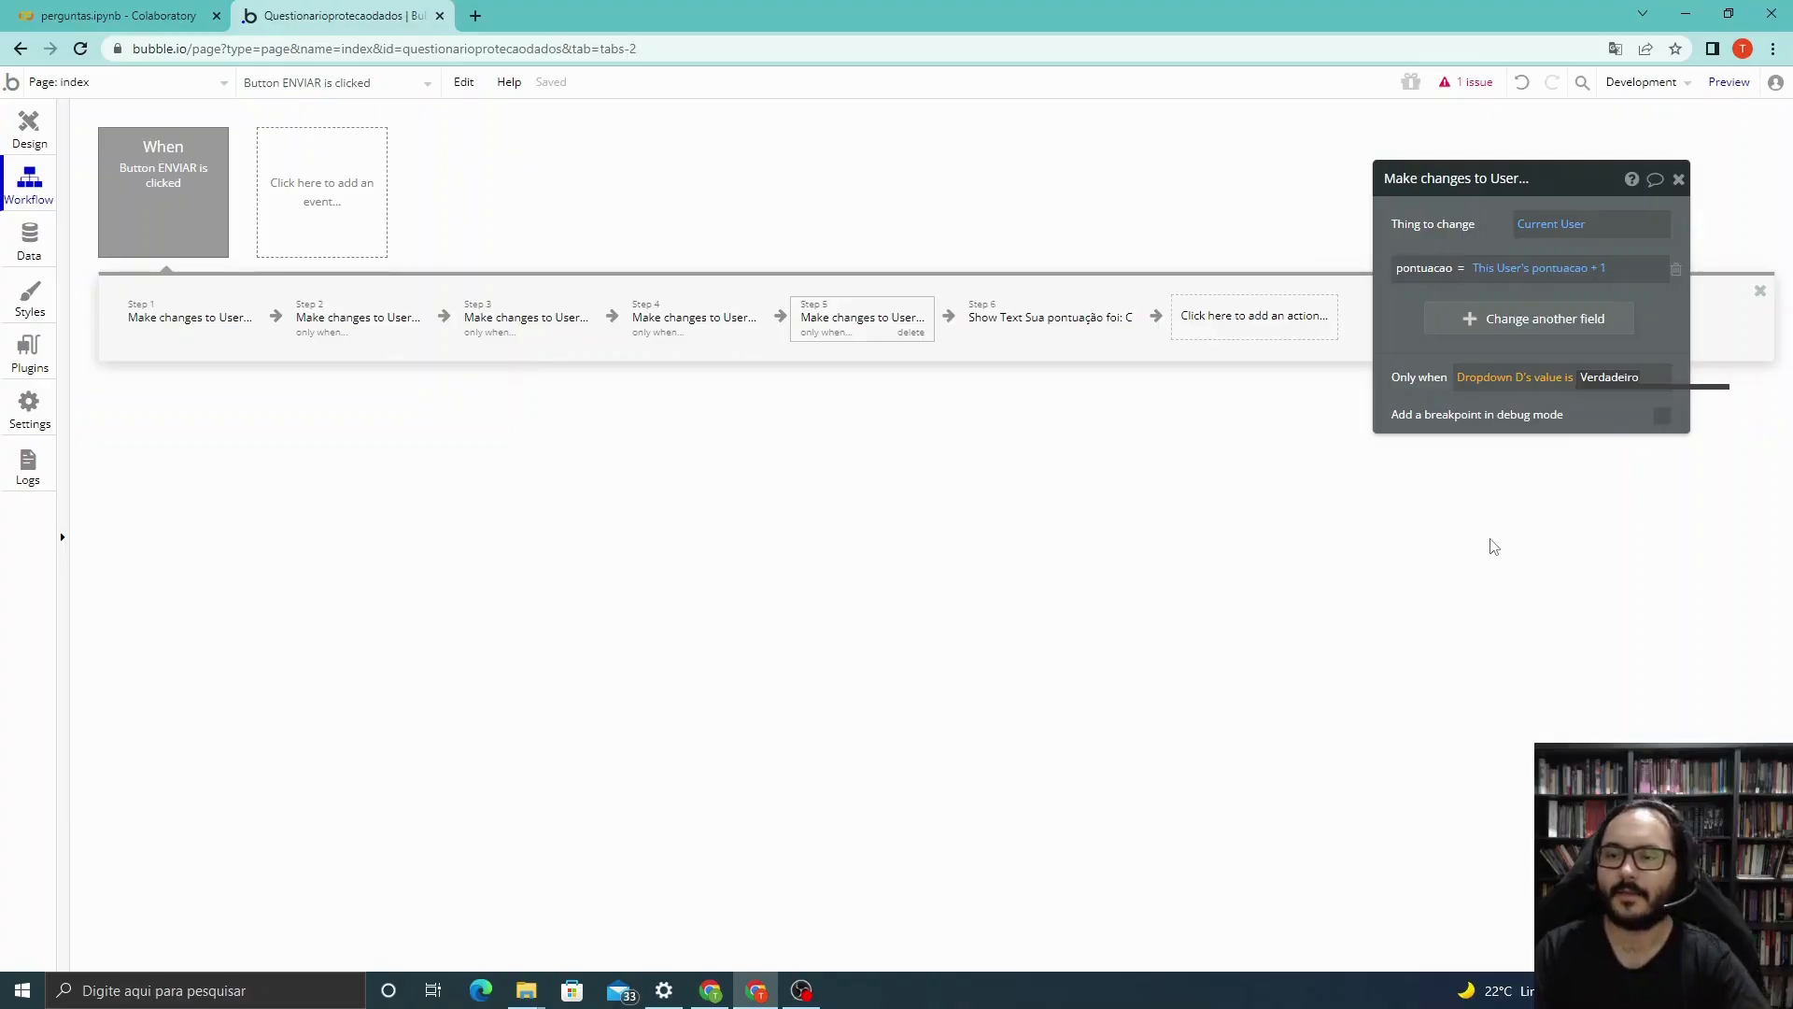
{"action": "left_click", "coordinate": [1667, 364]}
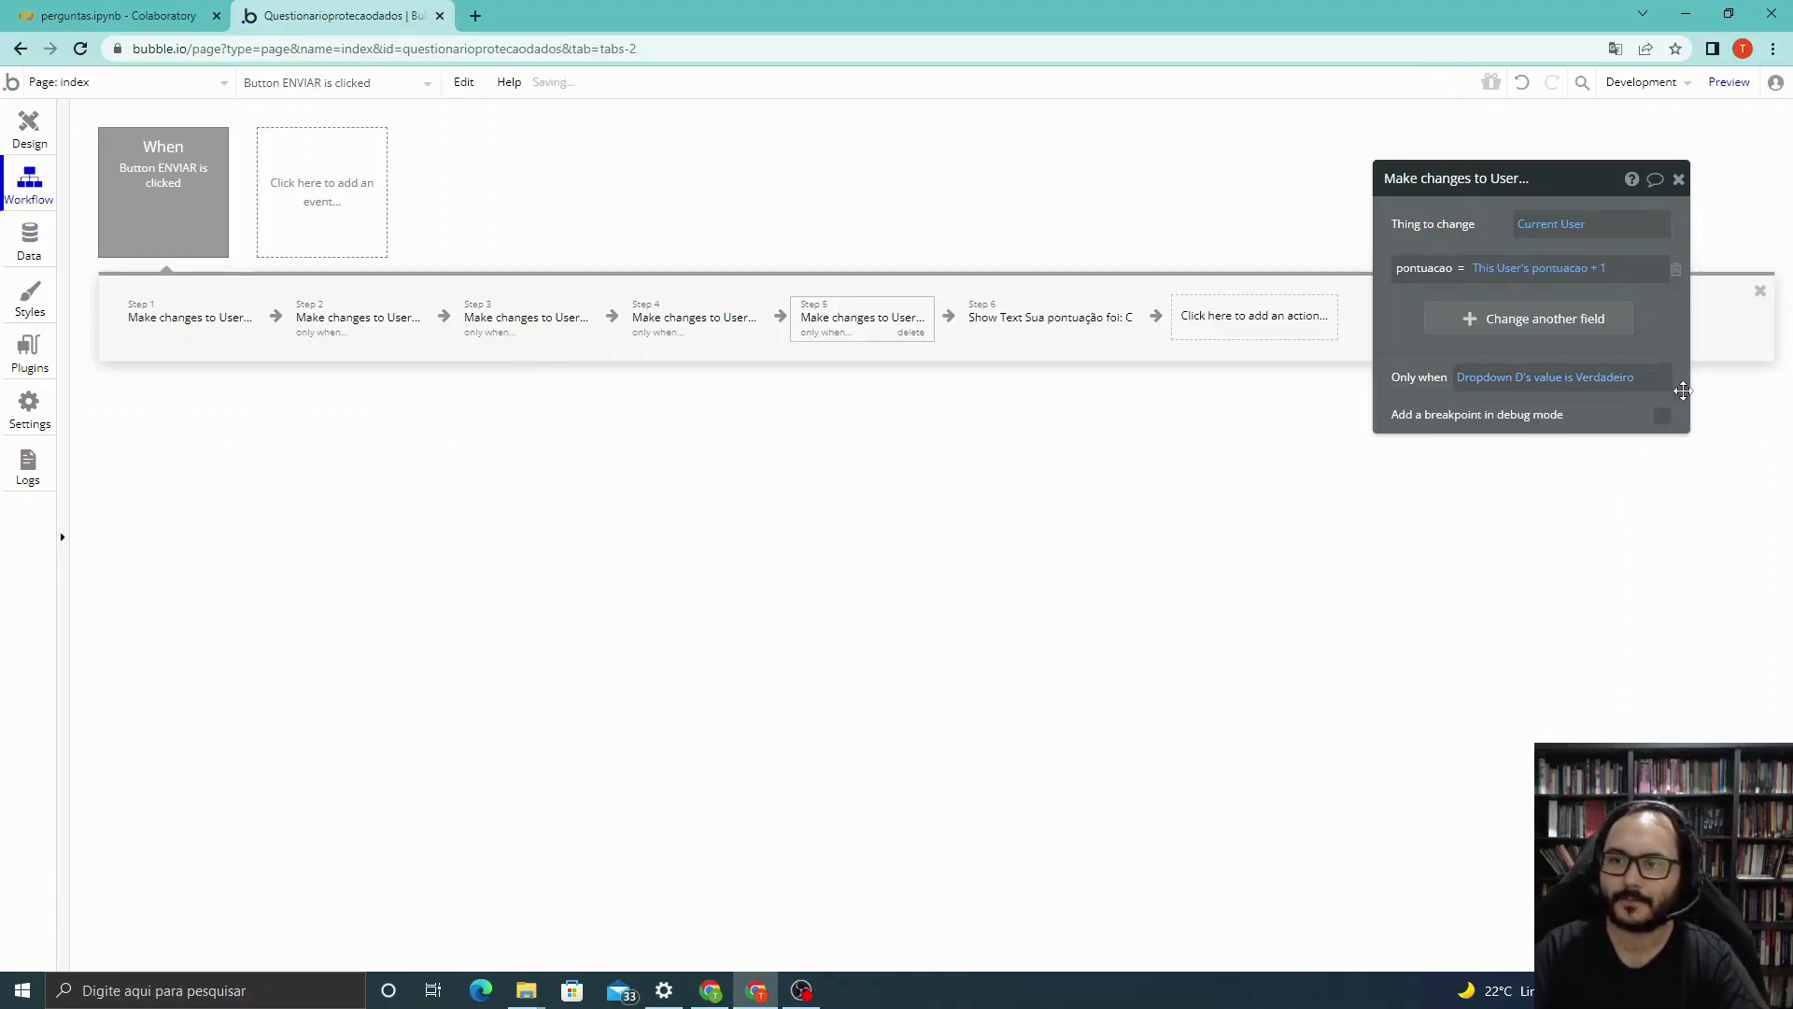
{"action": "left_click", "coordinate": [1678, 179]}
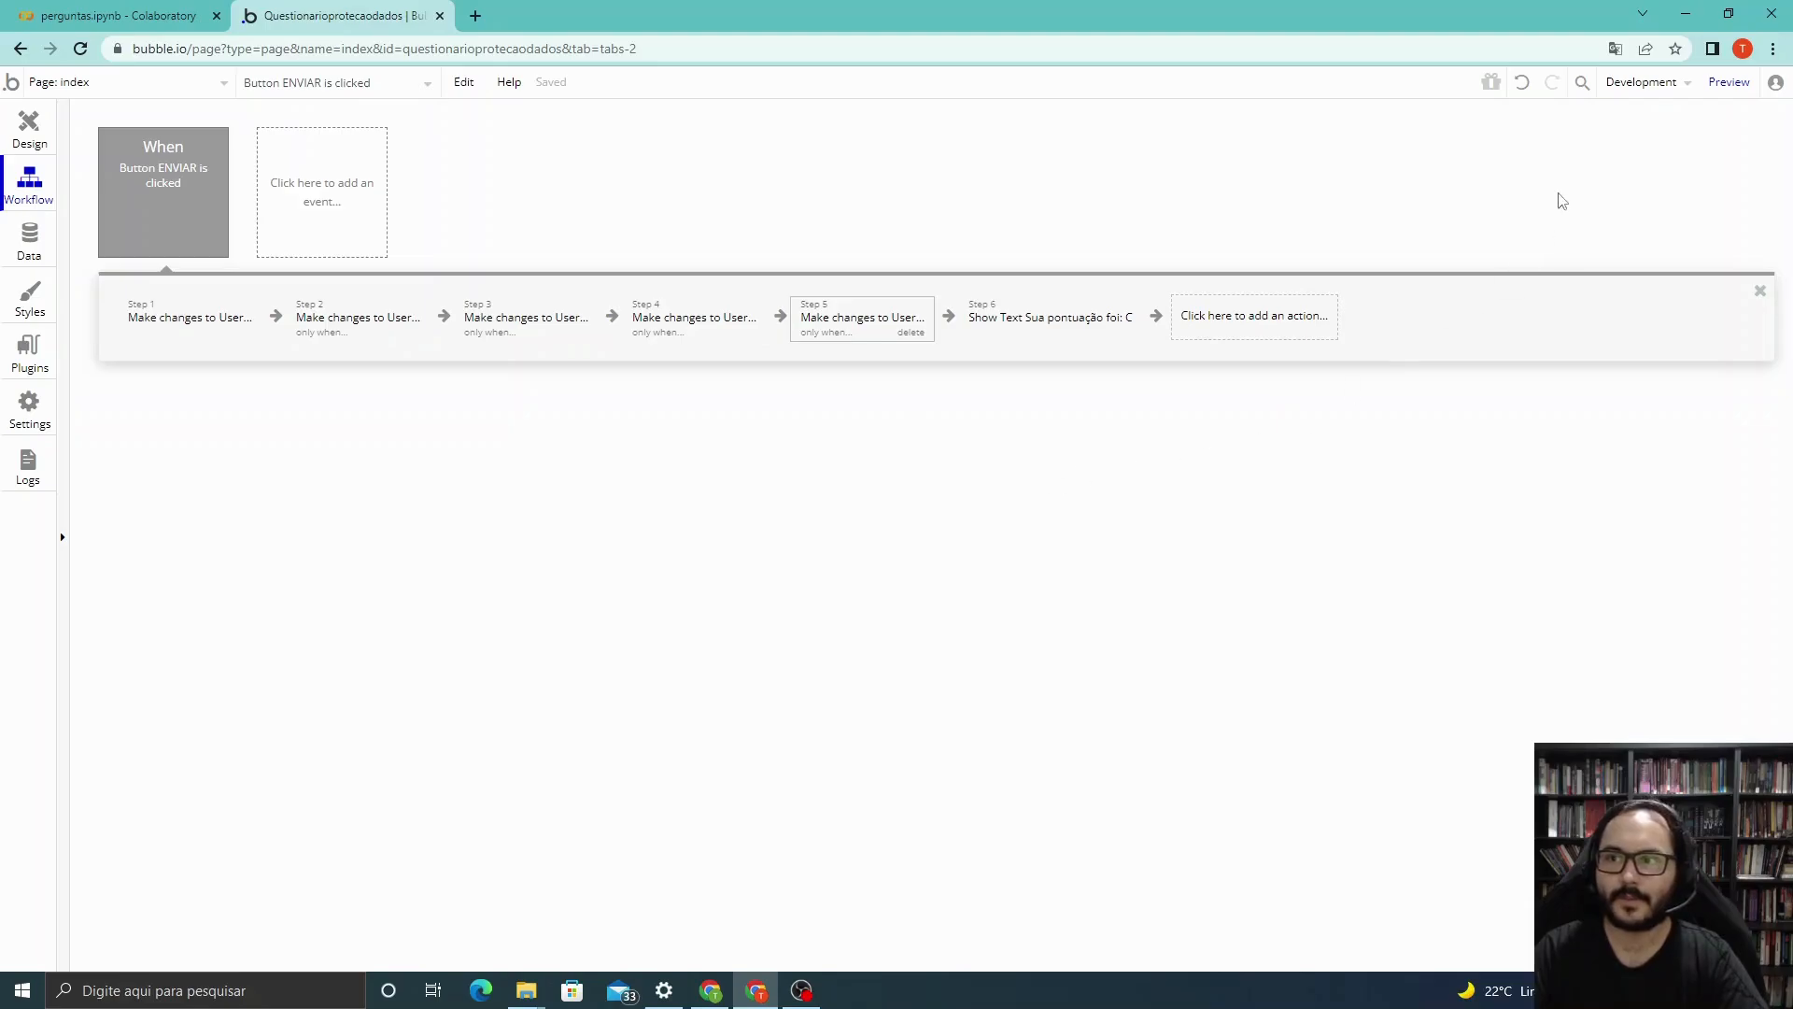
Preview the questionnaire and submit it with all four questions unanswered to check the score.
{"action": "mouse_move", "coordinate": [1732, 93]}
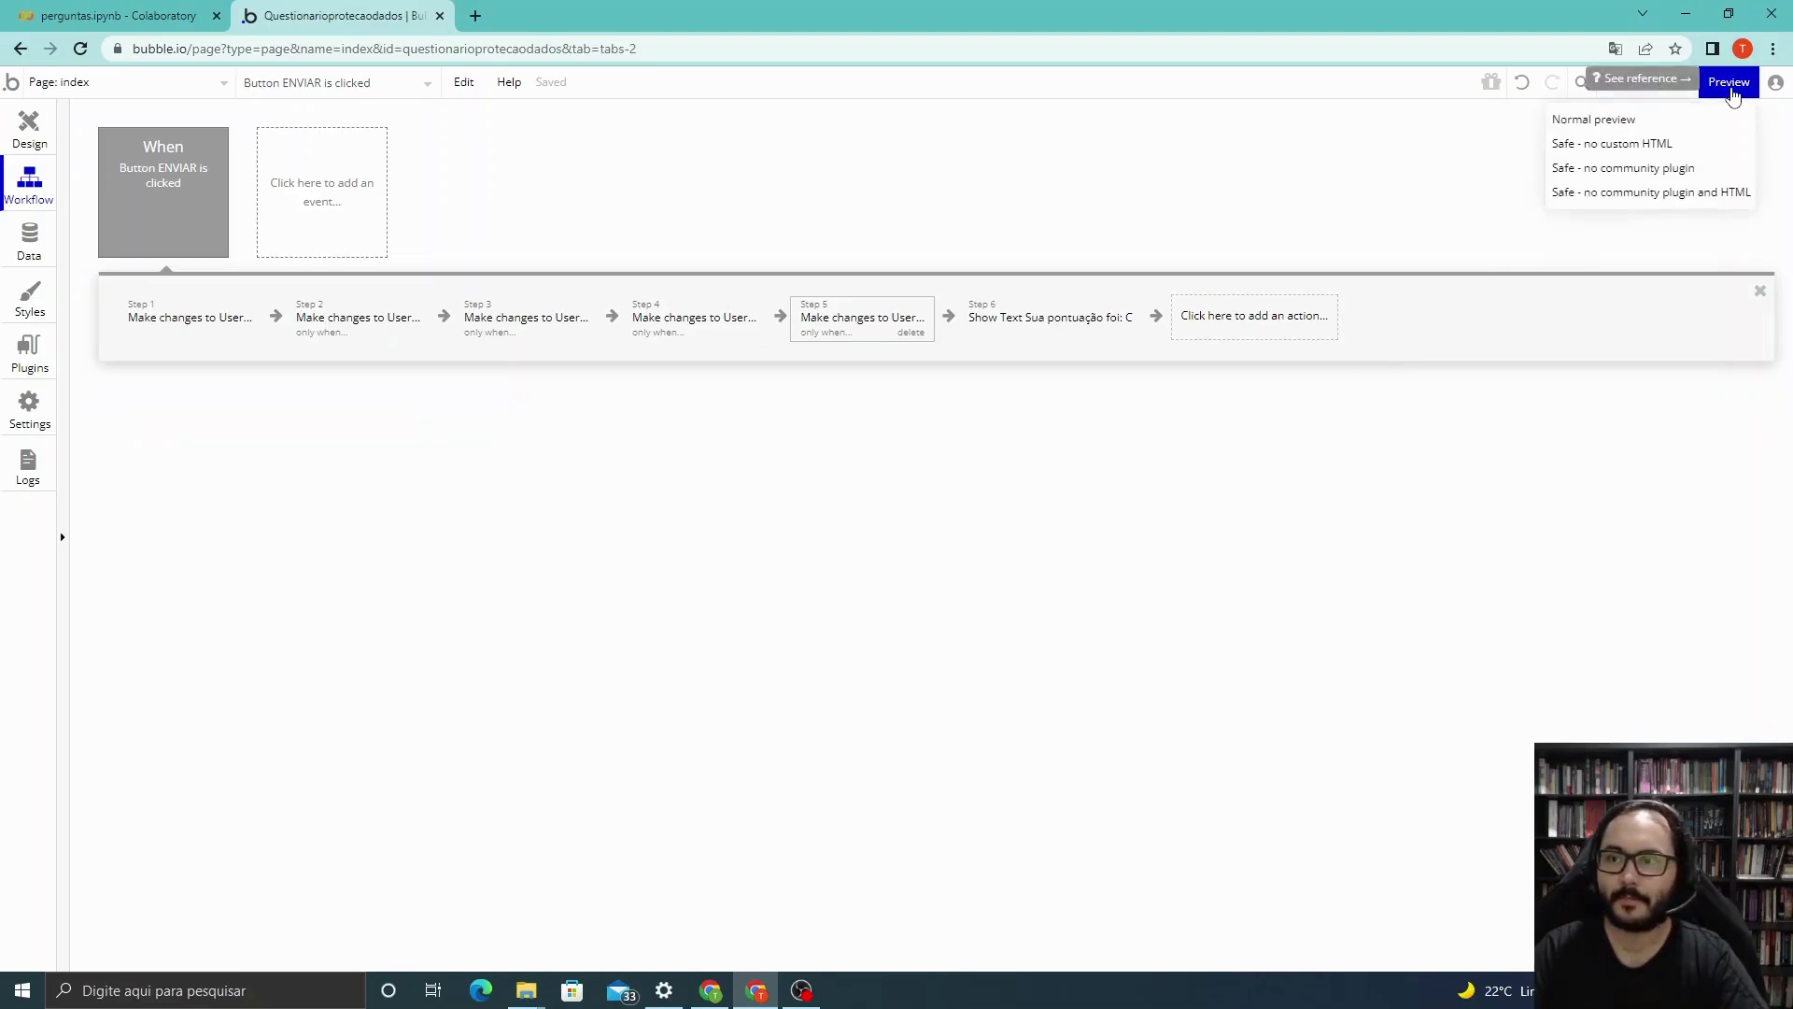
{"action": "left_click", "coordinate": [1730, 89]}
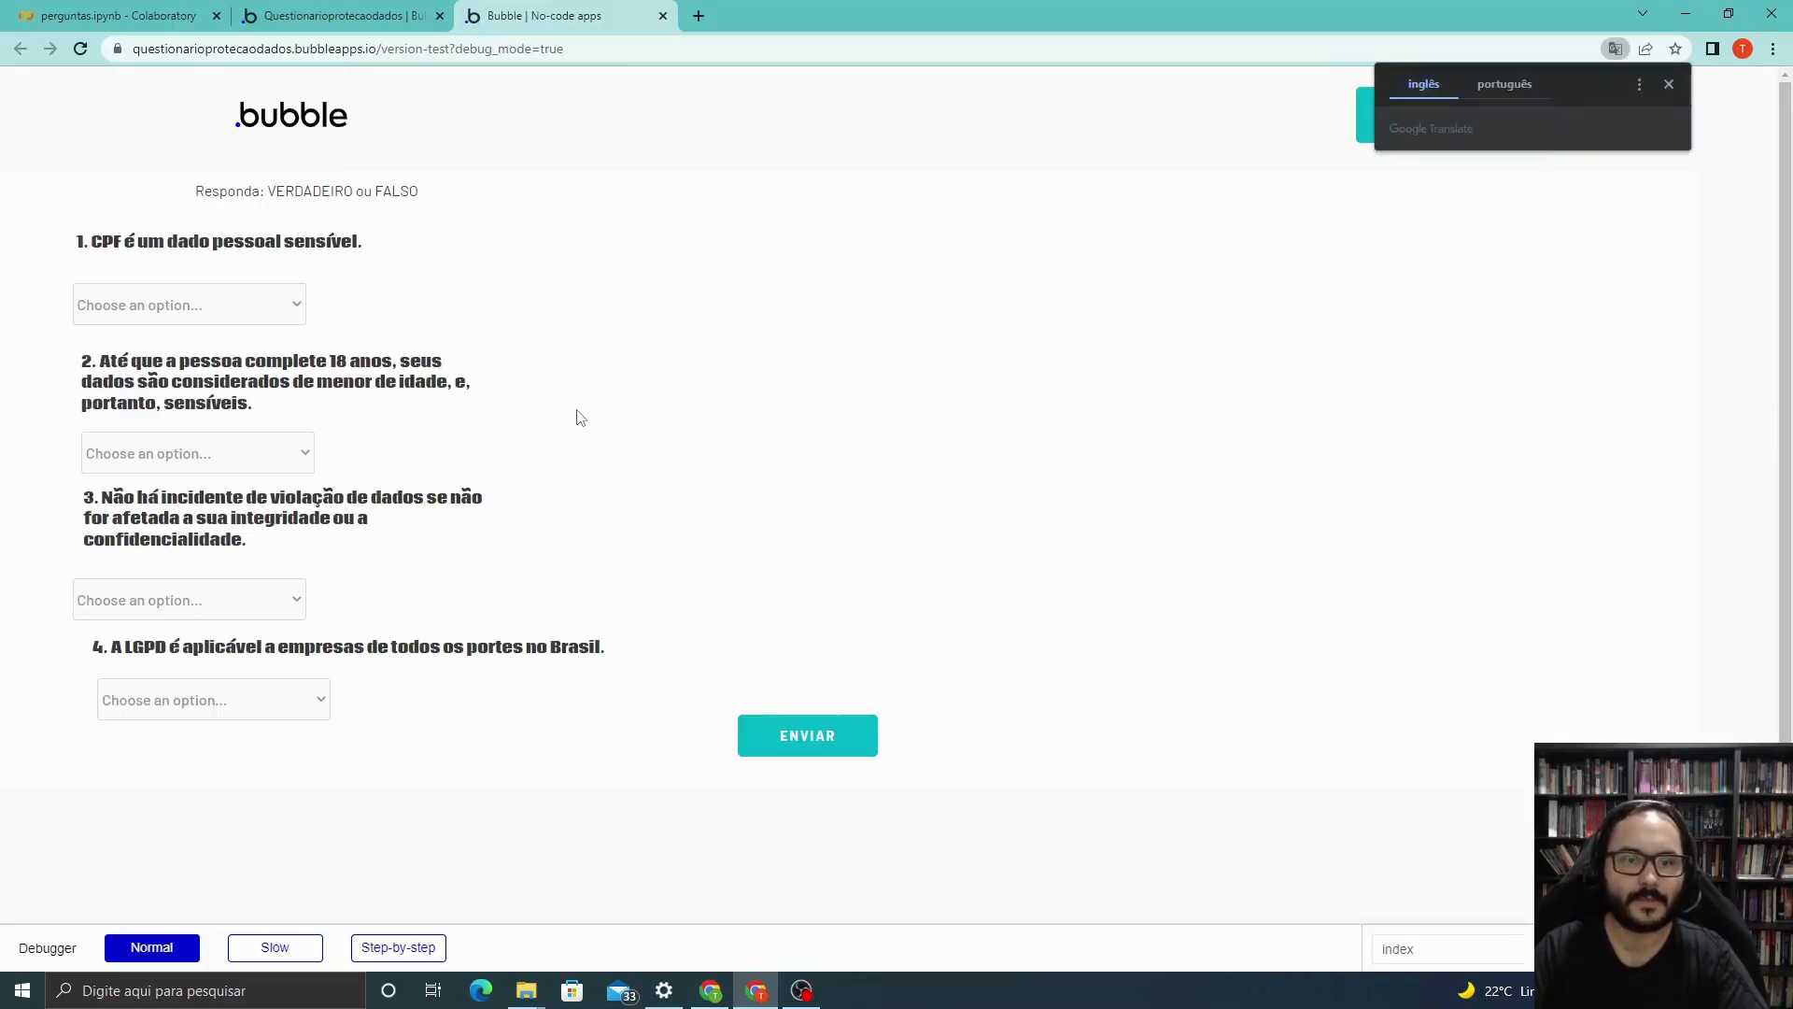
{"action": "left_click", "coordinate": [824, 736]}
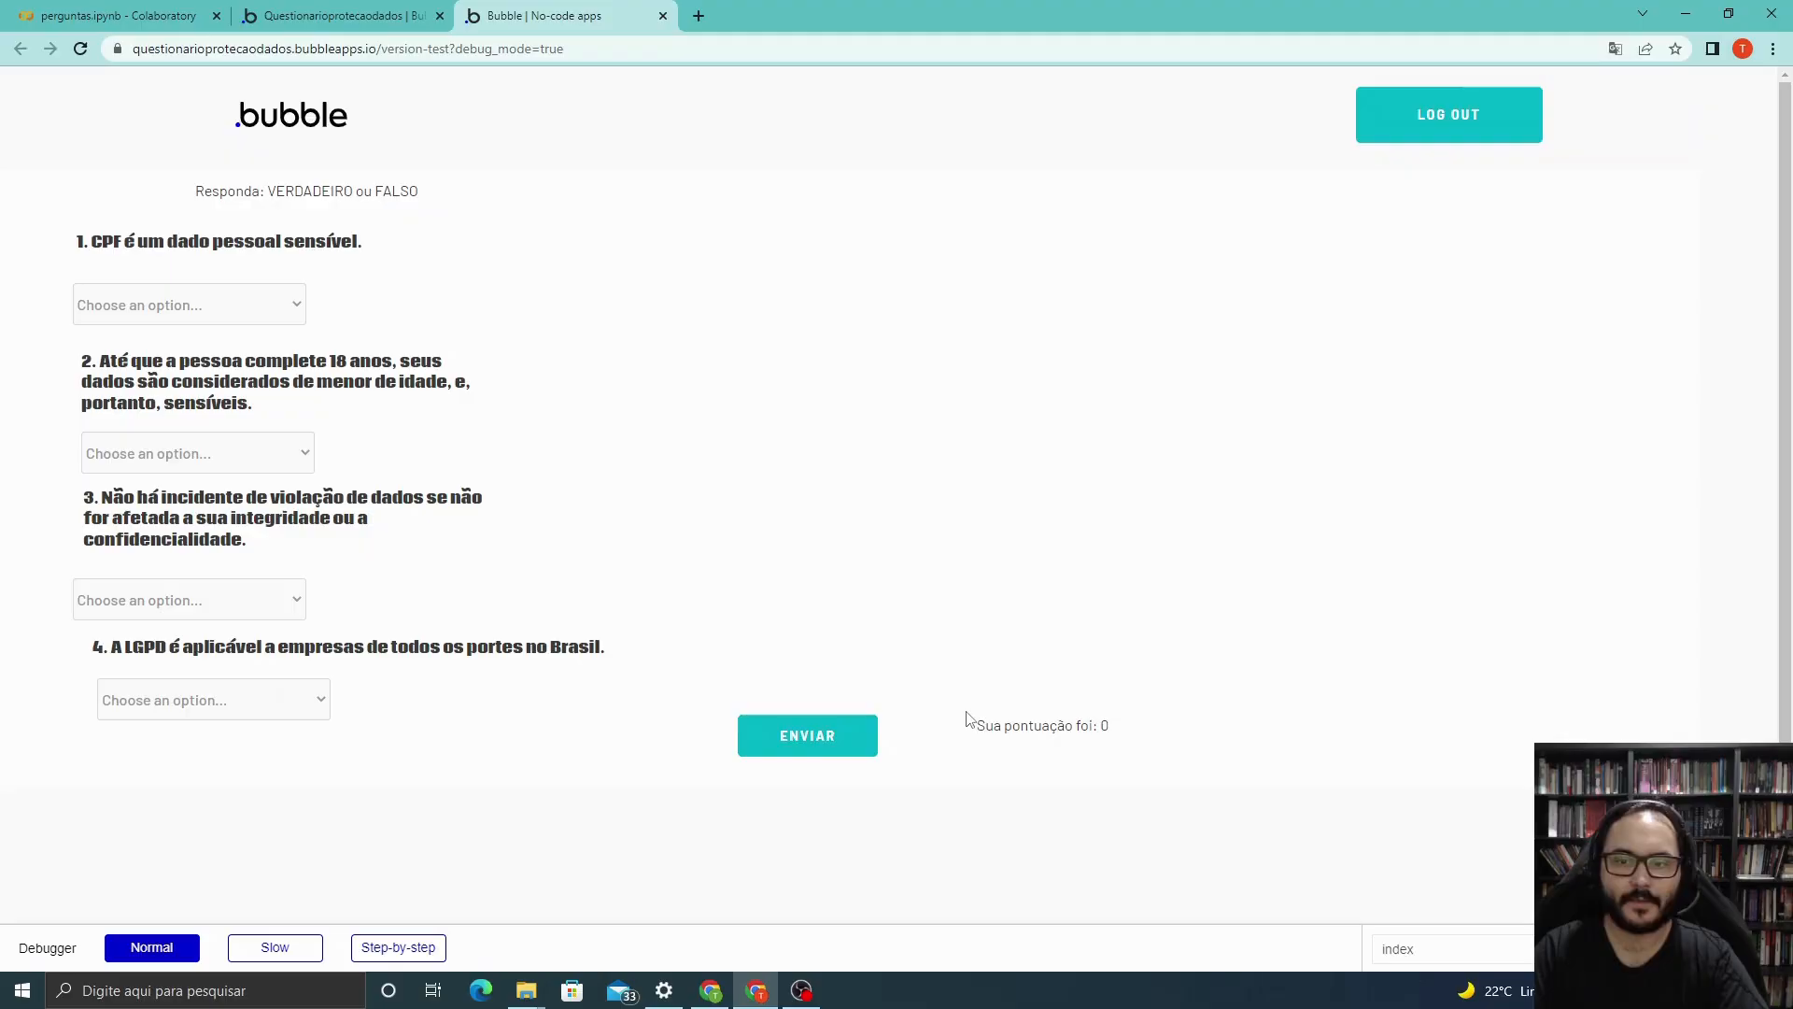
{"action": "left_click_drag", "start_coordinate": [968, 719], "coordinate": [1110, 732]}
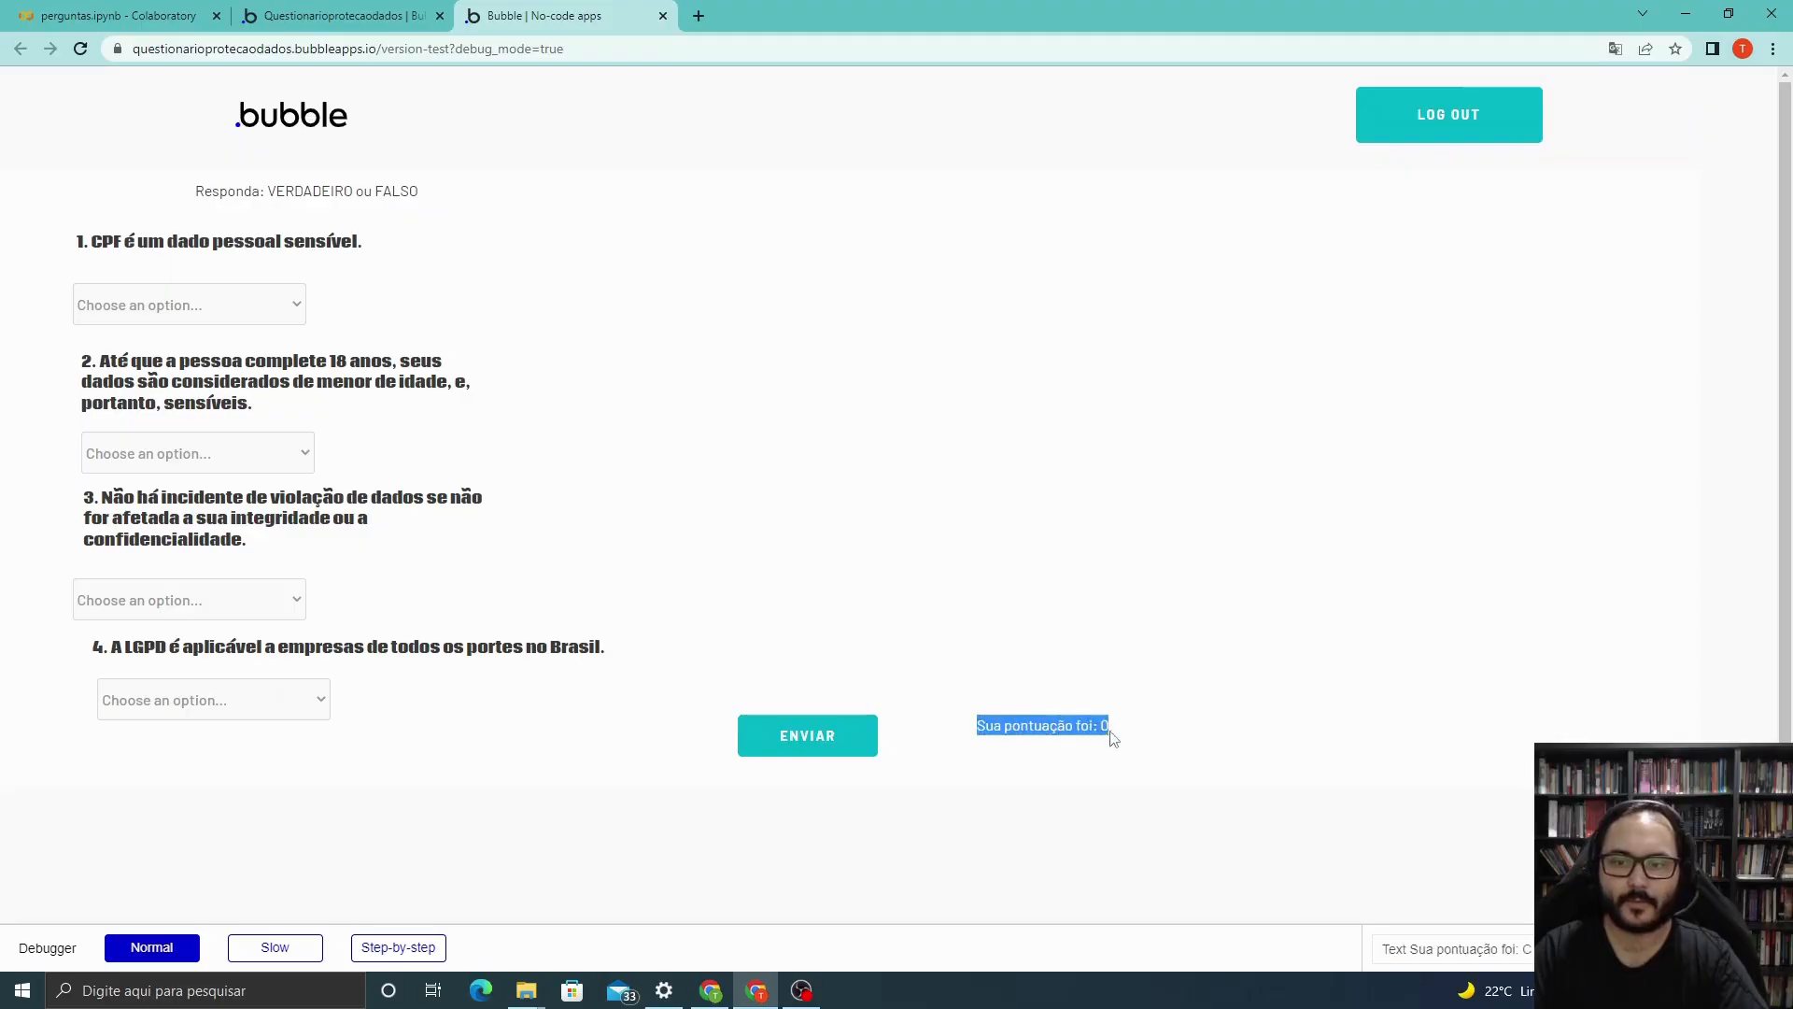
Answer questions 1, 2 and 3 with Falso and question 4 with Verdadeiro, and submit the questionnaire.
{"action": "left_click", "coordinate": [289, 304]}
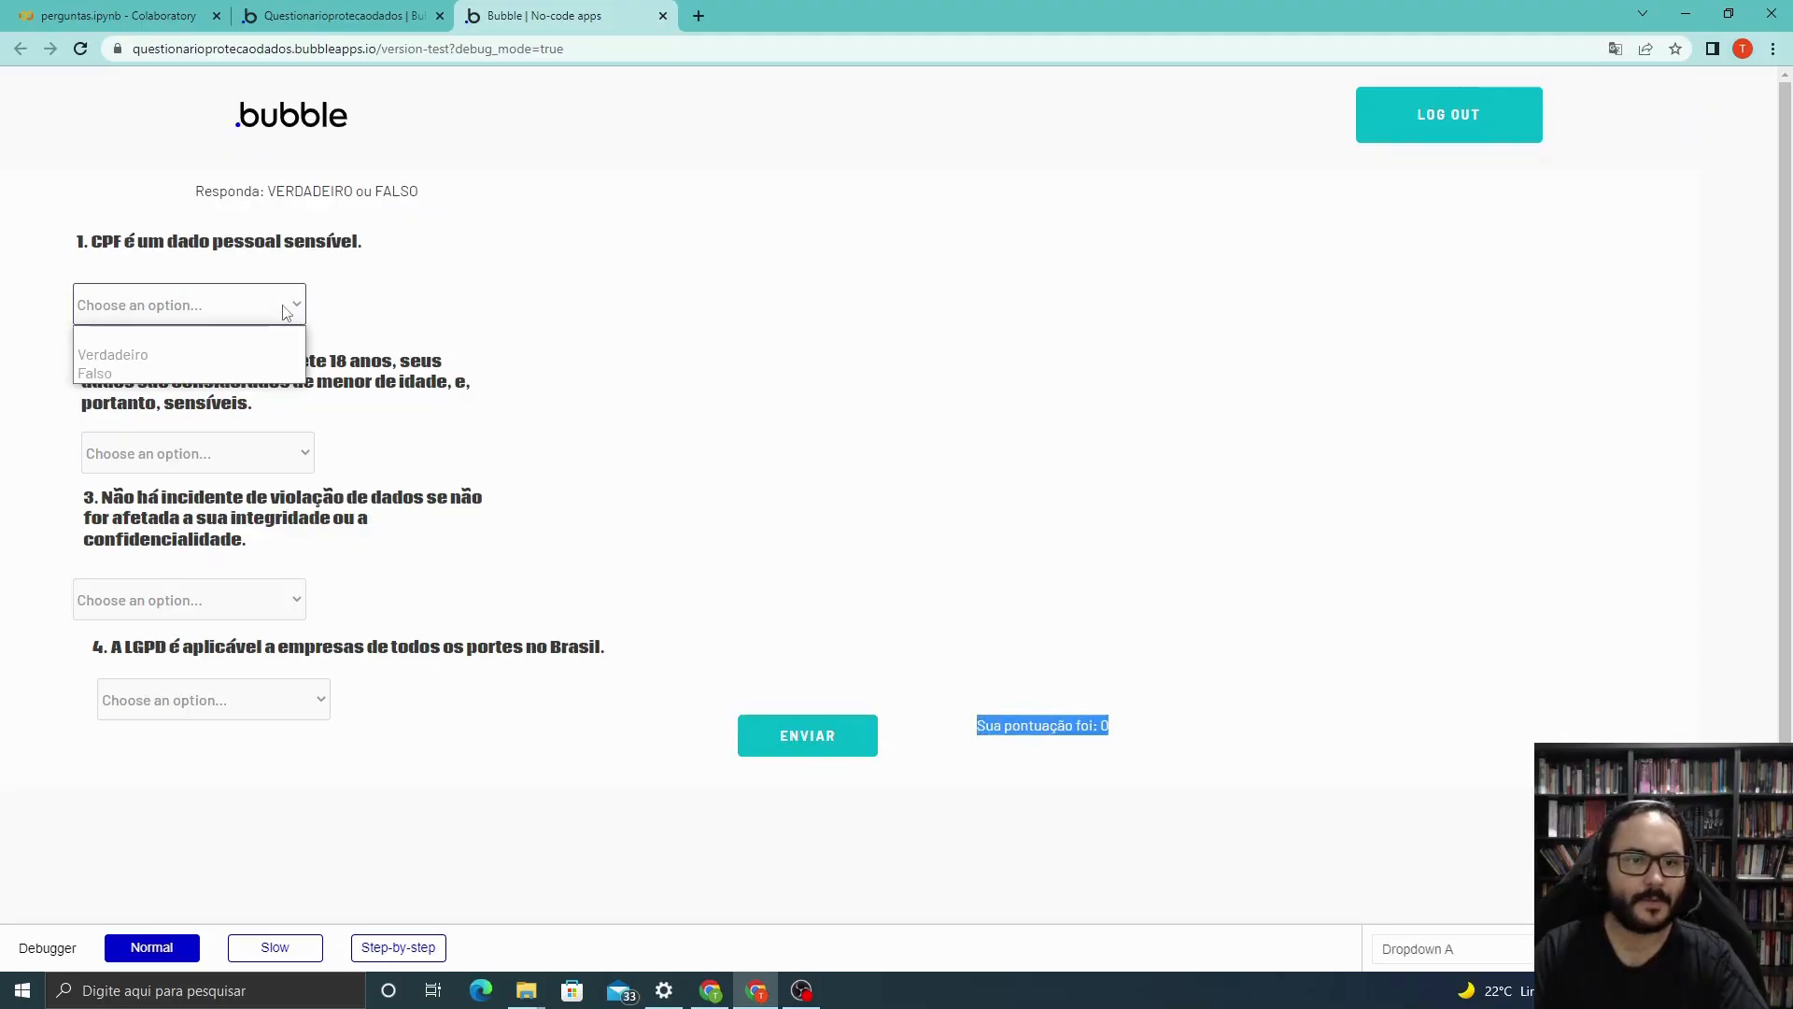
{"action": "left_click", "coordinate": [147, 373]}
{"action": "left_click", "coordinate": [186, 455]}
{"action": "left_click", "coordinate": [140, 521]}
{"action": "left_click", "coordinate": [178, 602]}
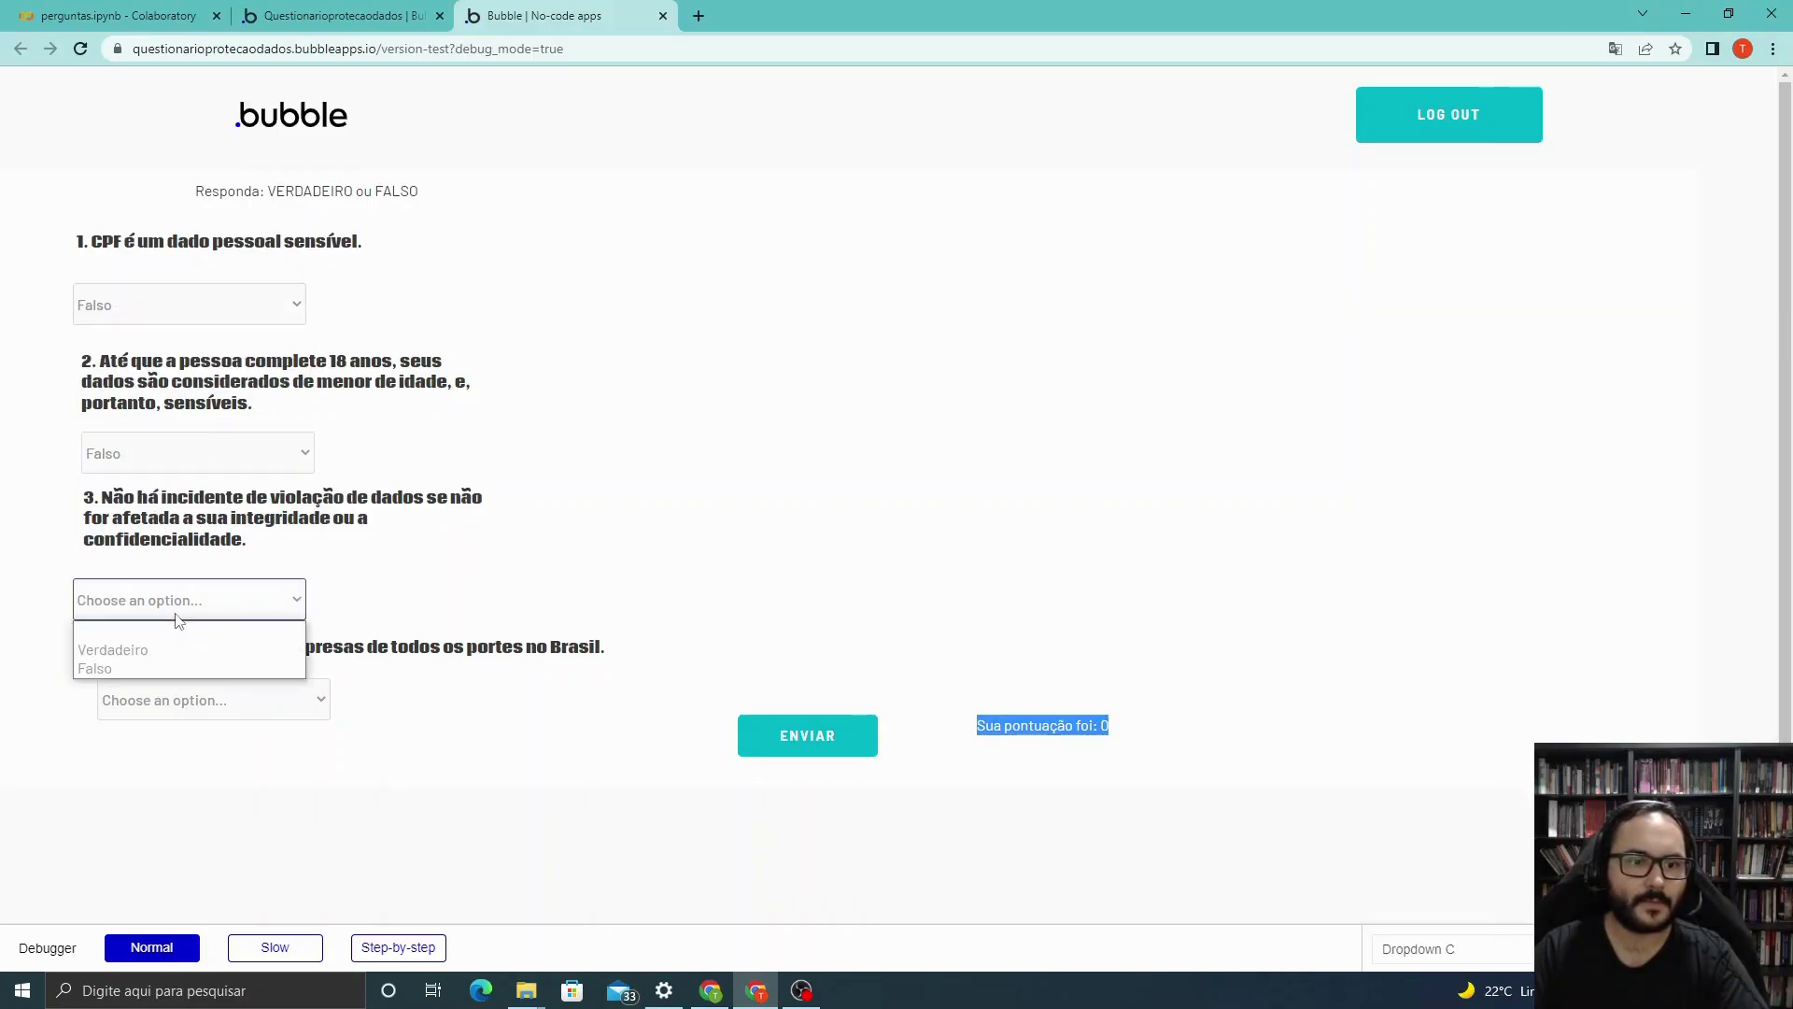
{"action": "left_click", "coordinate": [140, 668]}
{"action": "left_click", "coordinate": [187, 707]}
{"action": "left_click", "coordinate": [137, 748]}
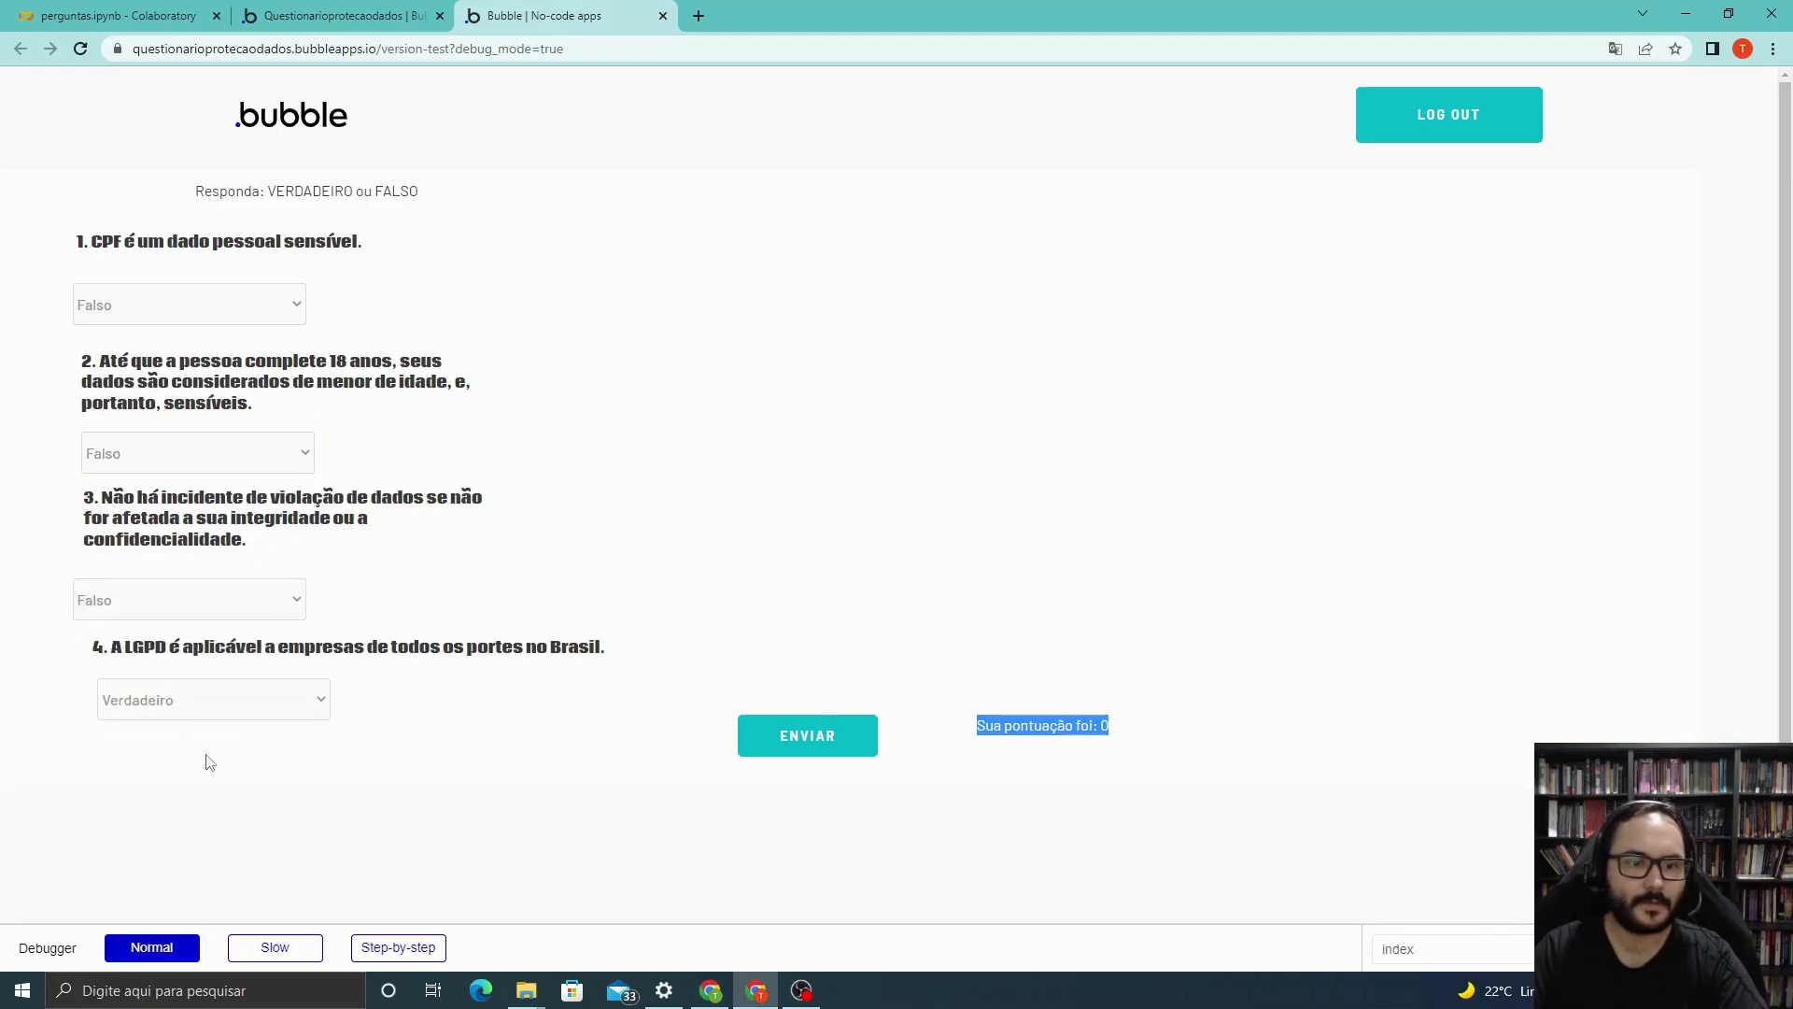
{"action": "left_click", "coordinate": [858, 747]}
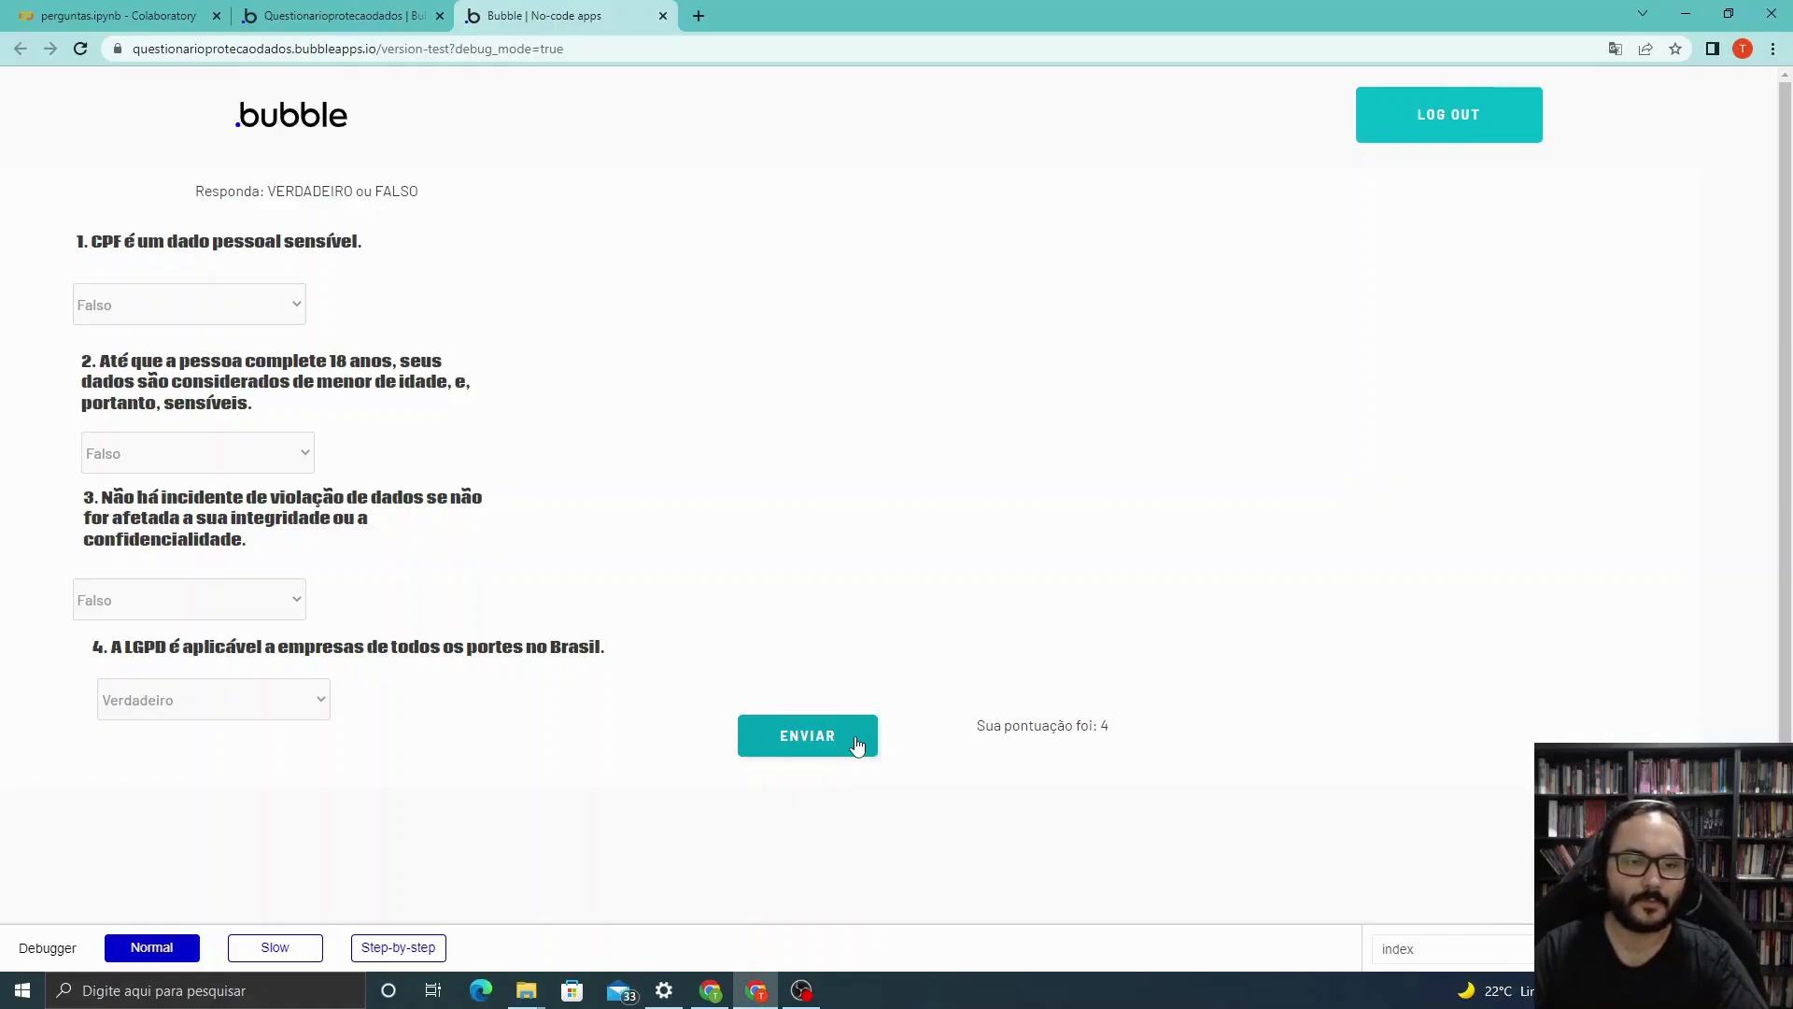
Change the answer to question 4 to Falso and resubmit the questionnaire.
{"action": "left_click", "coordinate": [245, 695]}
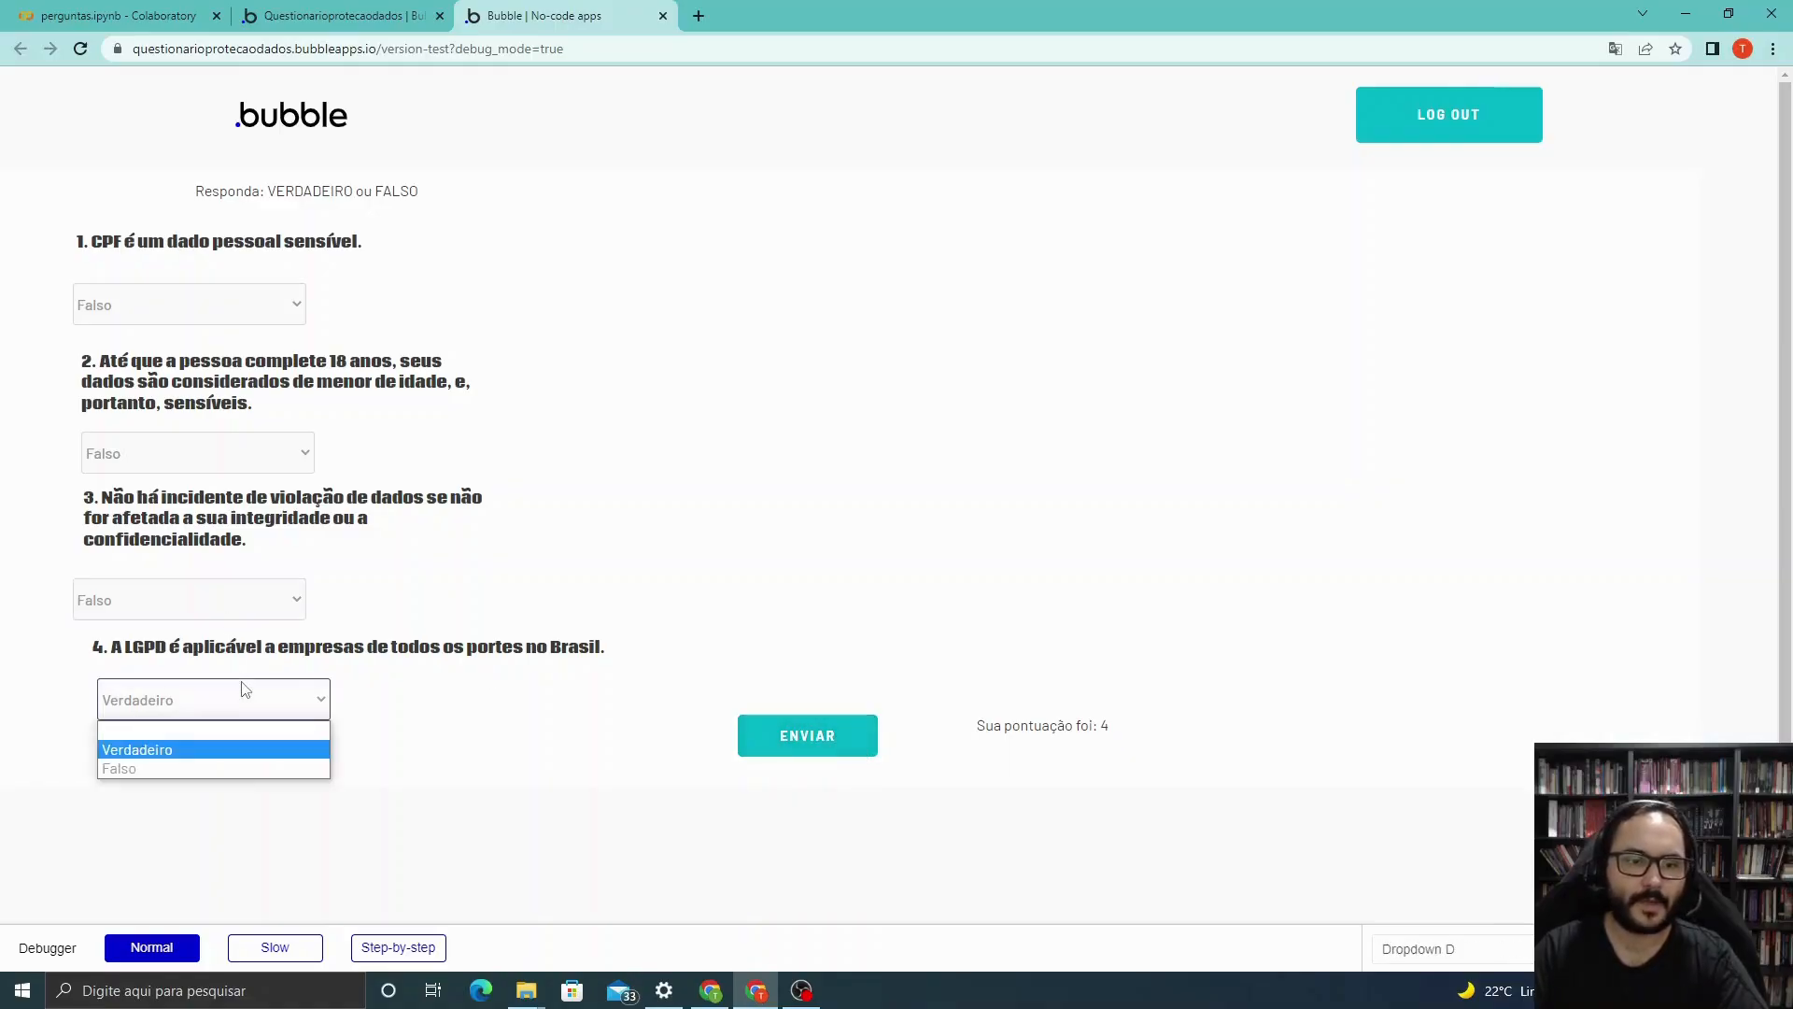
{"action": "left_click", "coordinate": [204, 767]}
{"action": "left_click", "coordinate": [816, 733]}
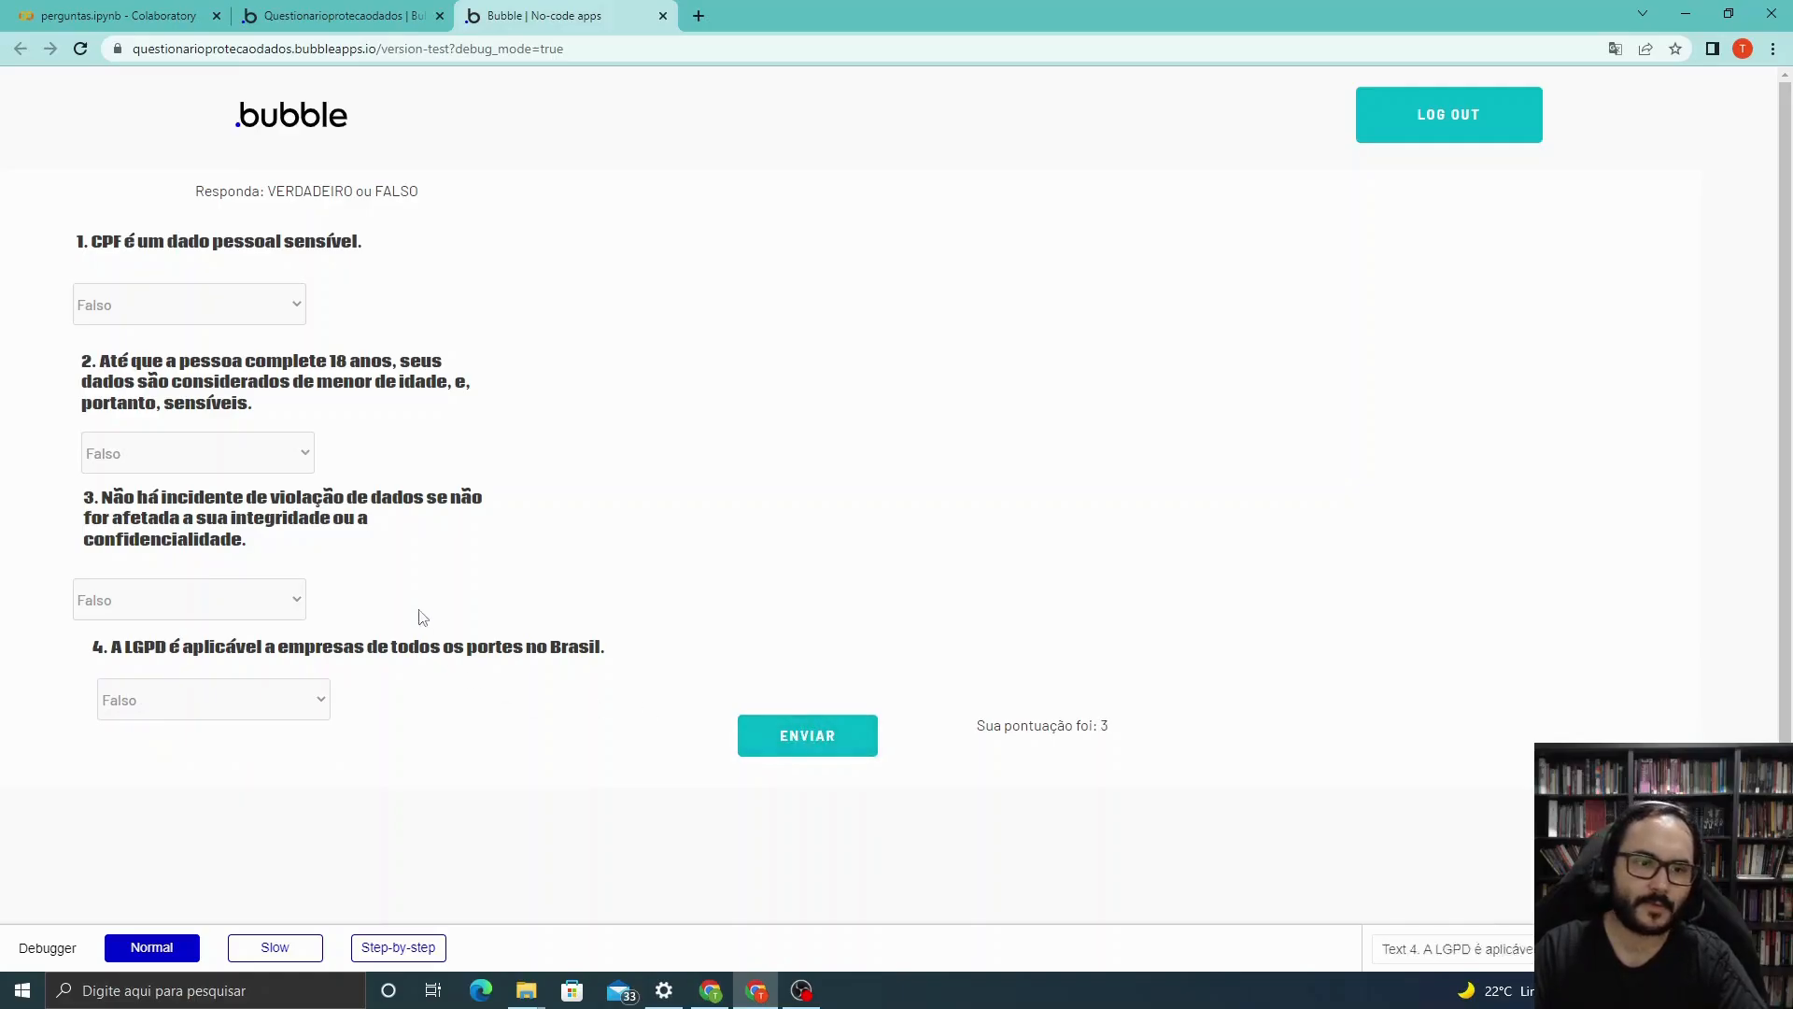
Change question 2 and question 1 to Verdadeiro one at a time, resubmitting the questionnaire after each change.
{"action": "left_click", "coordinate": [220, 457]}
{"action": "left_click", "coordinate": [188, 512]}
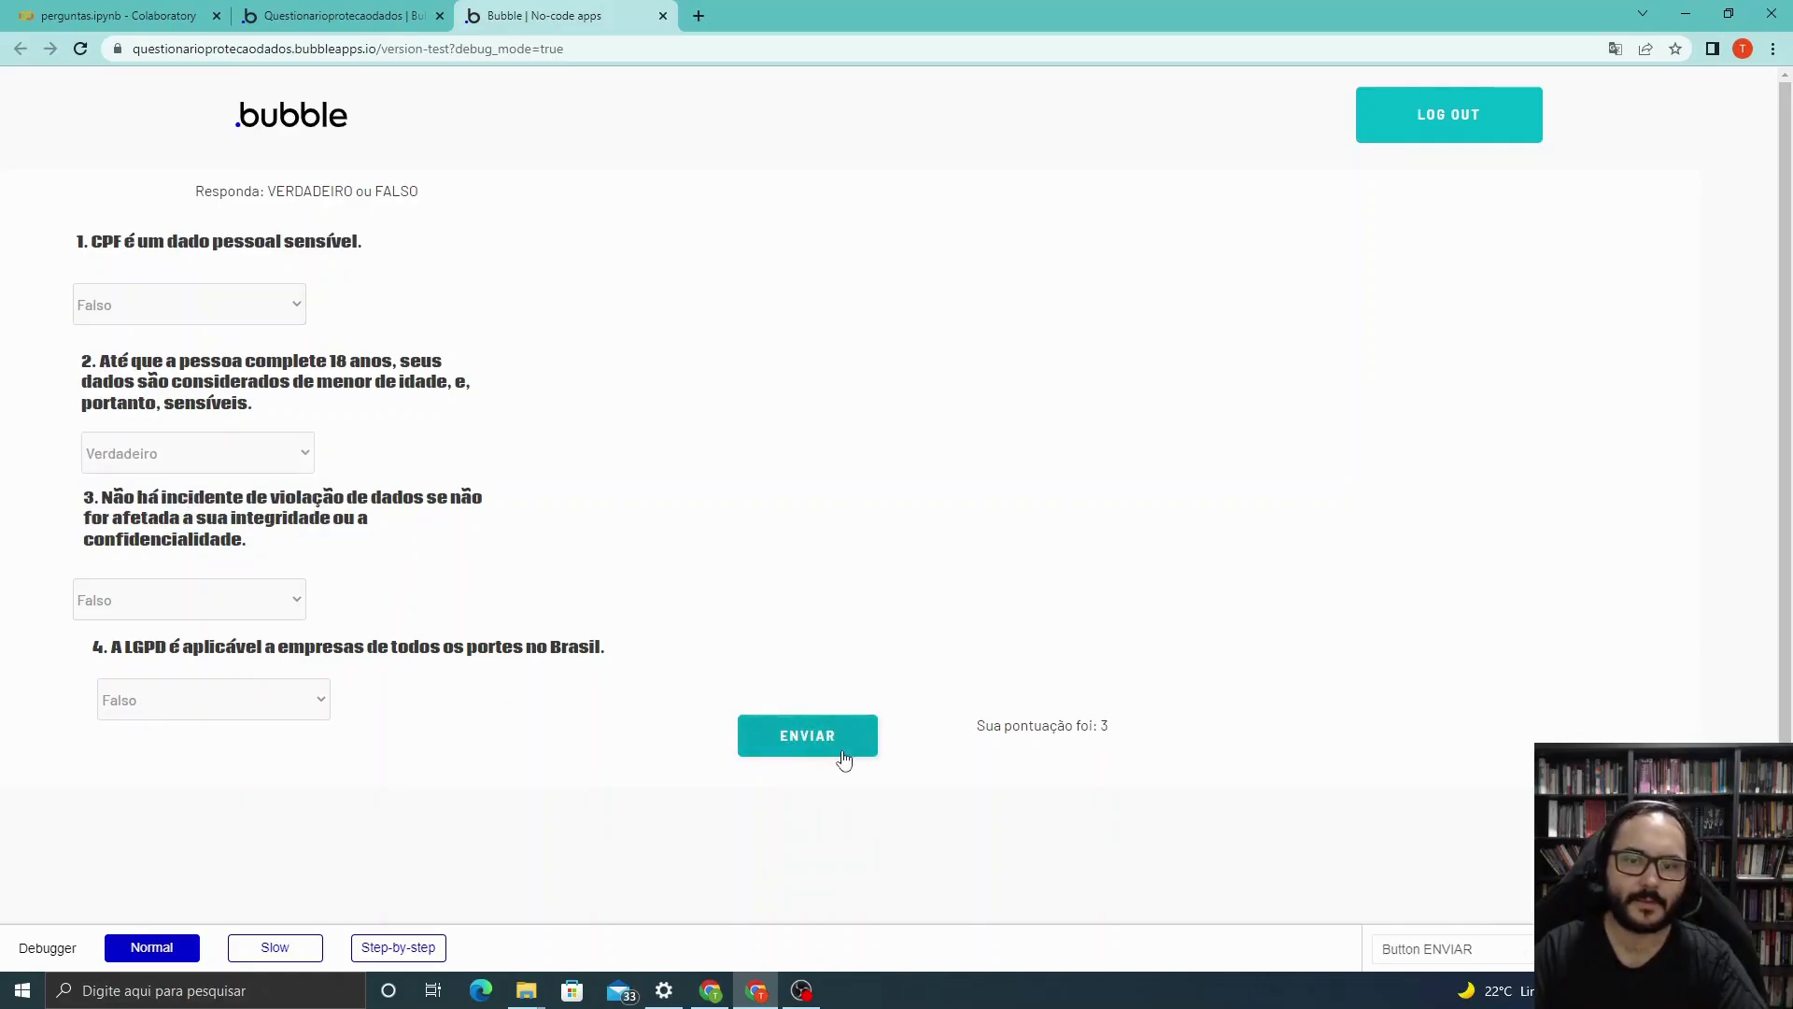
{"action": "left_click", "coordinate": [850, 747]}
{"action": "left_click", "coordinate": [252, 308]}
{"action": "left_click", "coordinate": [252, 353]}
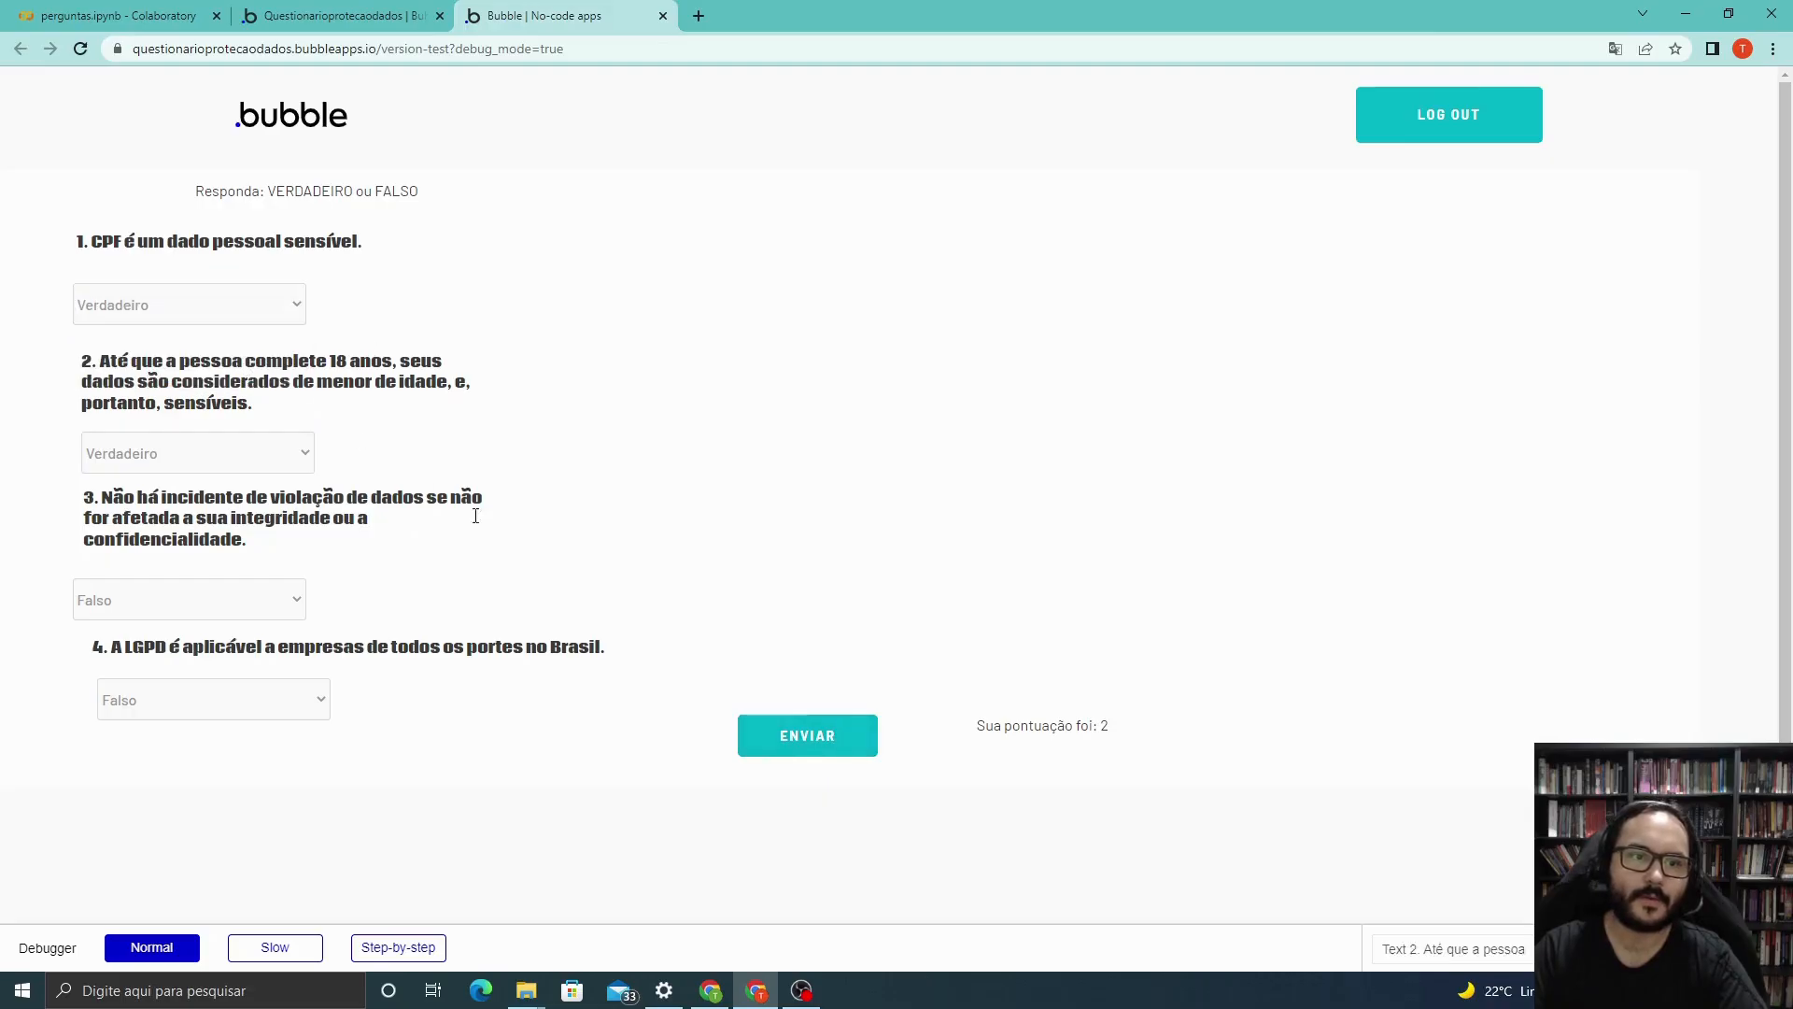
{"action": "left_click", "coordinate": [761, 743]}
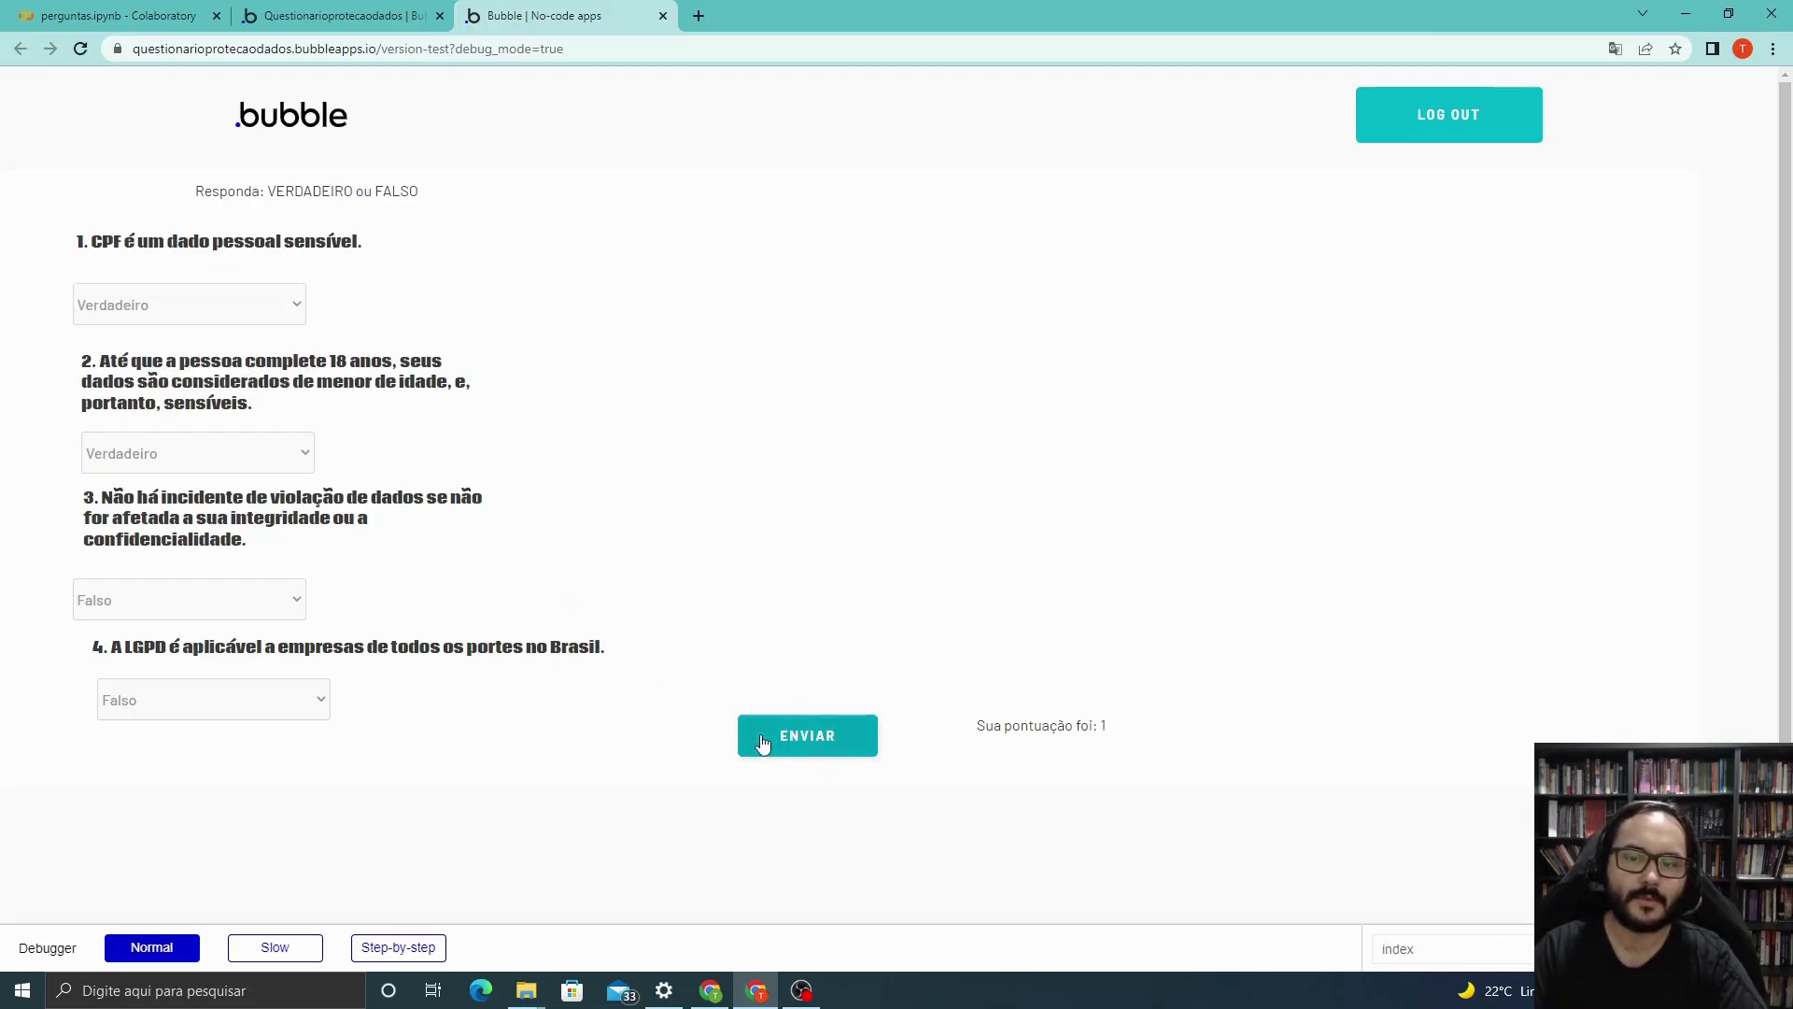
Set question 4 back to Verdadeiro, keeping question 3 as Falso, and submit the questionnaire again.
{"action": "left_click", "coordinate": [264, 608]}
{"action": "left_click", "coordinate": [405, 711]}
{"action": "left_click", "coordinate": [300, 701]}
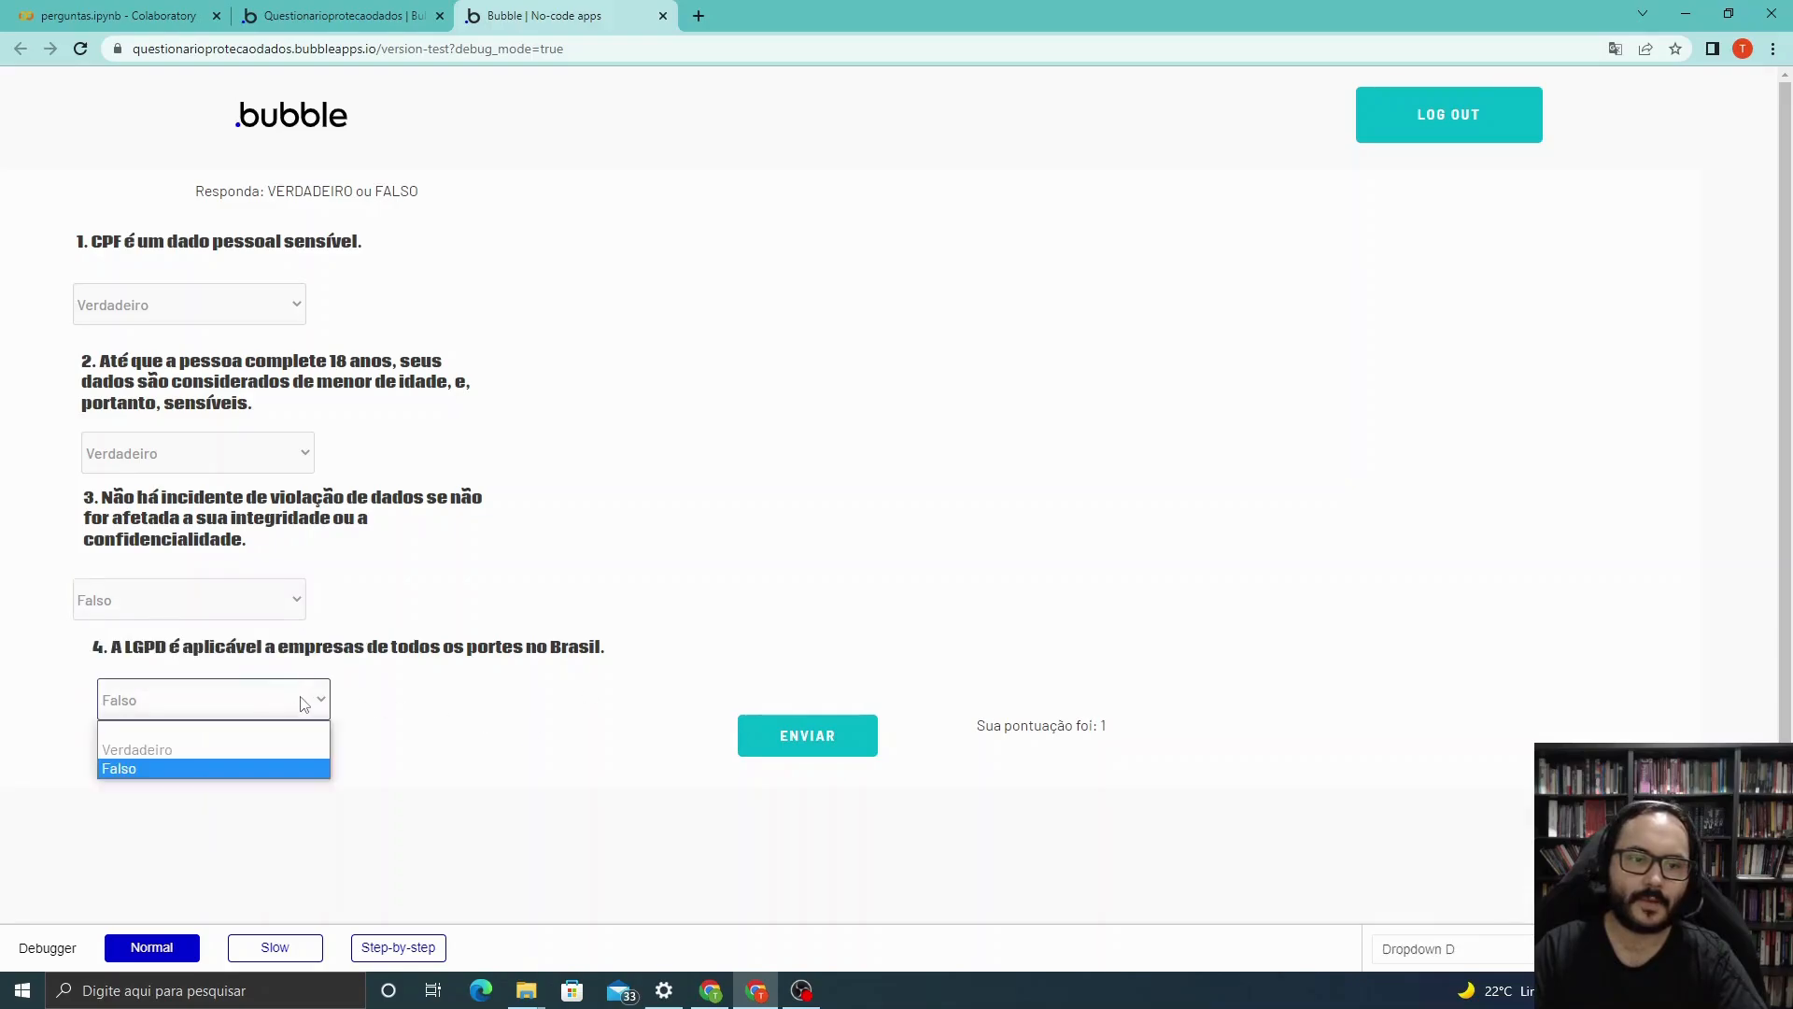
{"action": "left_click", "coordinate": [224, 740]}
{"action": "left_click", "coordinate": [832, 740]}
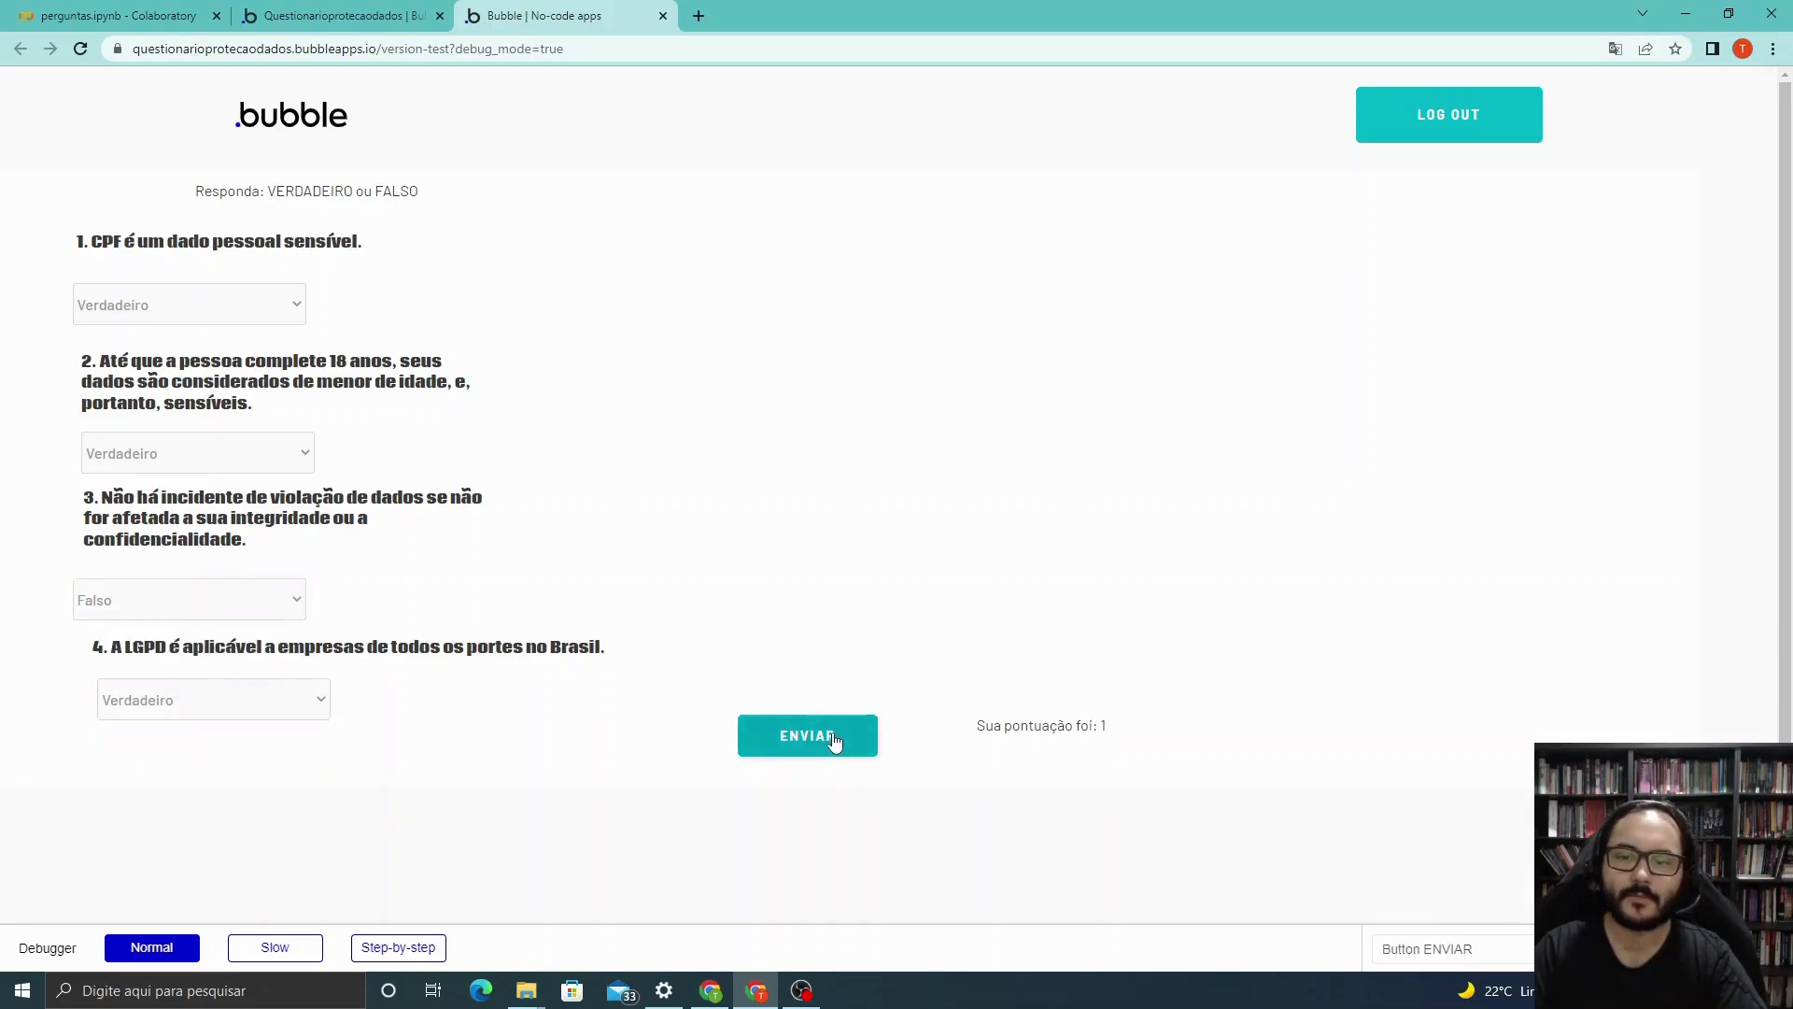